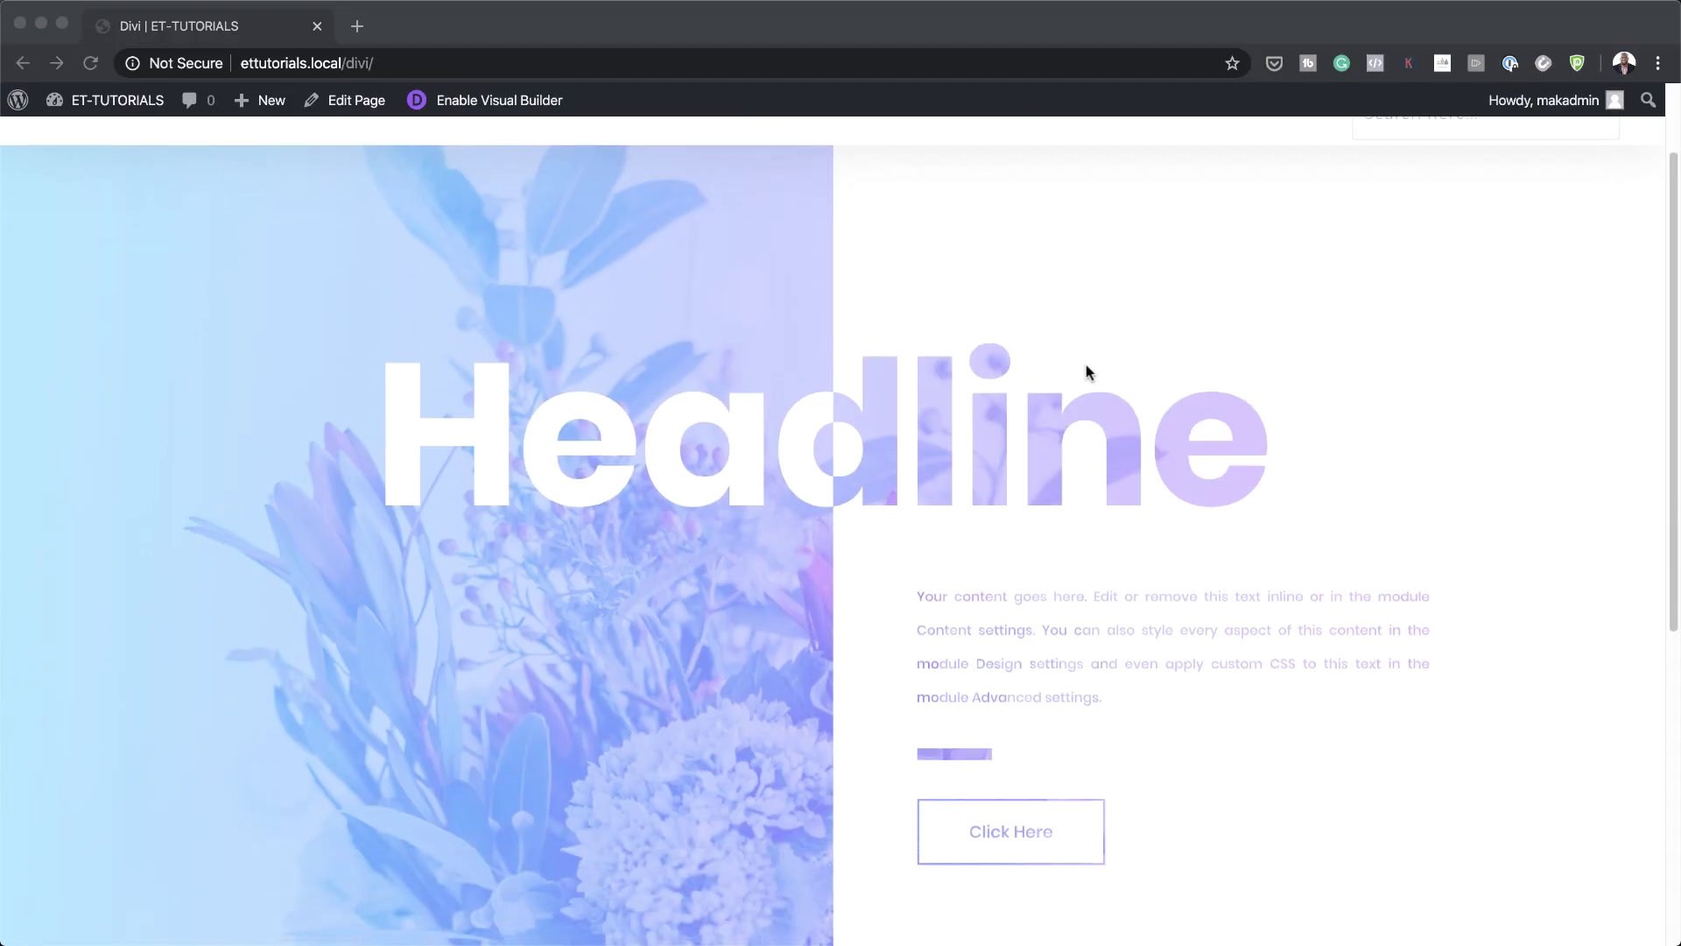
# Create a new WordPress page titled 'split'.
pyautogui.scroll(-5, 1086, 368)
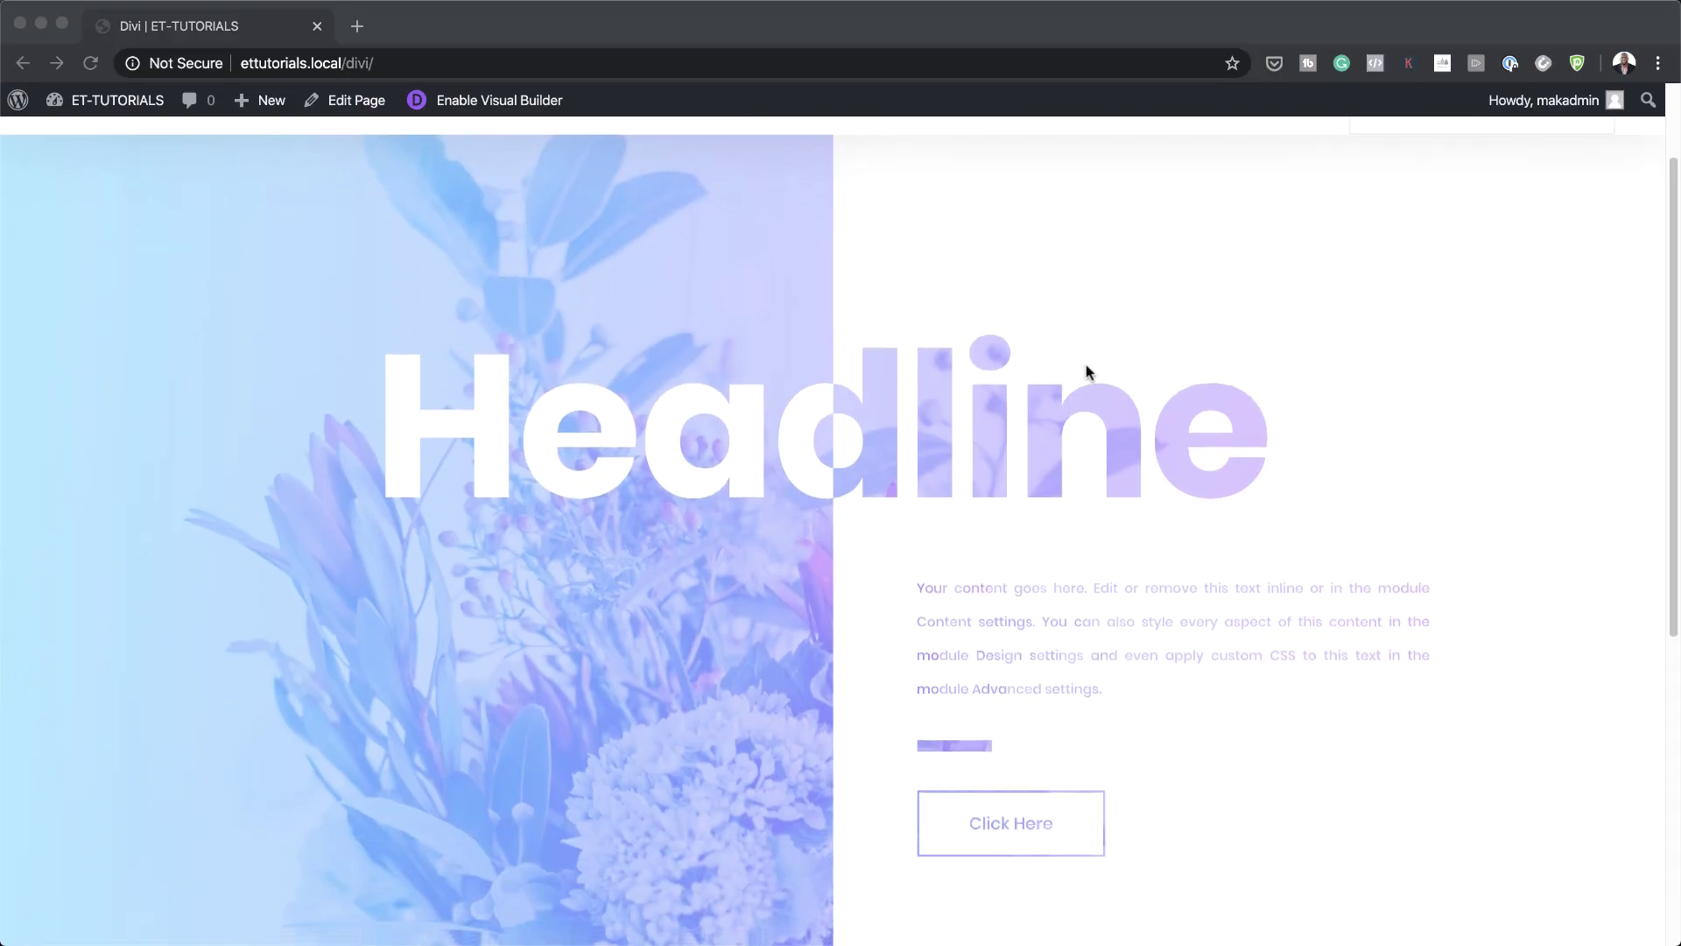
pyautogui.scroll(5, 1086, 370)
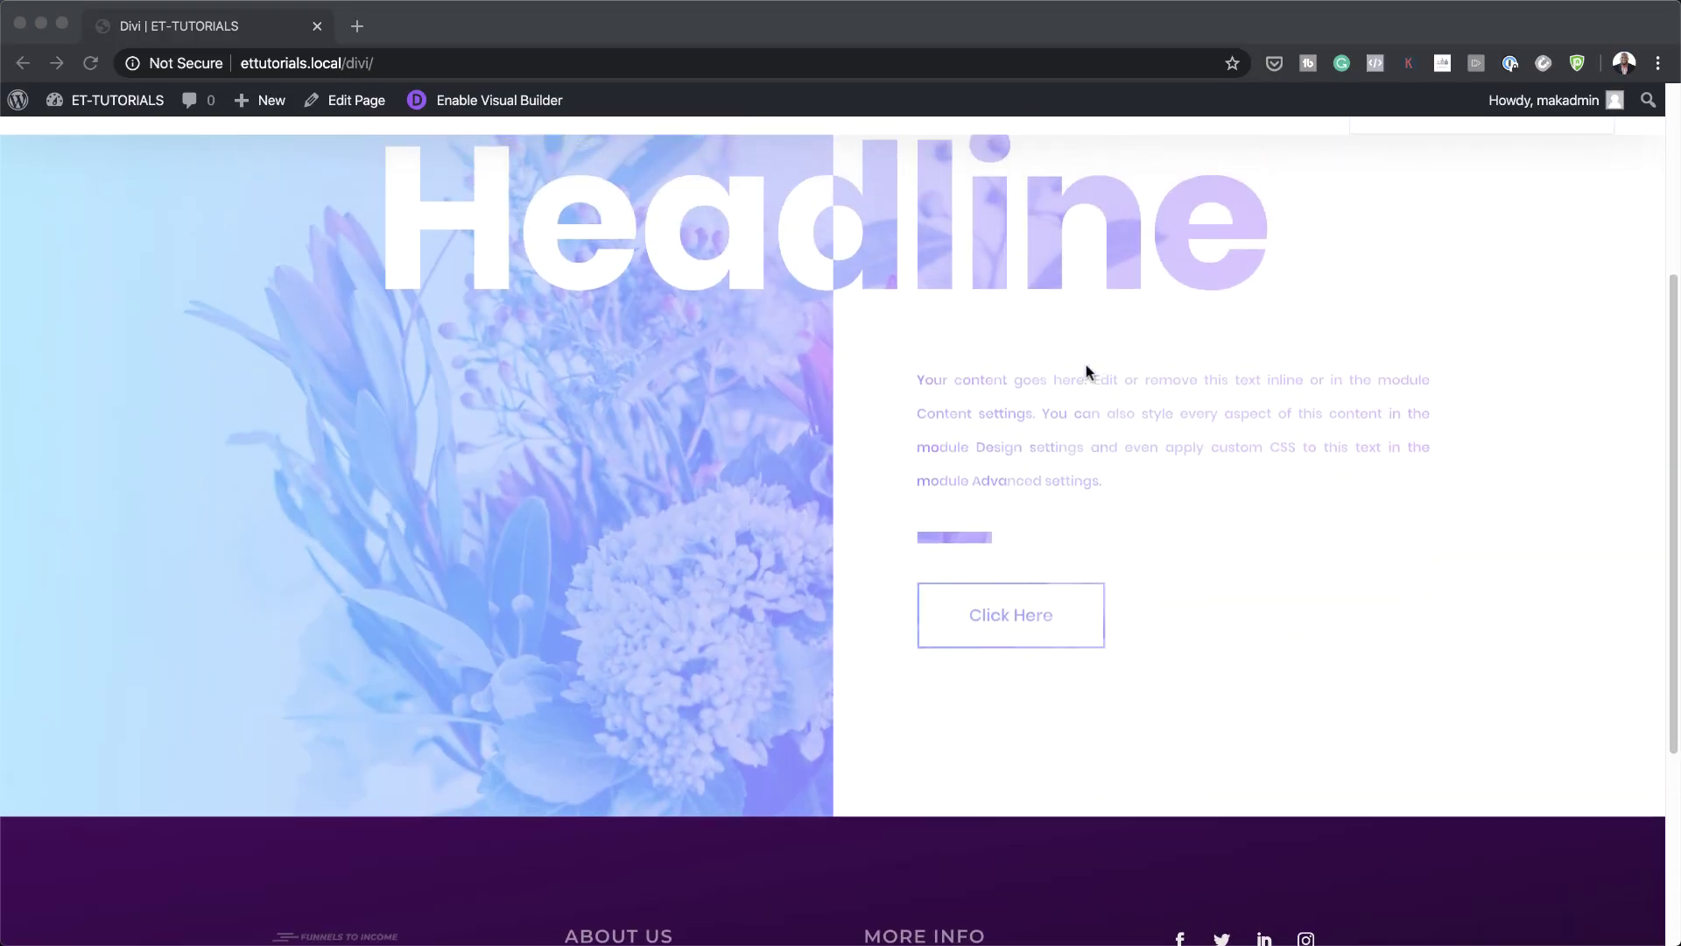
pyautogui.scroll(2, 1086, 365)
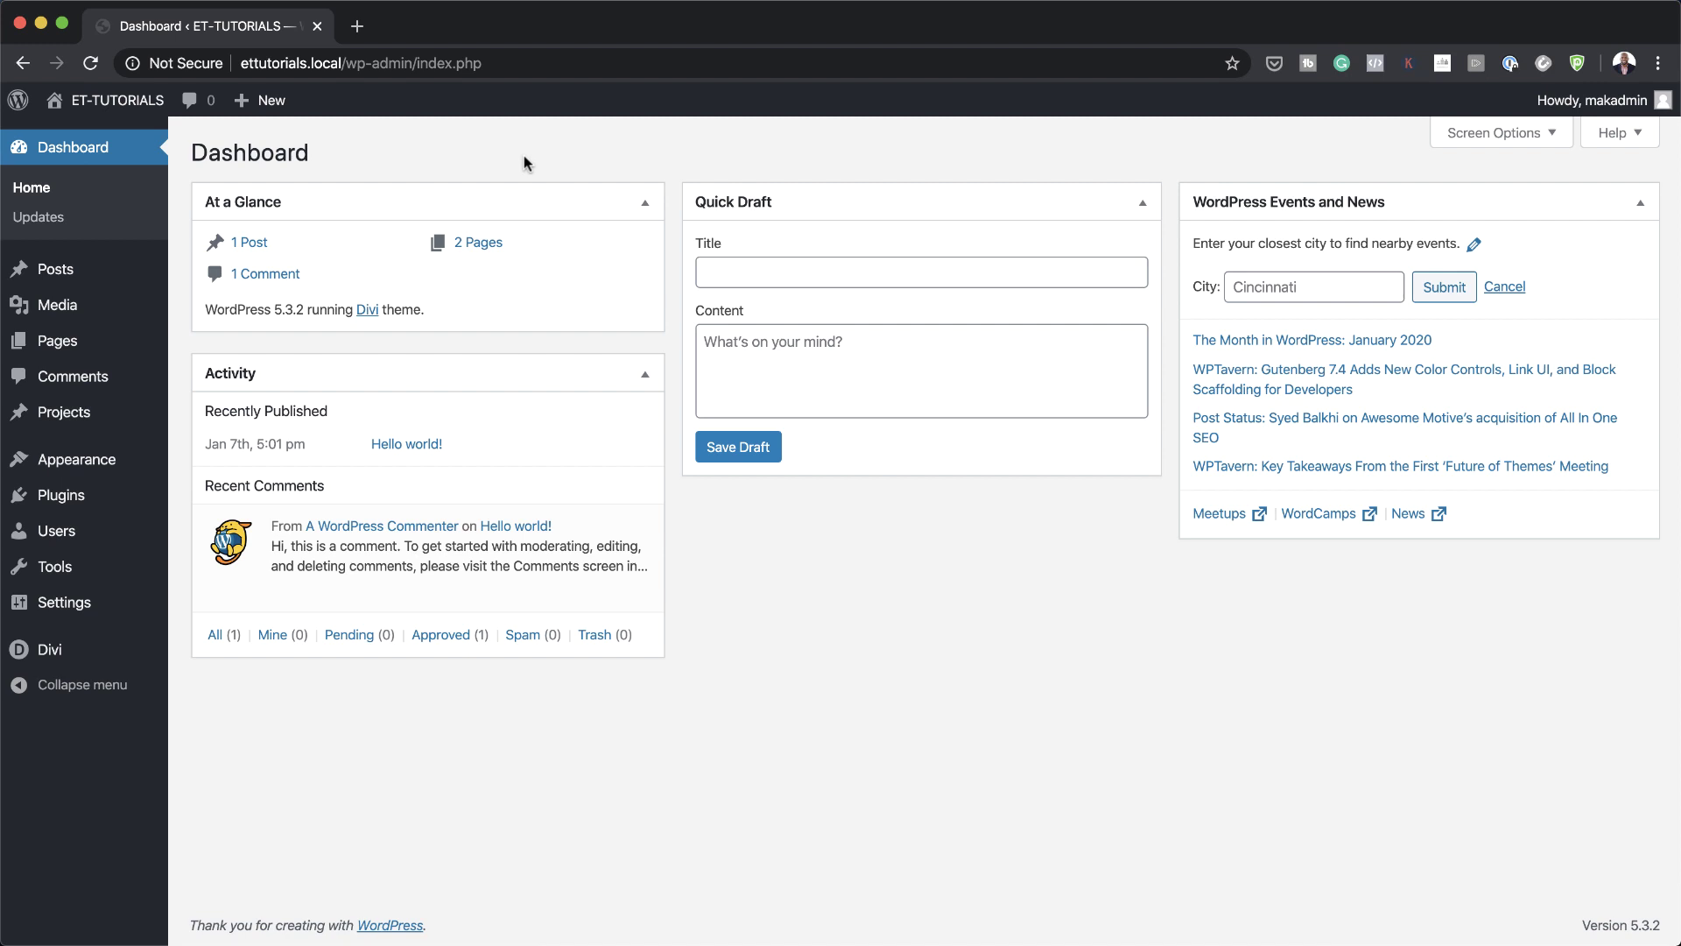
pyautogui.moveTo(59, 340)
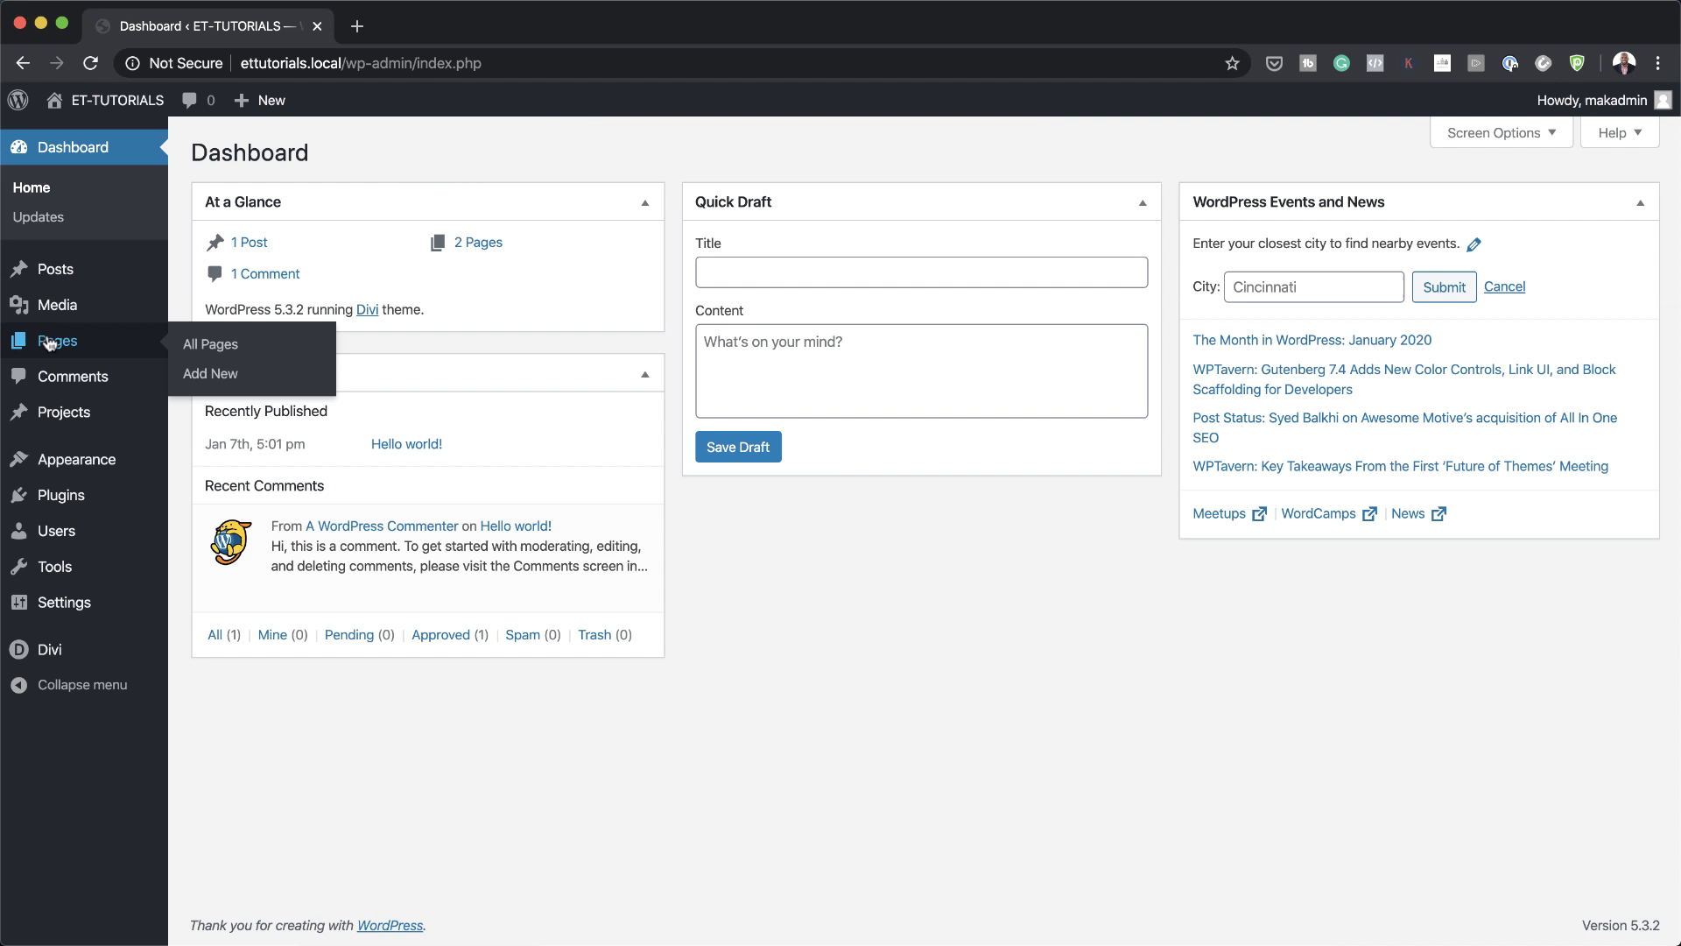
pyautogui.click(218, 374)
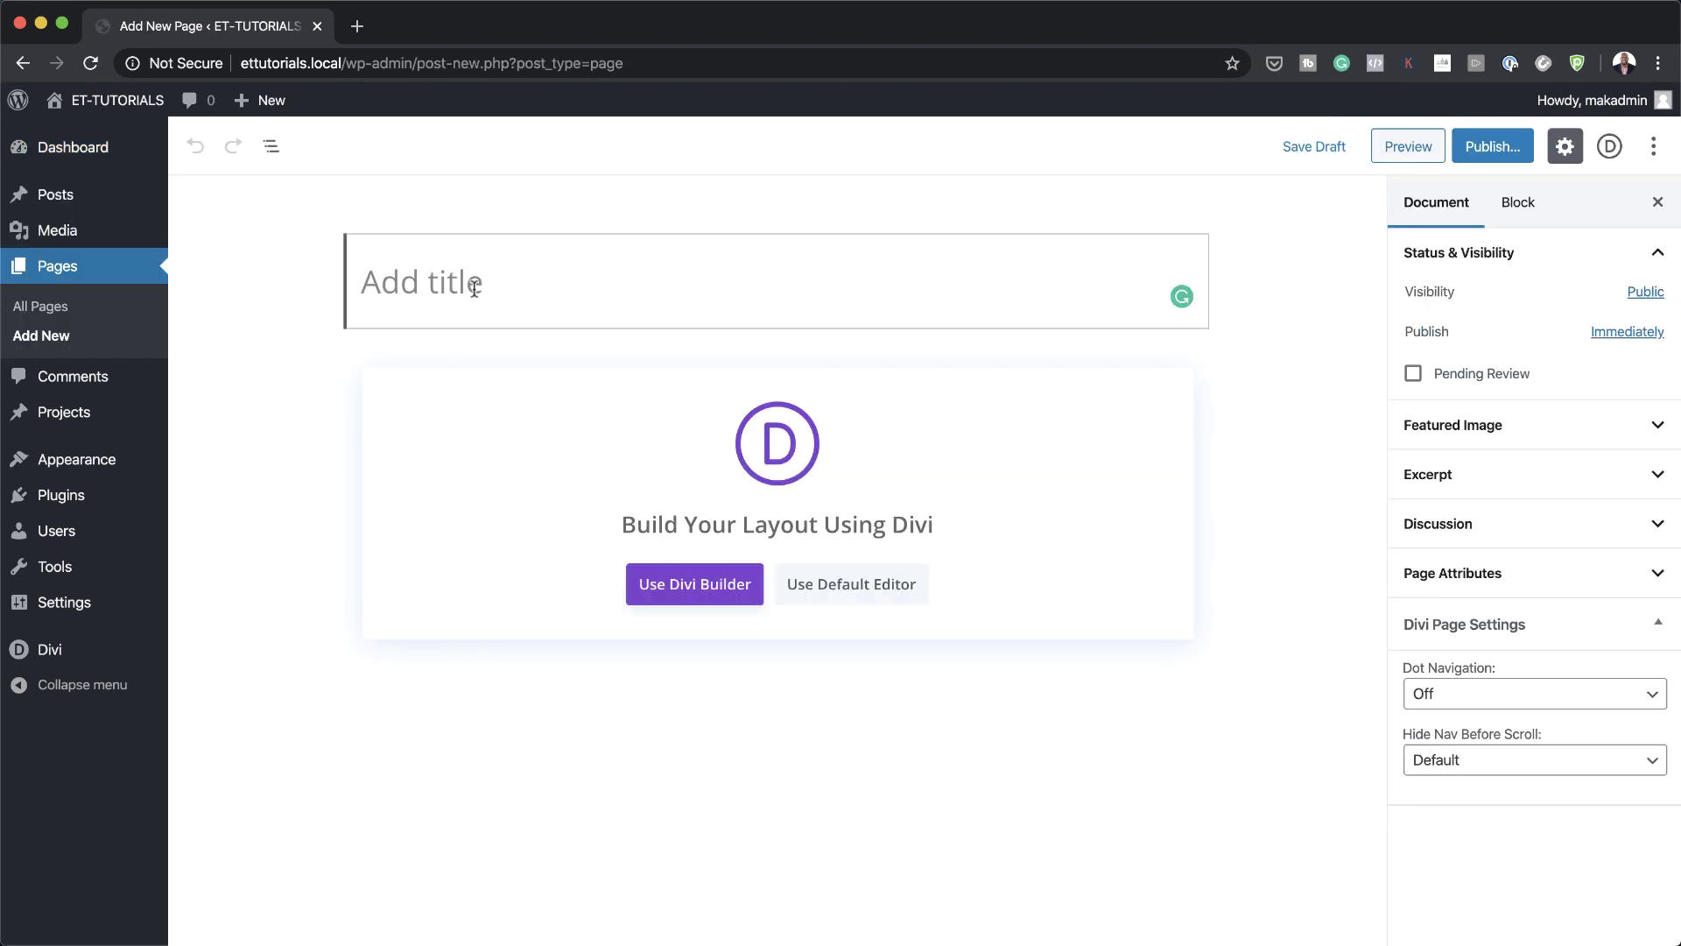
pyautogui.write('split')
# Open the page in the Divi builder from scratch, leaving the section without rows.
pyautogui.click(720, 581)
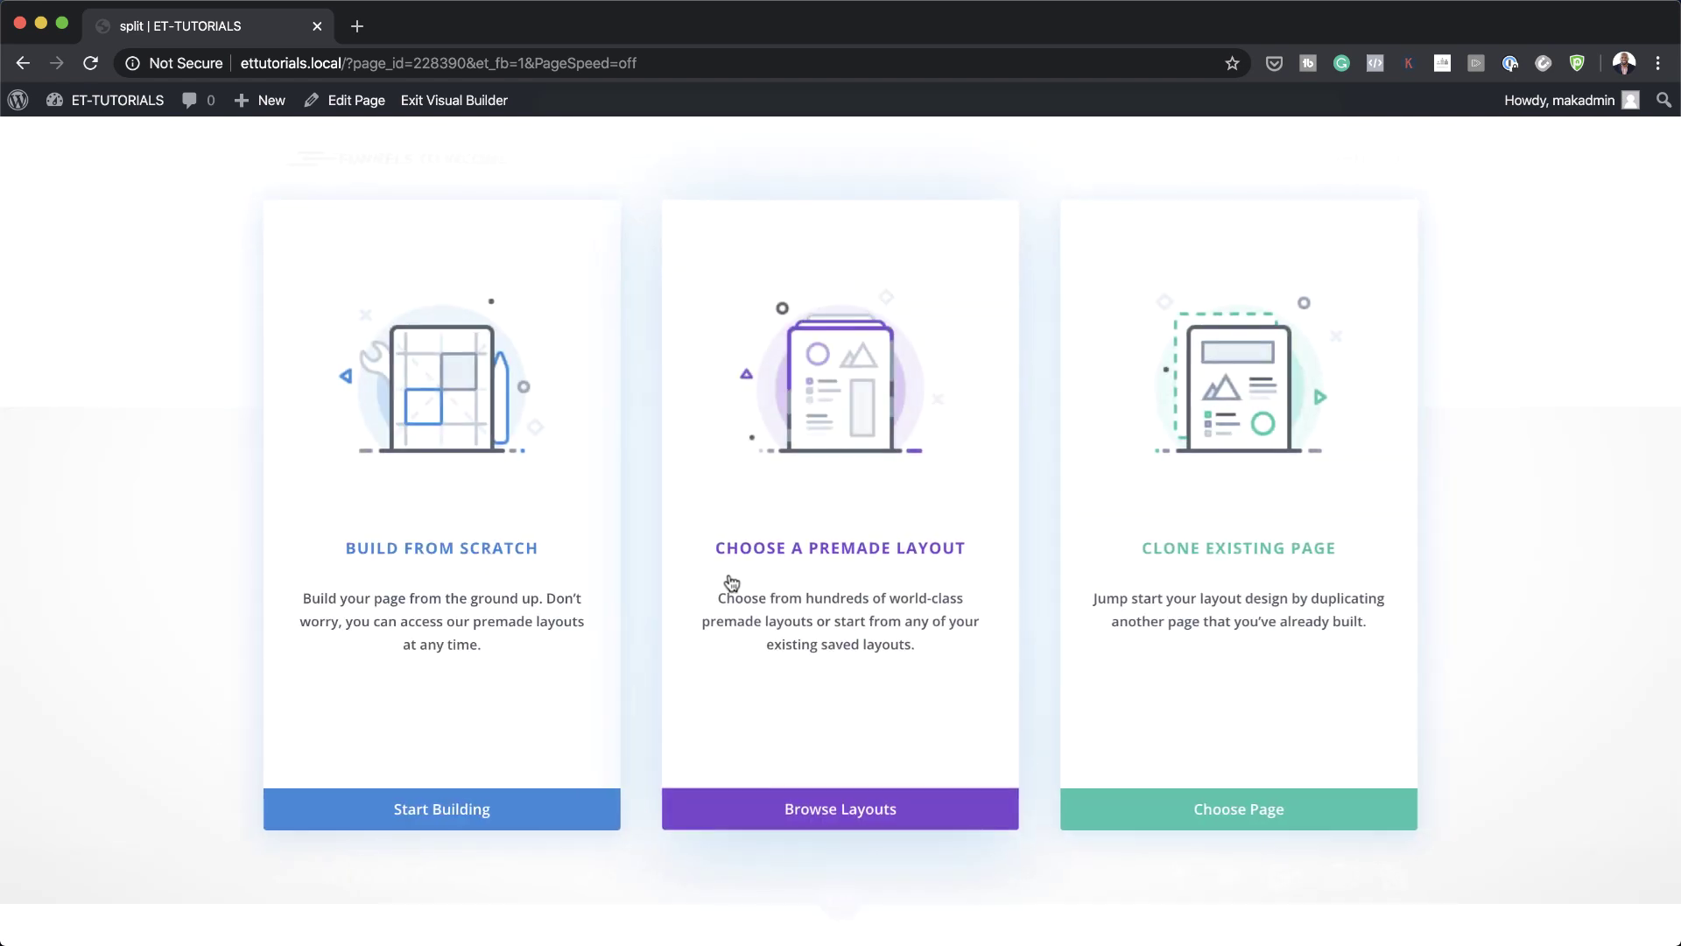
pyautogui.click(523, 552)
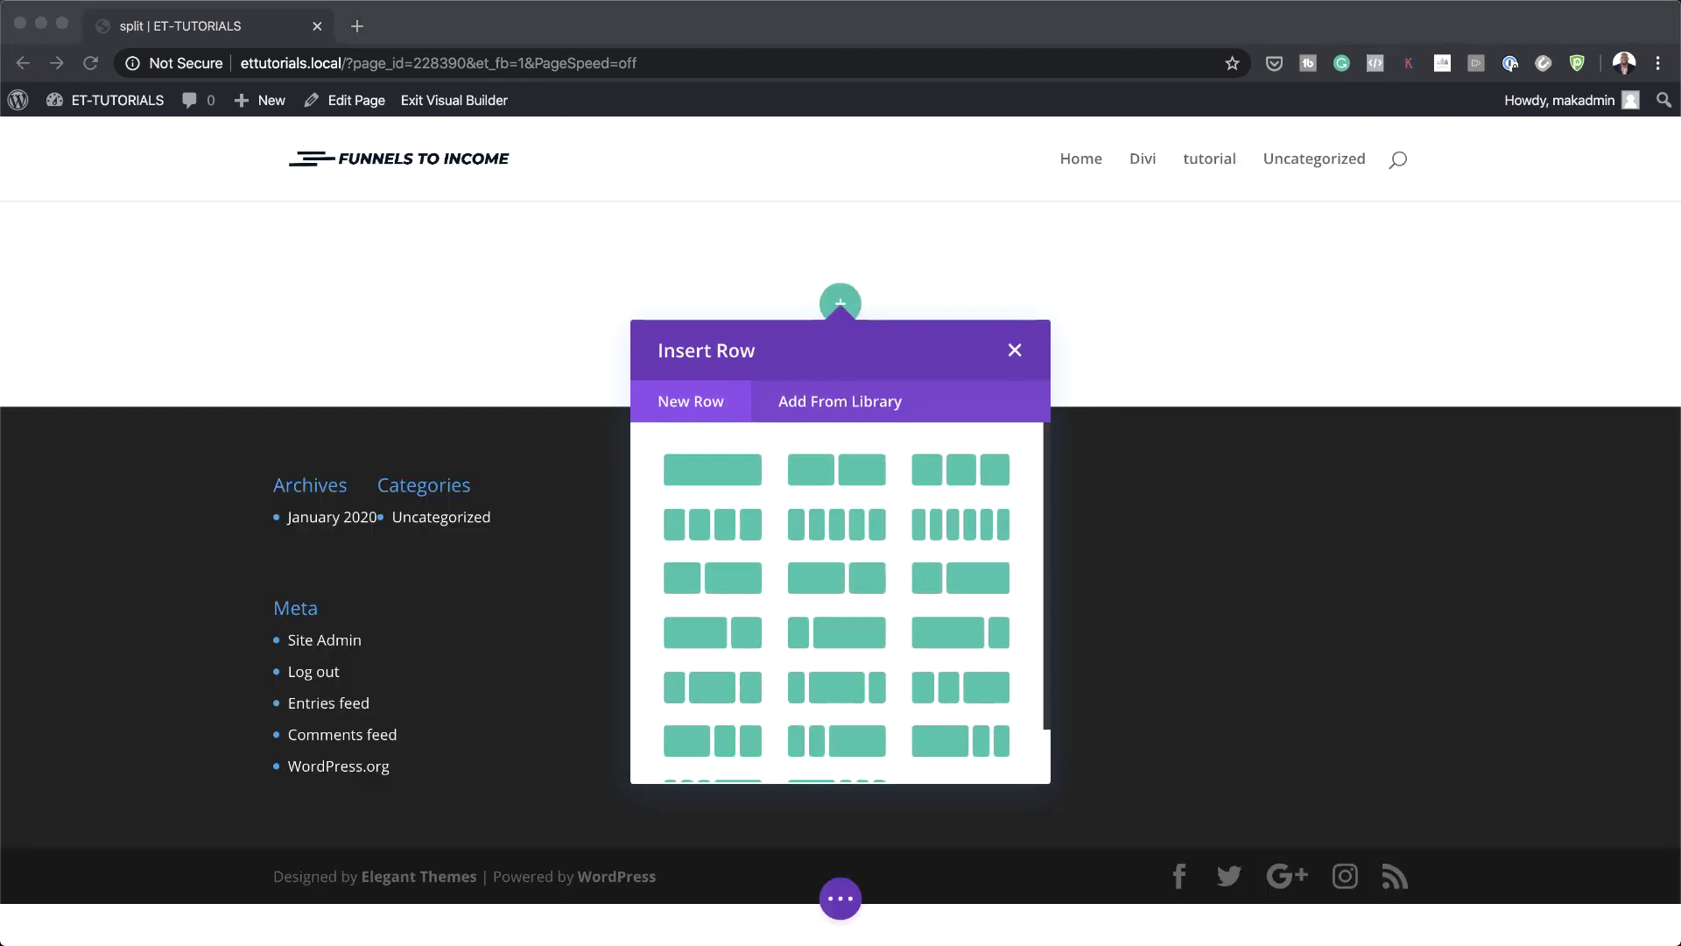
pyautogui.click(1015, 351)
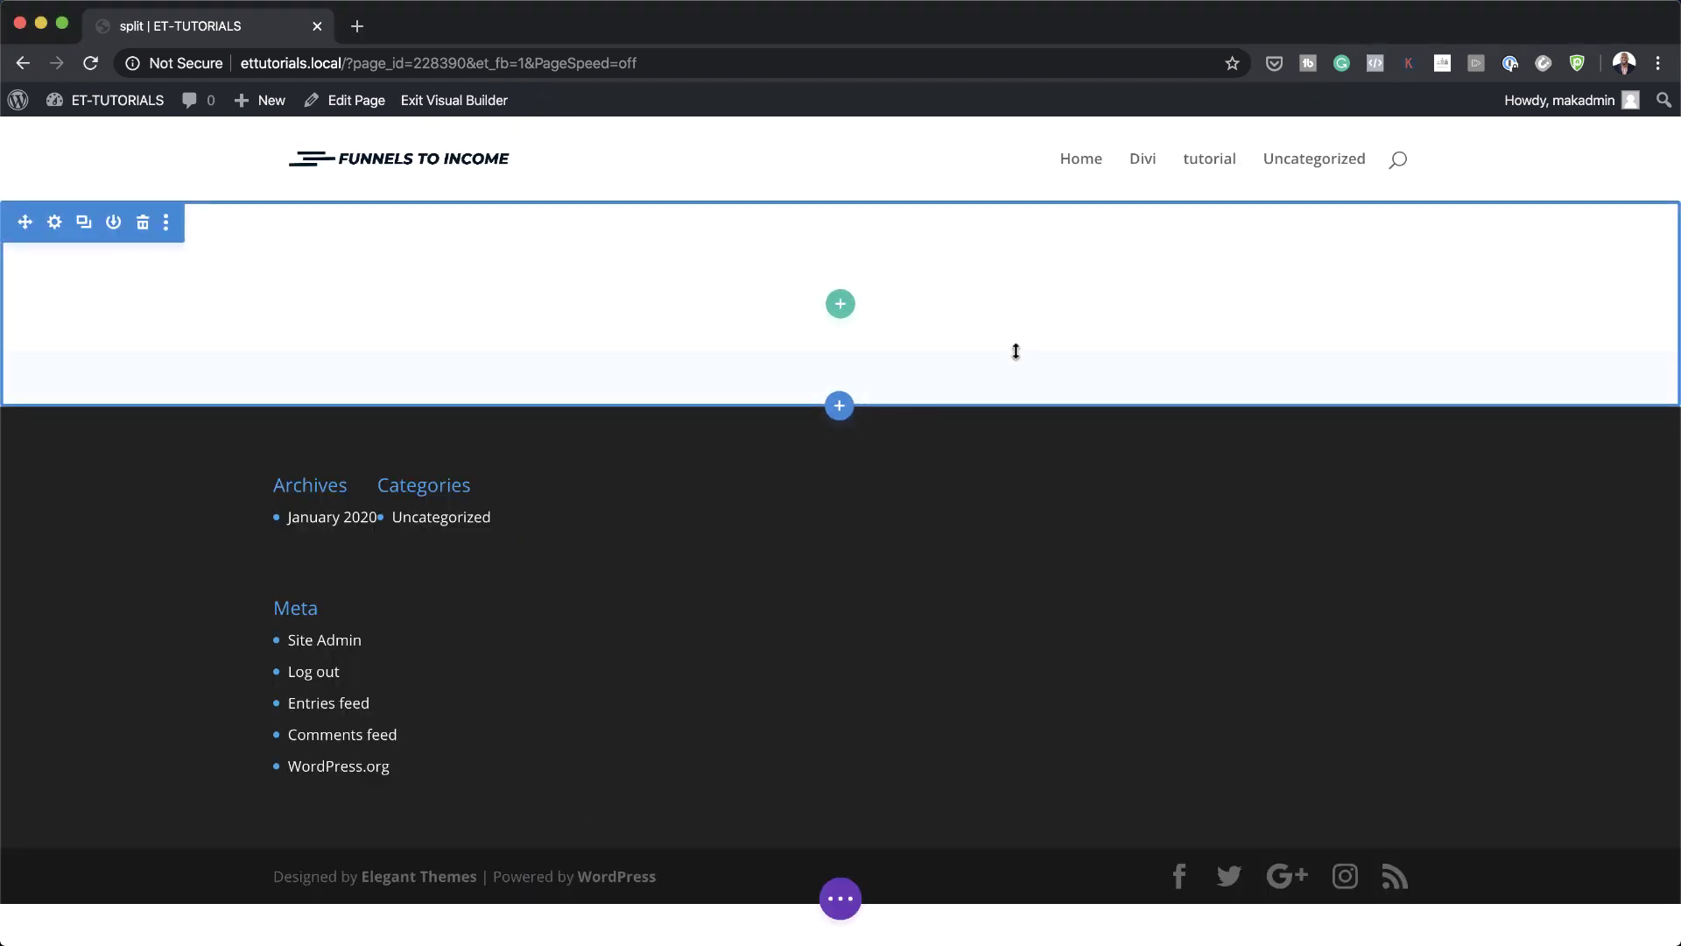
# Set the section's top and bottom padding to 0px, linked.
pyautogui.click(54, 223)
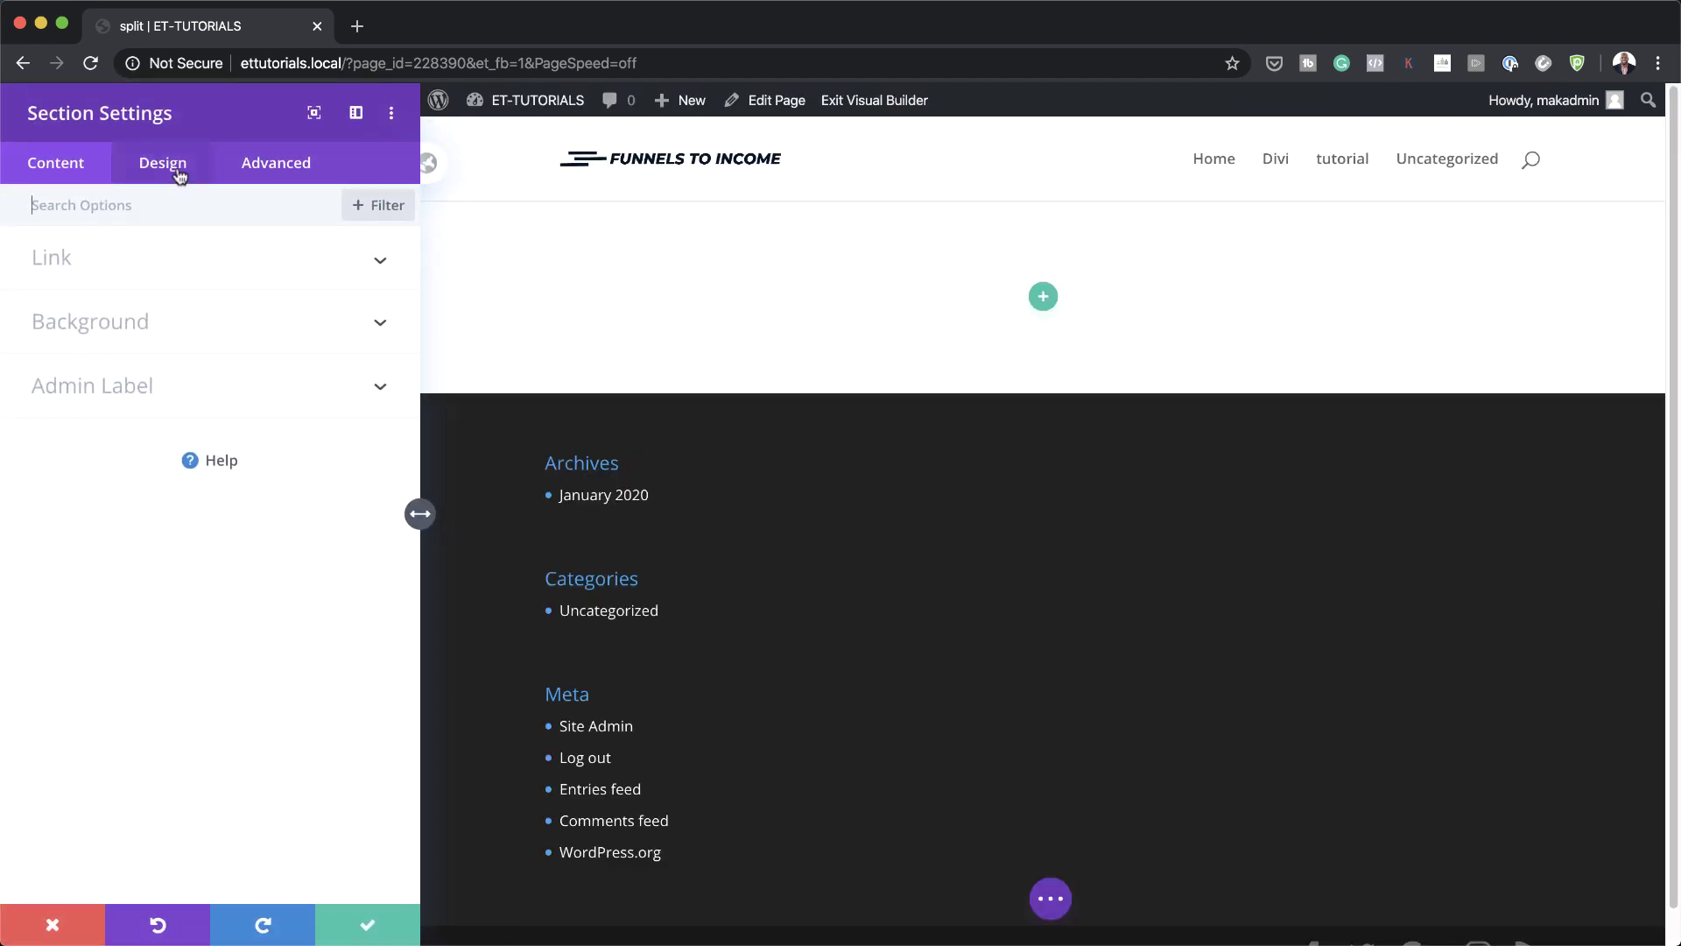
pyautogui.click(163, 162)
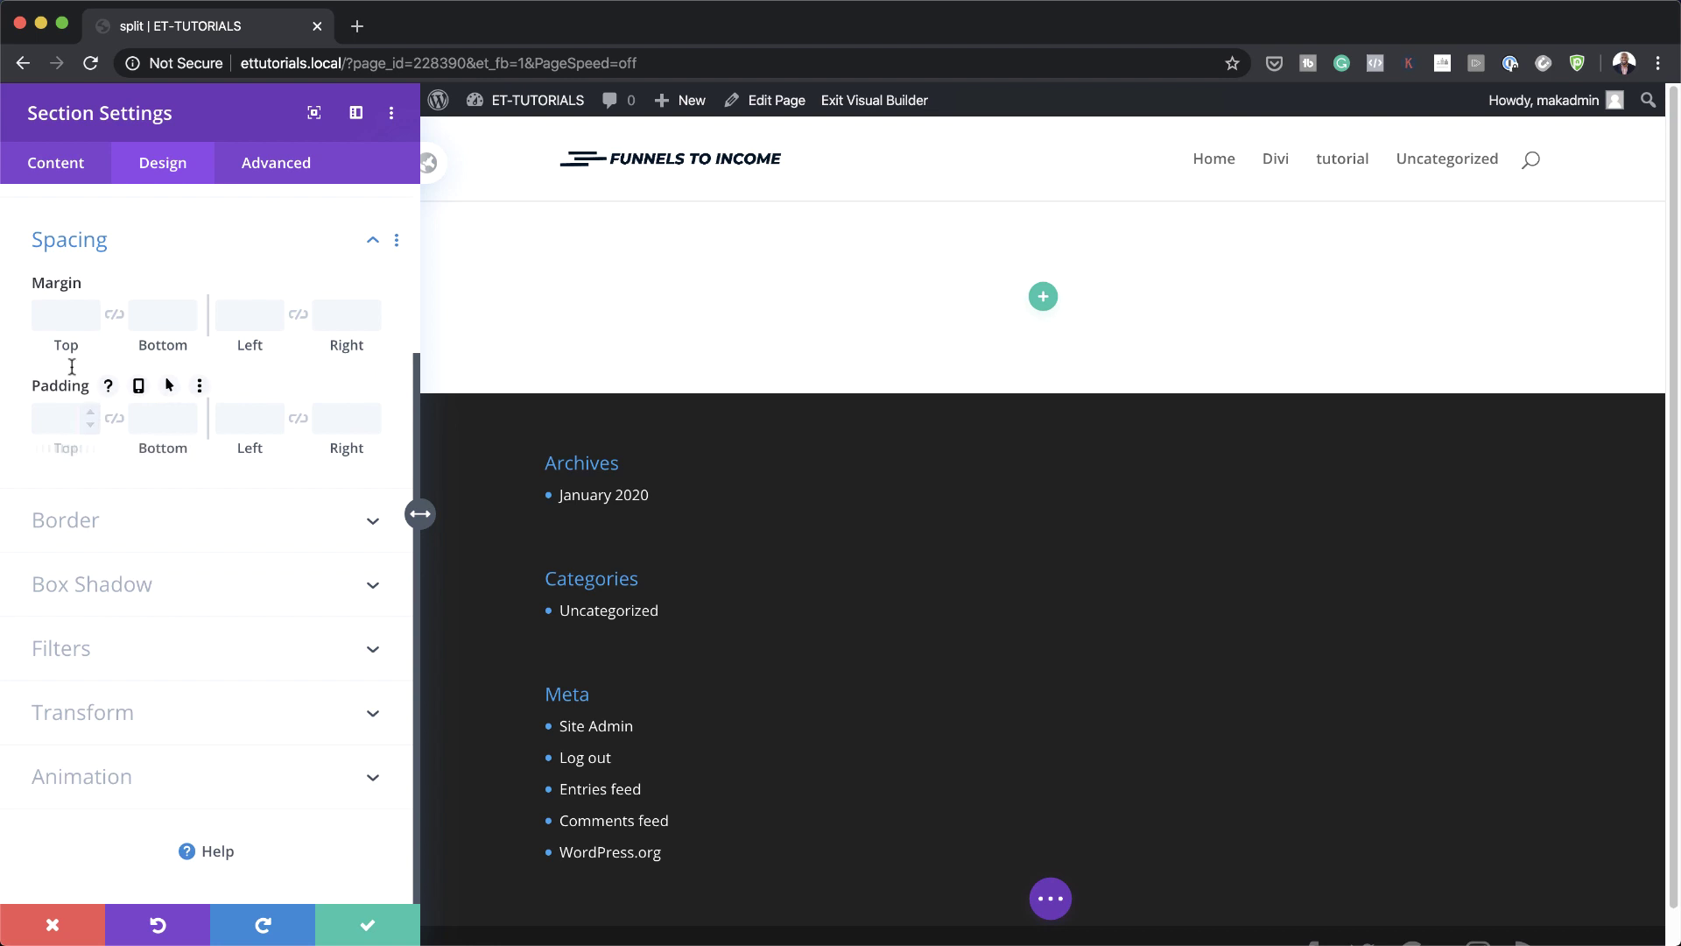
pyautogui.click(64, 413)
pyautogui.write('0px')
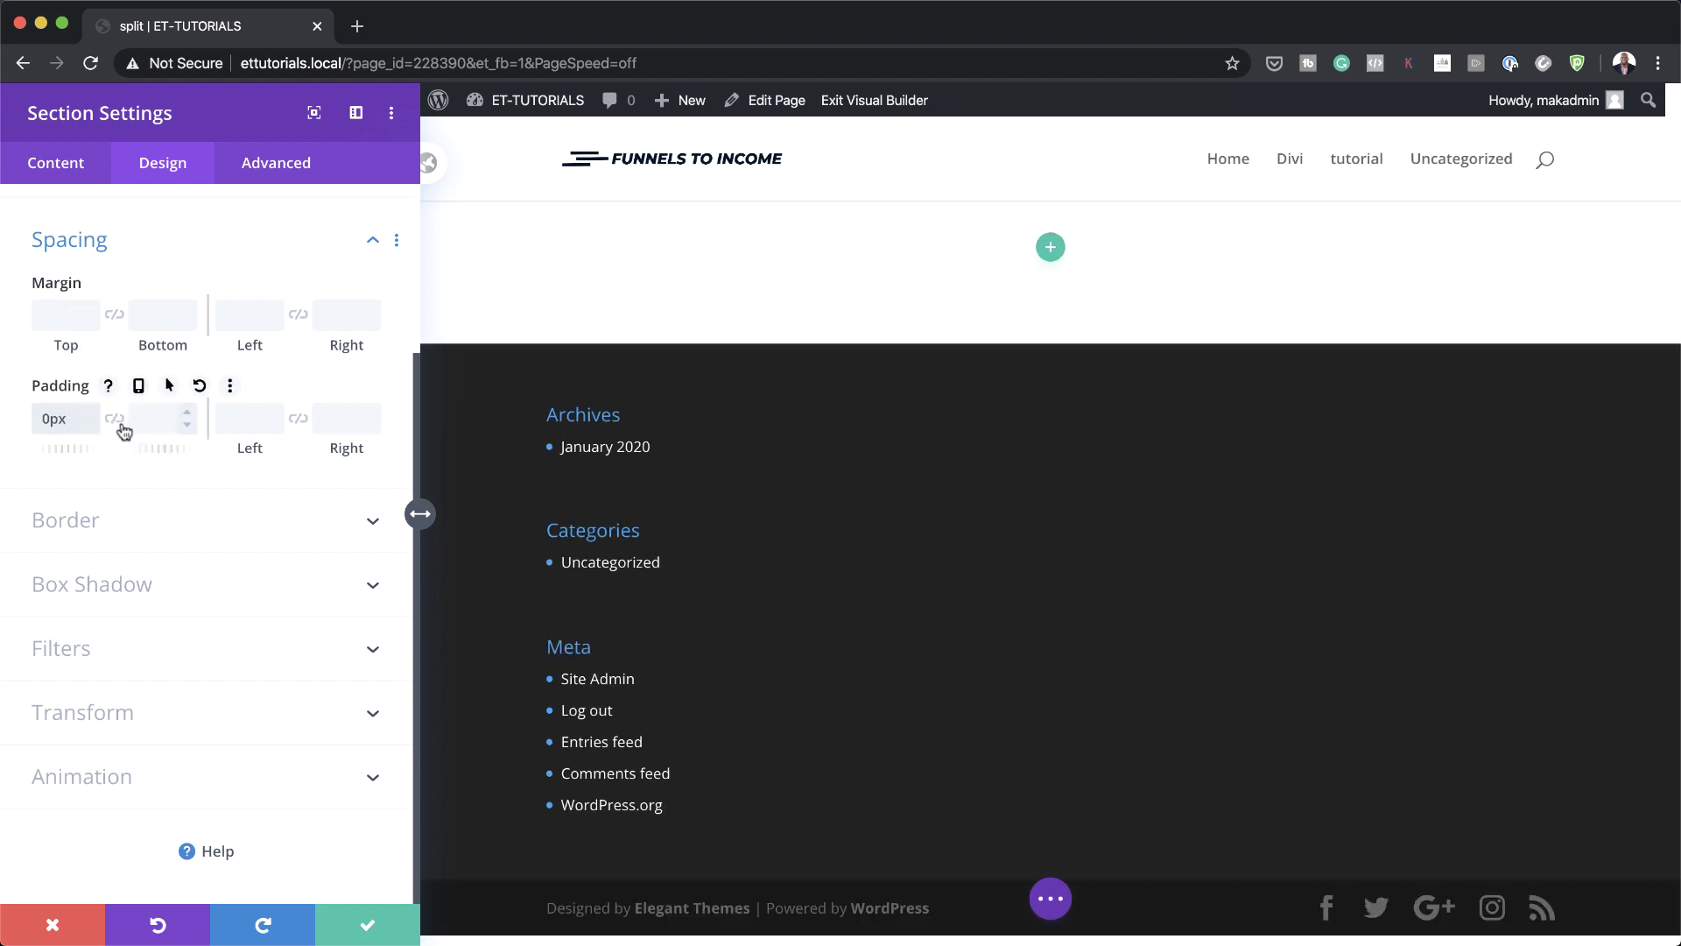
pyautogui.click(115, 420)
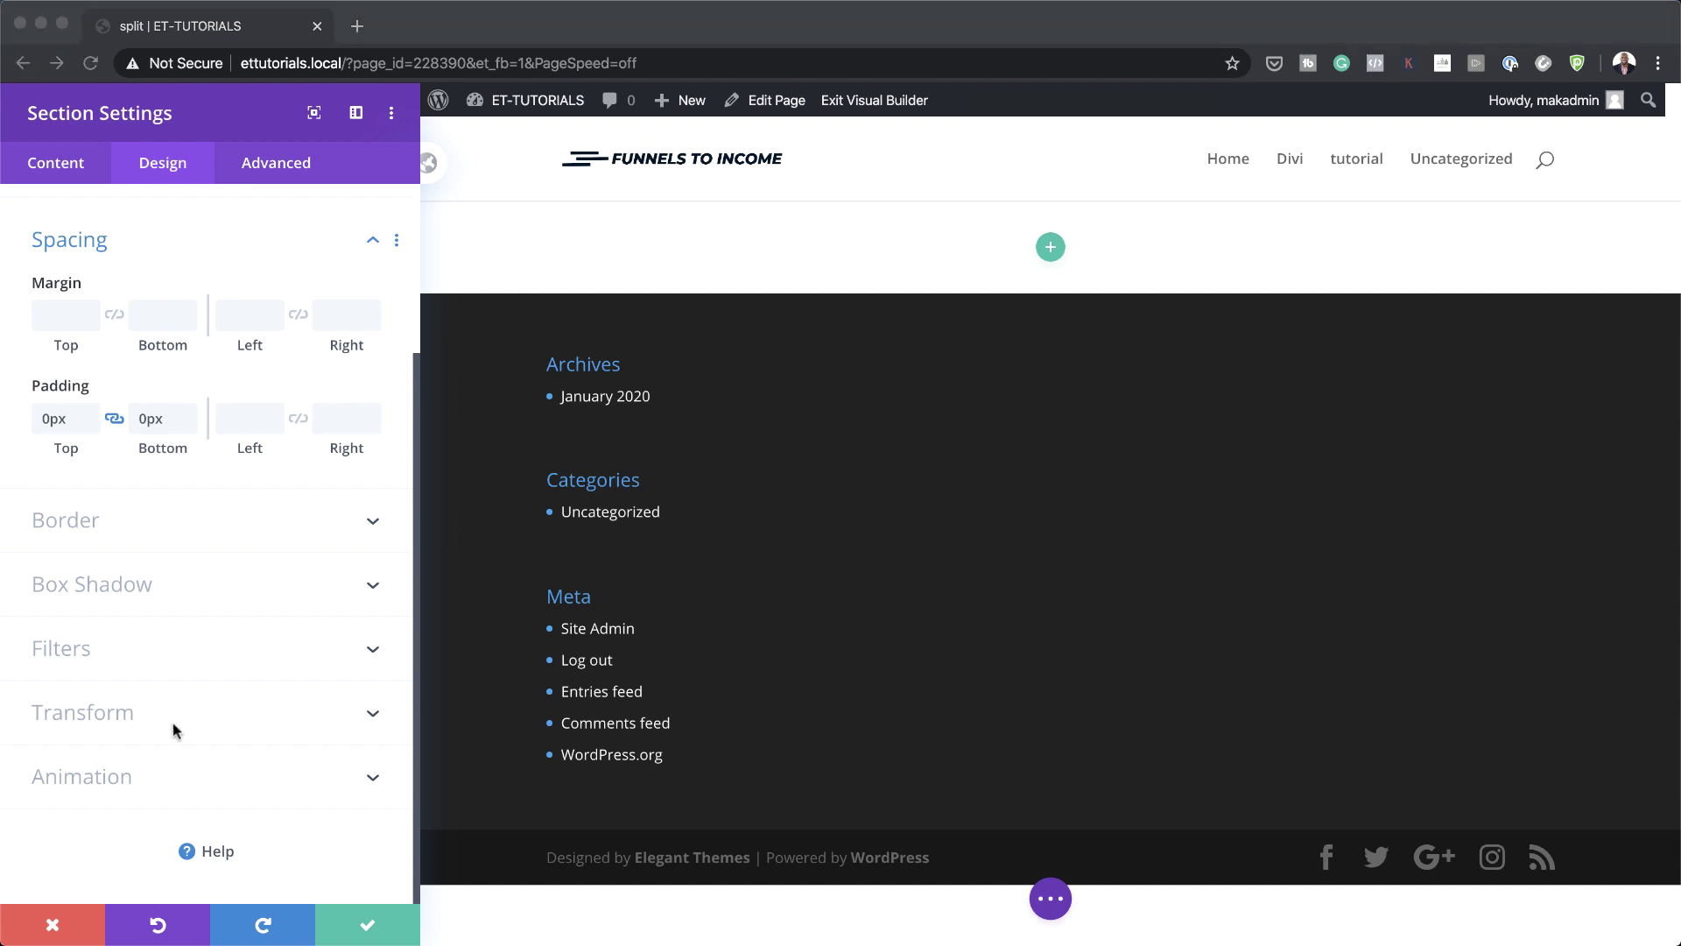
# Give the section box shadow preset 2 with 70px blur and a more transparent colour, then save.
pyautogui.click(138, 585)
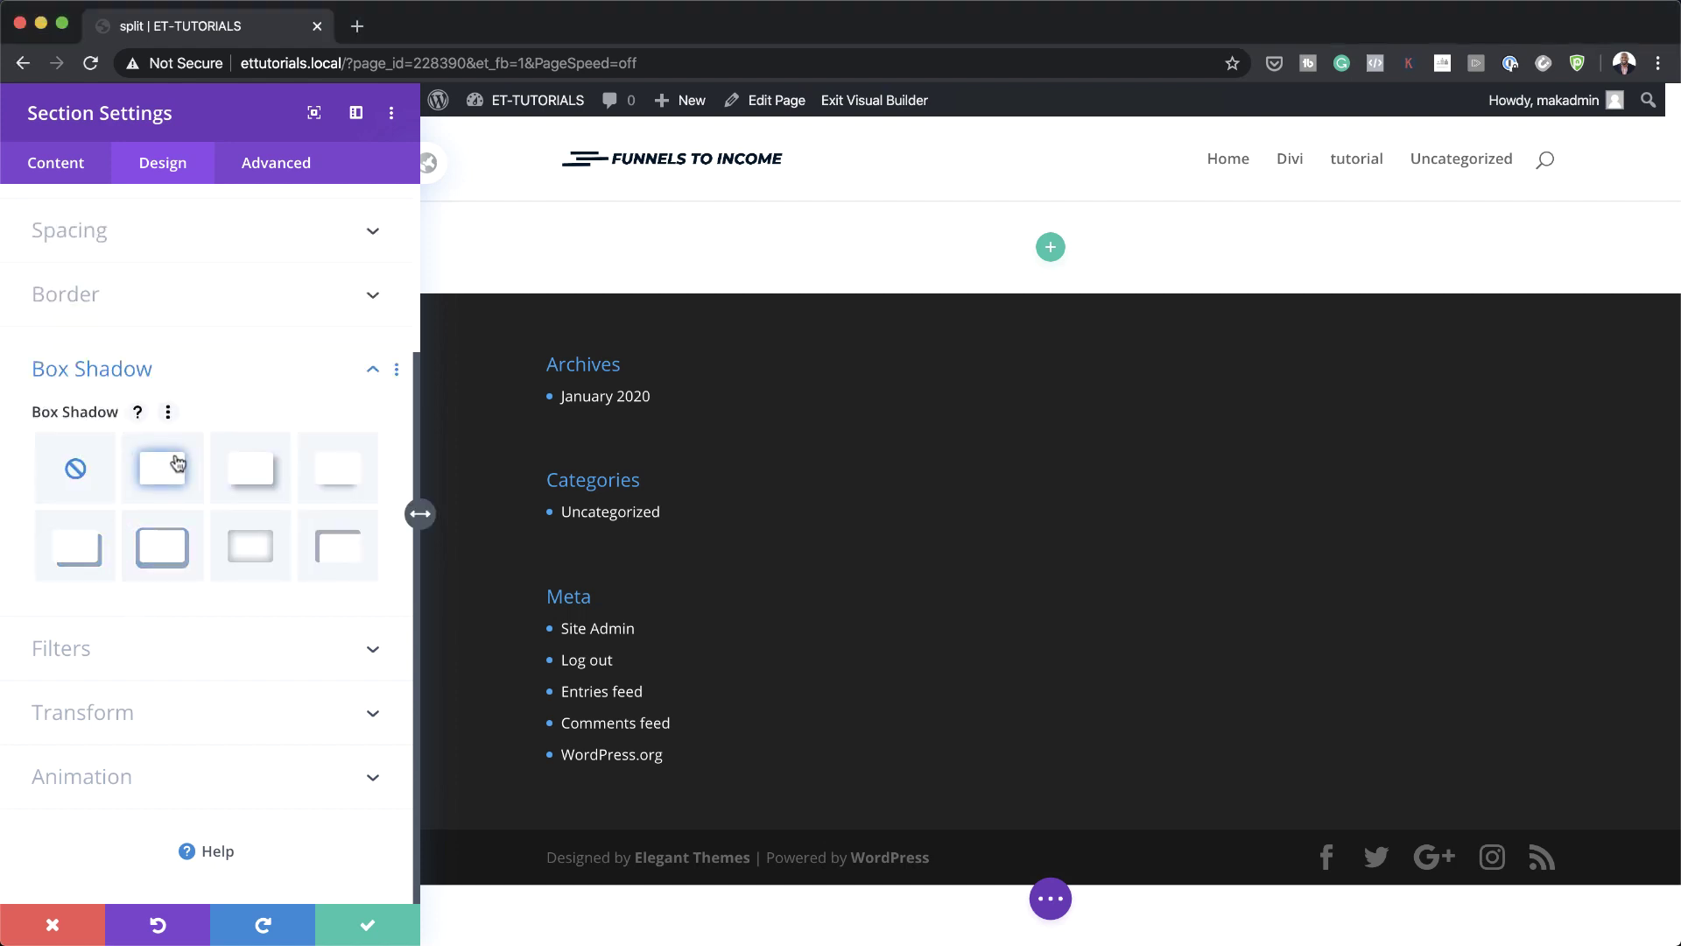
pyautogui.click(178, 464)
pyautogui.scroll(-3, 281, 605)
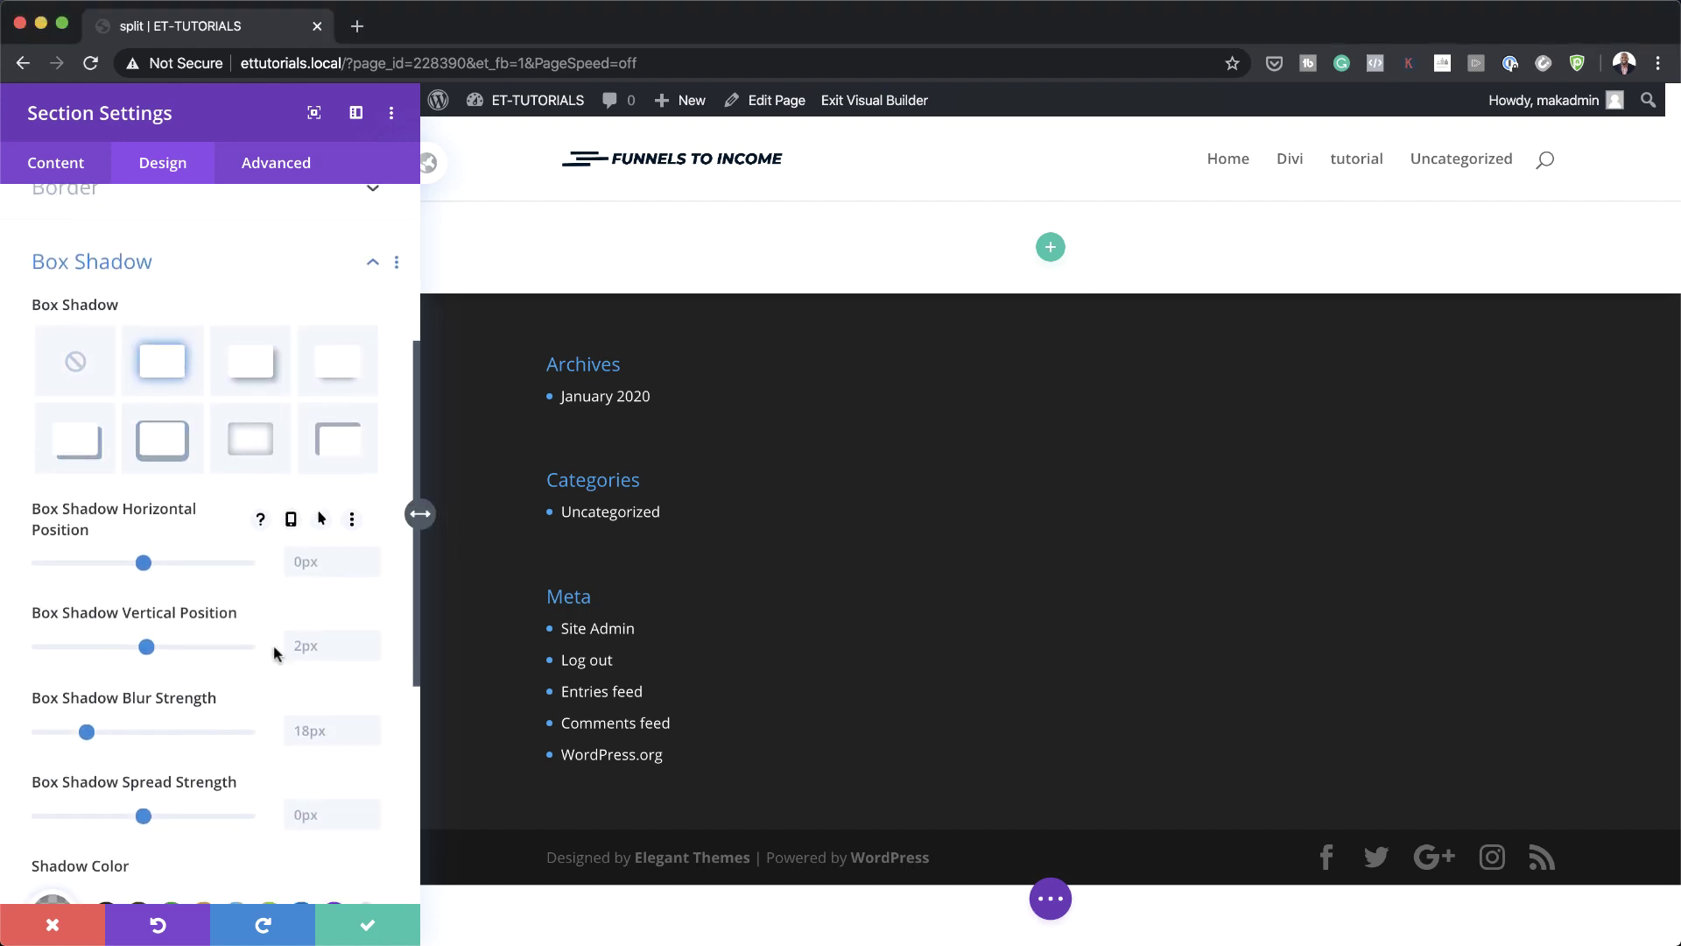
pyautogui.click(310, 726)
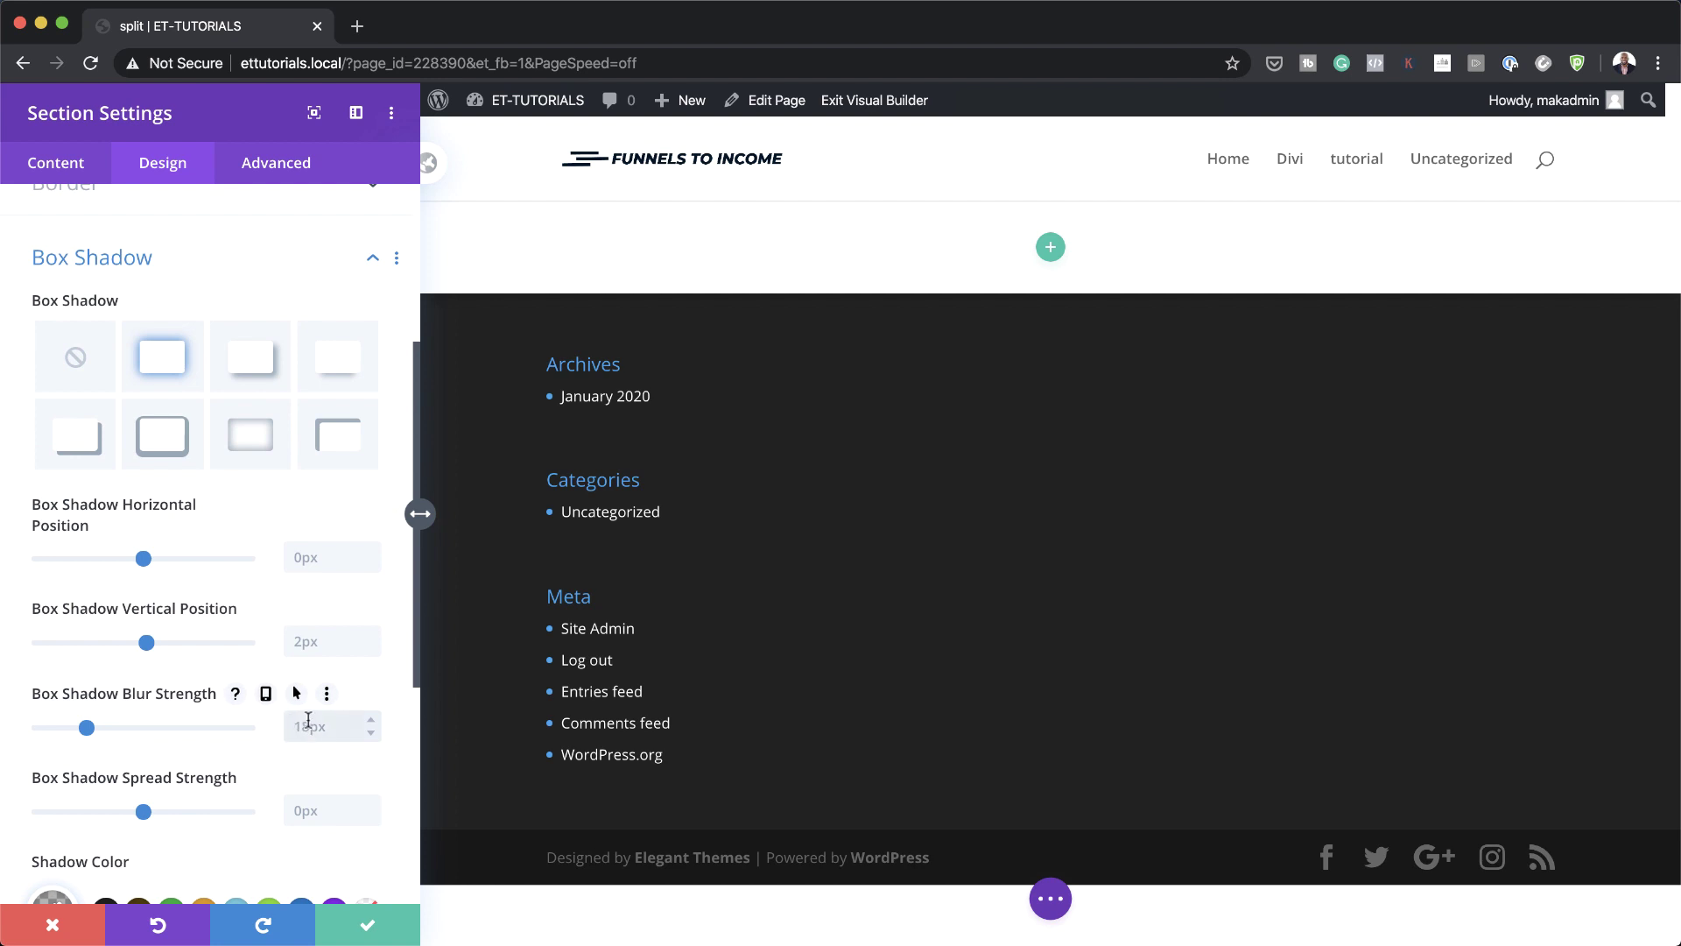
pyautogui.write('70')
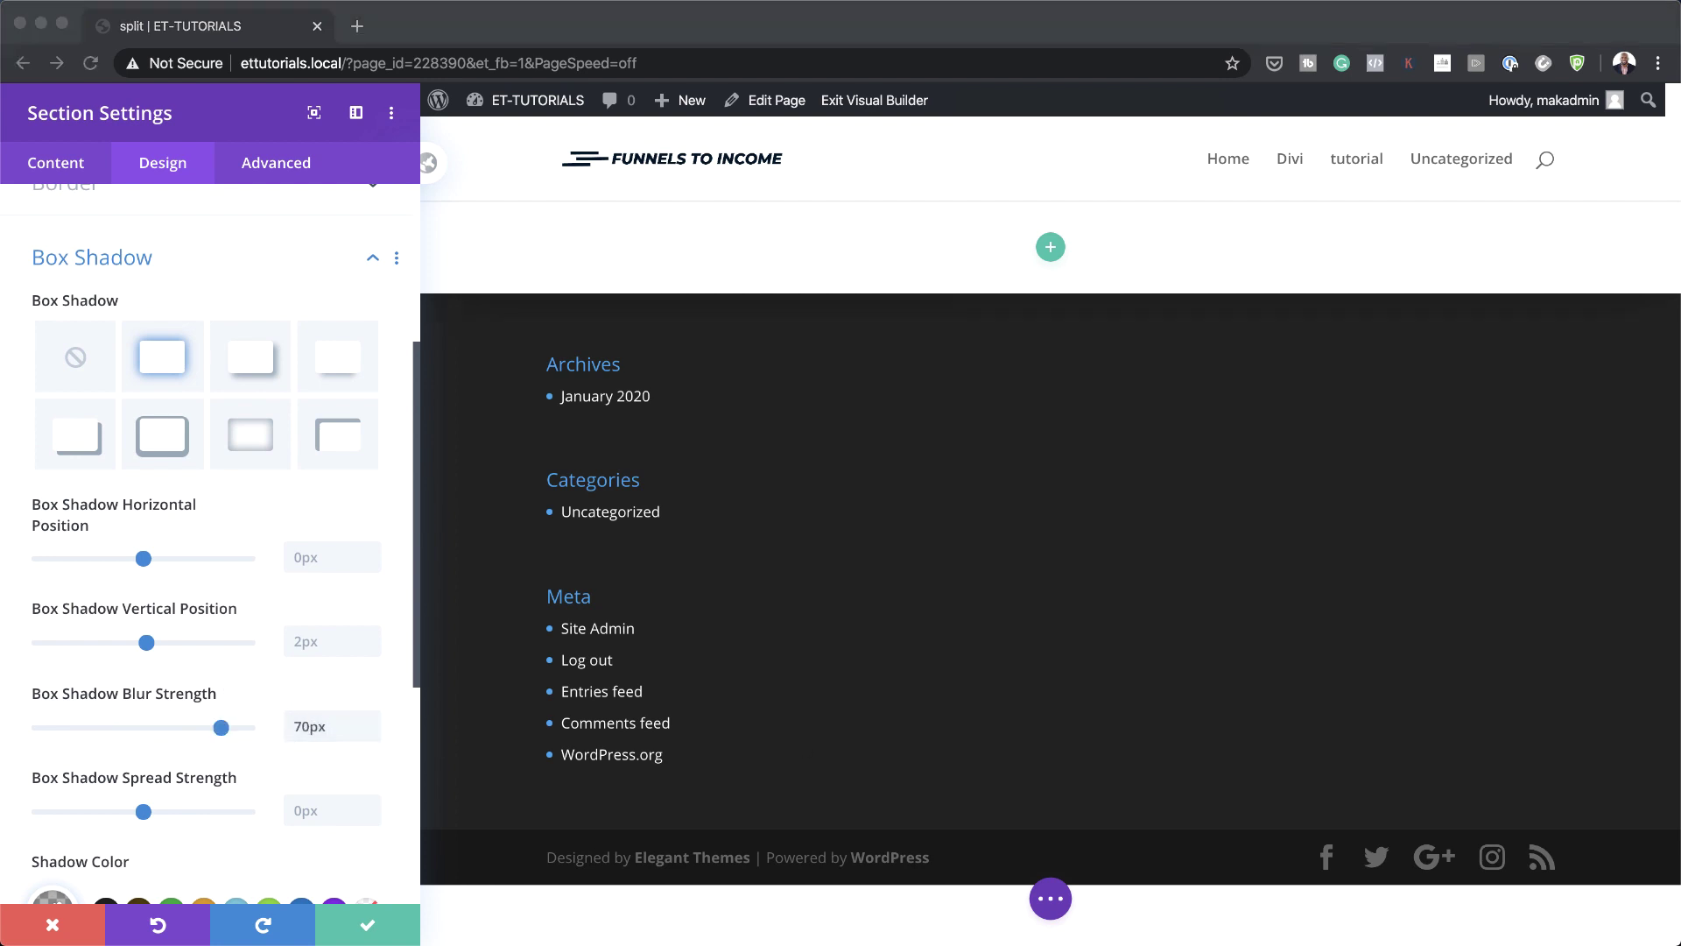
pyautogui.scroll(-4, 330, 700)
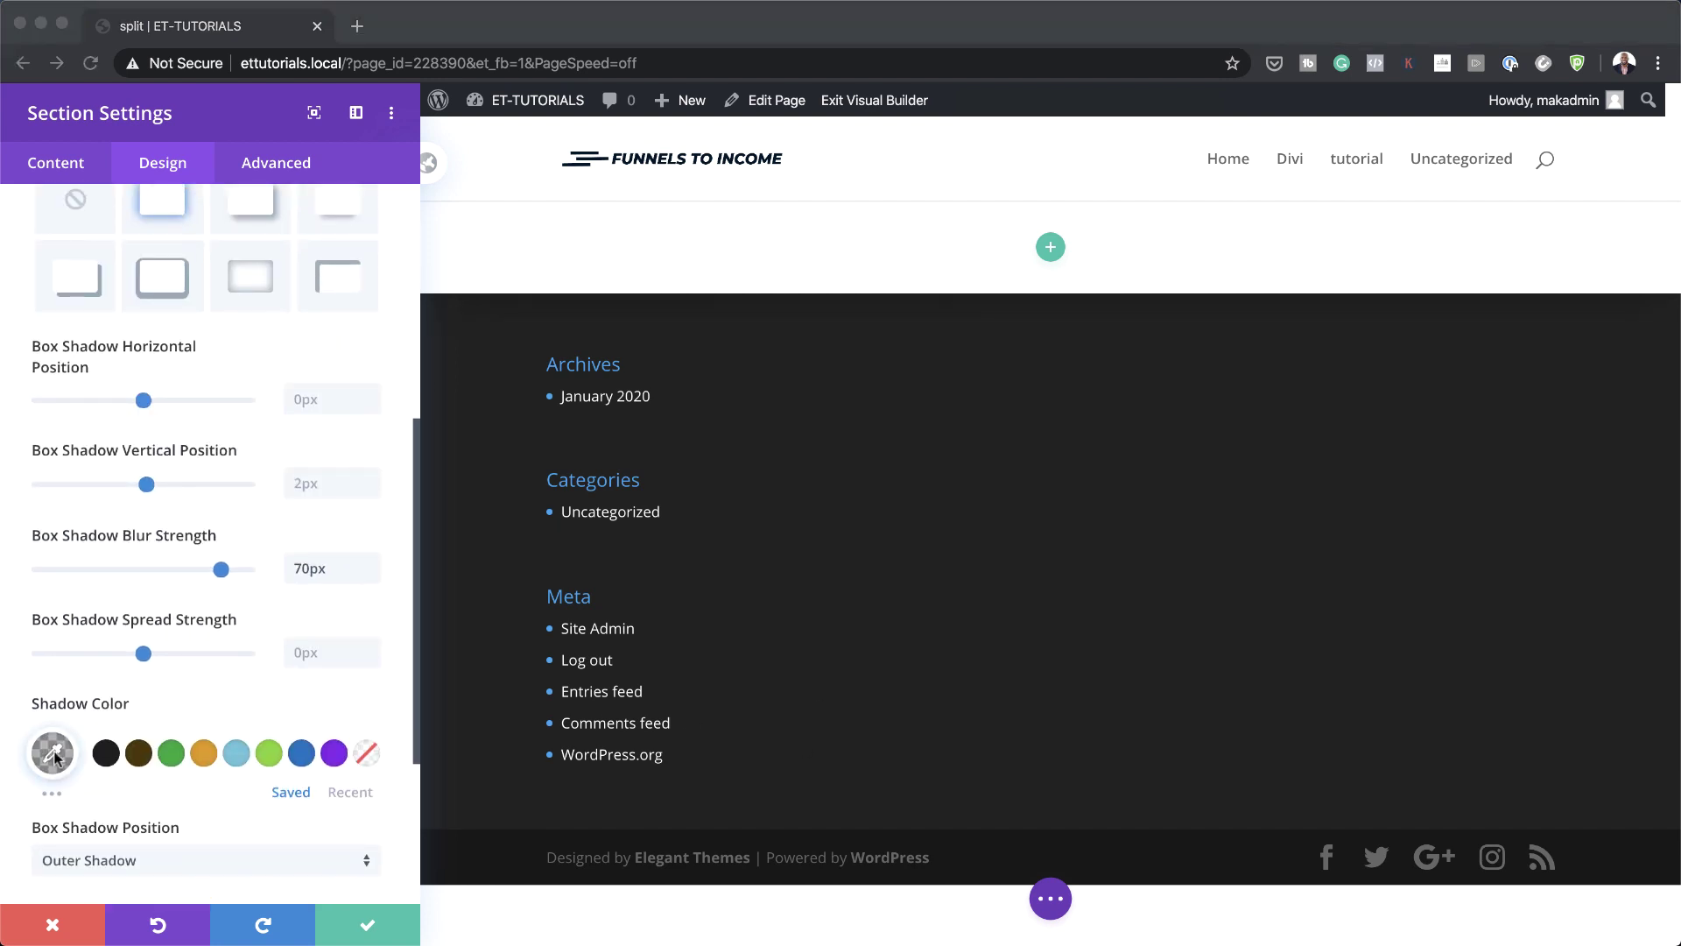
pyautogui.click(52, 753)
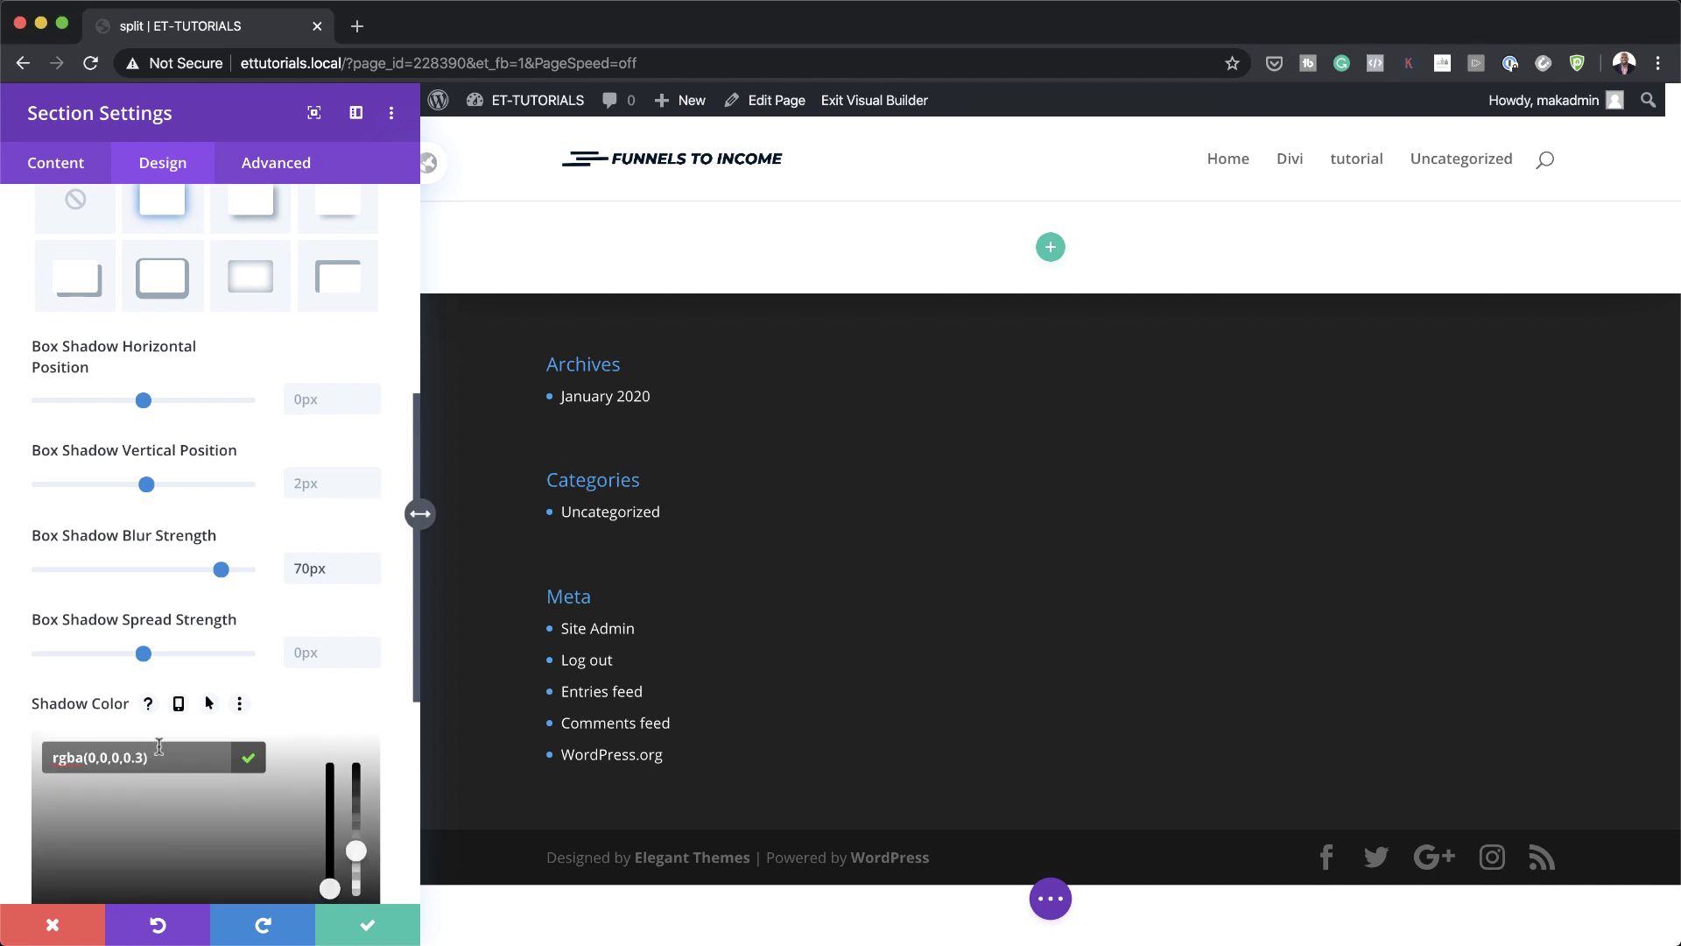
pyautogui.press('BackSpace')
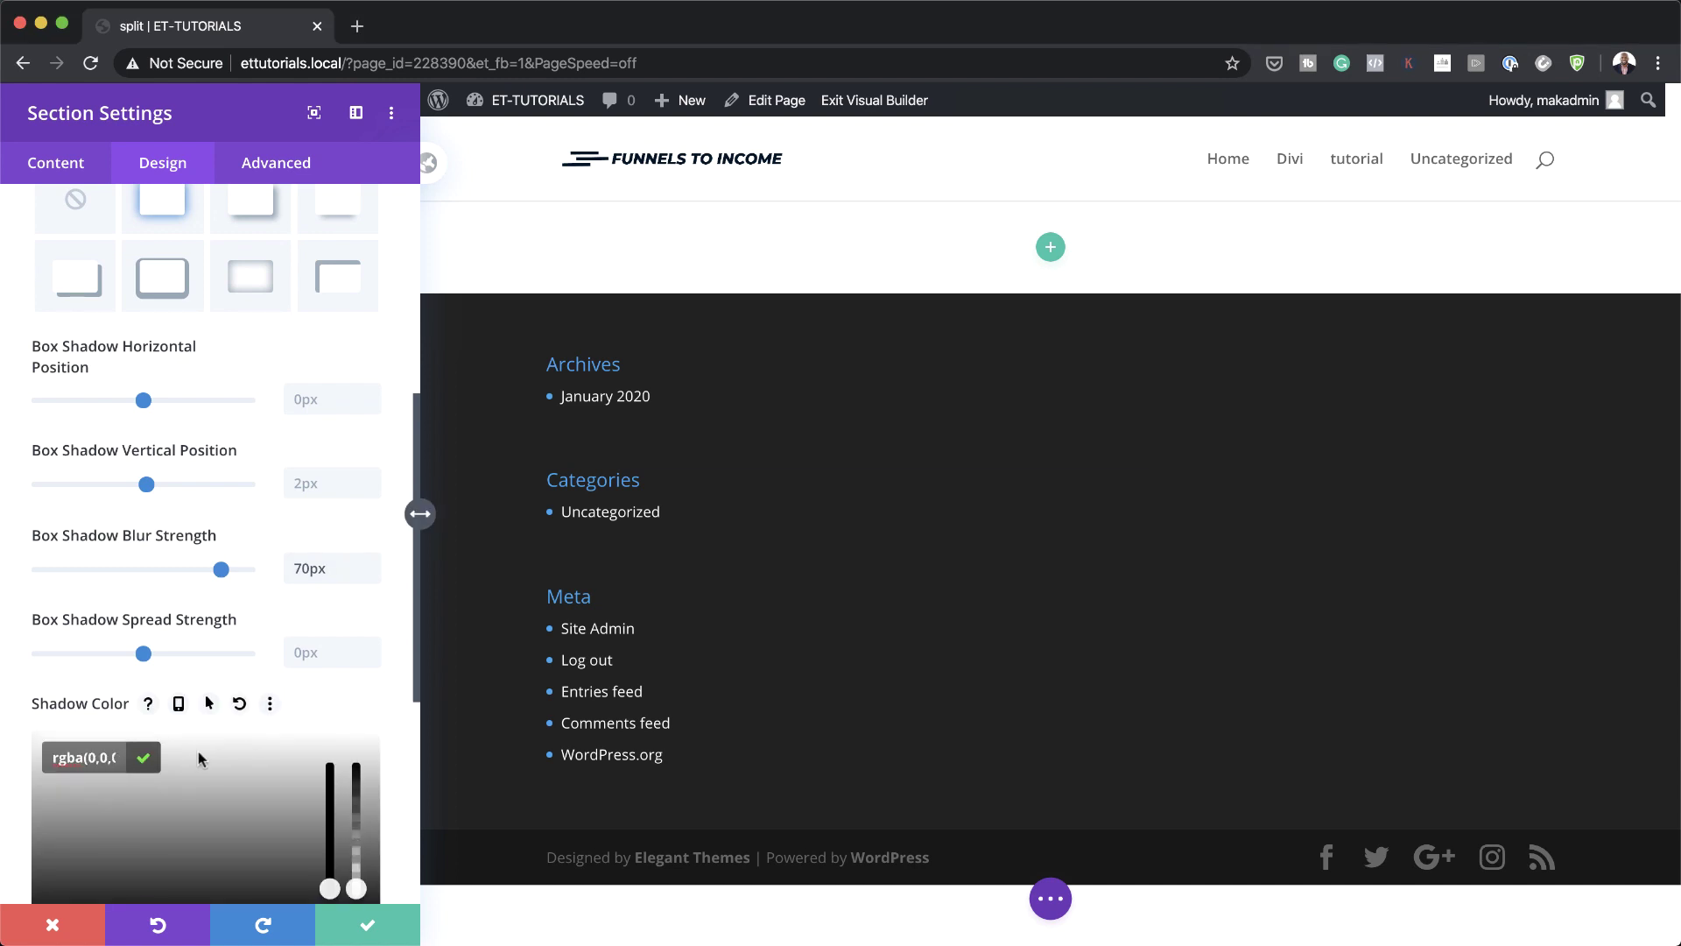
pyautogui.click(378, 928)
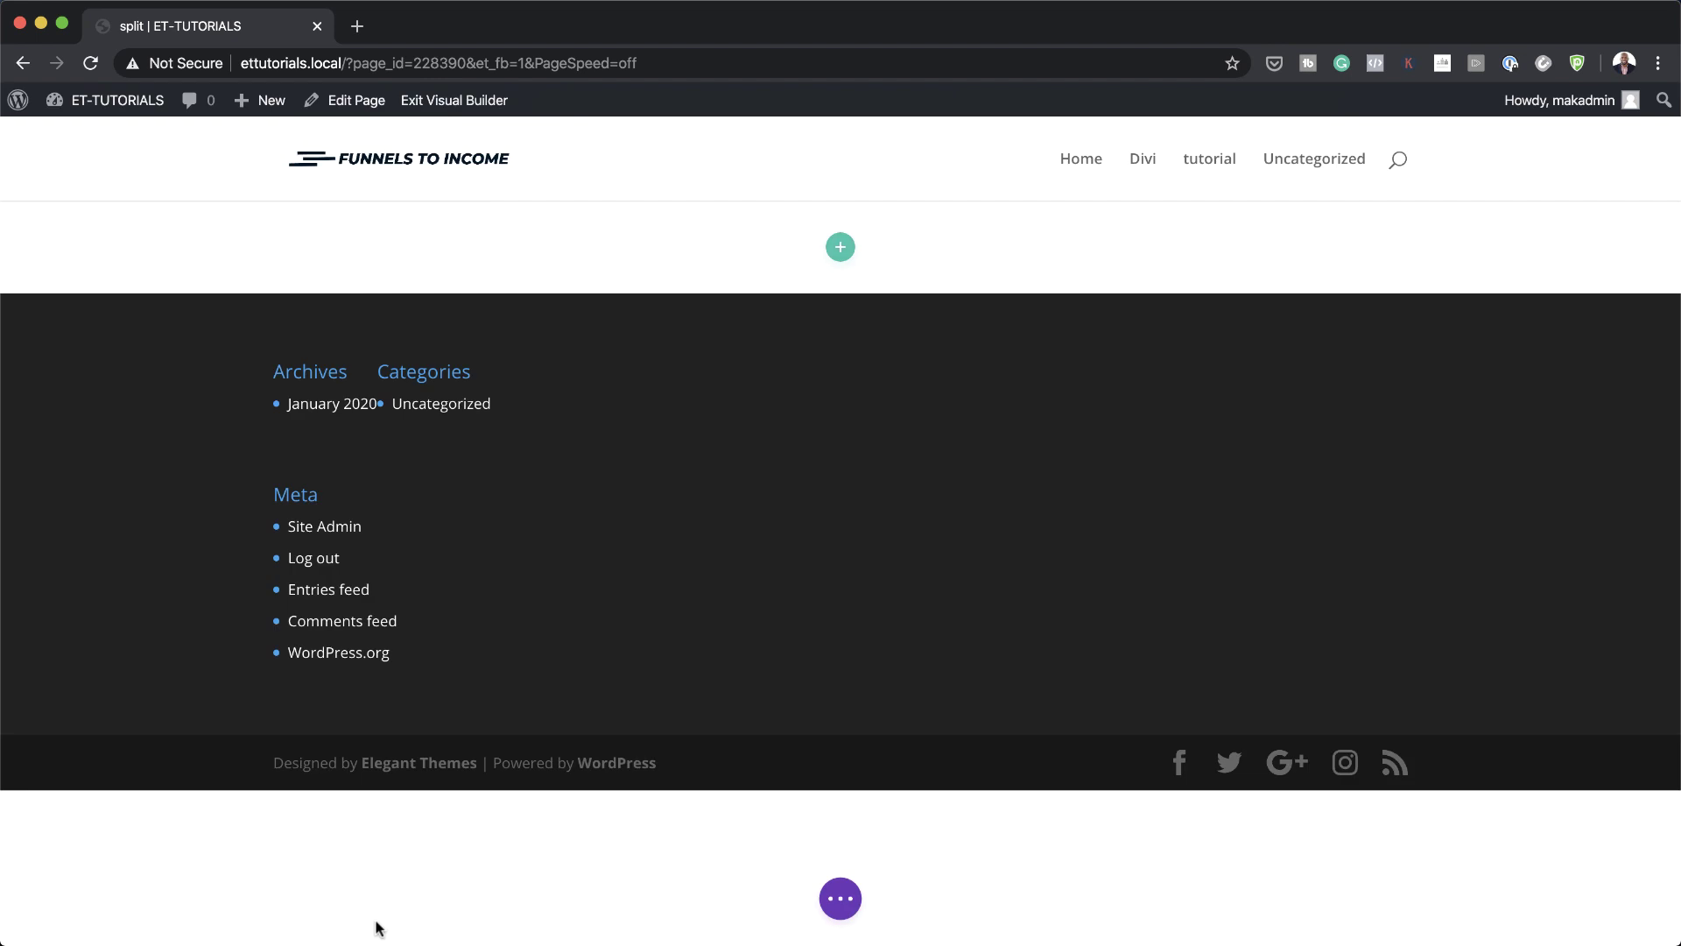
# Add a 1/2 + 1/2 two-column row and open its background settings.
pyautogui.click(840, 246)
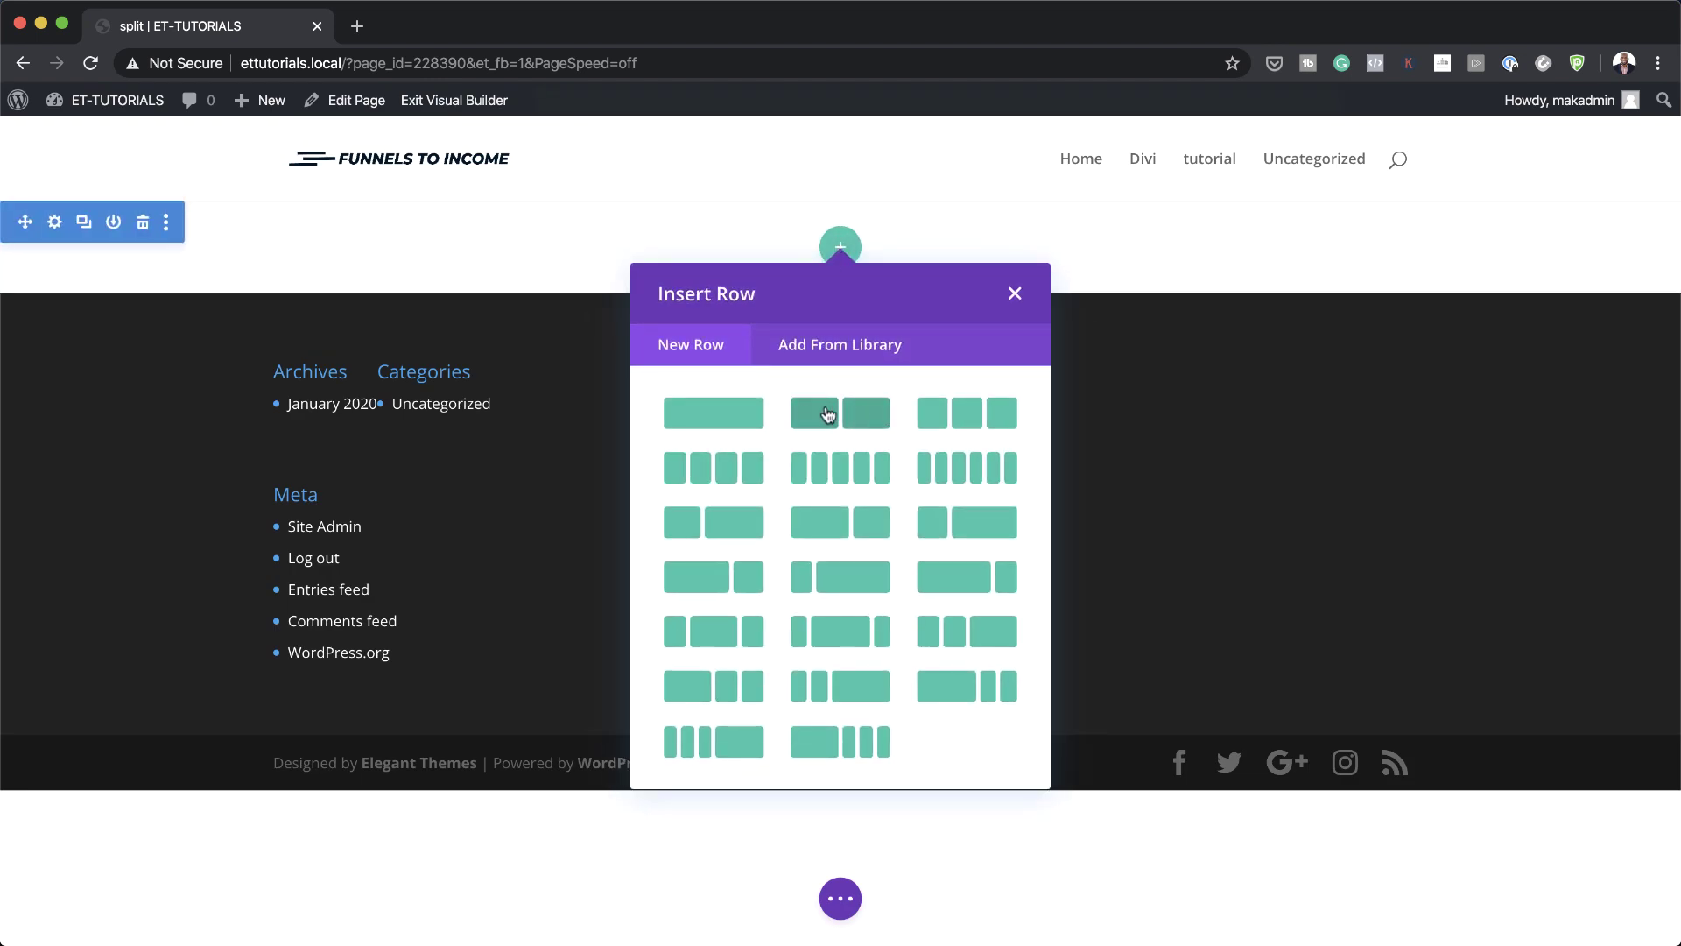
pyautogui.click(861, 415)
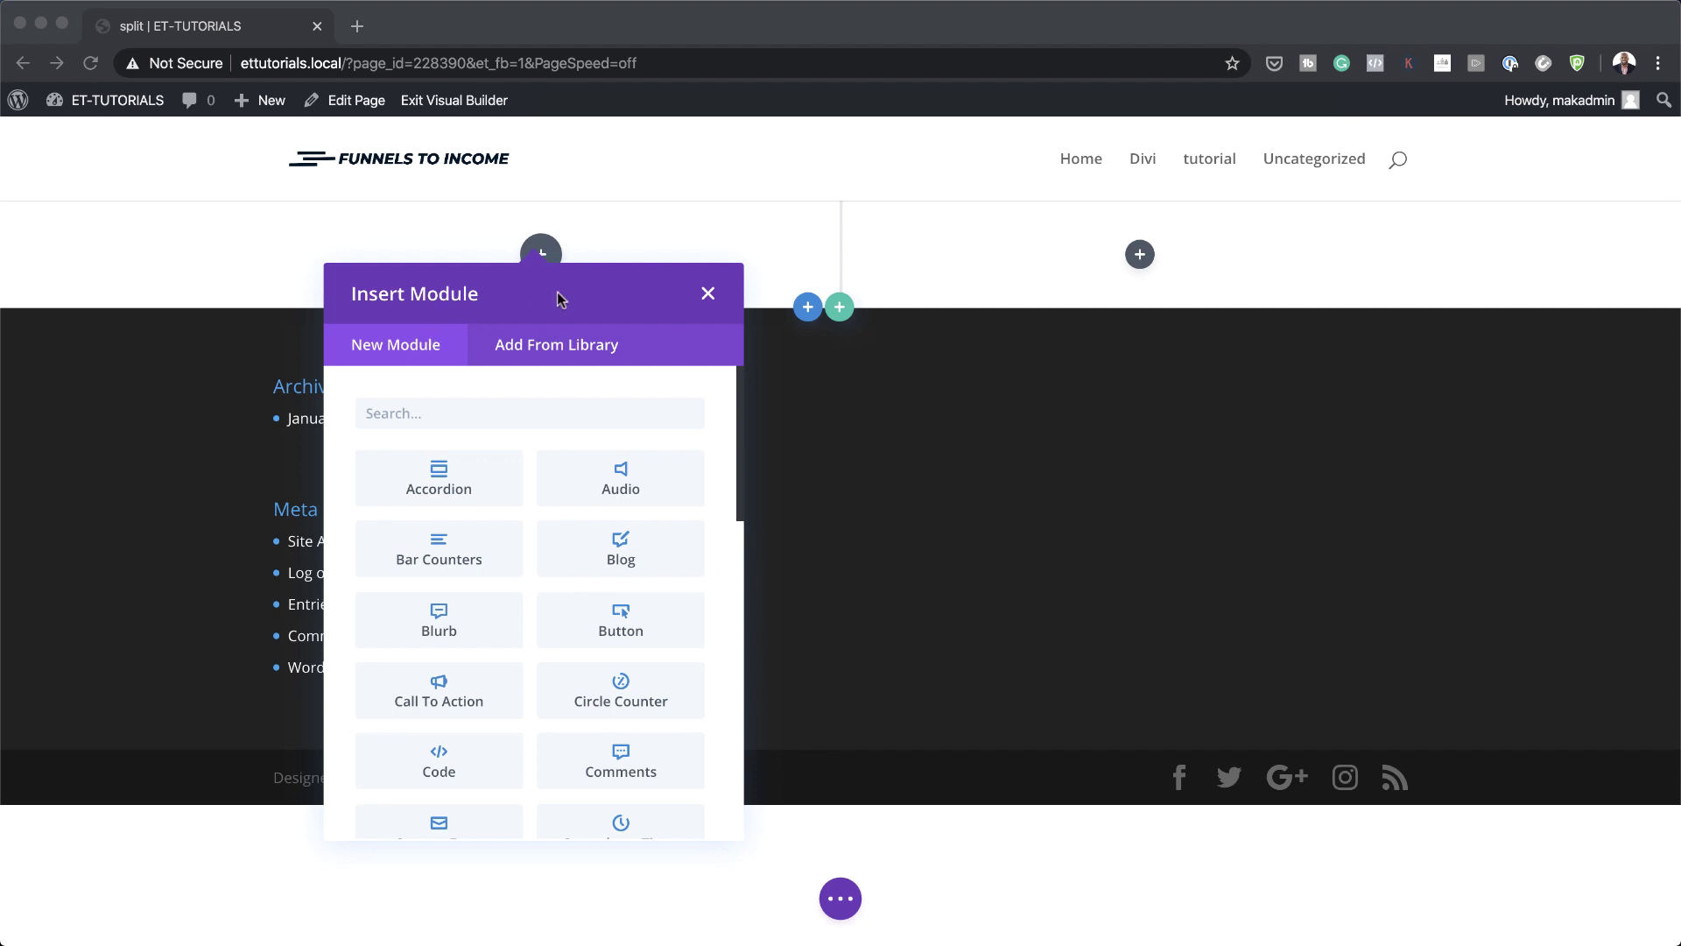
pyautogui.click(706, 291)
pyautogui.click(707, 294)
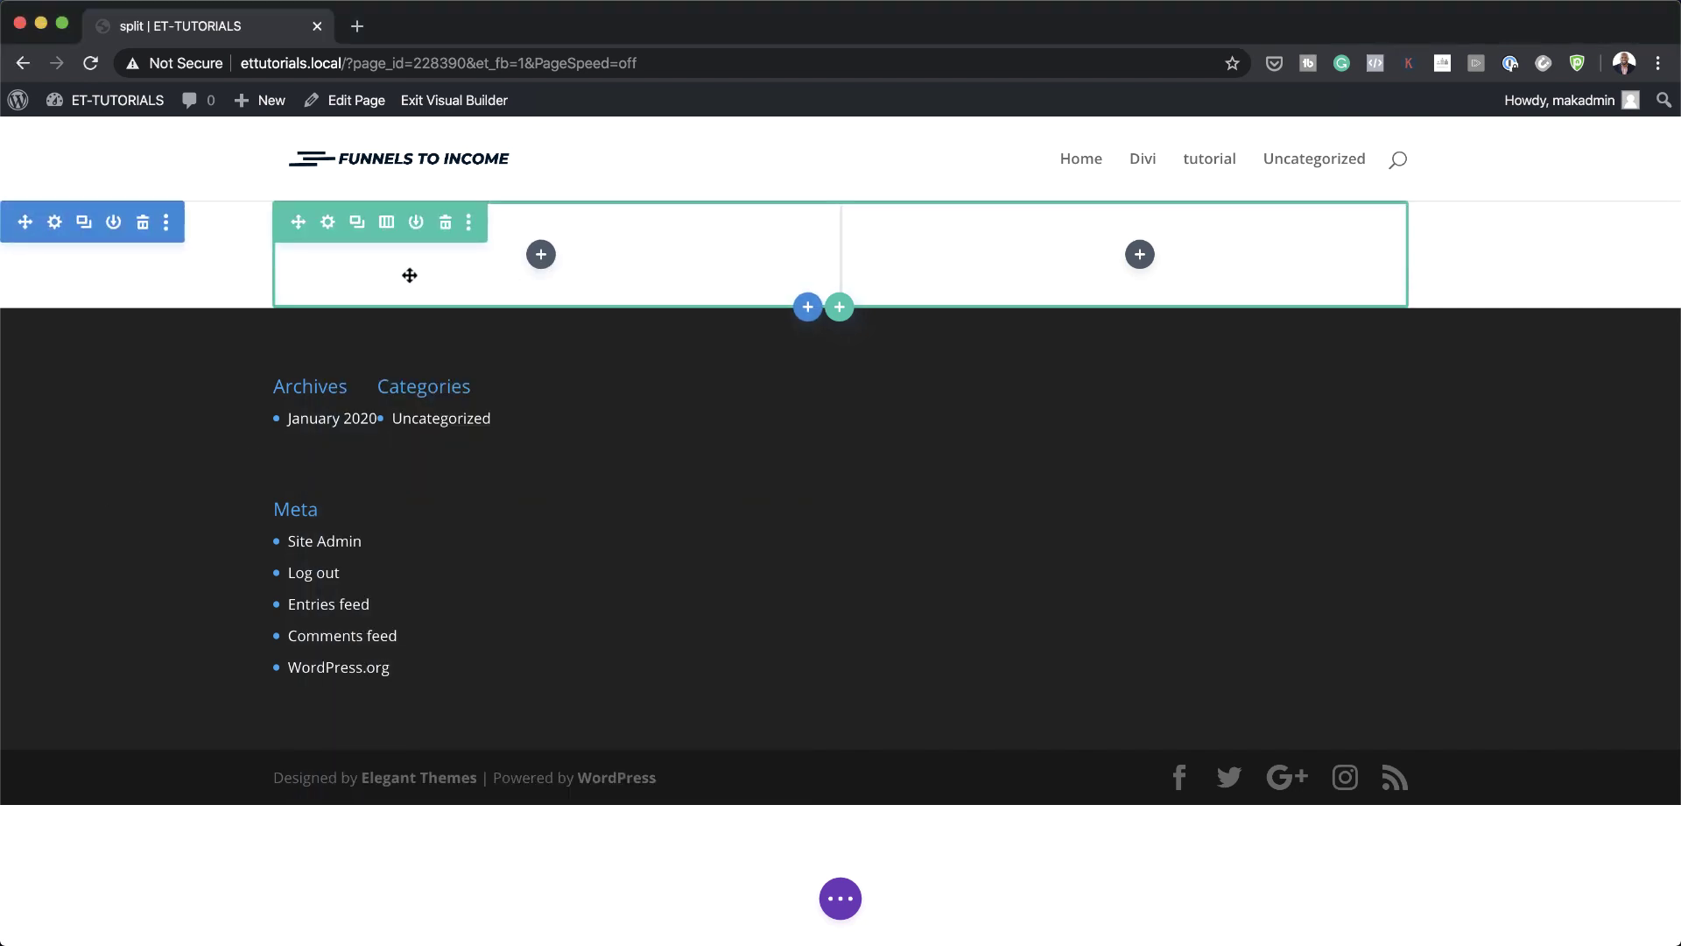
pyautogui.click(328, 221)
pyautogui.click(91, 642)
# Add a row background gradient from light blue #00cbff to purple #bf35ff.
pyautogui.click(163, 390)
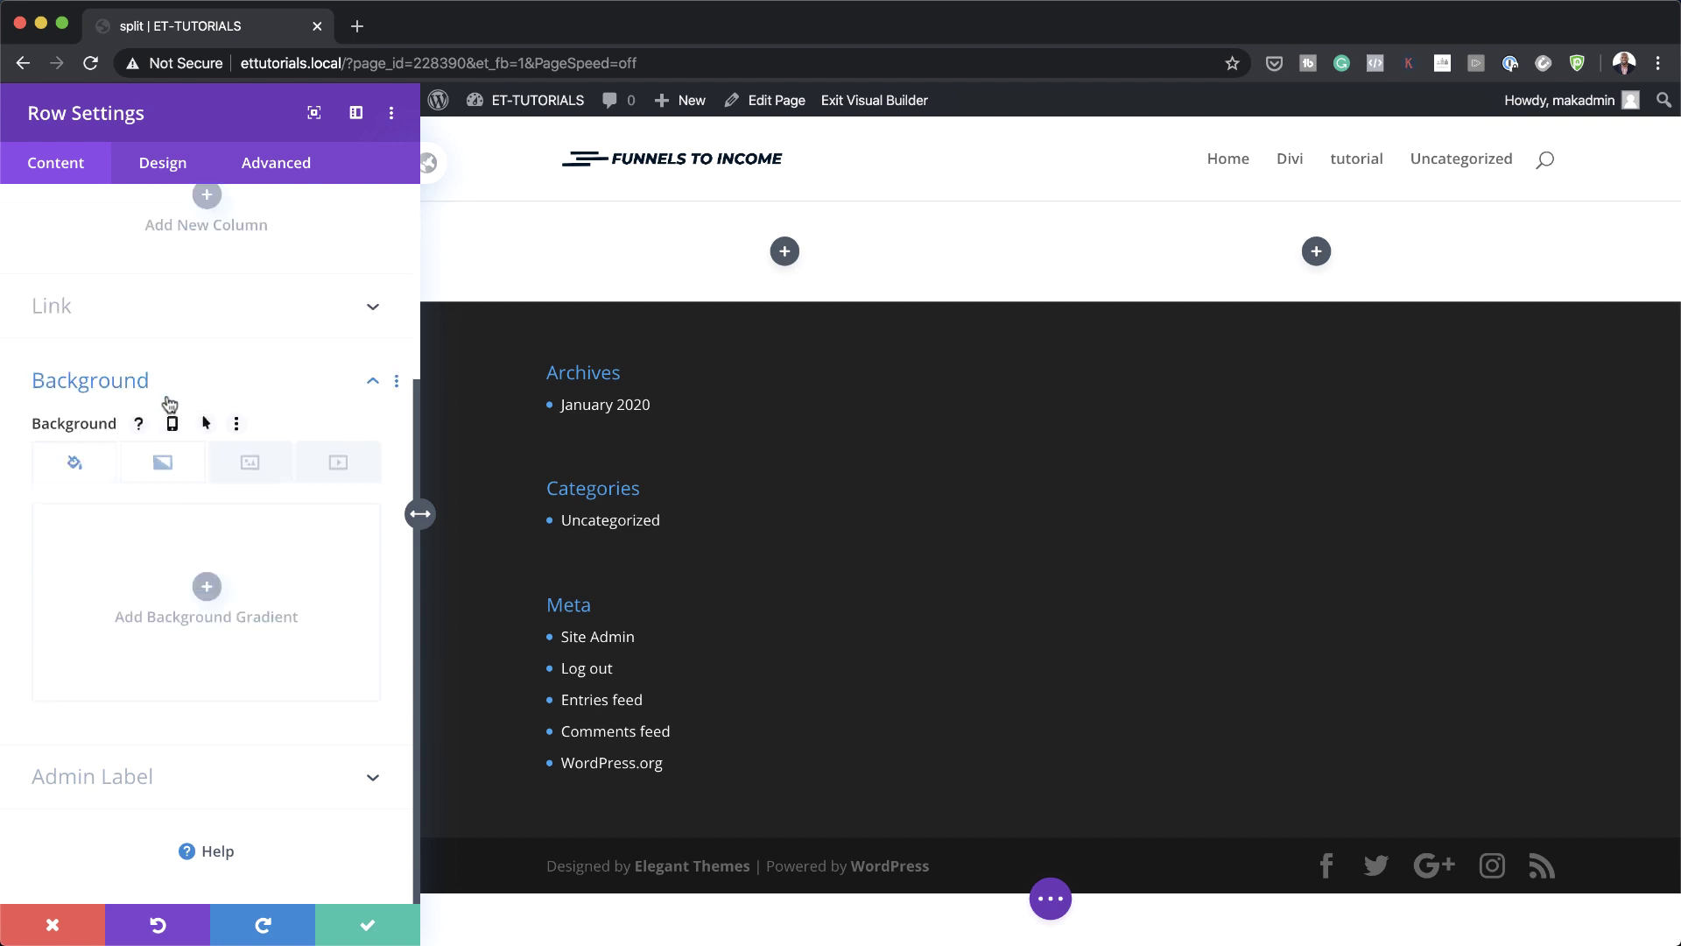
pyautogui.click(207, 587)
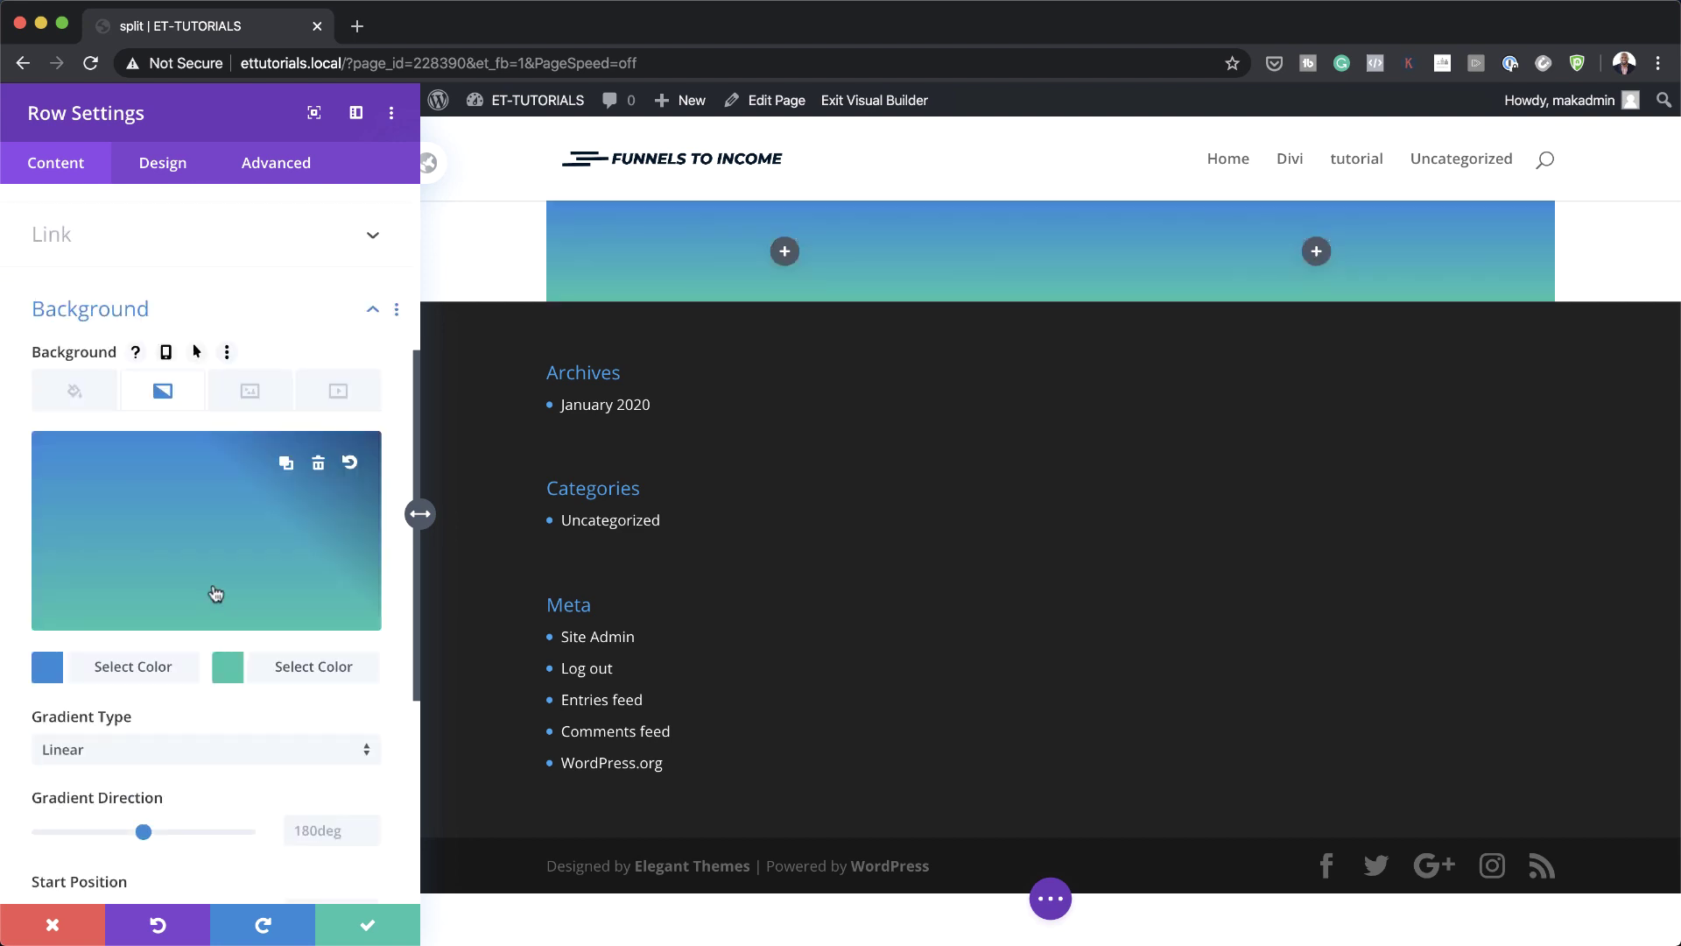
pyautogui.click(48, 667)
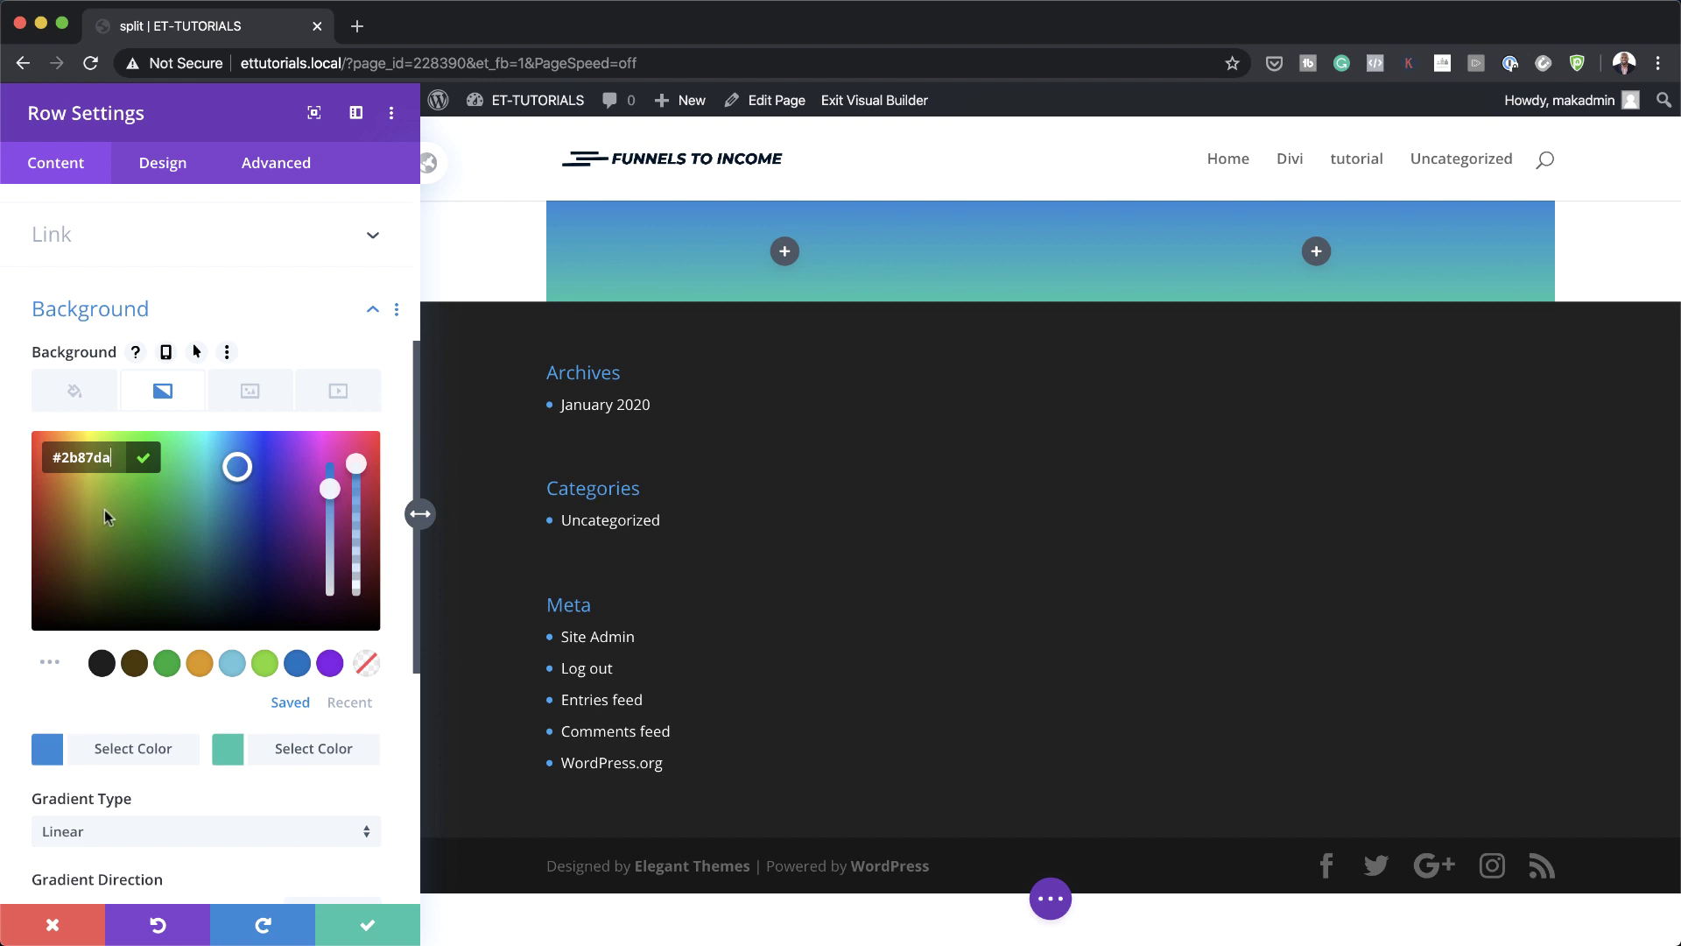
pyautogui.moveTo(58, 456); pyautogui.dragTo(106, 453)
pyautogui.write('00cbff')
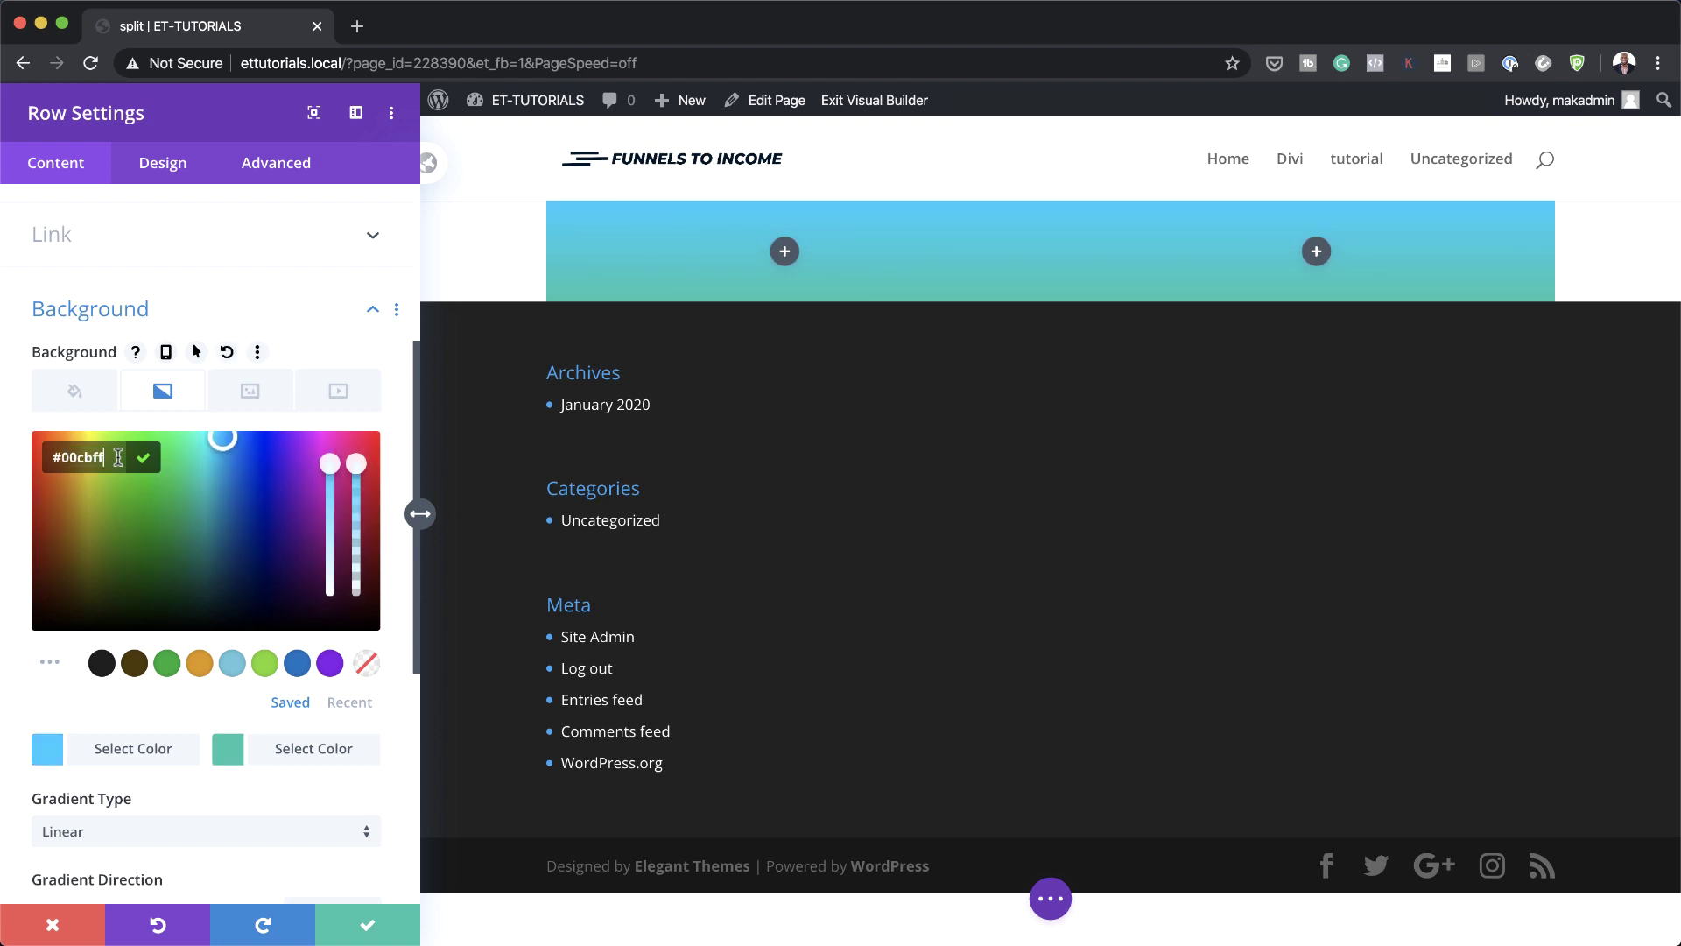
pyautogui.click(231, 755)
pyautogui.write('bf35ff')
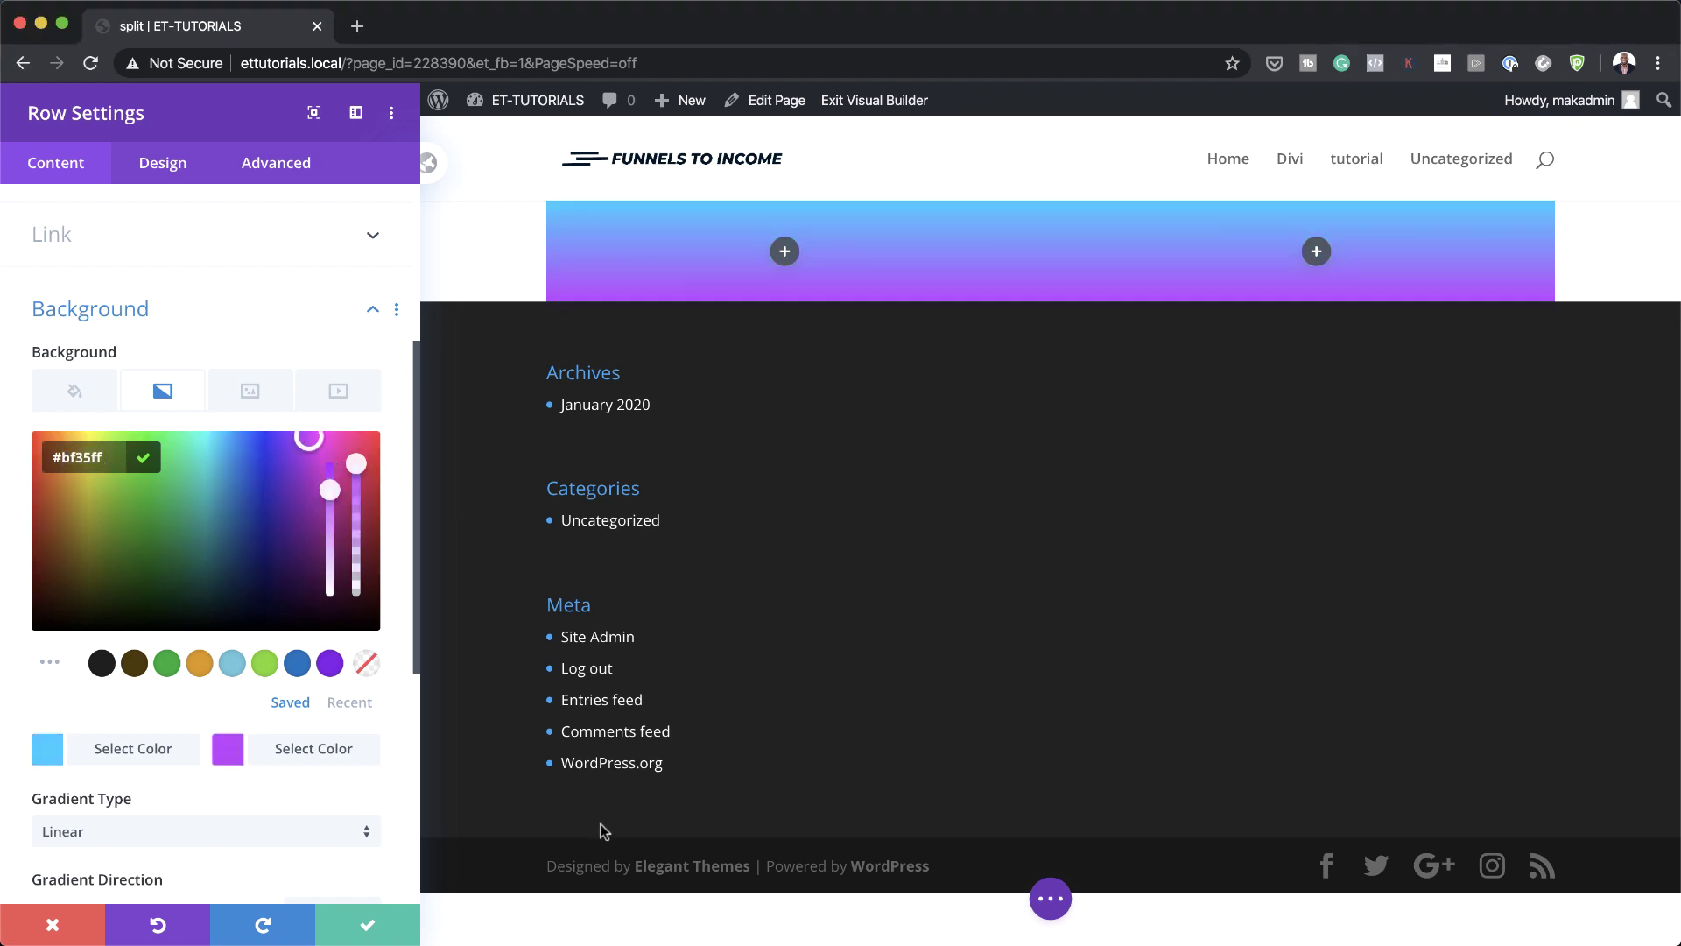
# Make the gradient linear with a 96 degree direction.
pyautogui.scroll(-1, 236, 793)
pyautogui.scroll(-1, 233, 781)
pyautogui.click(325, 848)
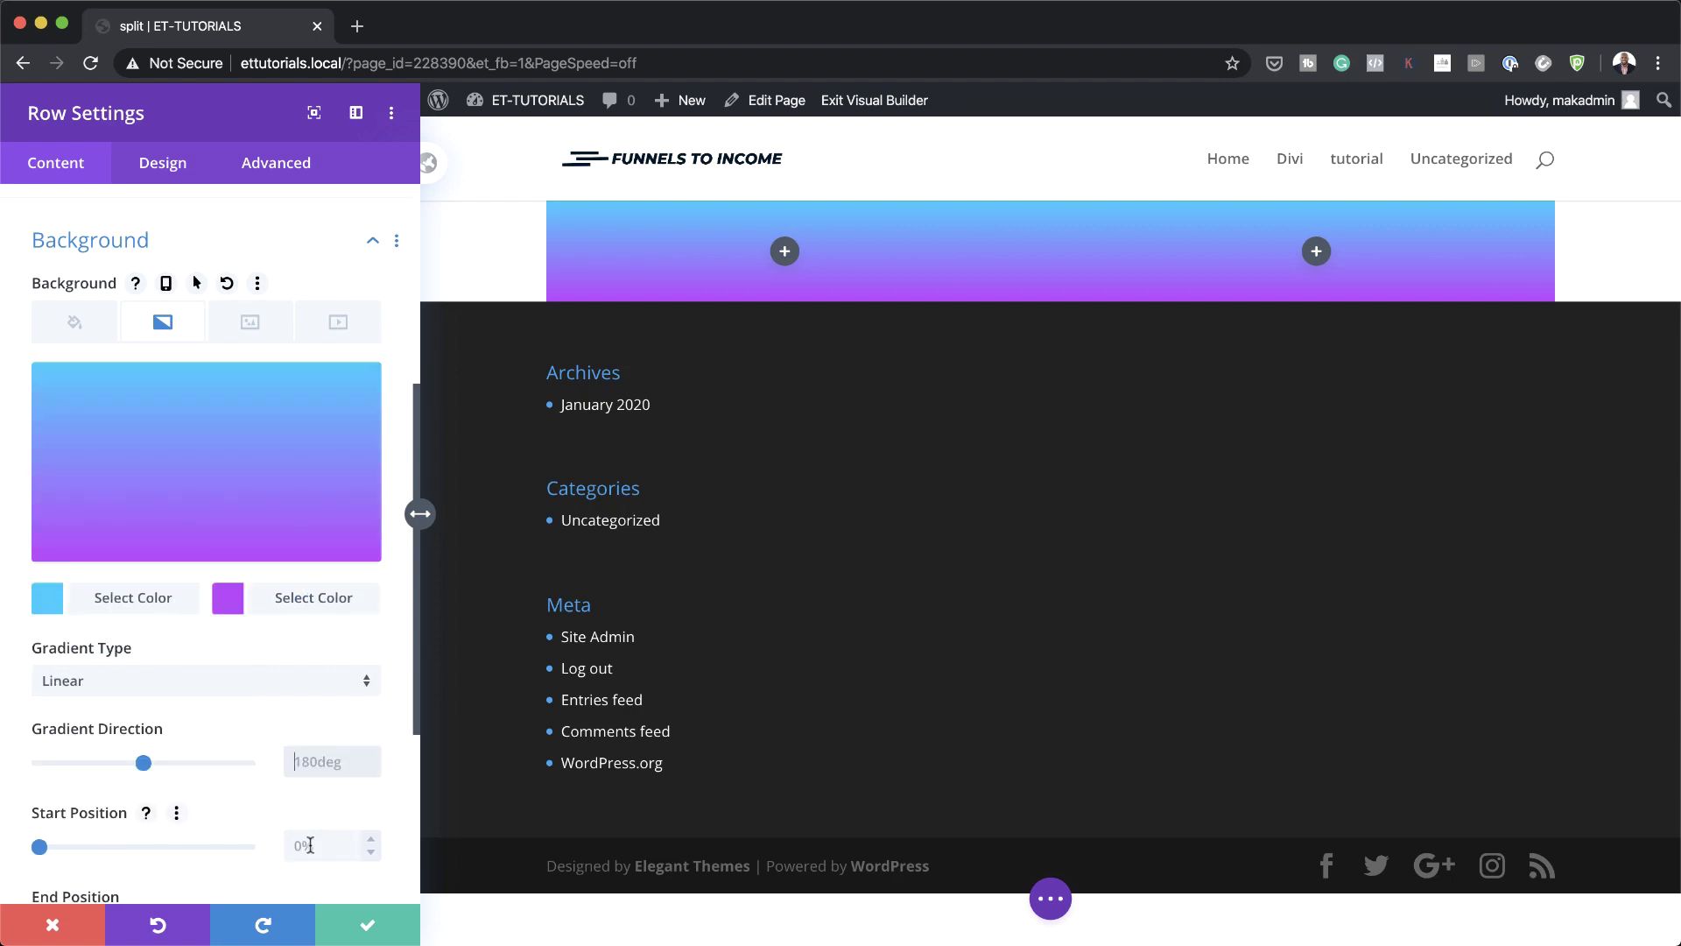
pyautogui.scroll(-1, 310, 845)
pyautogui.write('96deg')
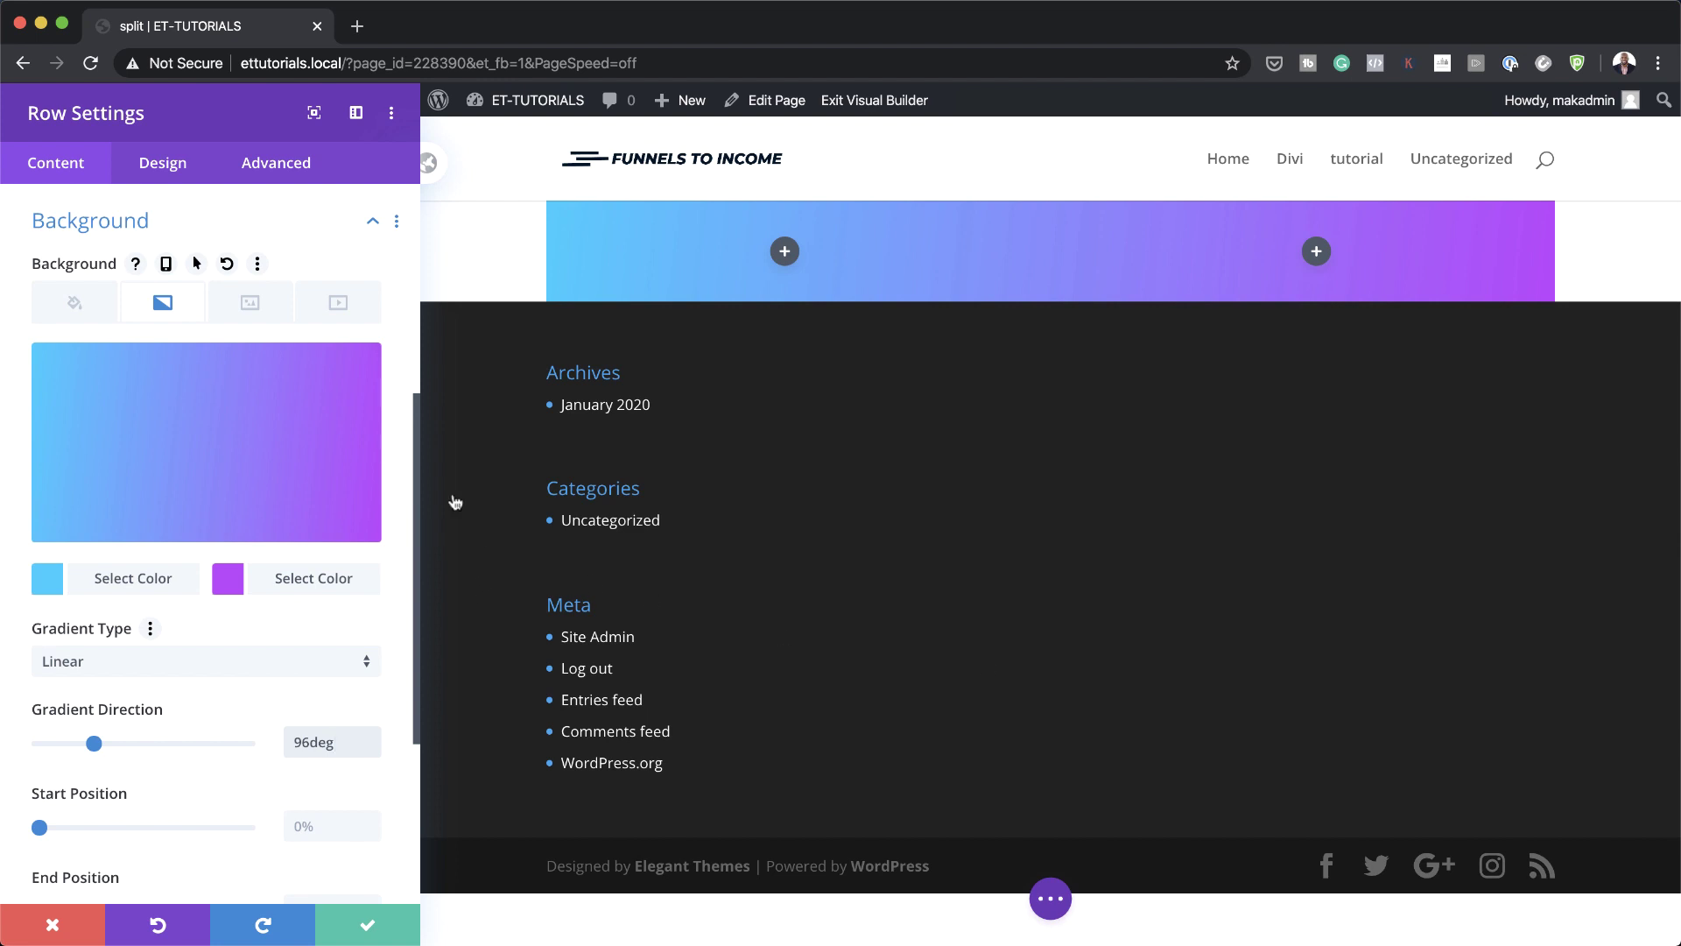
pyautogui.moveTo(218, 411)
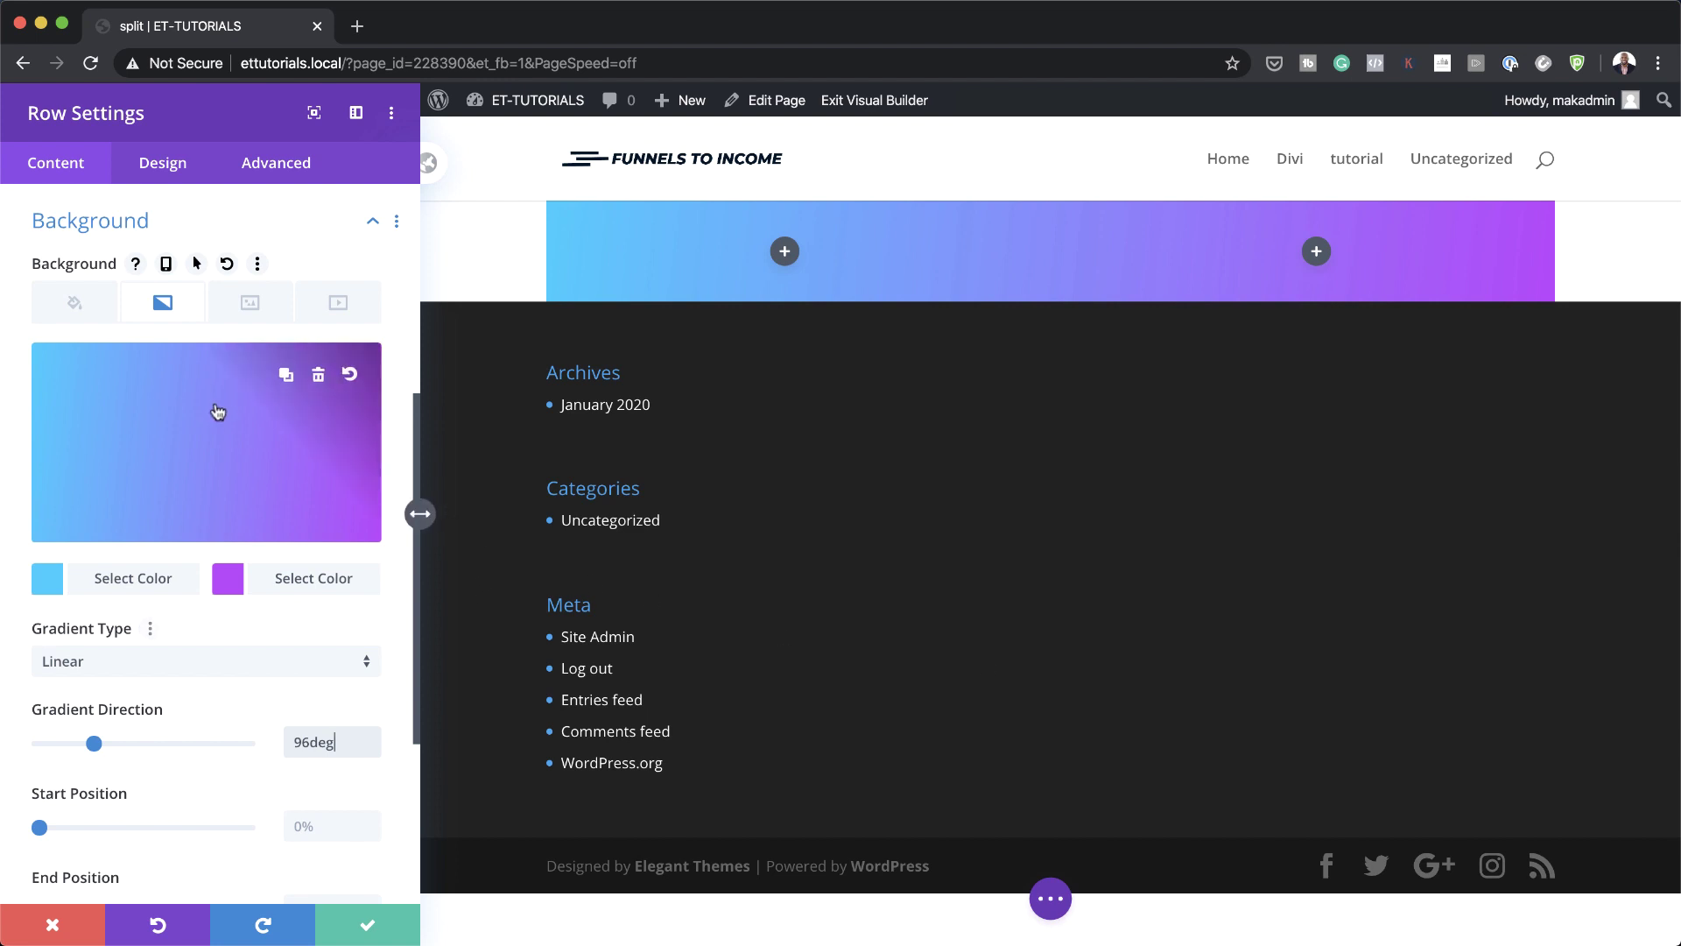
# Set the flower bouquet photo xx-christmas_decoration.jpg as the row's background image.
pyautogui.click(257, 315)
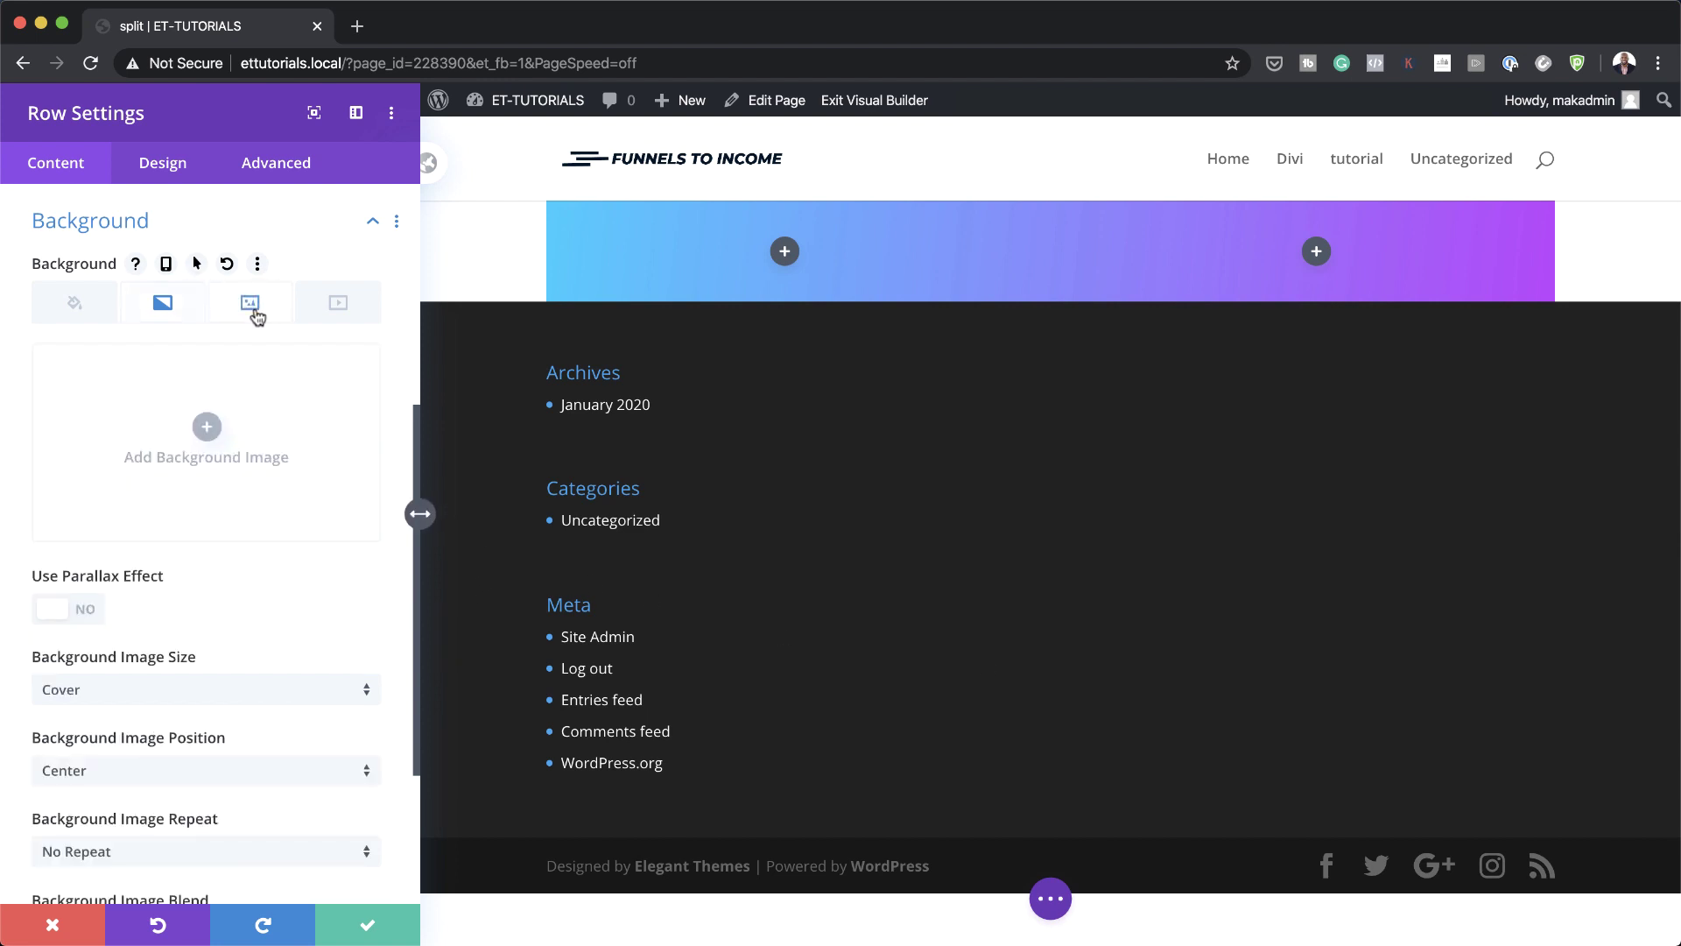
pyautogui.click(198, 429)
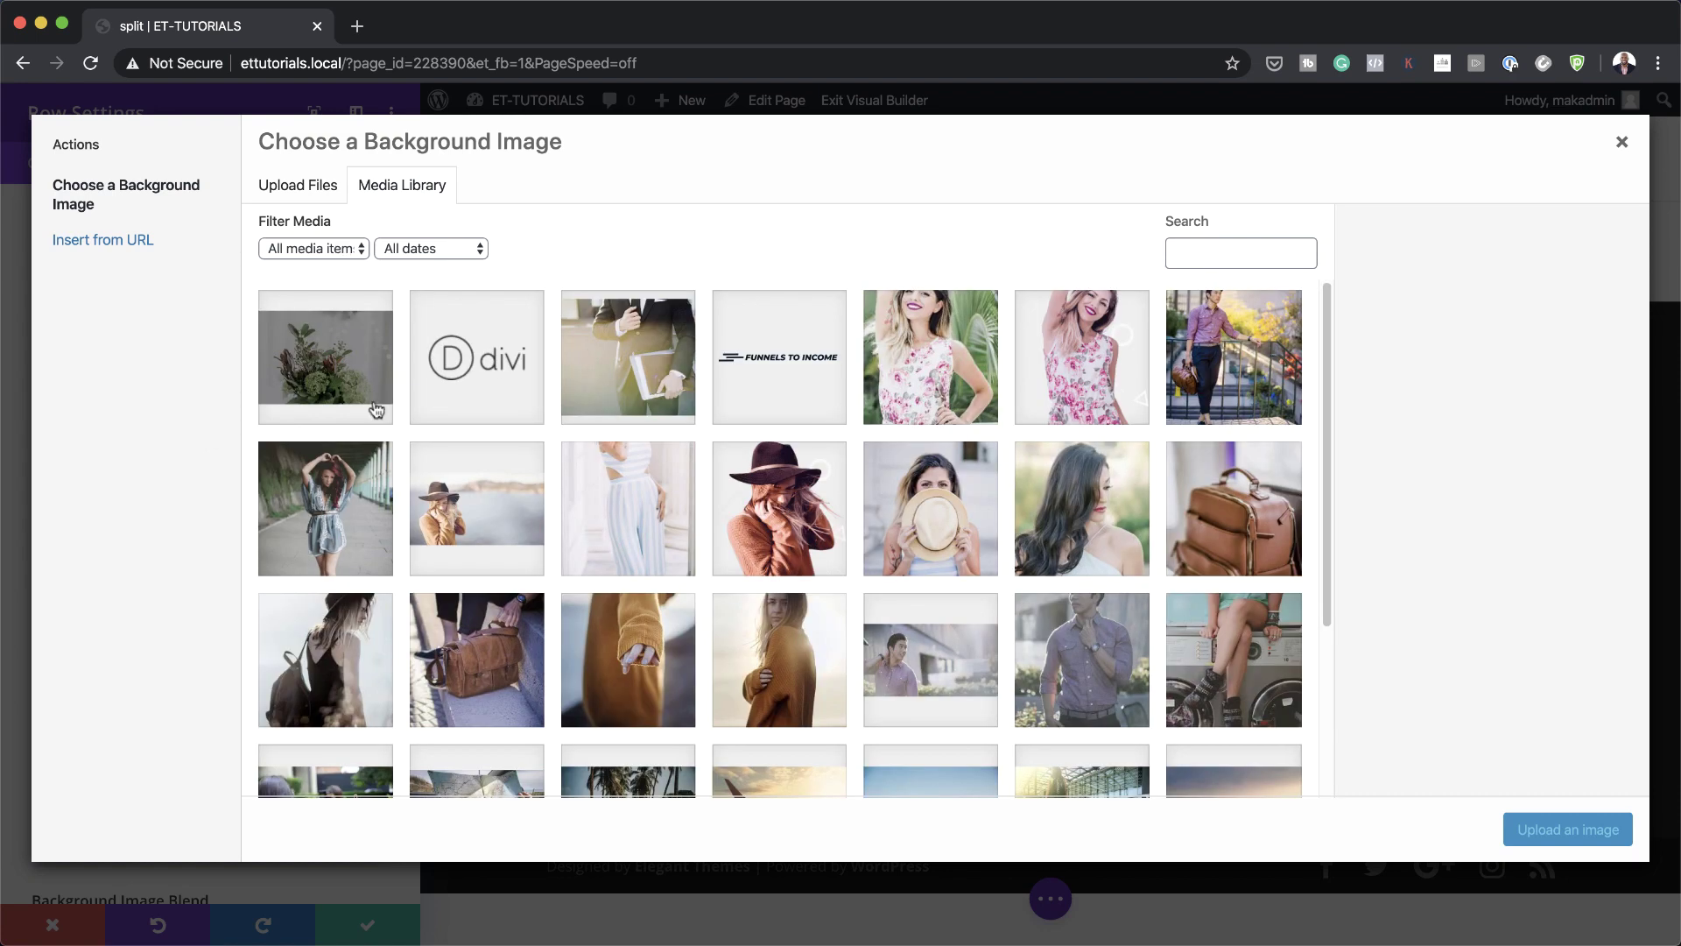
pyautogui.click(337, 366)
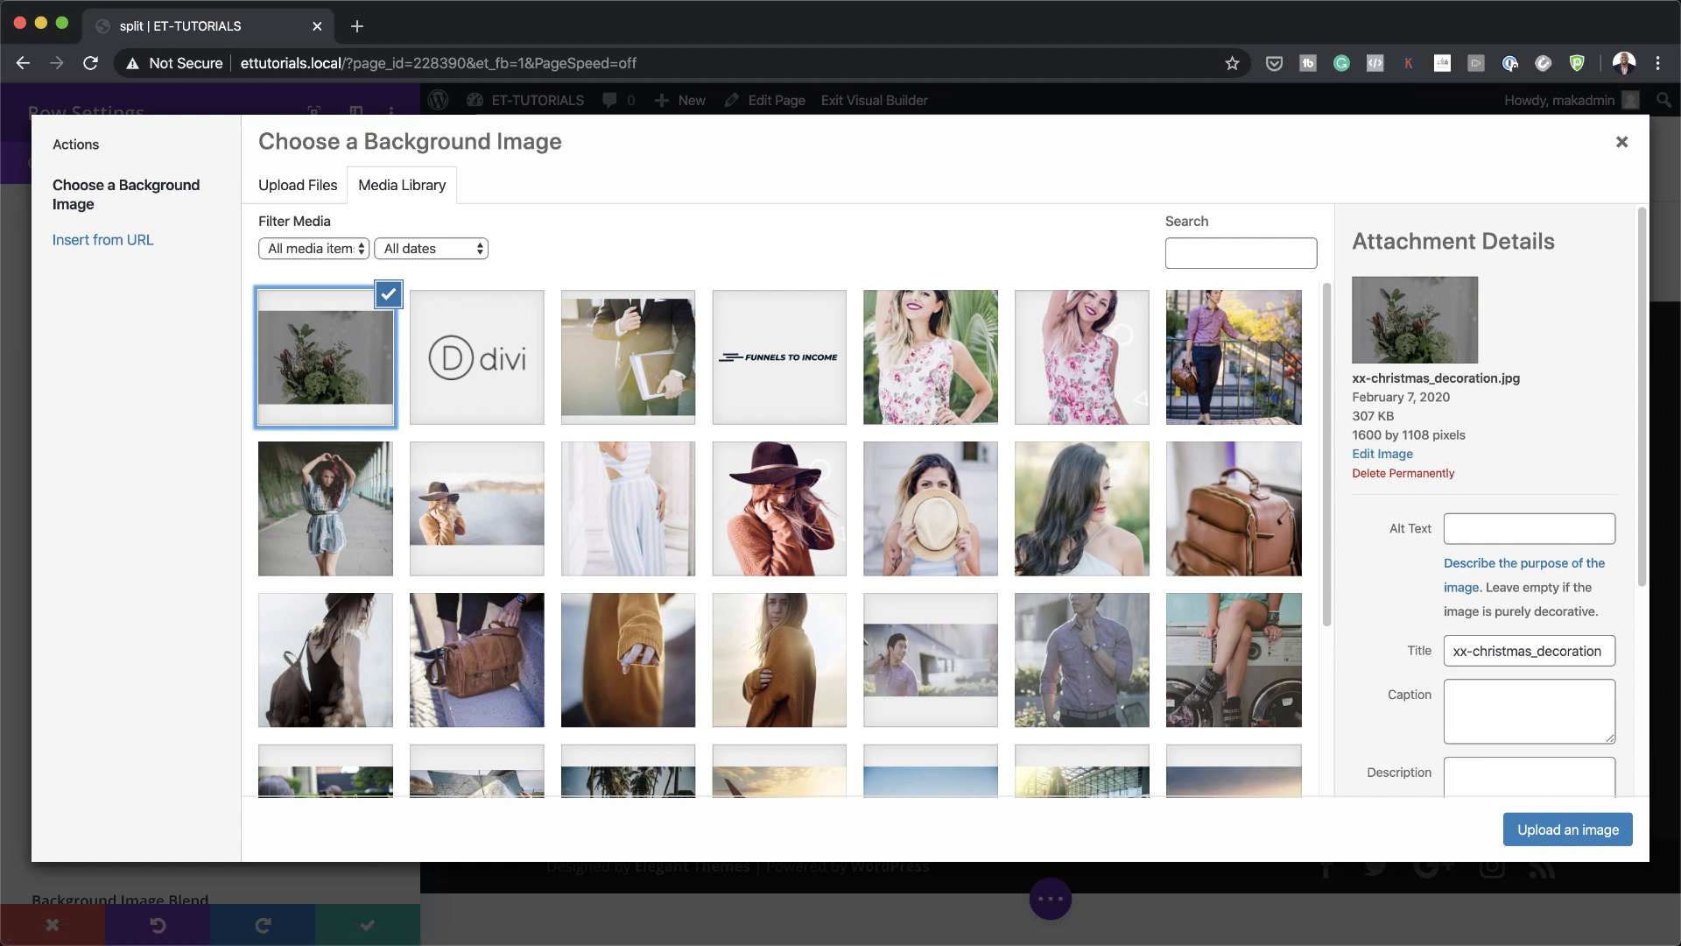
pyautogui.click(1565, 828)
pyautogui.scroll(-1, 212, 627)
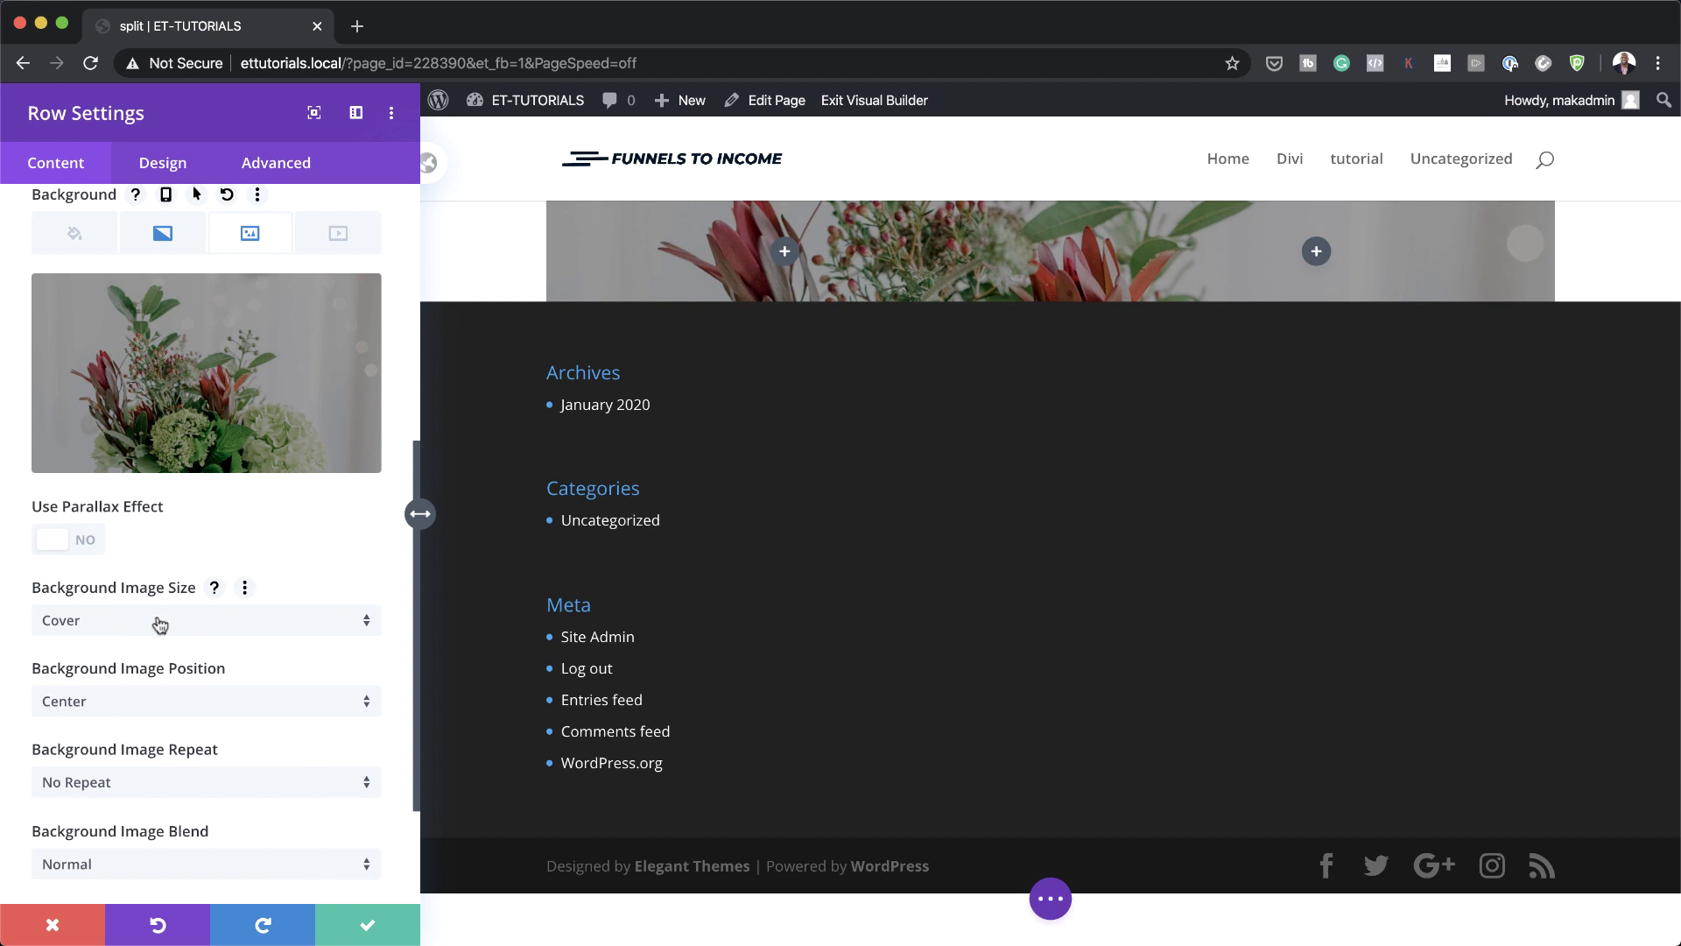
# Change the row's Background Image Blend to Saturation.
pyautogui.scroll(-1, 159, 623)
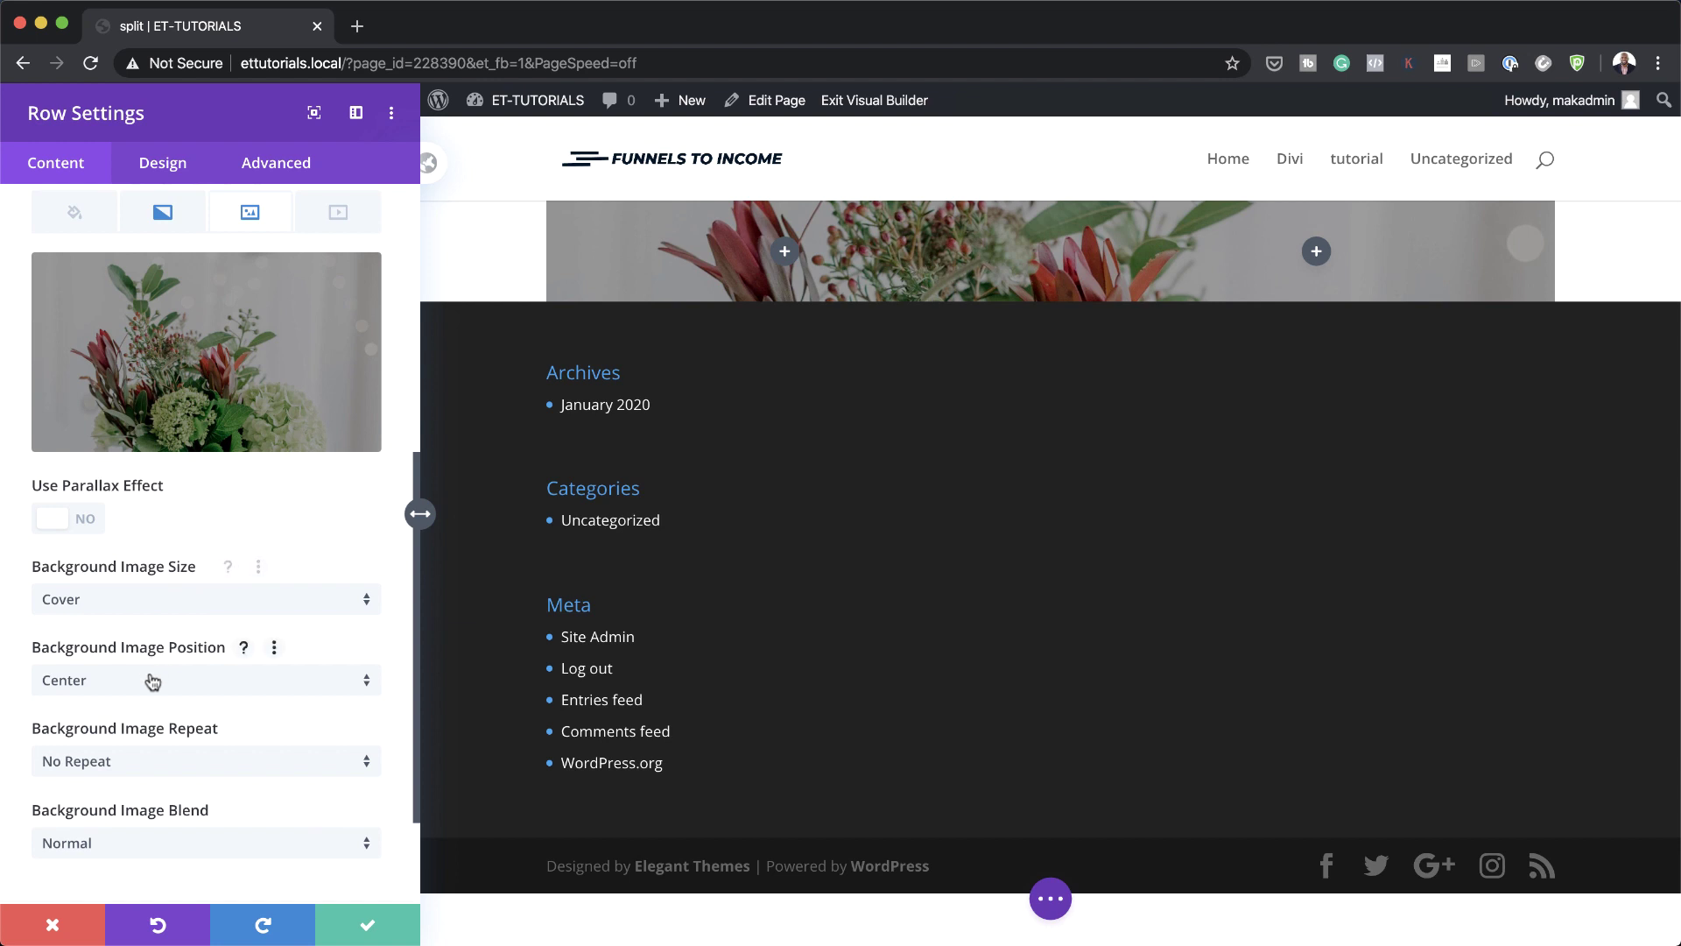
pyautogui.scroll(-1, 153, 681)
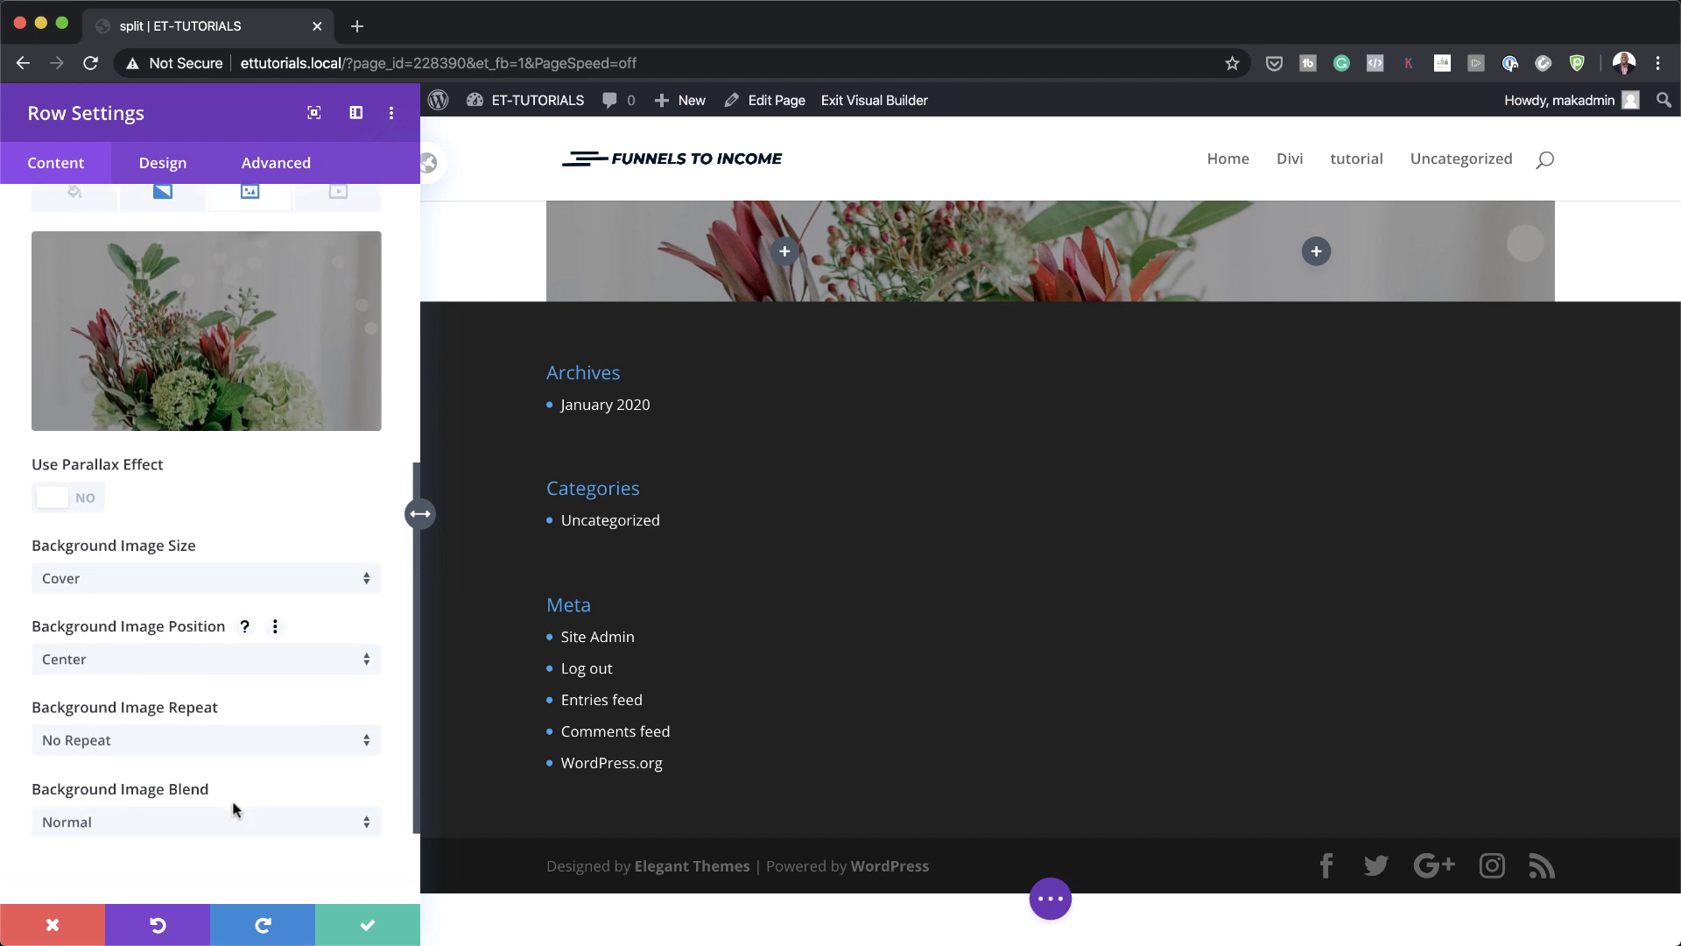
pyautogui.click(159, 828)
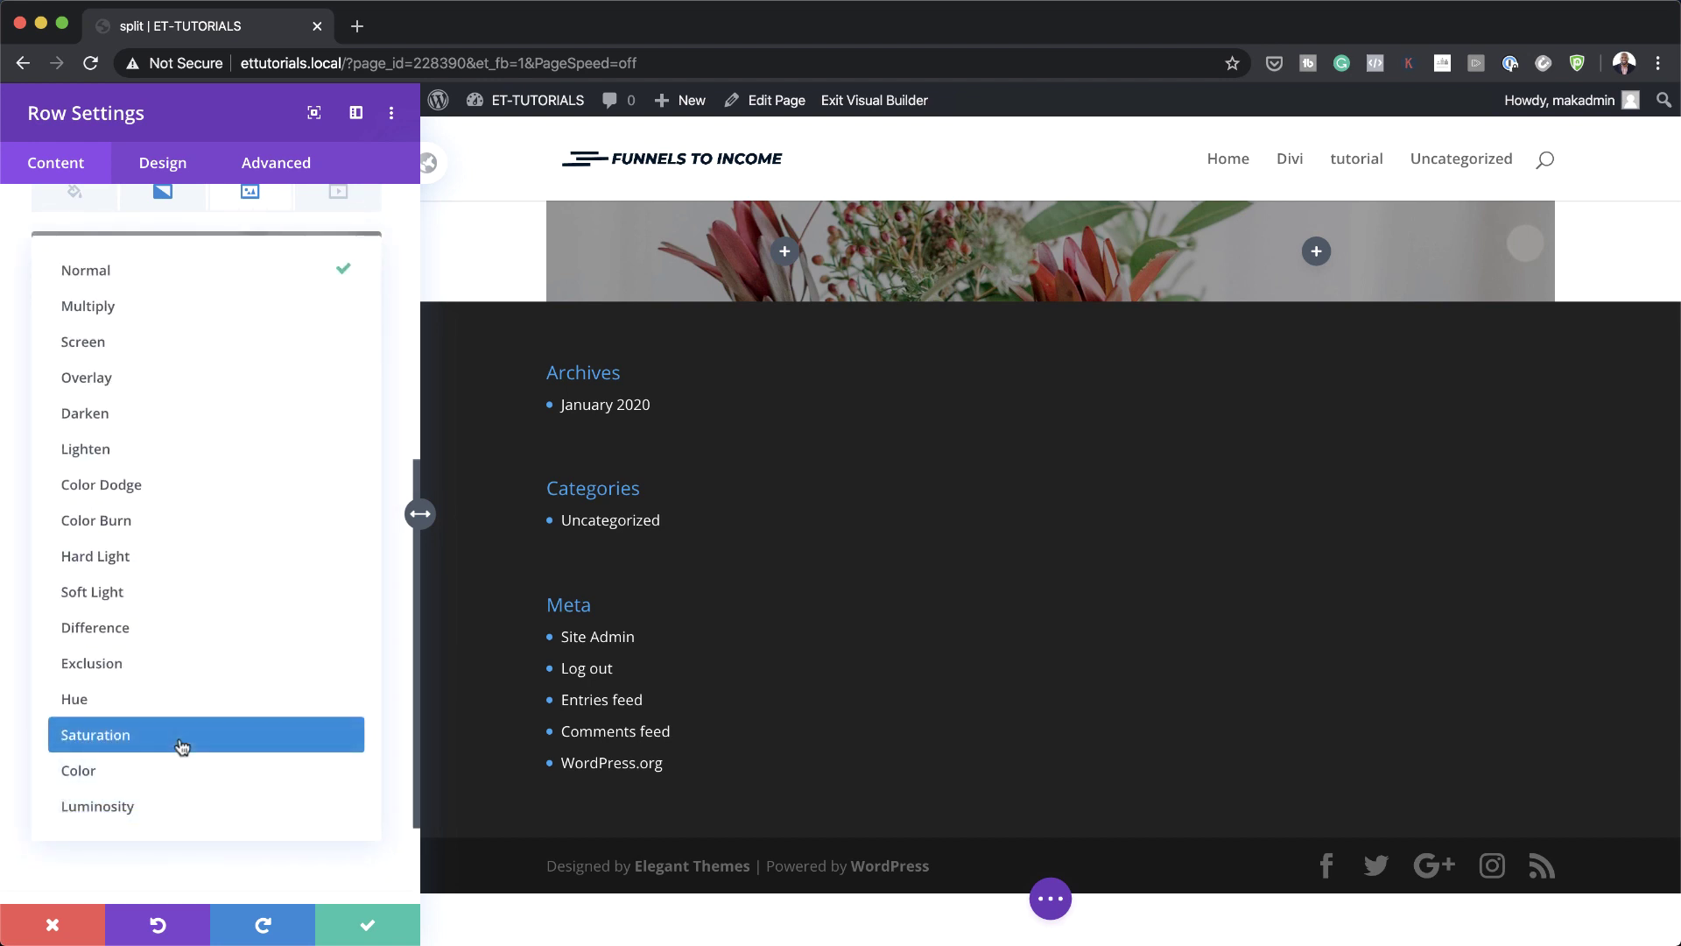
pyautogui.click(181, 746)
# Set the row's custom gutter width to 1 and equalize column heights.
pyautogui.scroll(3, 298, 262)
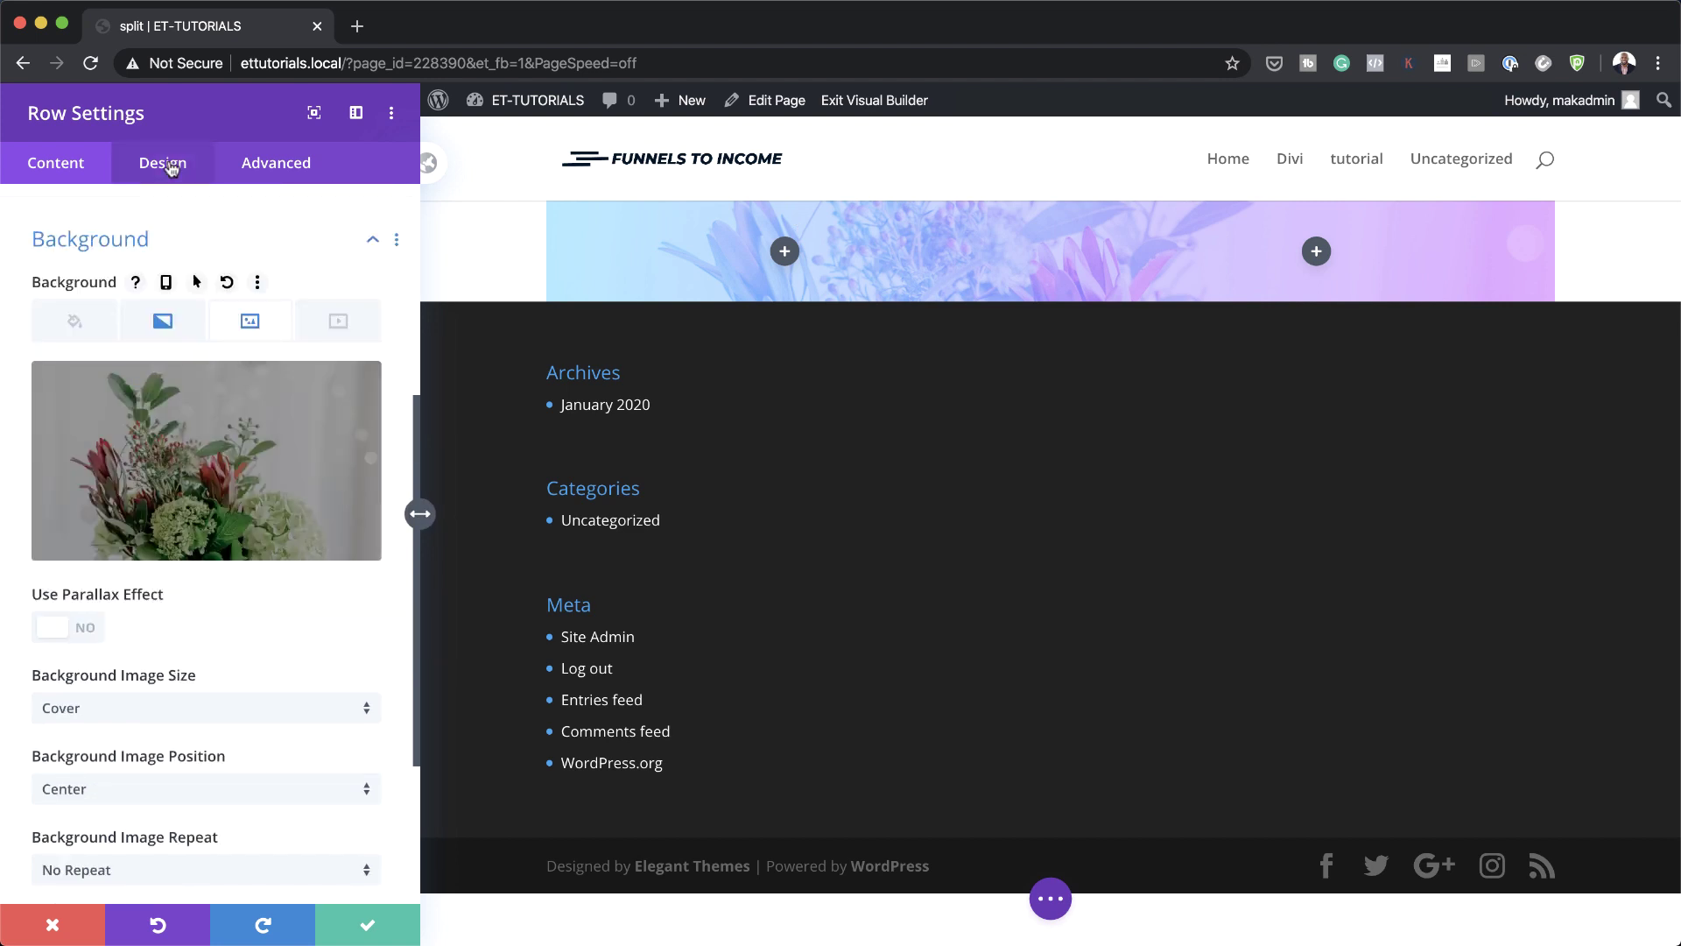
pyautogui.click(171, 169)
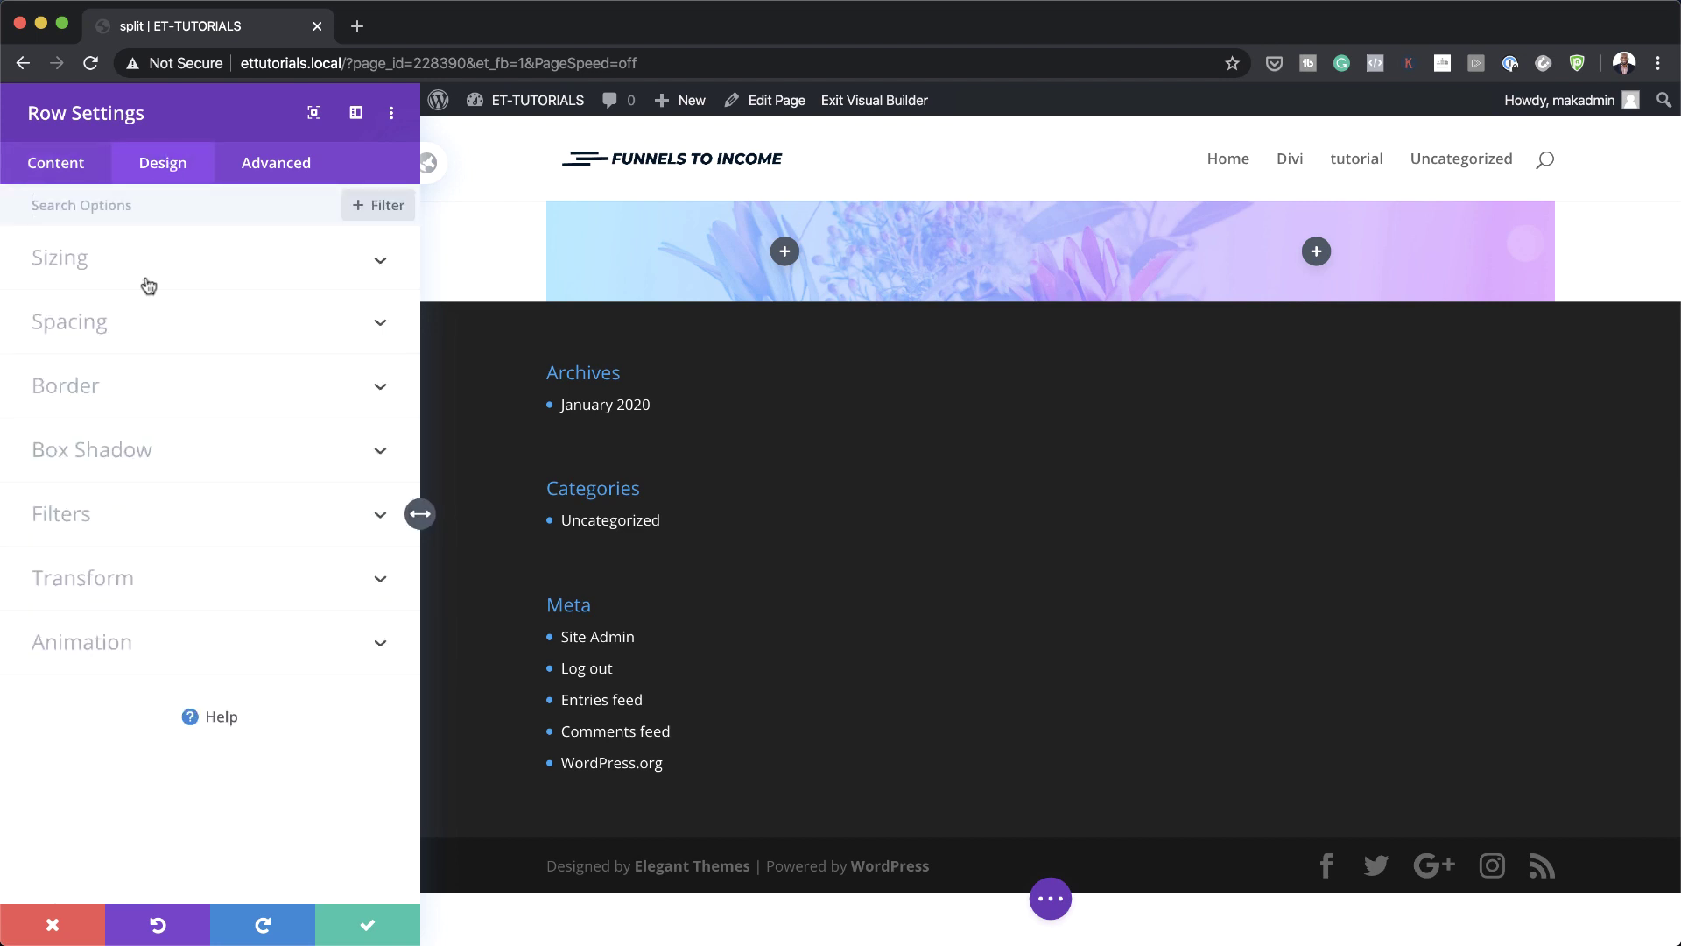
pyautogui.click(167, 266)
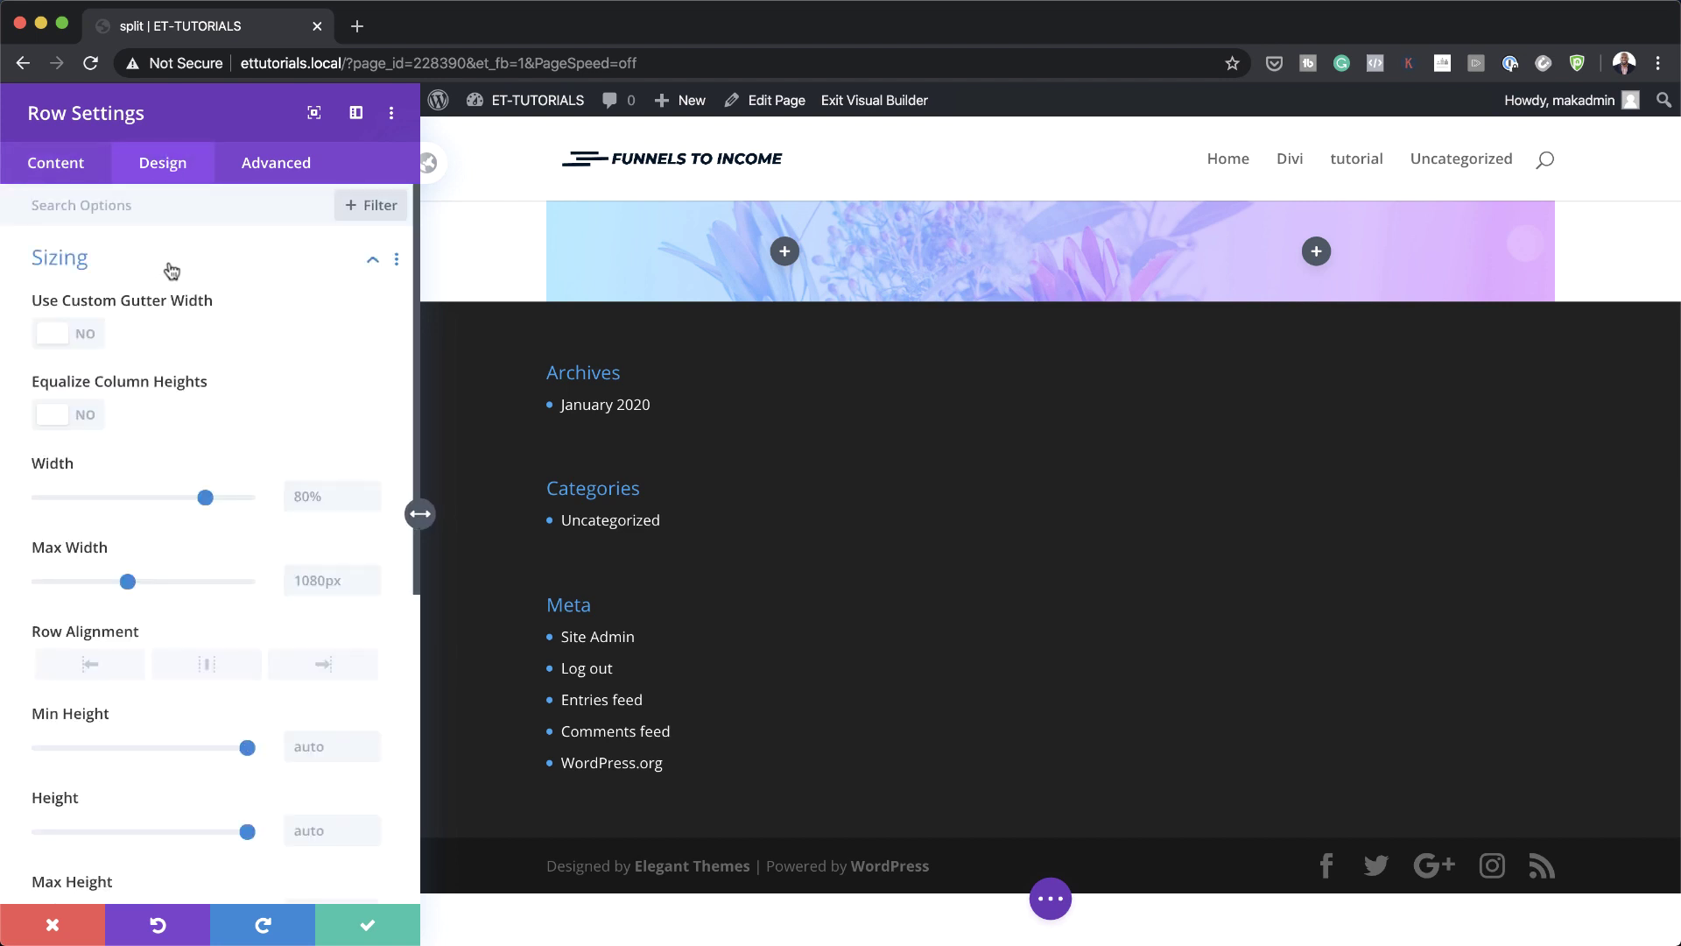
pyautogui.click(86, 337)
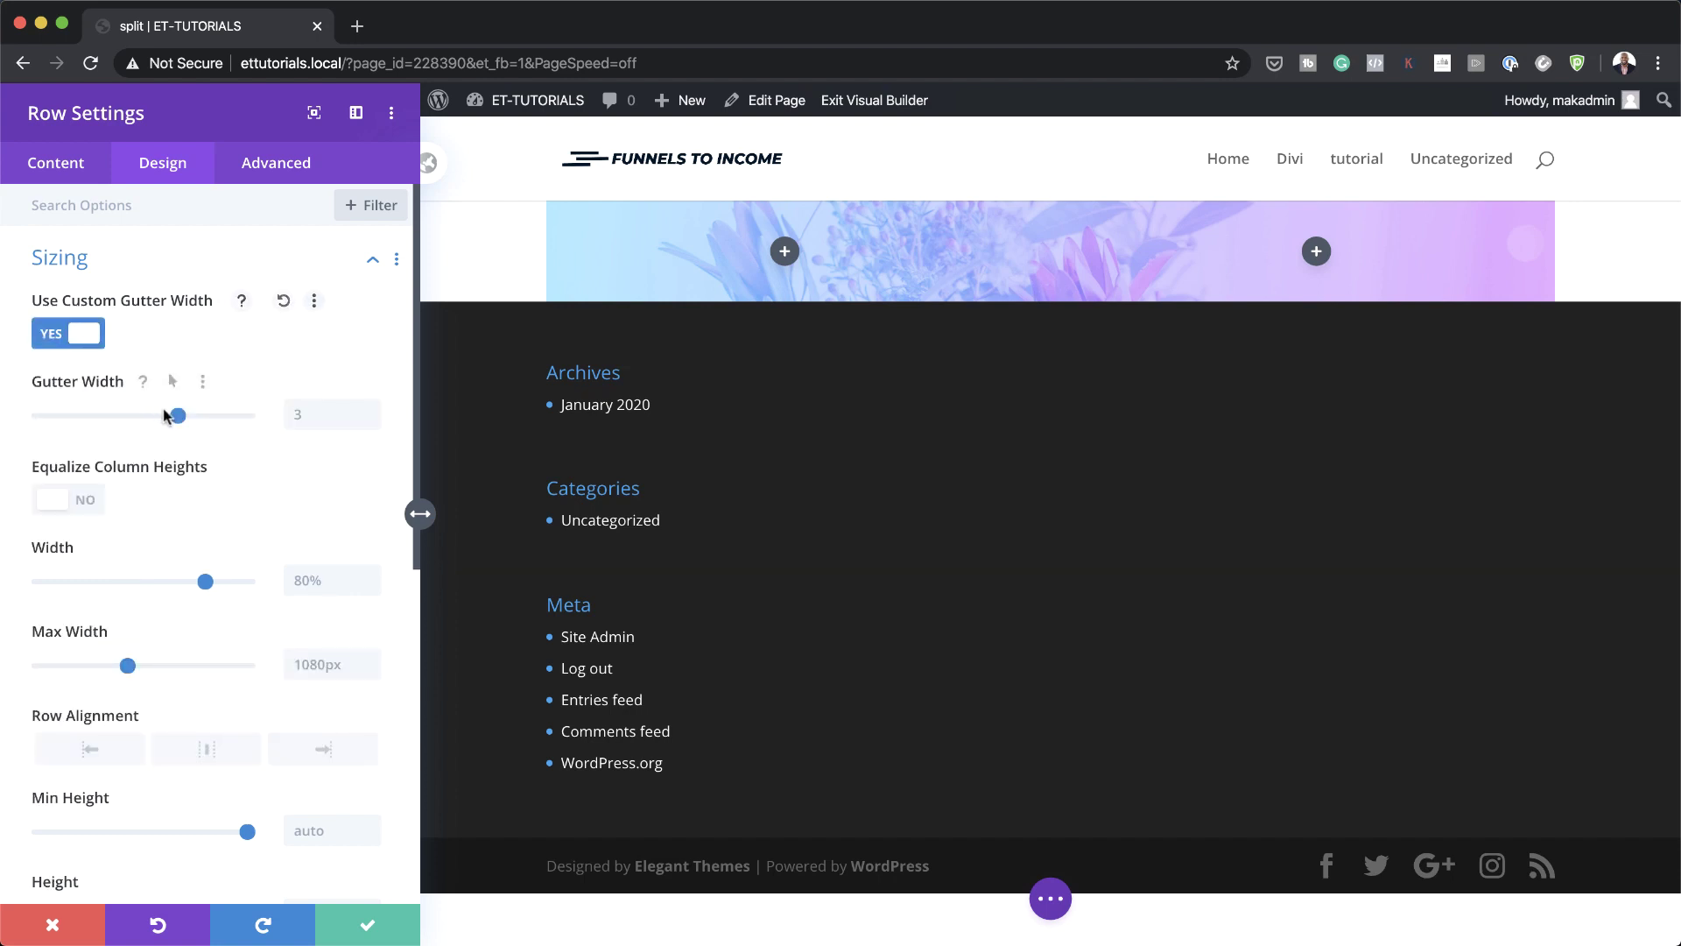
pyautogui.moveTo(179, 415); pyautogui.dragTo(50, 421)
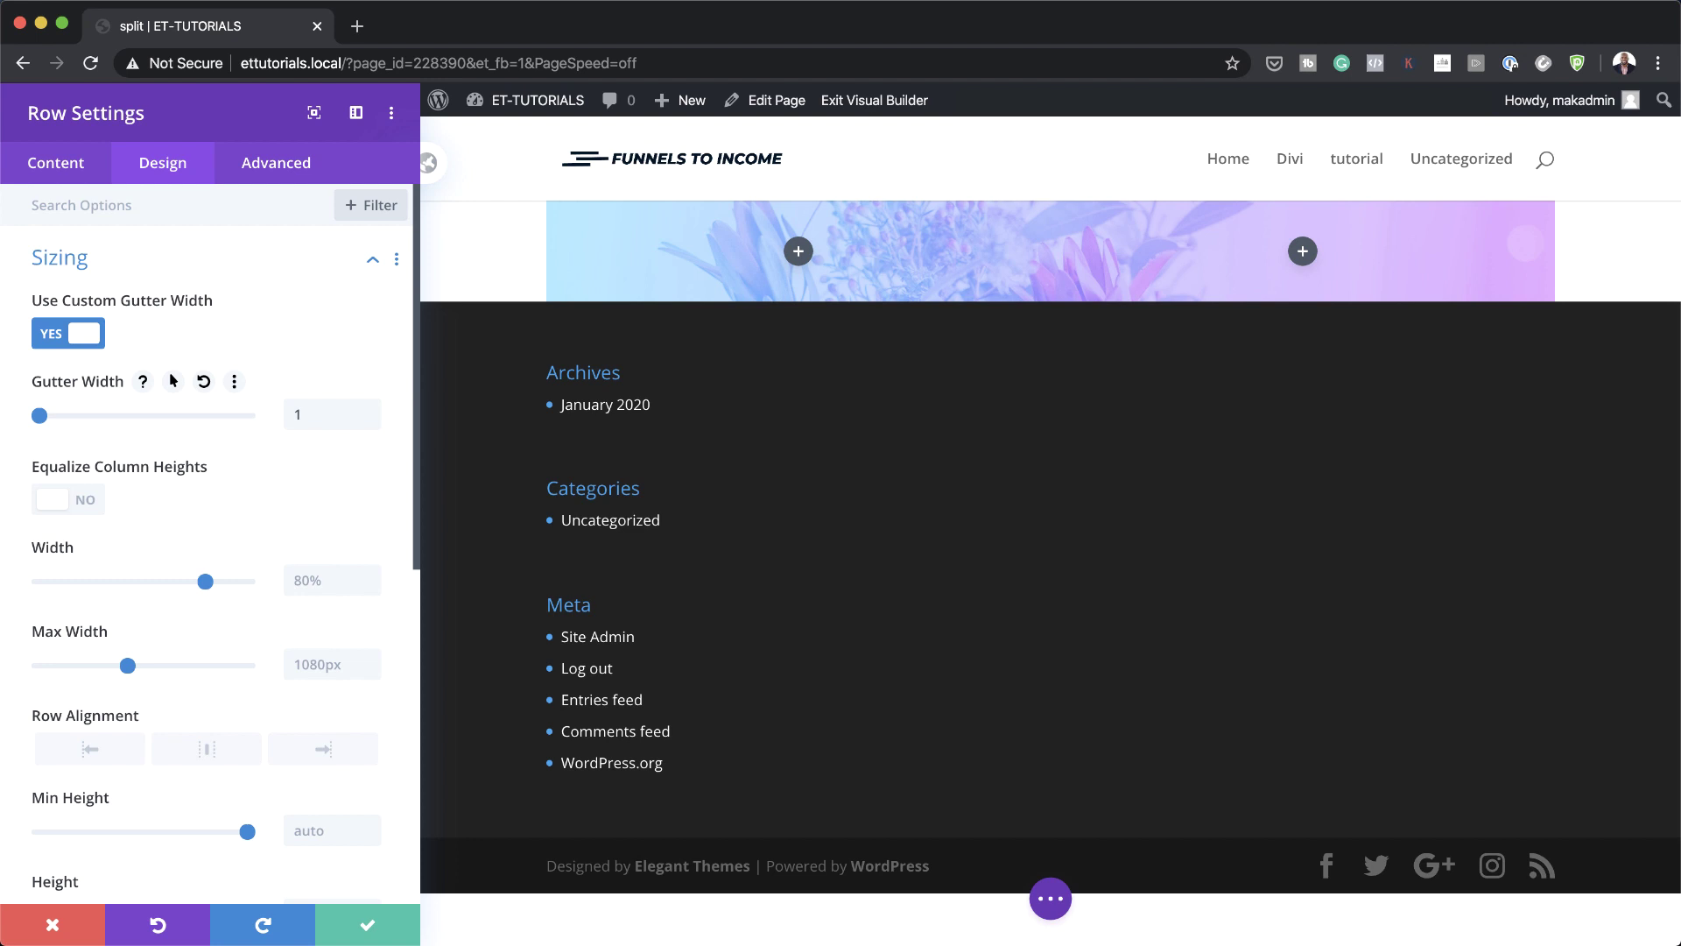
pyautogui.click(85, 503)
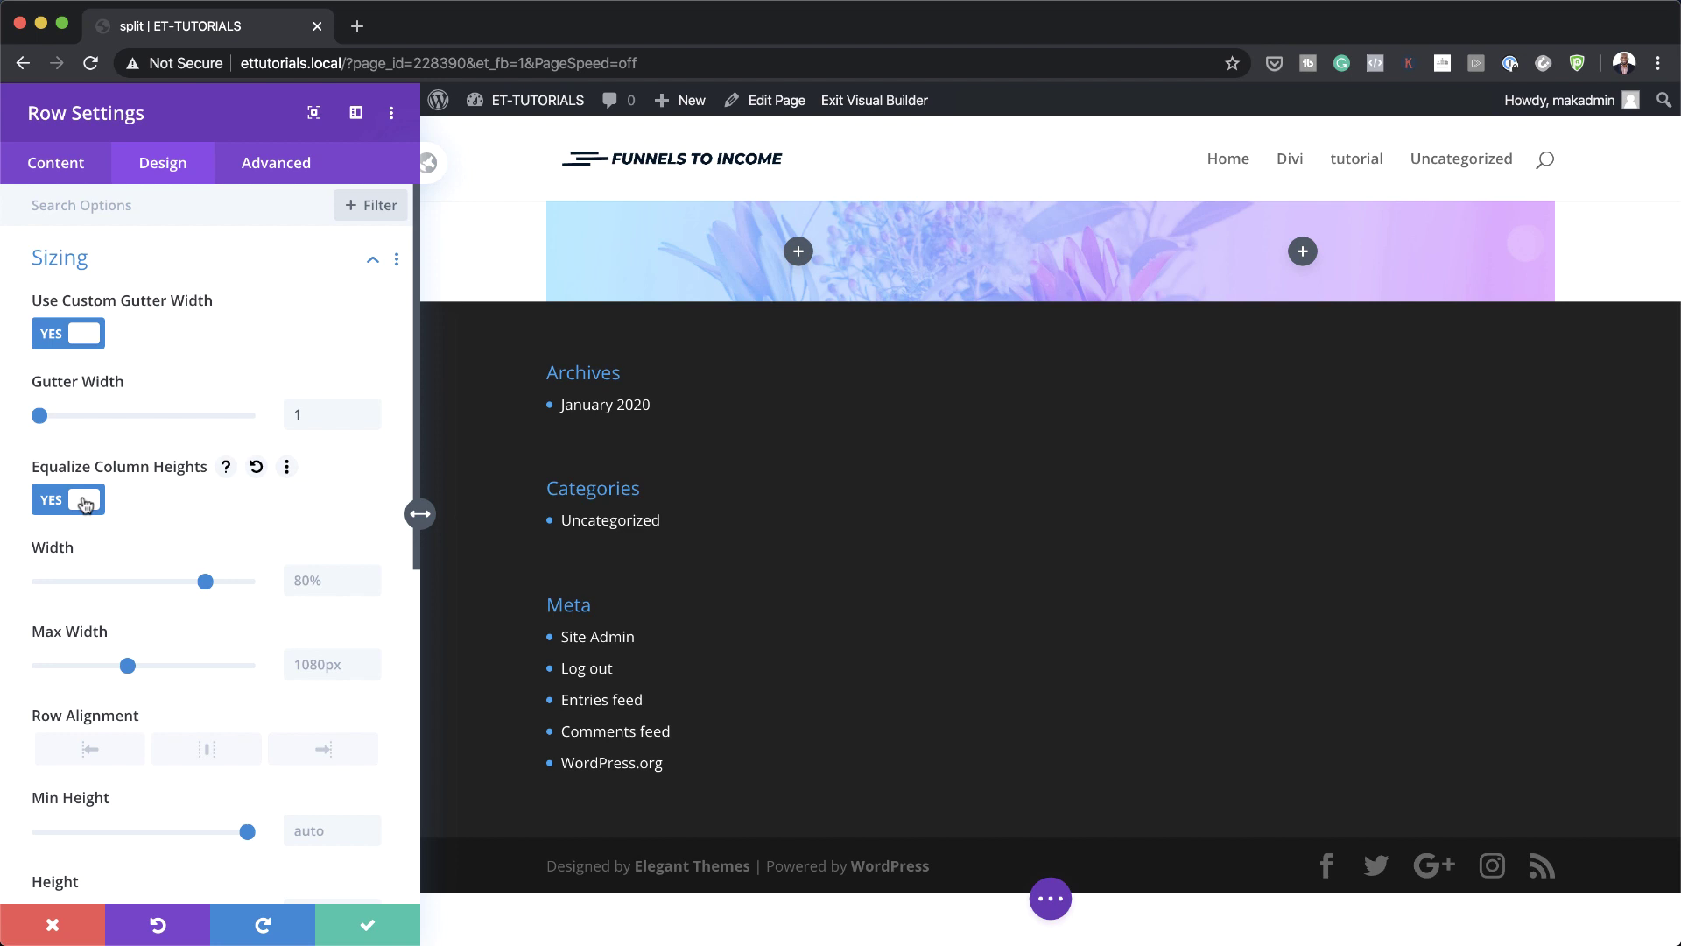
# Set the row's width and max width to 100%.
pyautogui.scroll(-1, 207, 536)
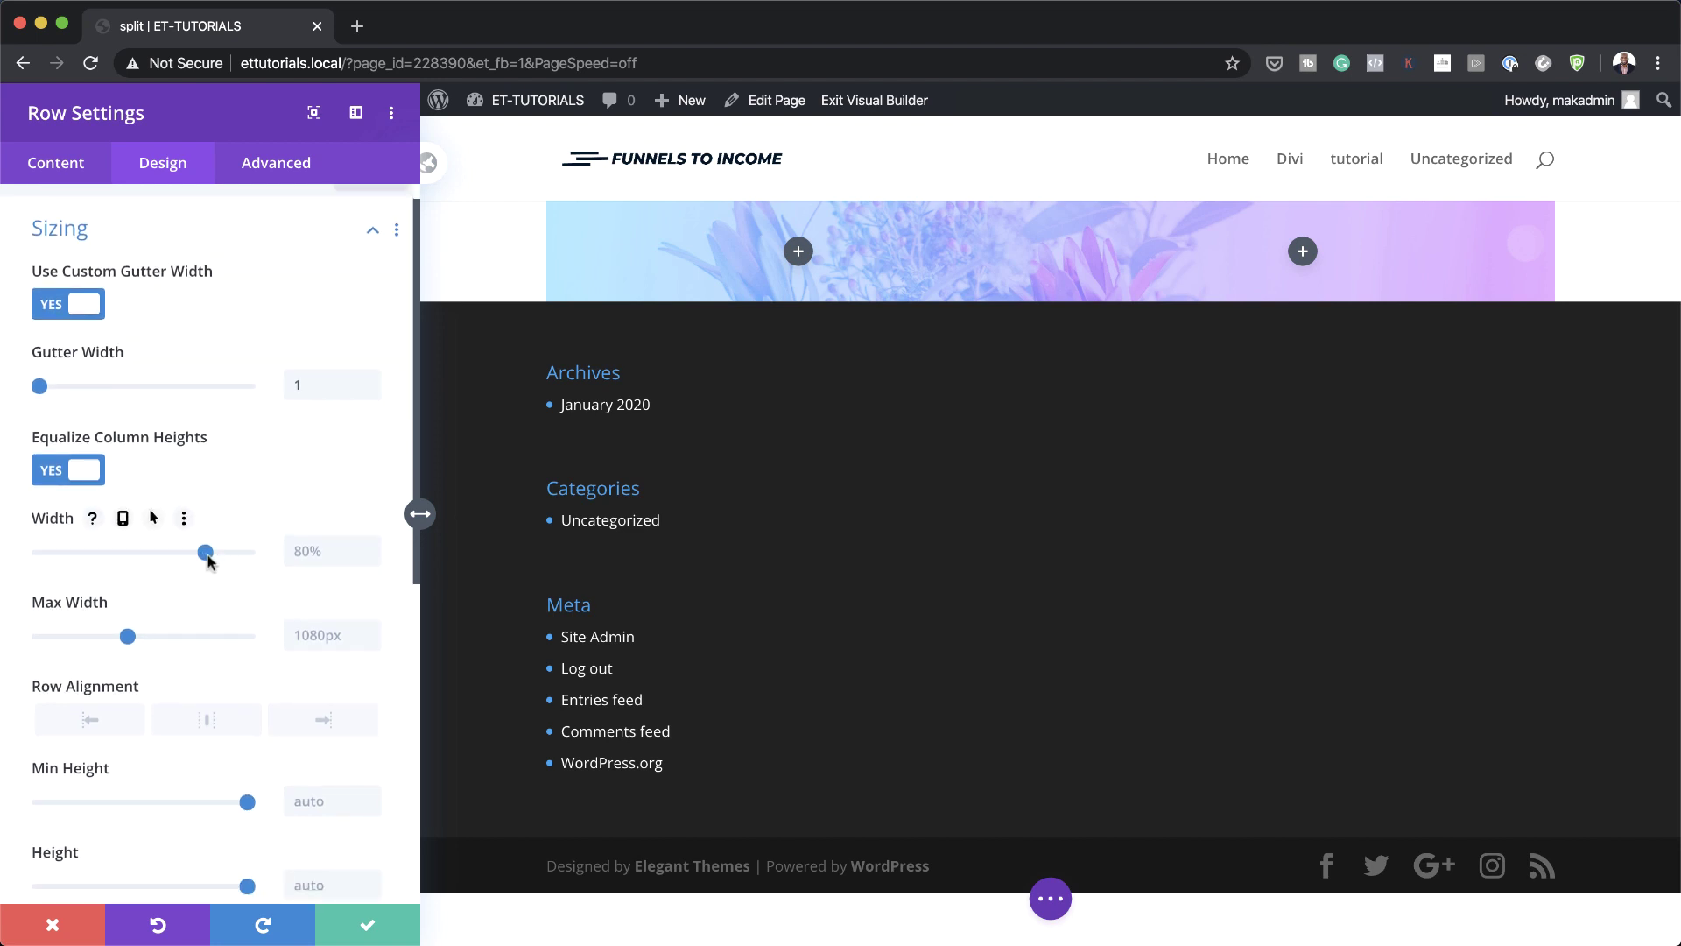
pyautogui.moveTo(206, 553); pyautogui.dragTo(263, 563)
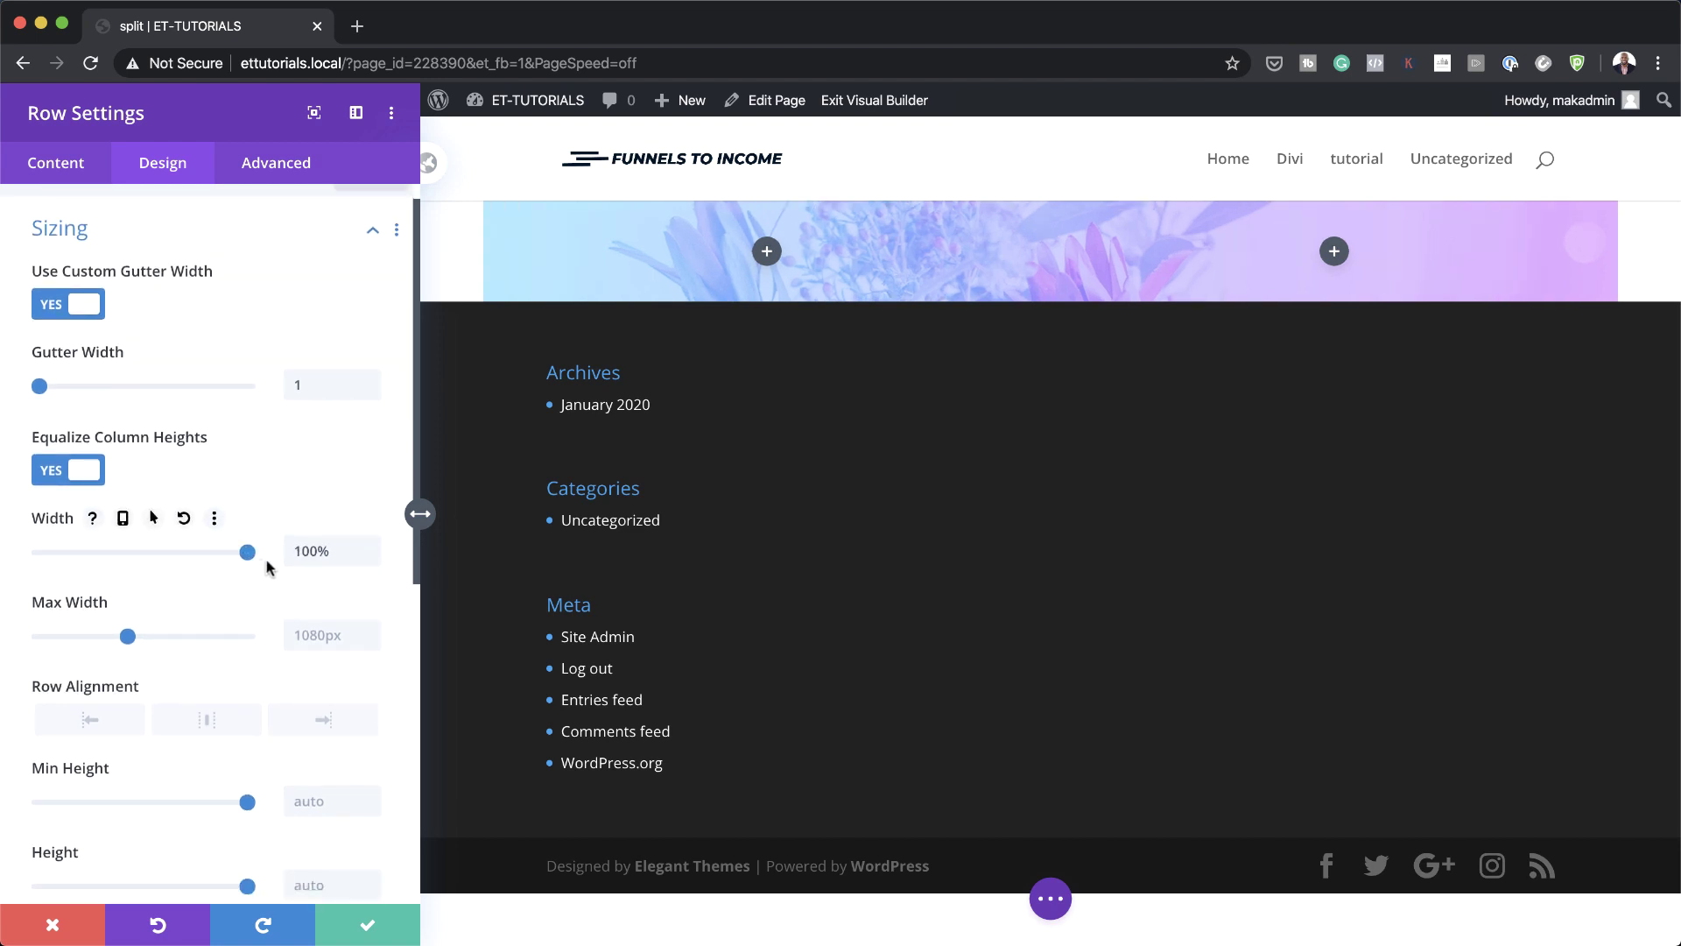
pyautogui.click(308, 638)
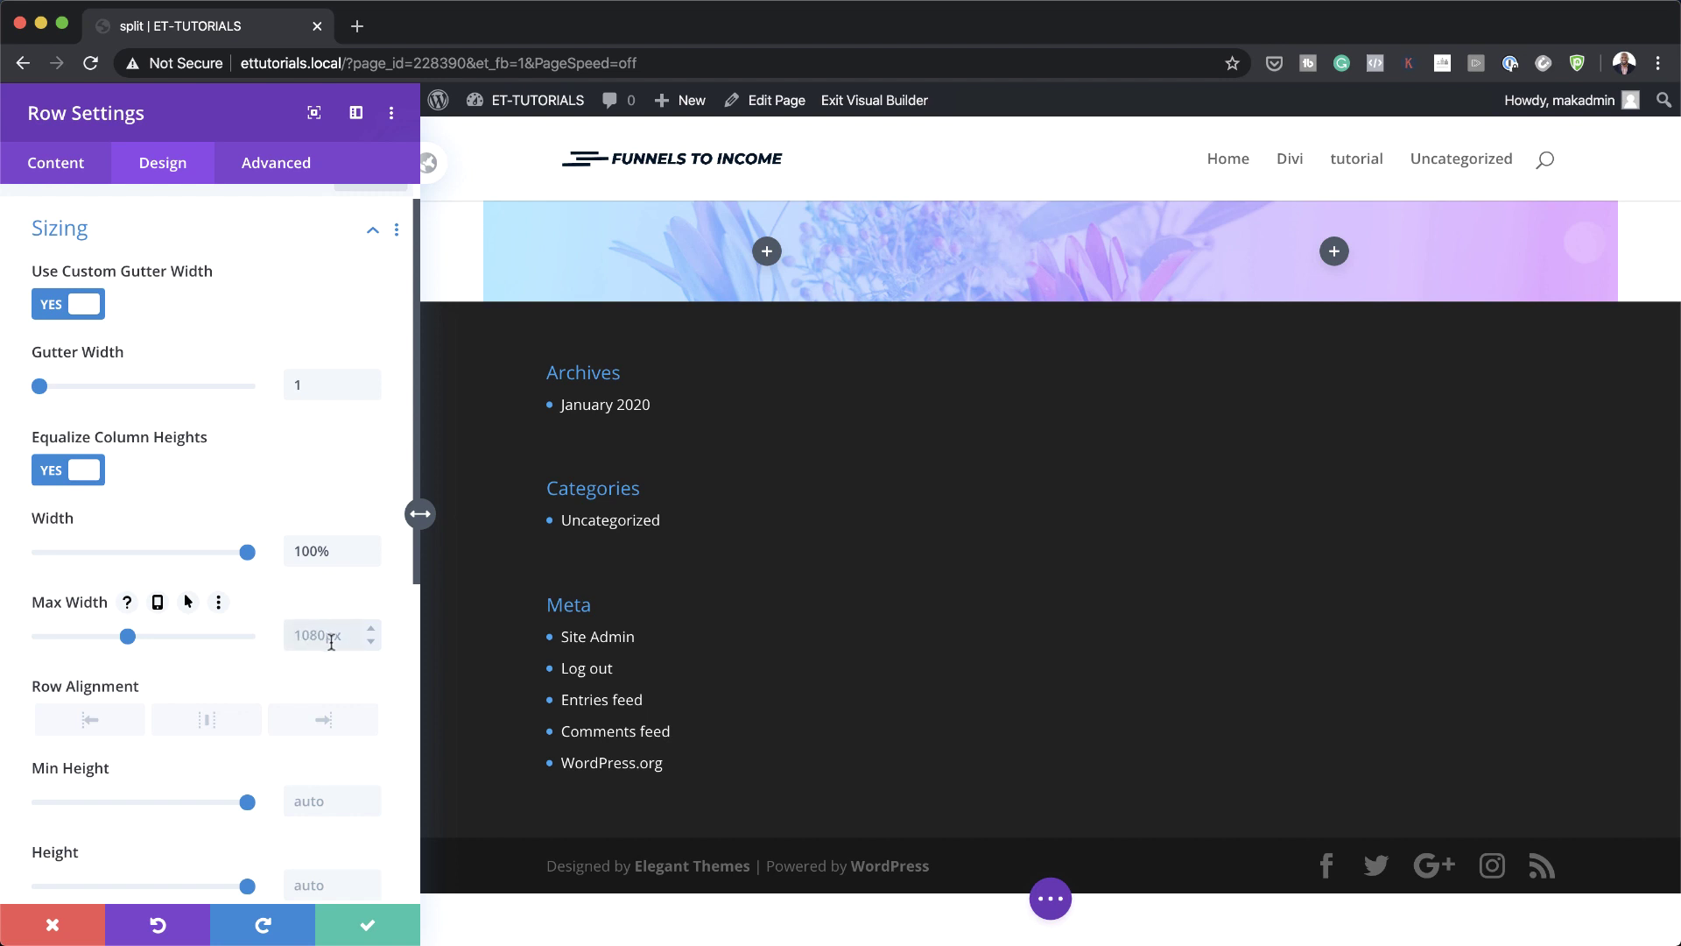
pyautogui.write('100%')
pyautogui.scroll(-5, 307, 686)
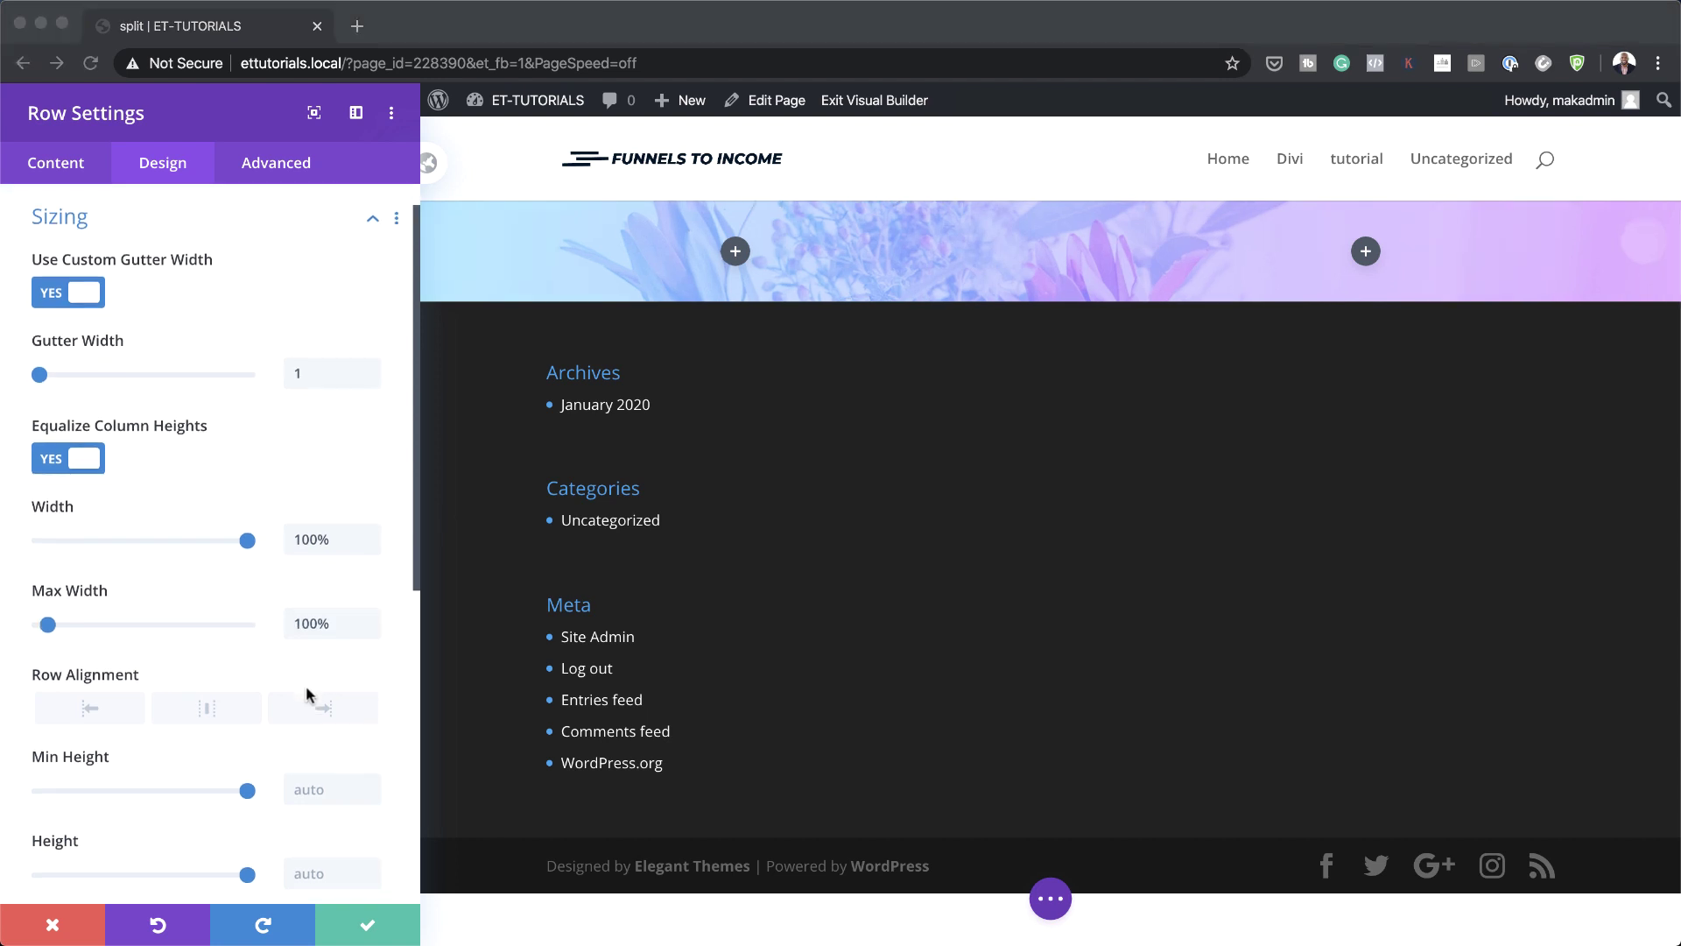
pyautogui.click(98, 697)
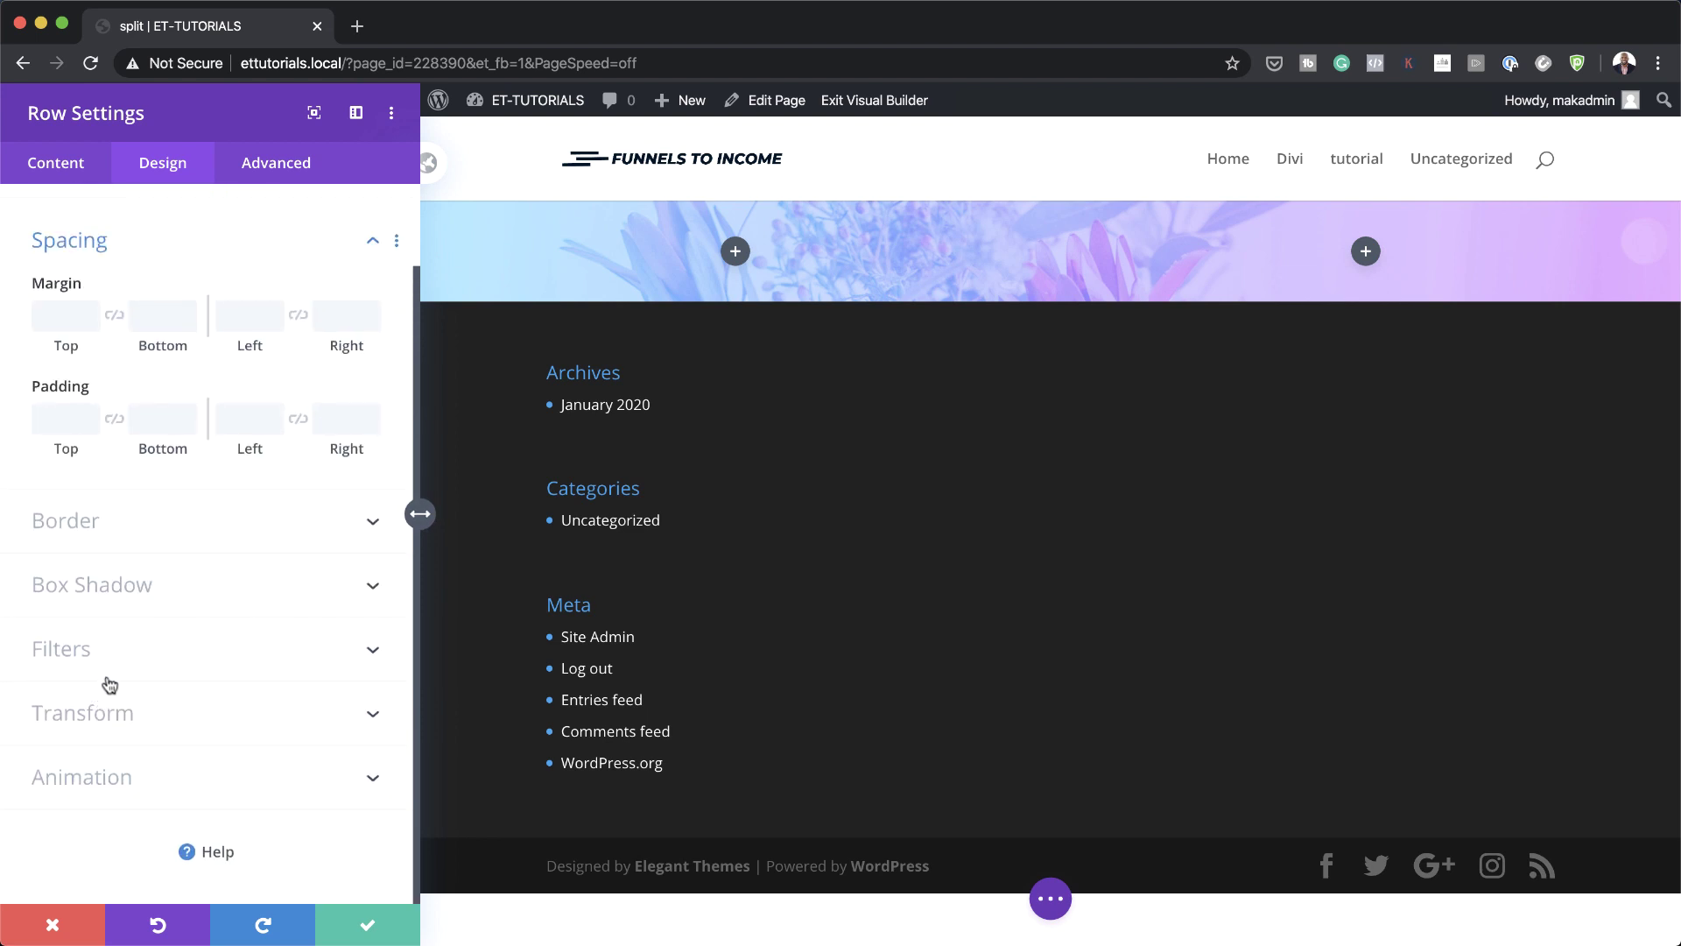
# Set the row's top and bottom padding to 0px.
pyautogui.click(56, 424)
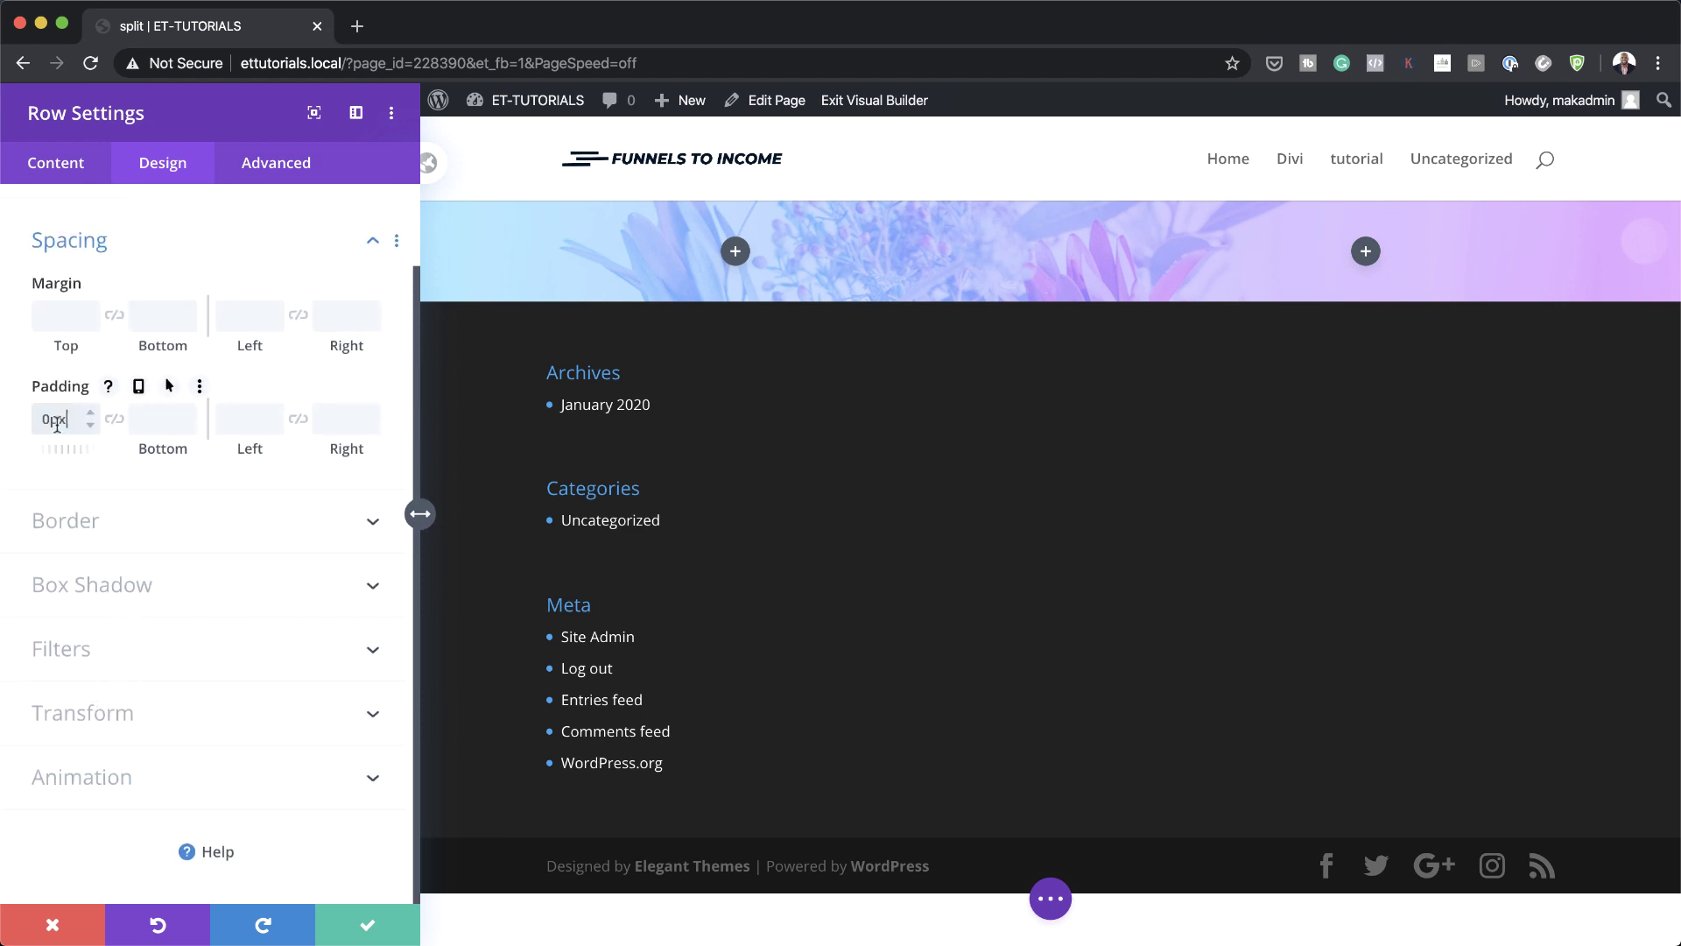
pyautogui.click(113, 419)
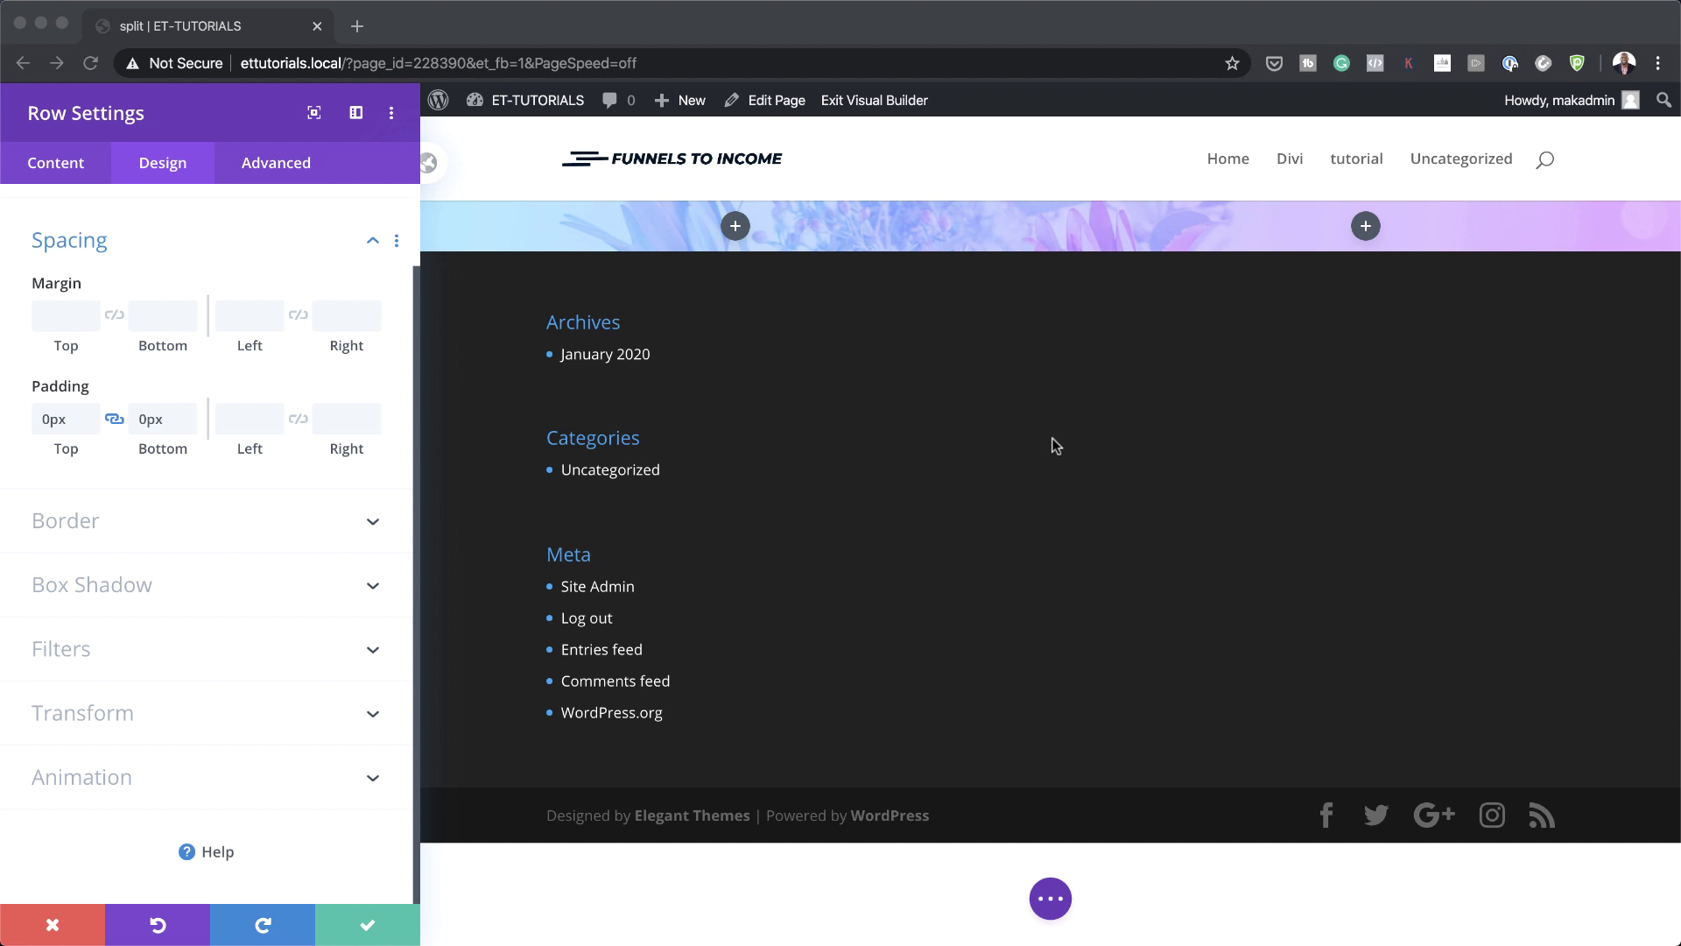
# Add 'display: flex;' as the row's Main Element custom CSS, then return to Content.
pyautogui.click(296, 165)
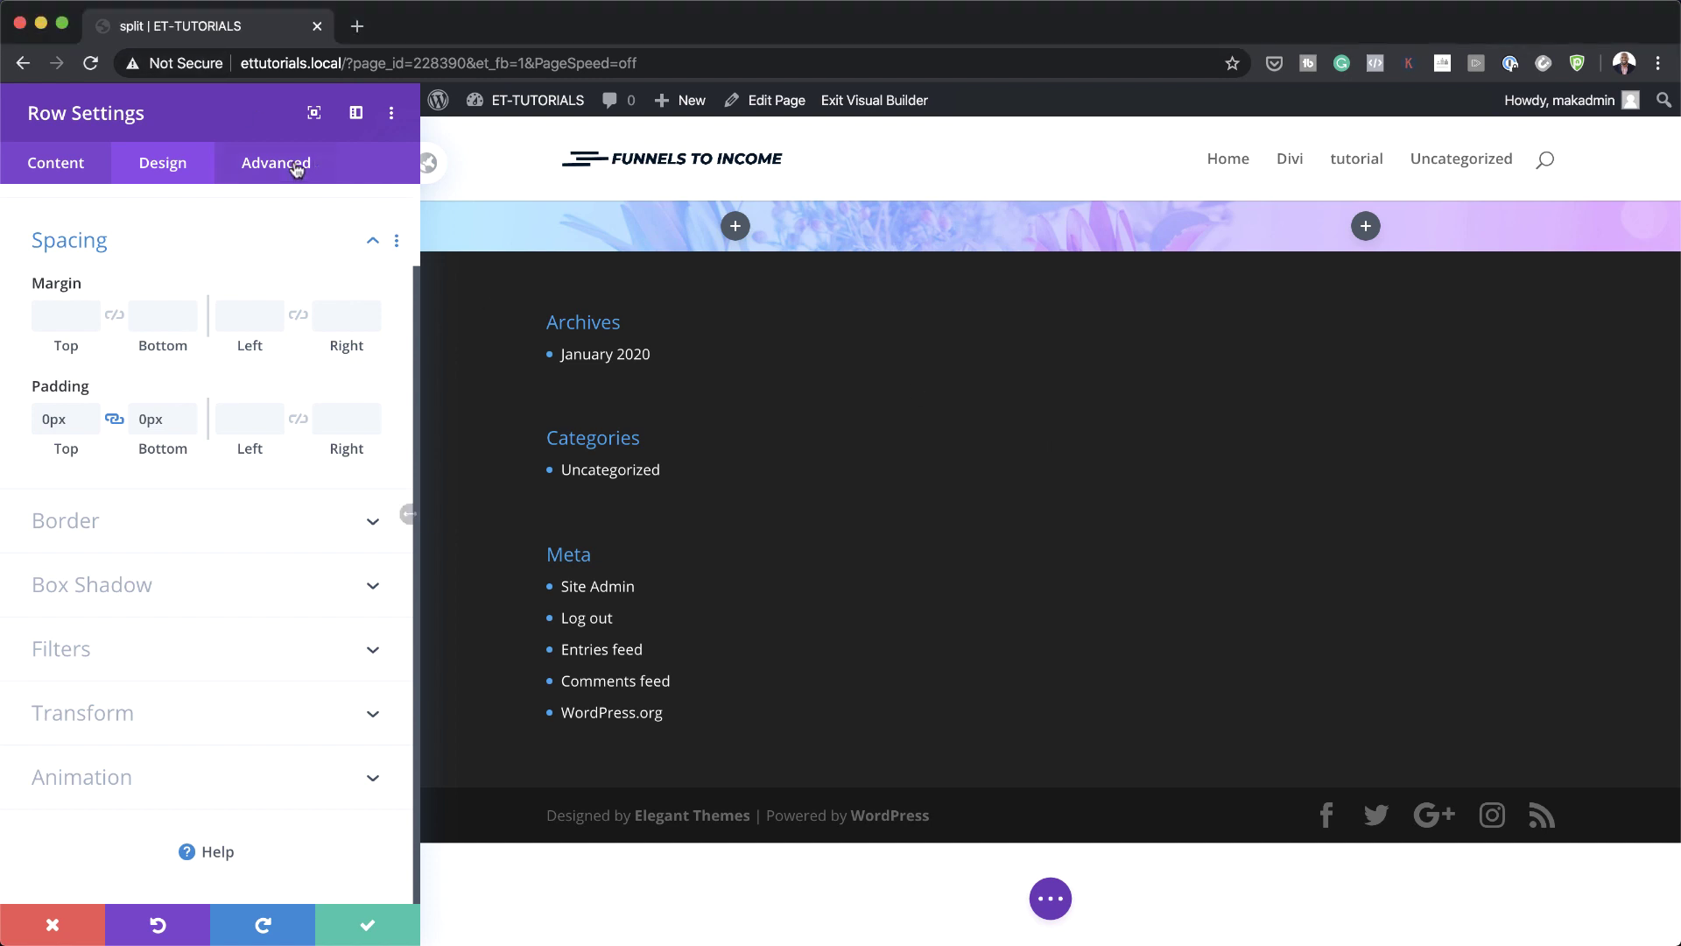
pyautogui.click(146, 329)
pyautogui.scroll(-2, 135, 490)
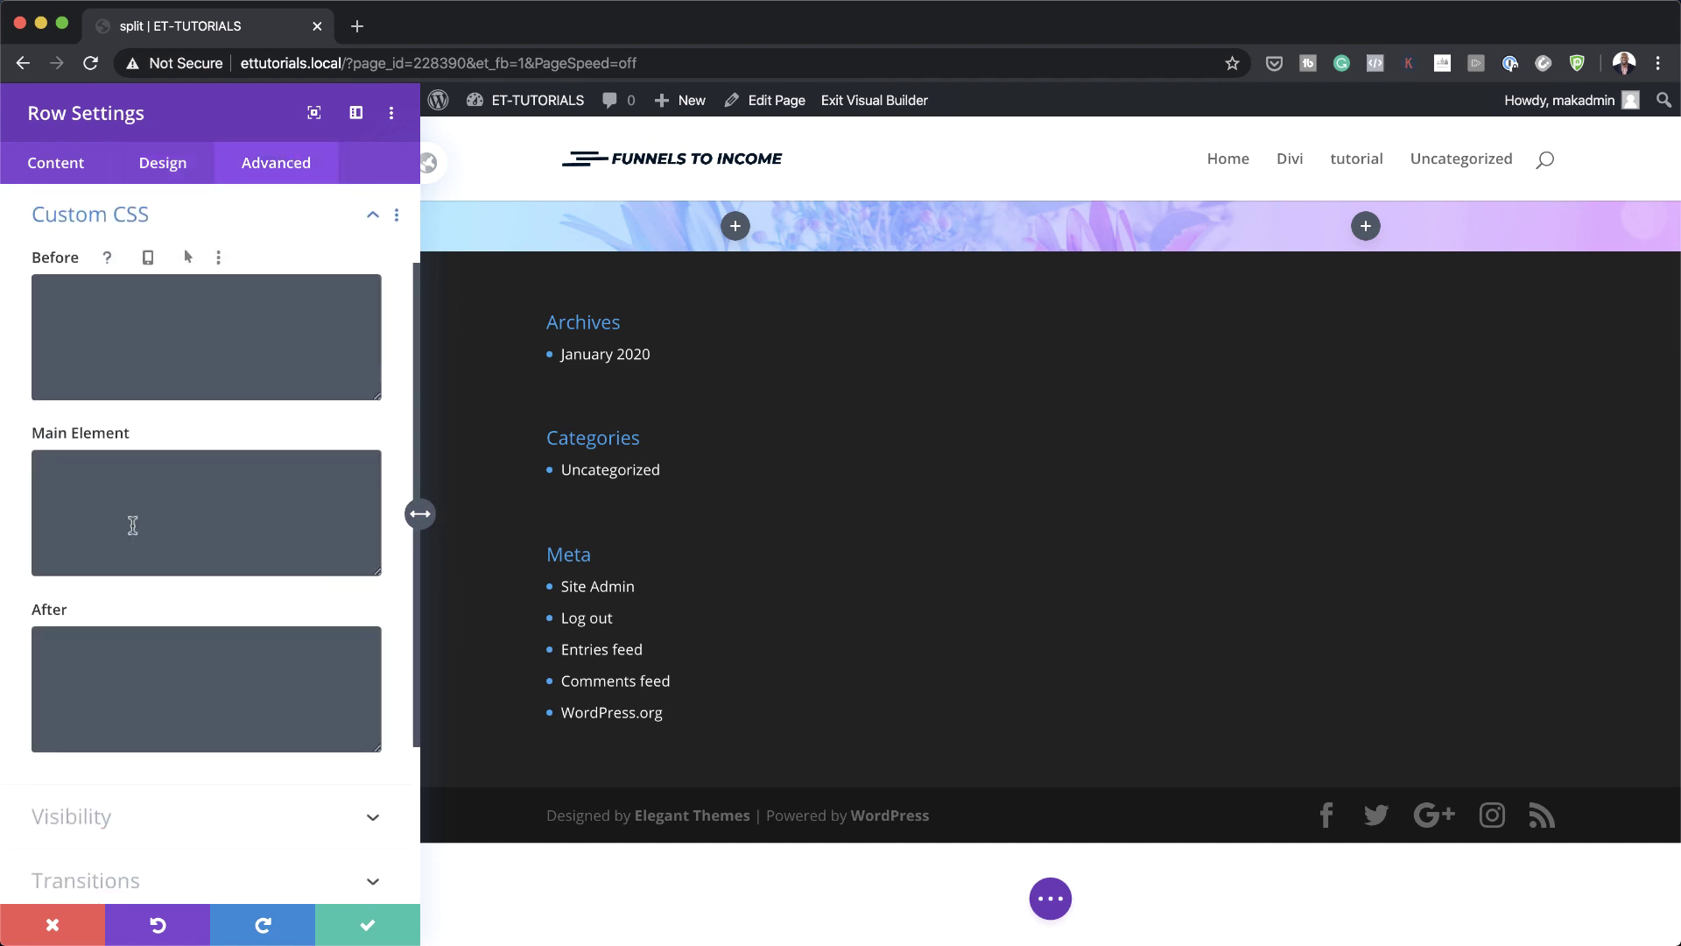
pyautogui.click(130, 488)
pyautogui.write('display: flex;')
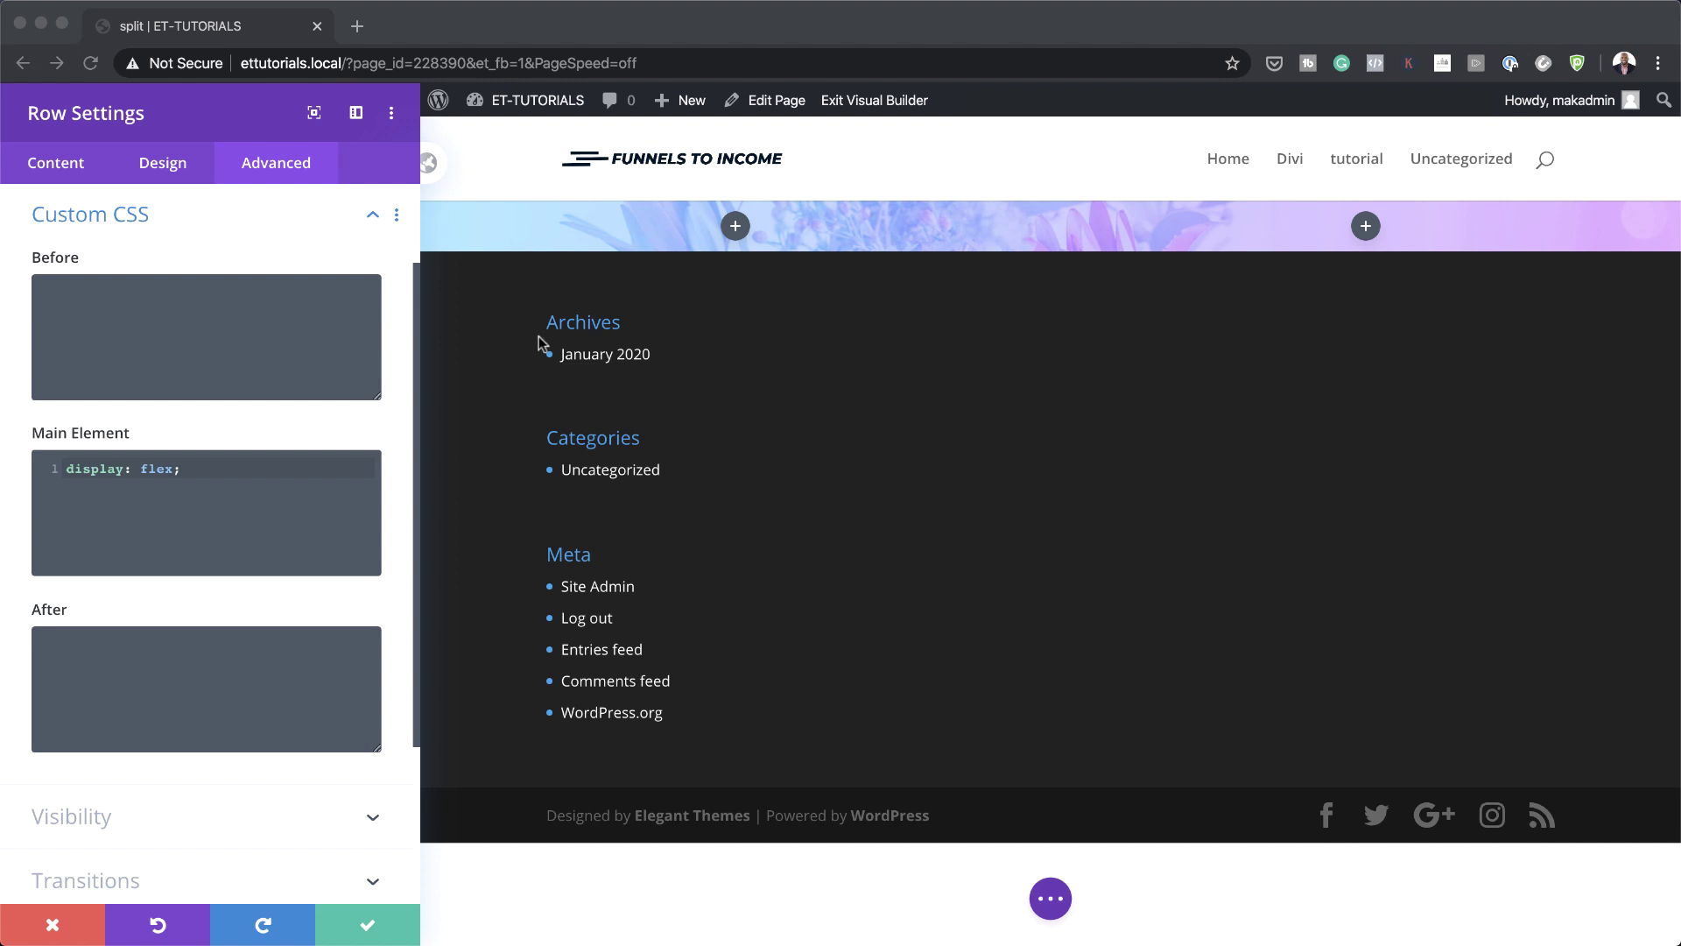
pyautogui.click(66, 171)
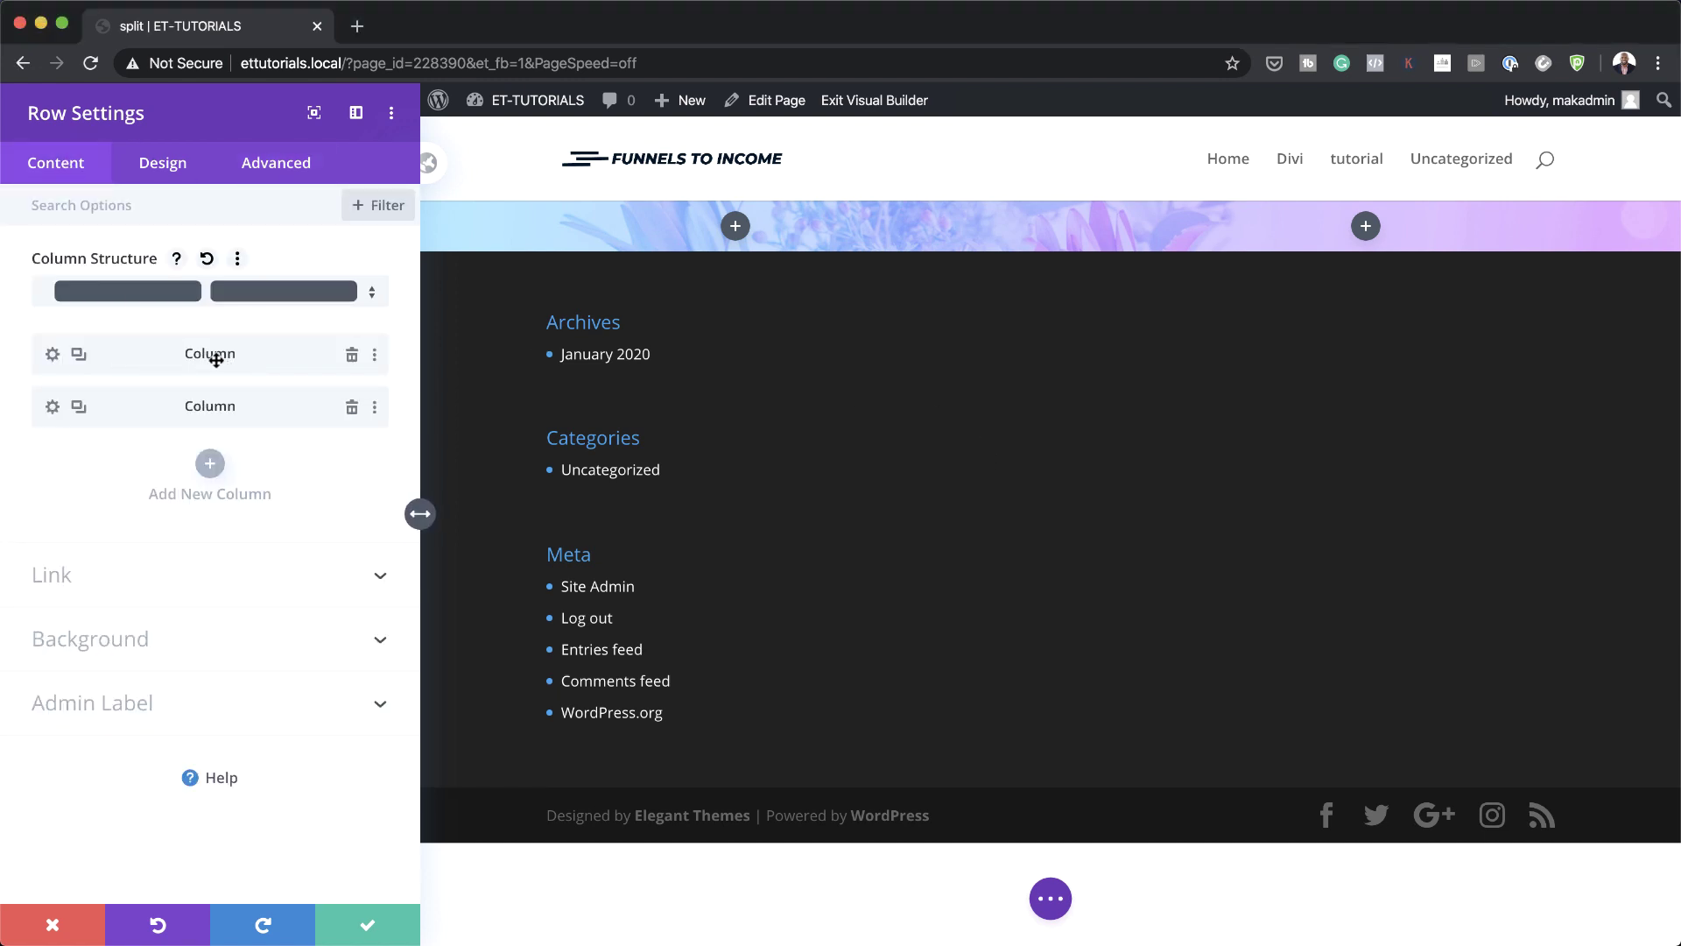
# Give the second column a white background colour.
pyautogui.click(52, 407)
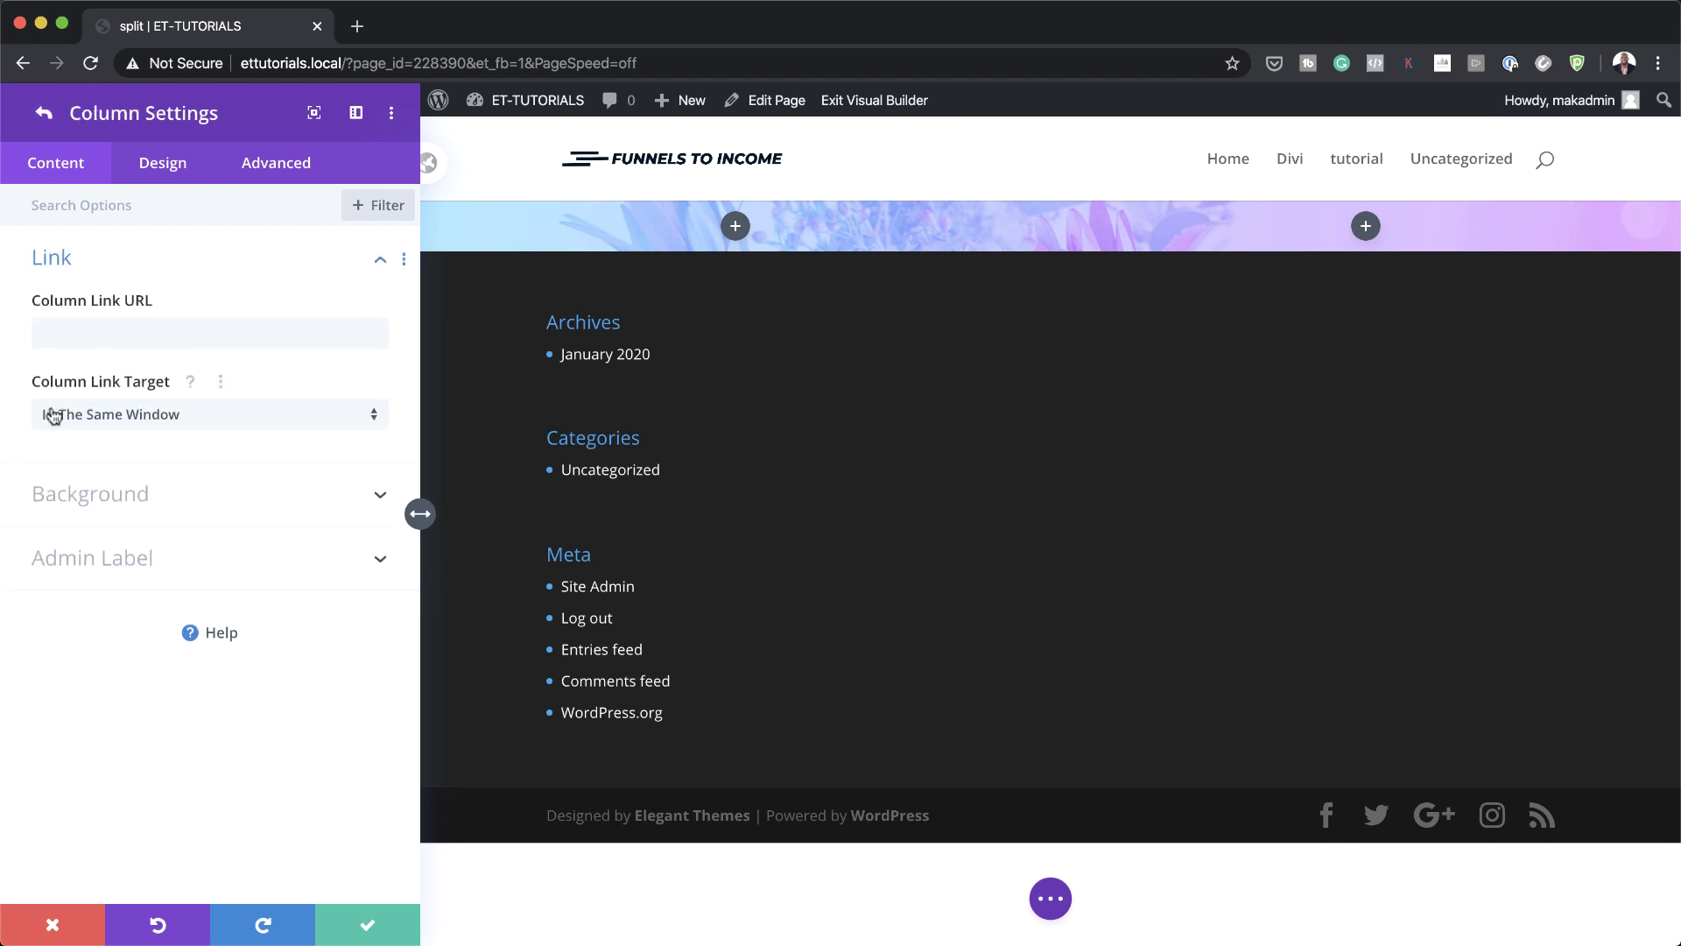
pyautogui.click(135, 496)
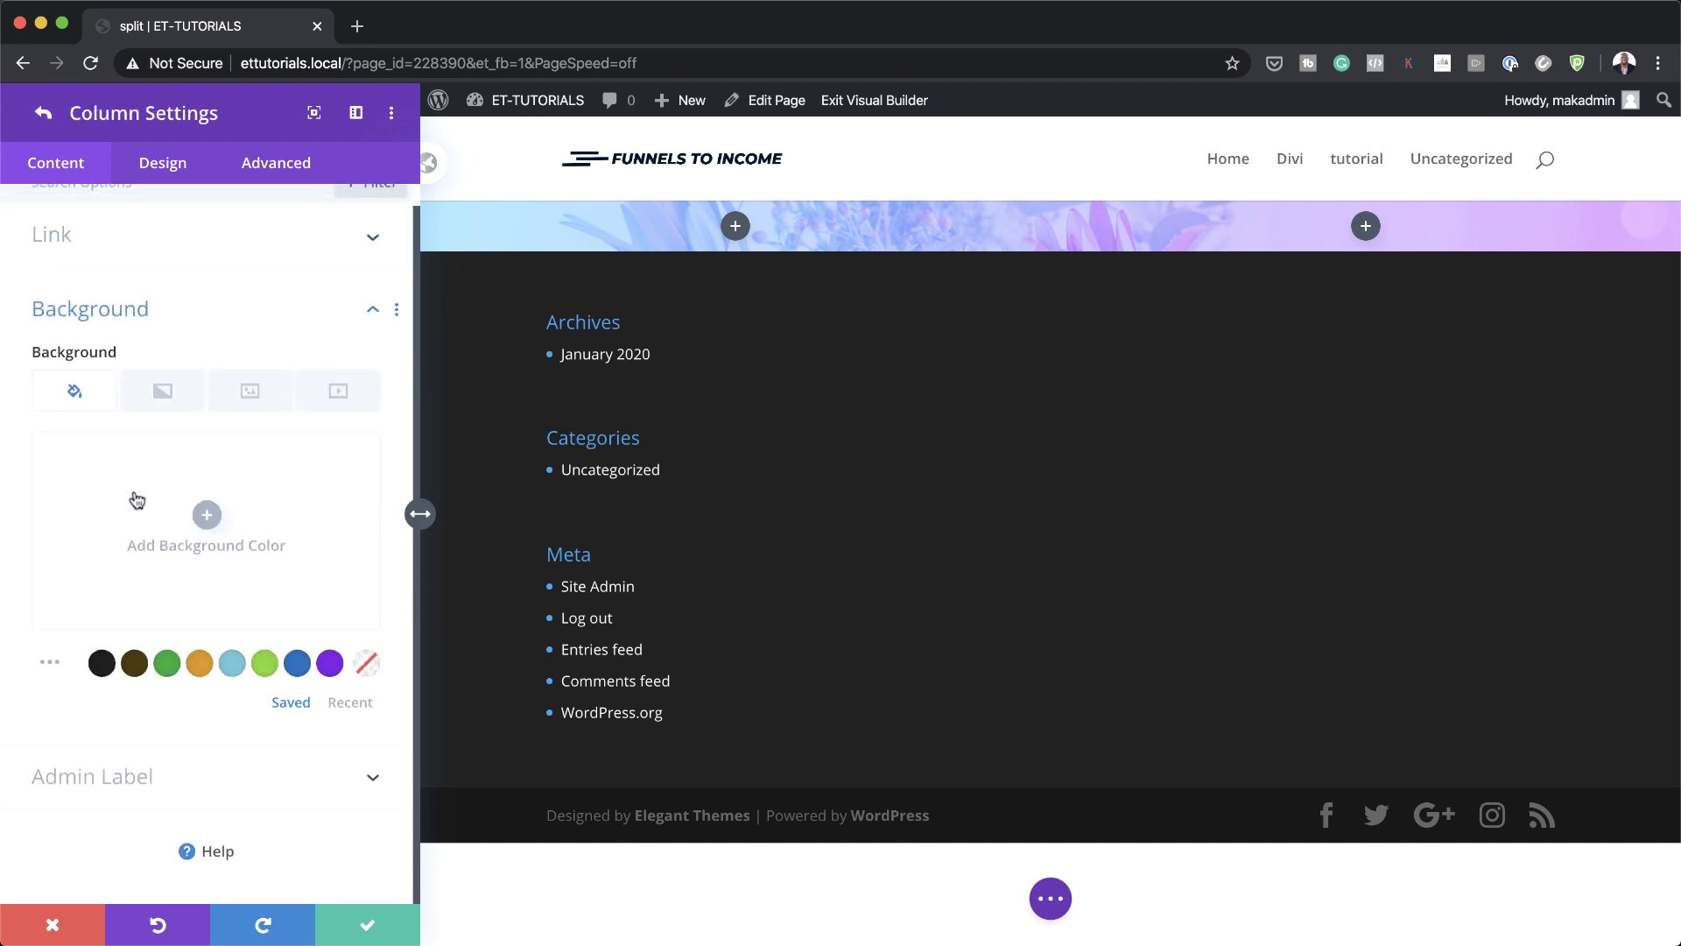
pyautogui.click(209, 518)
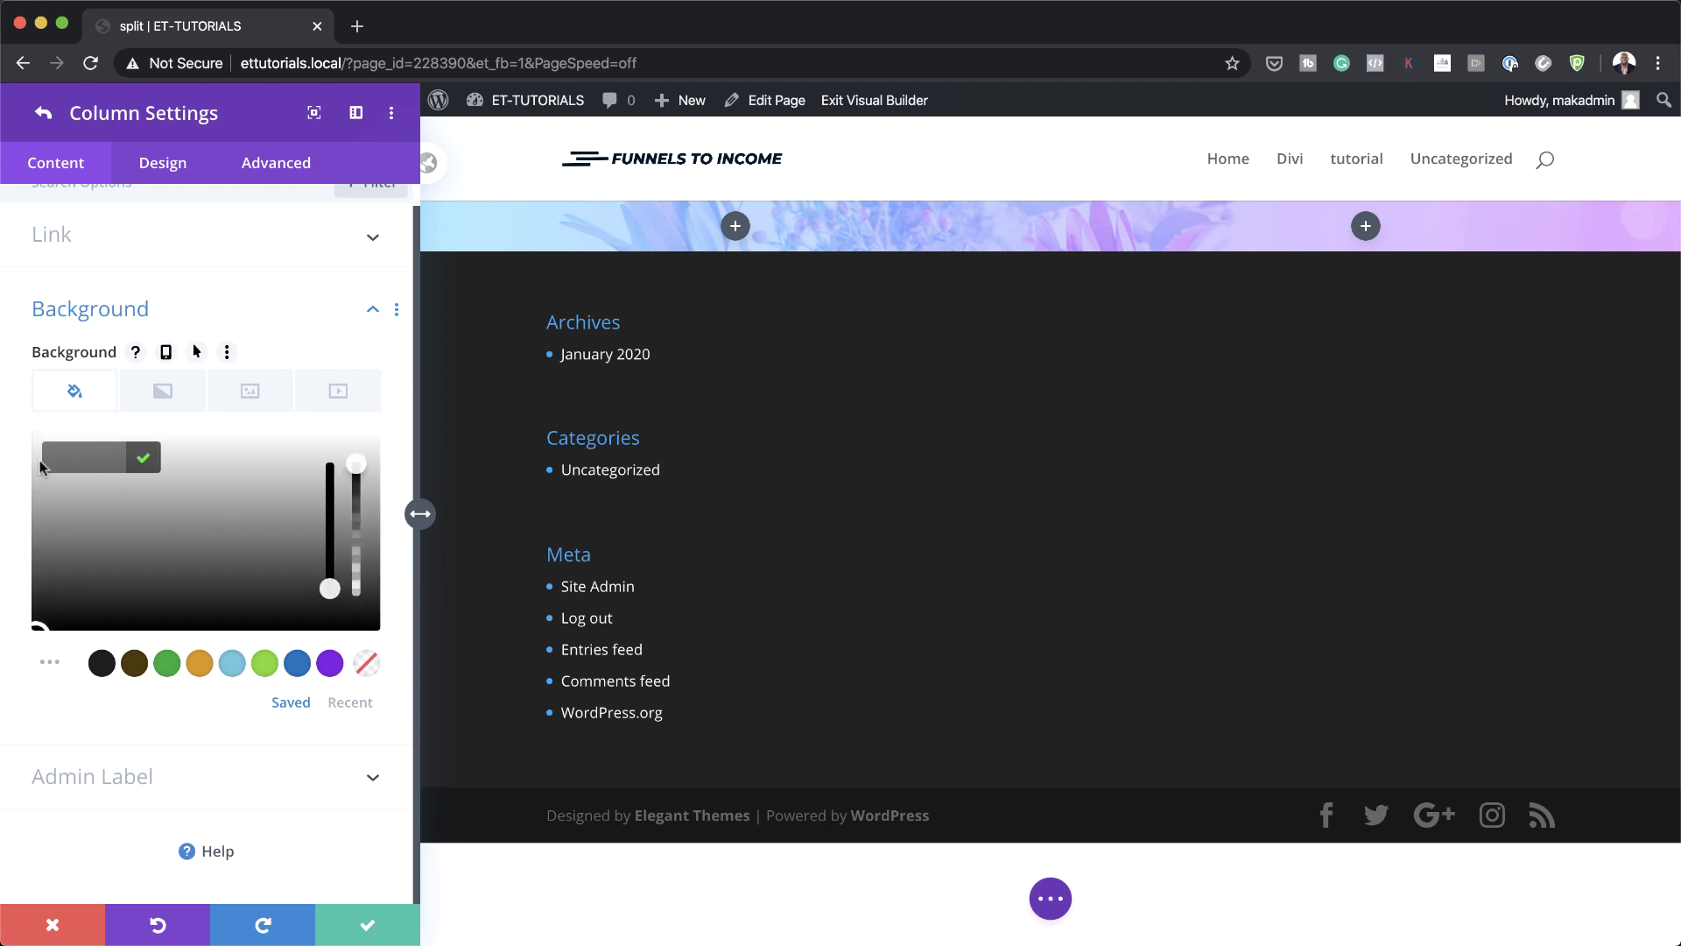
pyautogui.click(66, 458)
pyautogui.write('#ffffff')
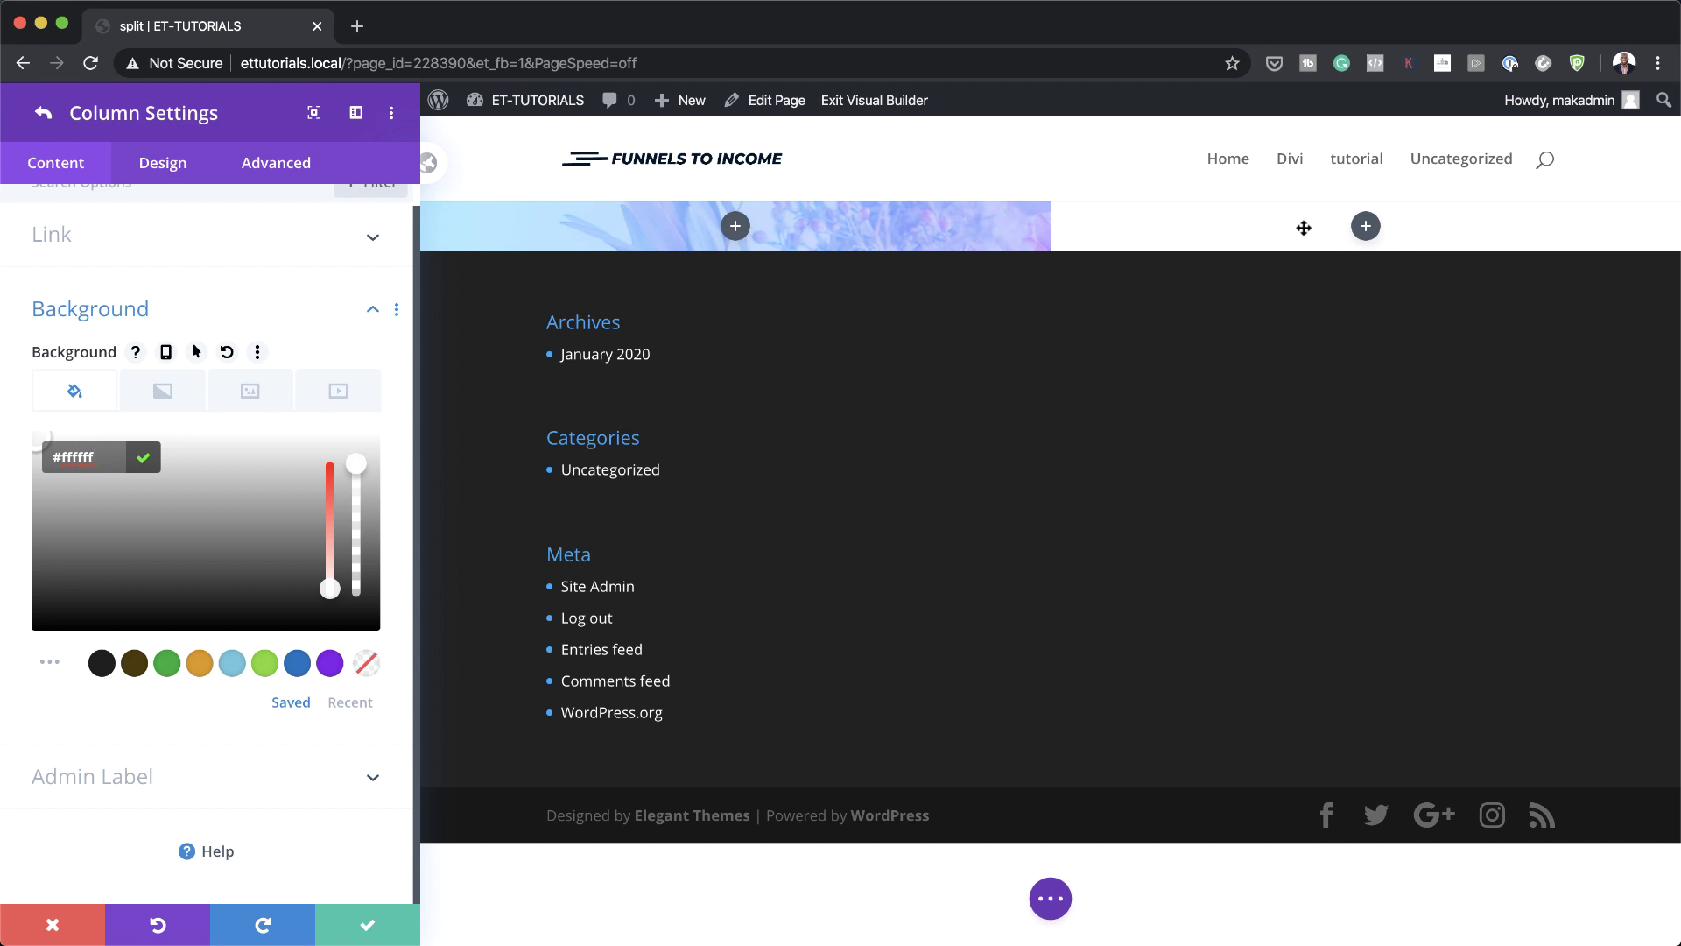
# Set the column's background blend mode to Screen, then save the column and row settings.
pyautogui.click(181, 172)
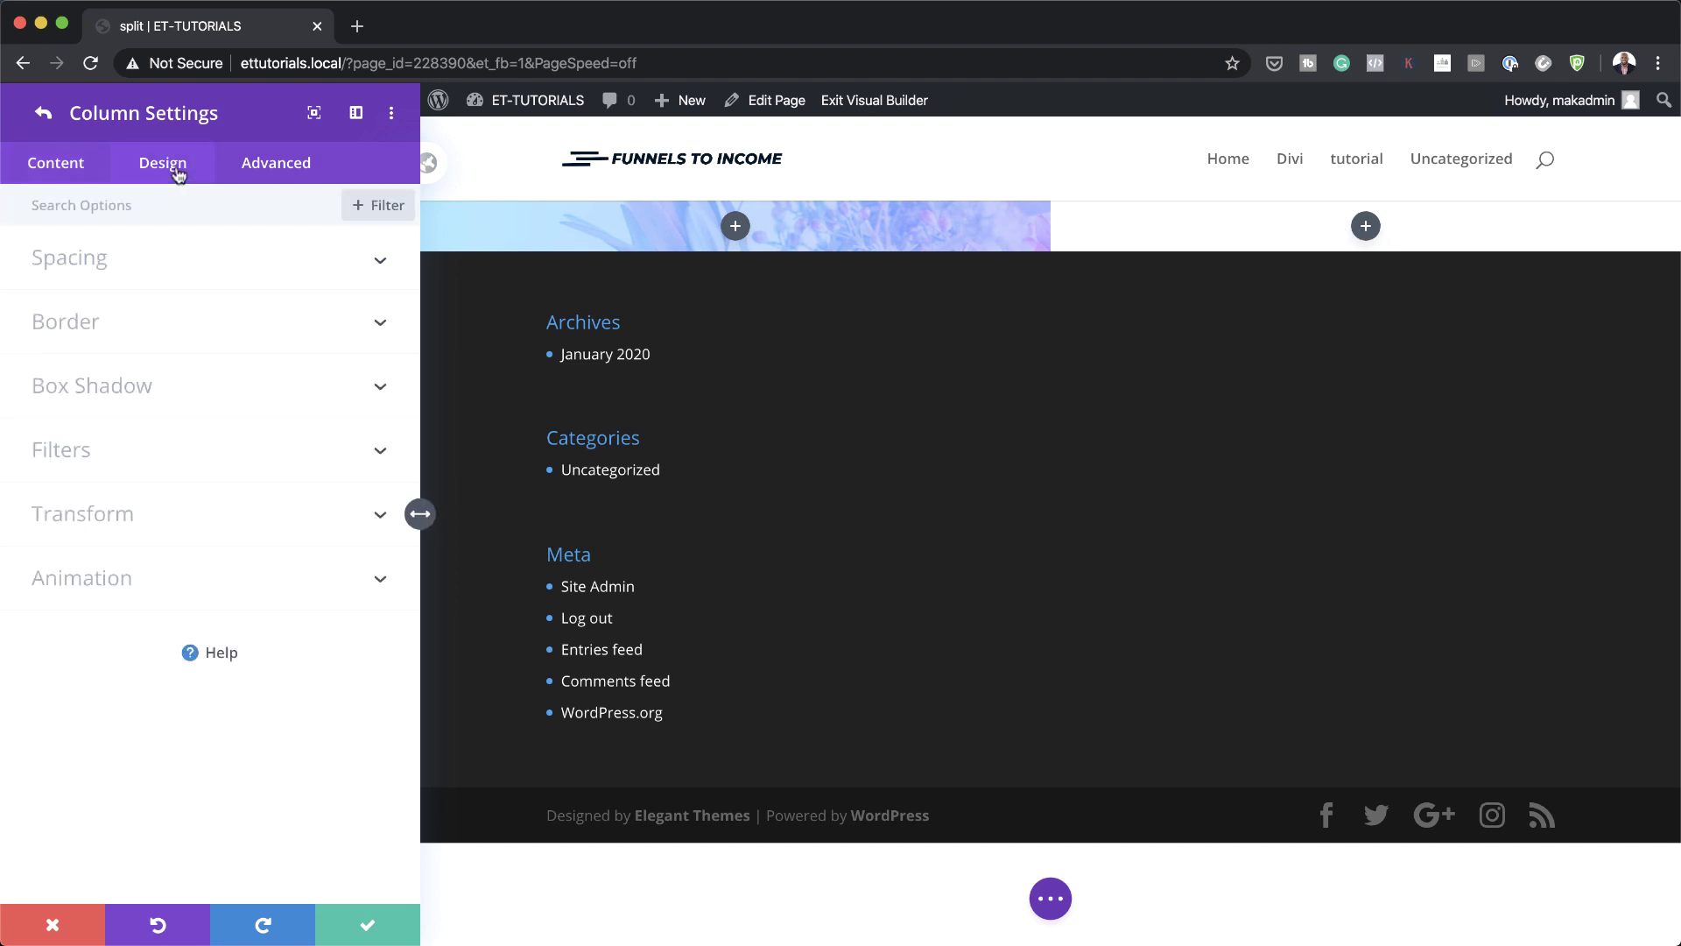
pyautogui.click(149, 470)
pyautogui.scroll(-5, 149, 455)
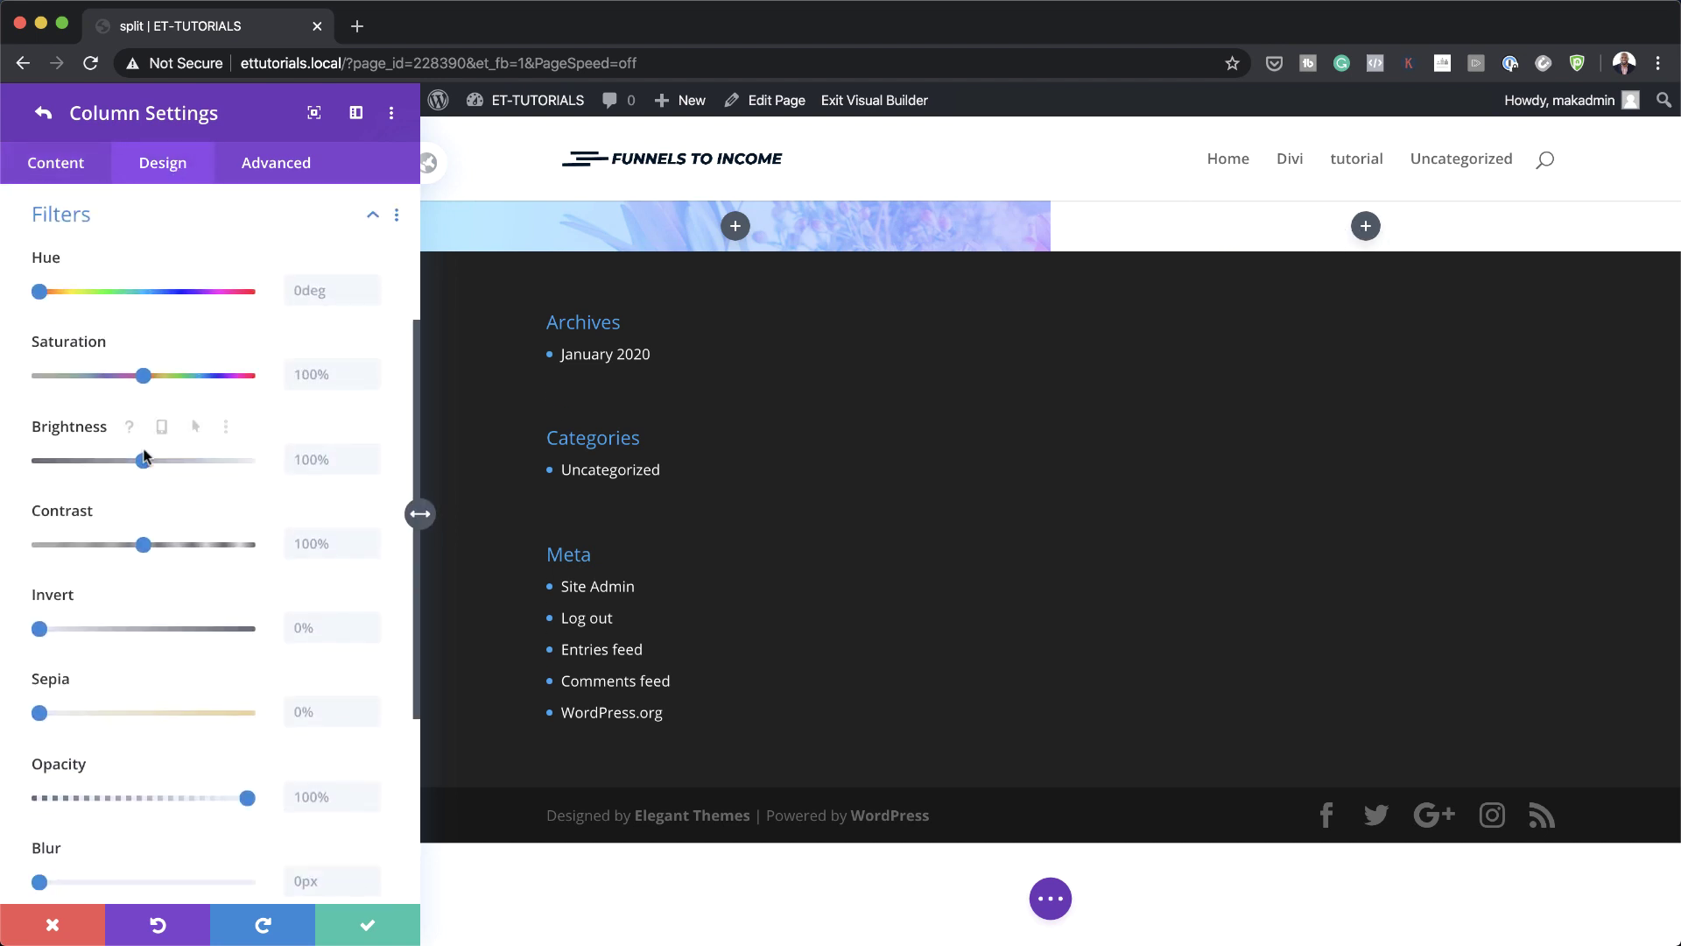
pyautogui.scroll(-4, 307, 709)
pyautogui.scroll(-4, 307, 710)
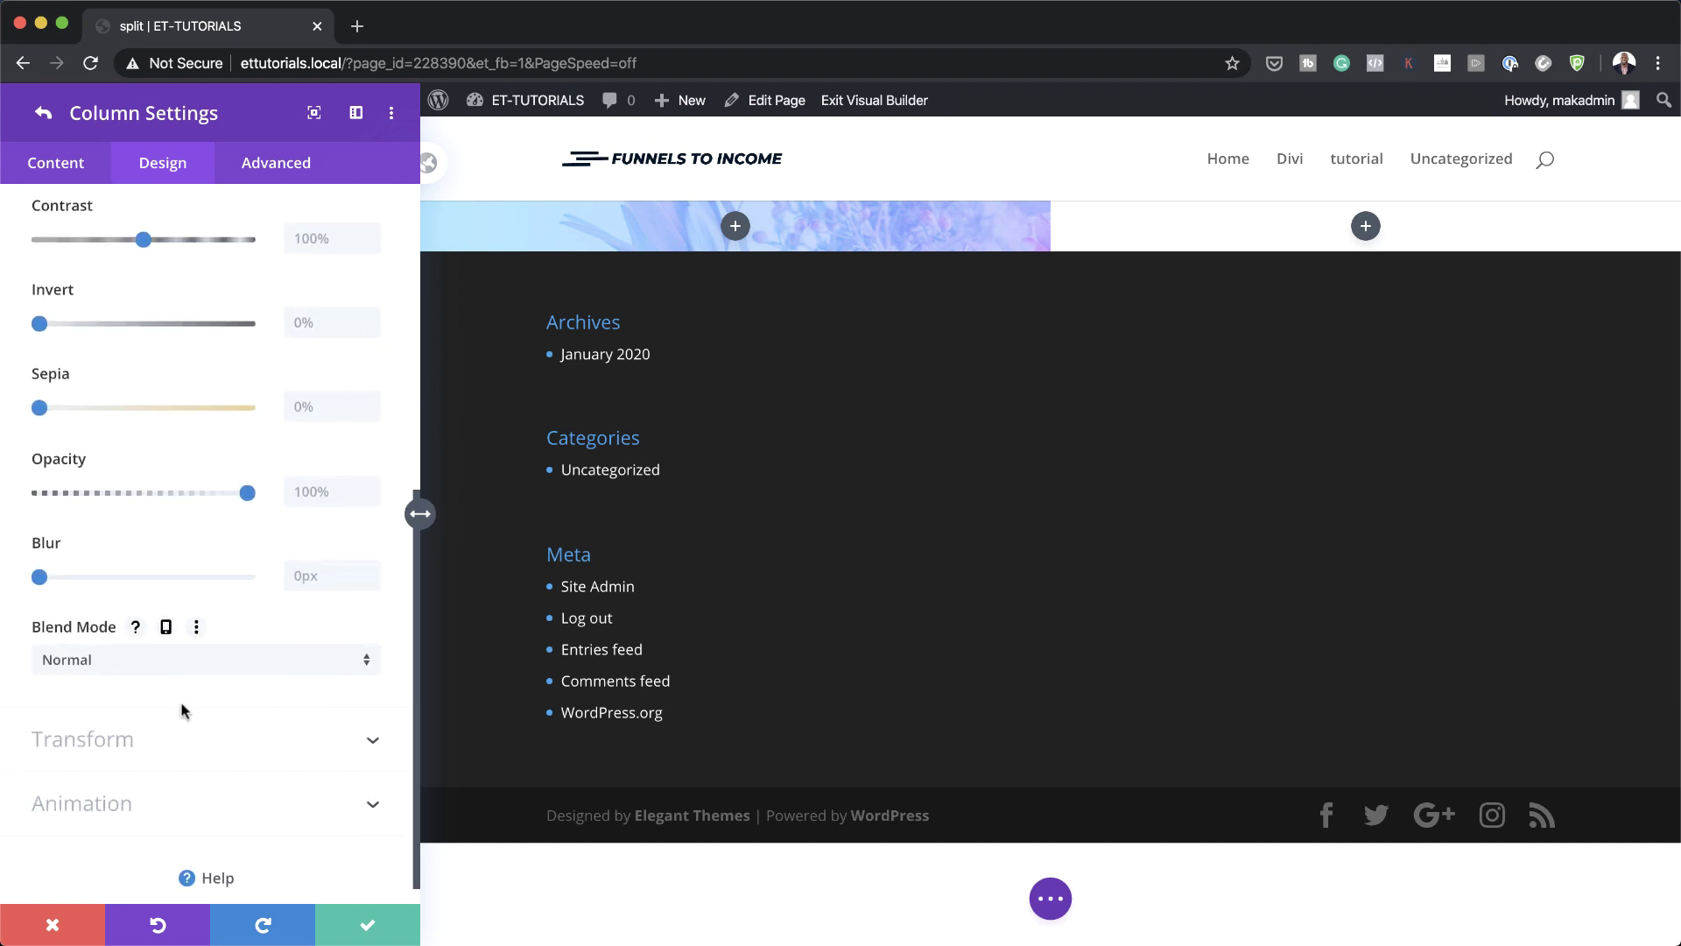
pyautogui.click(140, 662)
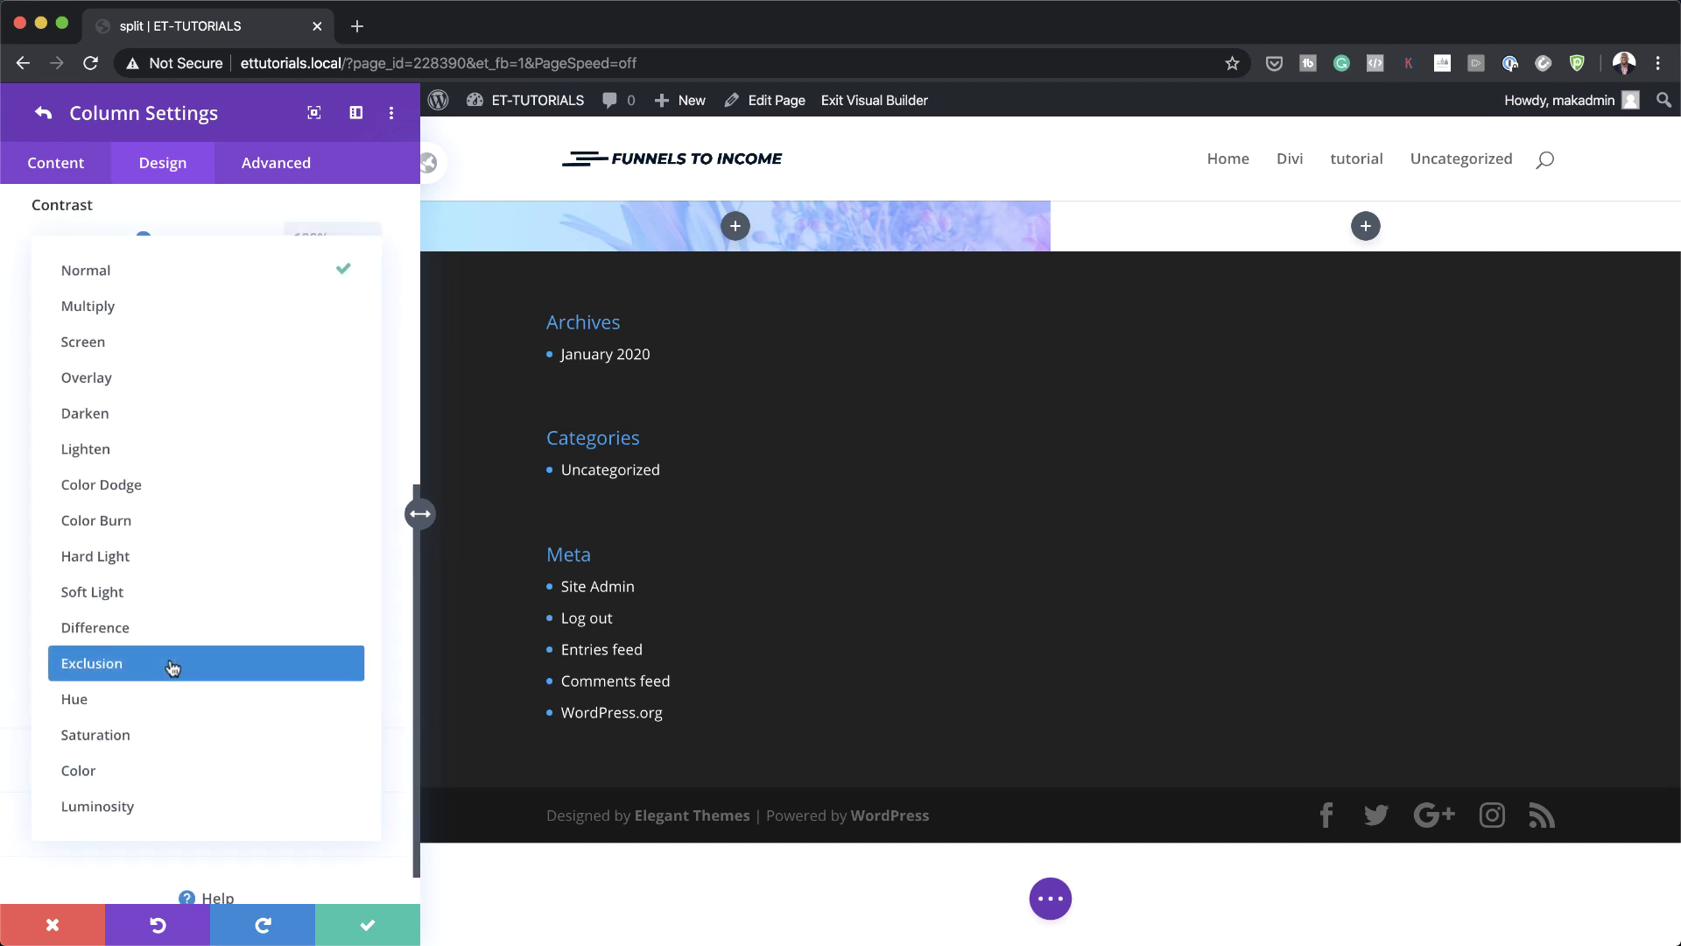
pyautogui.click(140, 338)
pyautogui.click(379, 930)
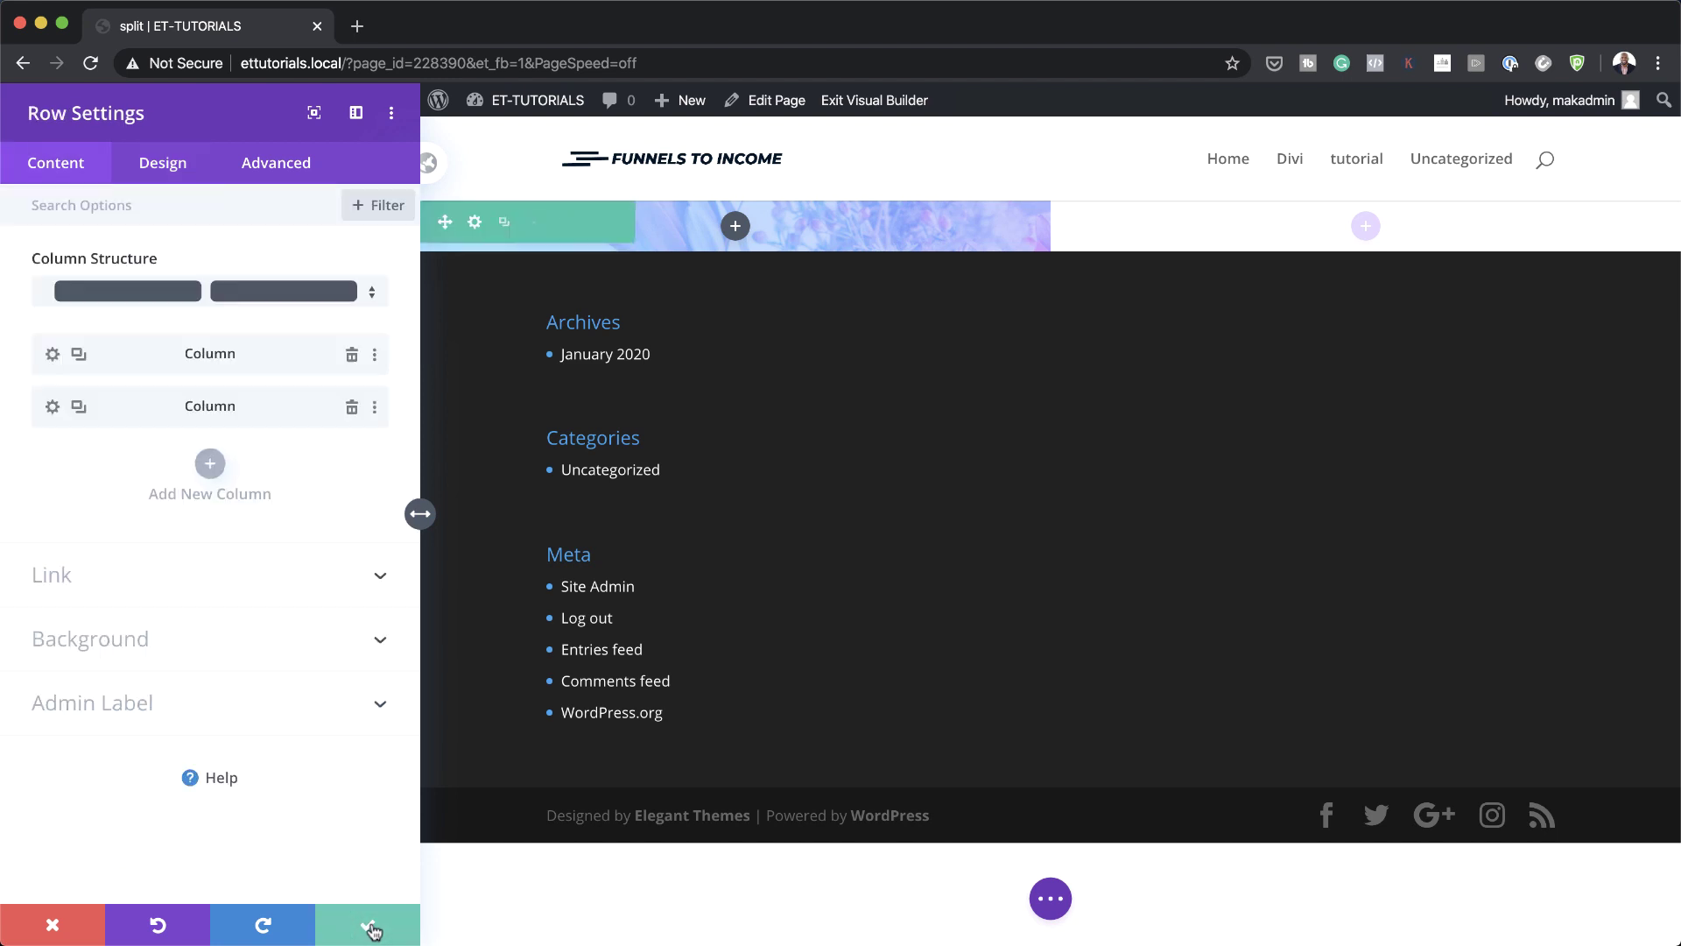
pyautogui.click(372, 930)
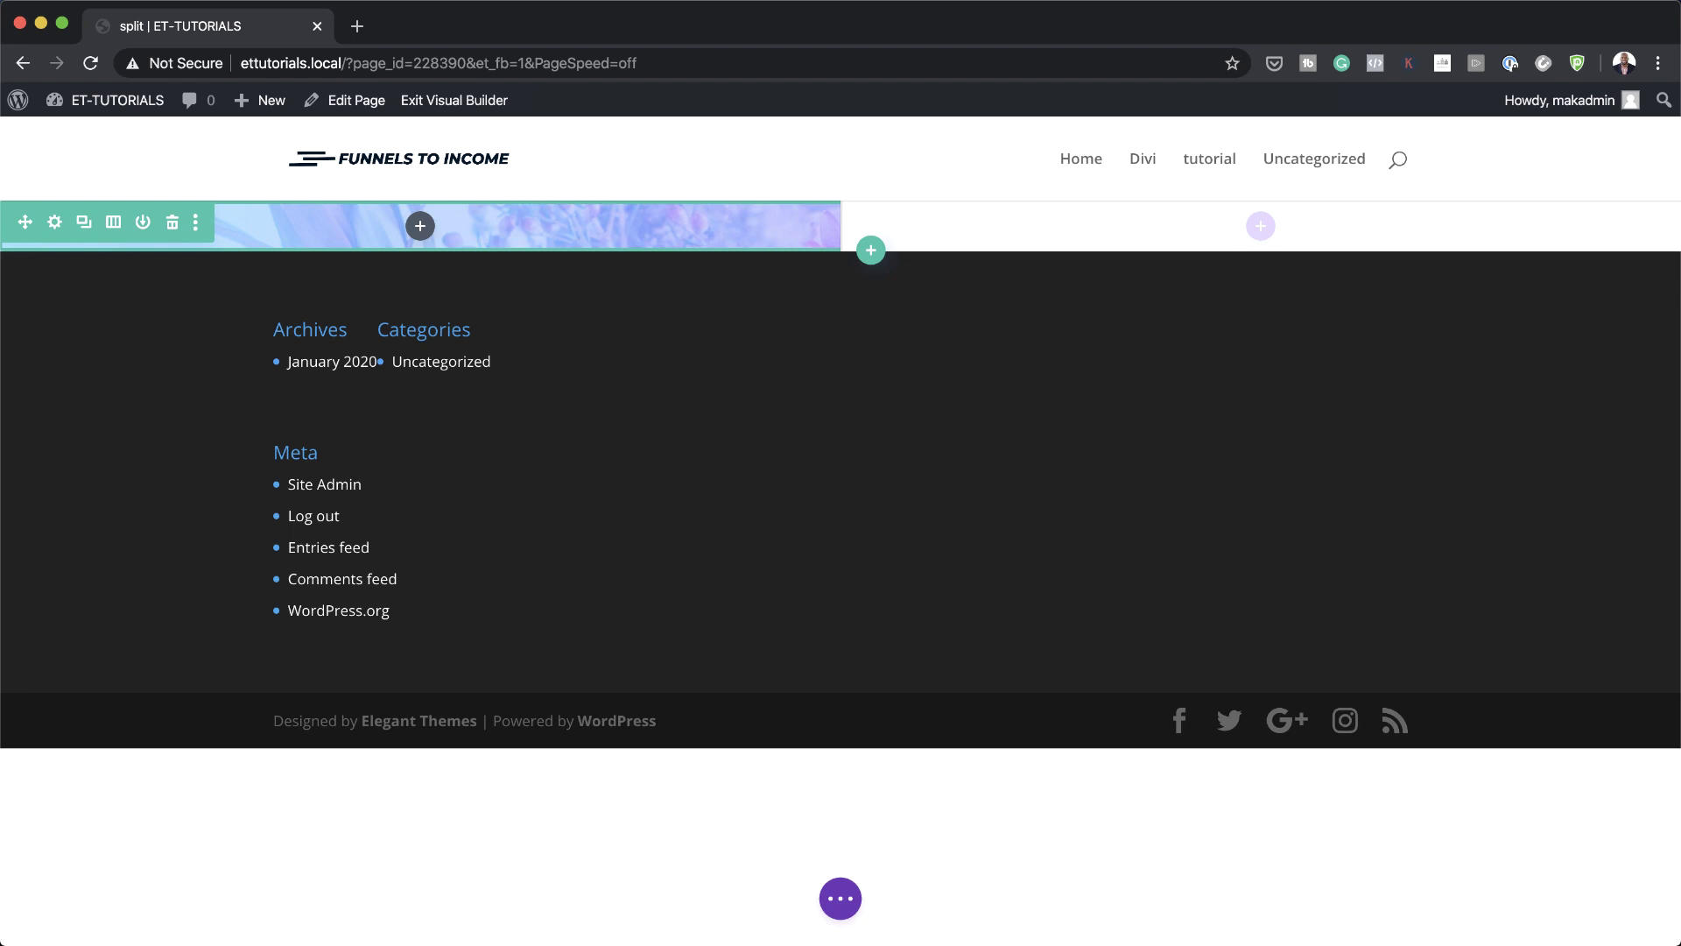
# Insert a Divider module in the left column with Show Divider turned off.
pyautogui.click(421, 227)
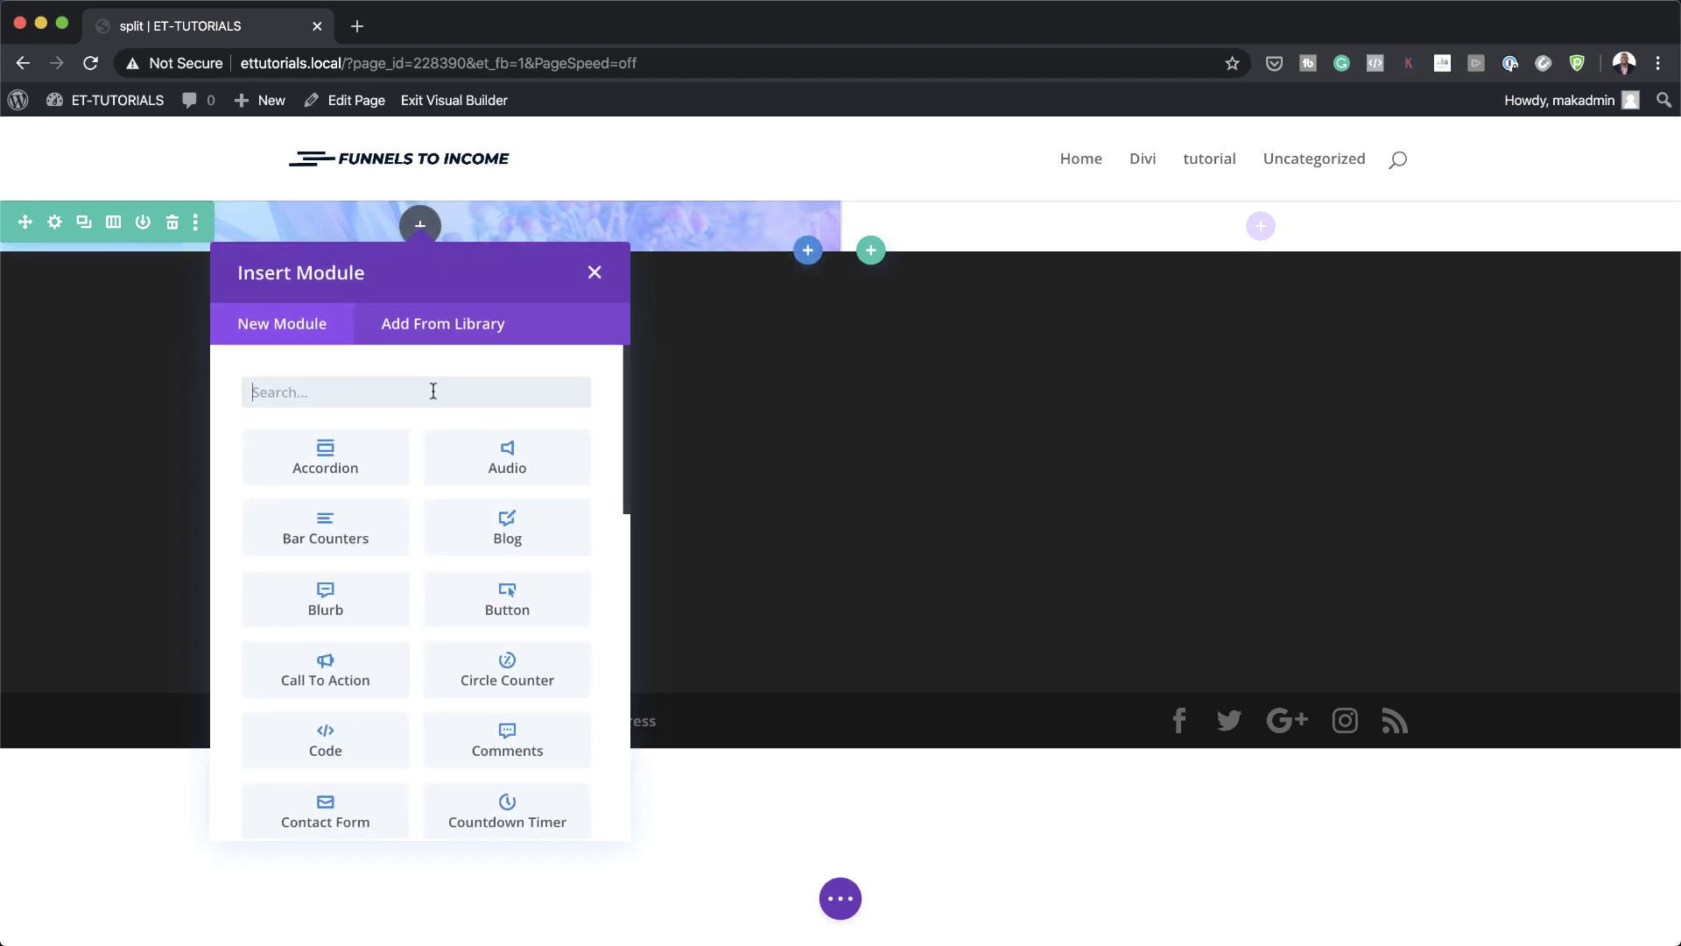
pyautogui.write('divi')
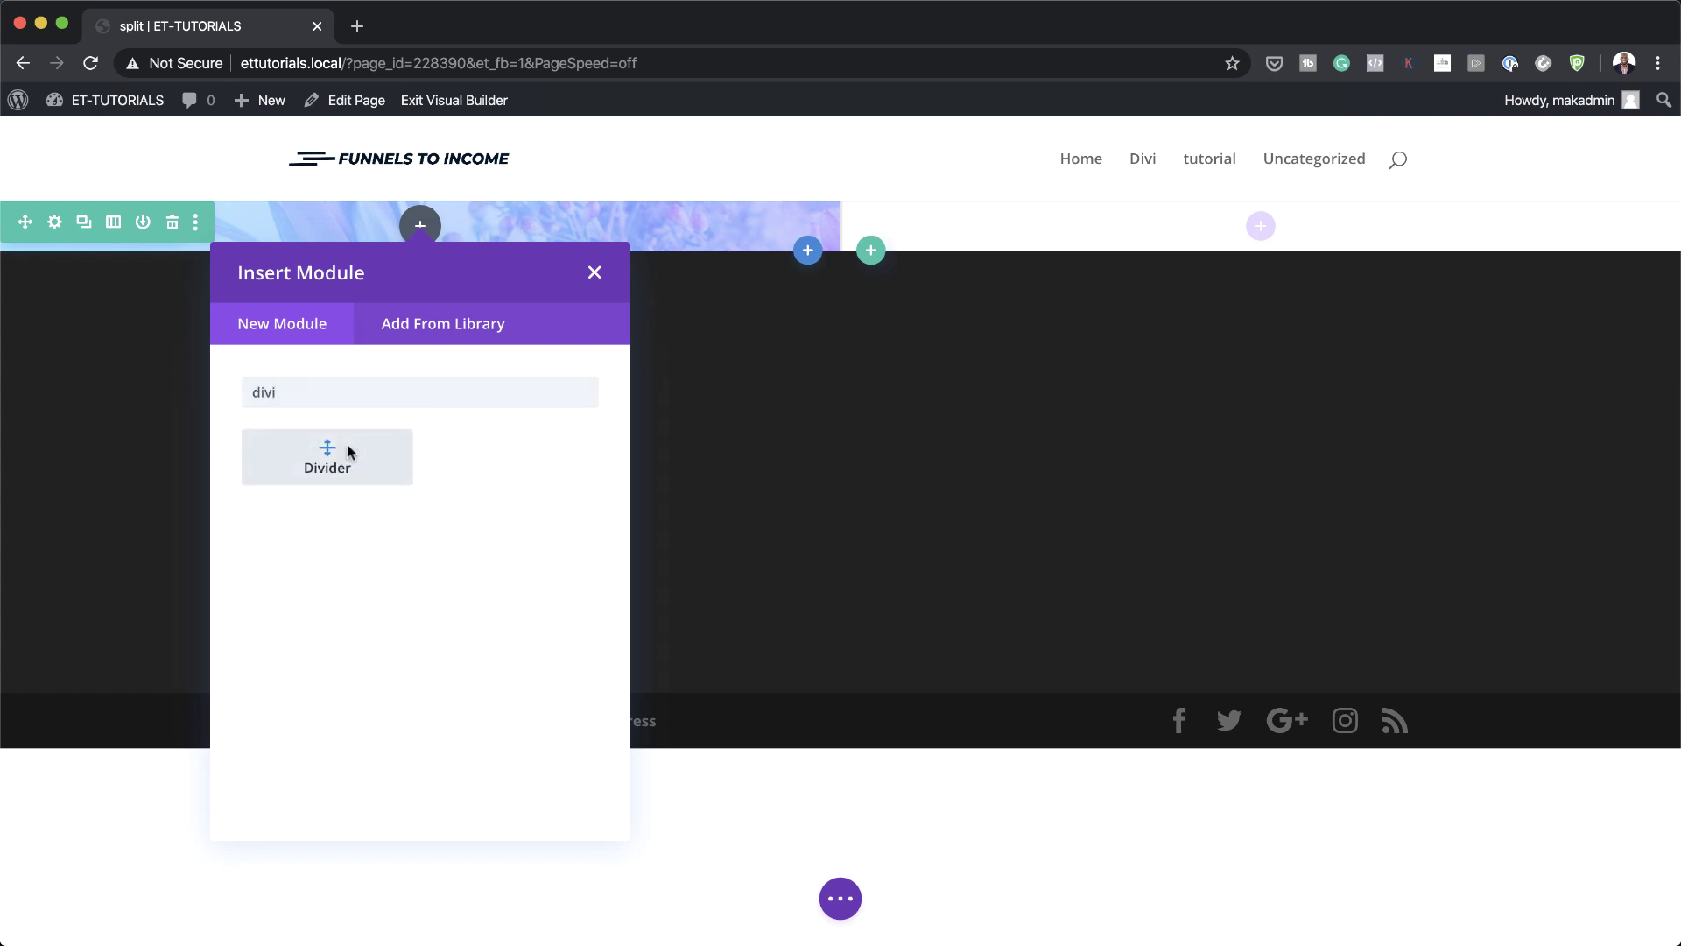
pyautogui.click(347, 451)
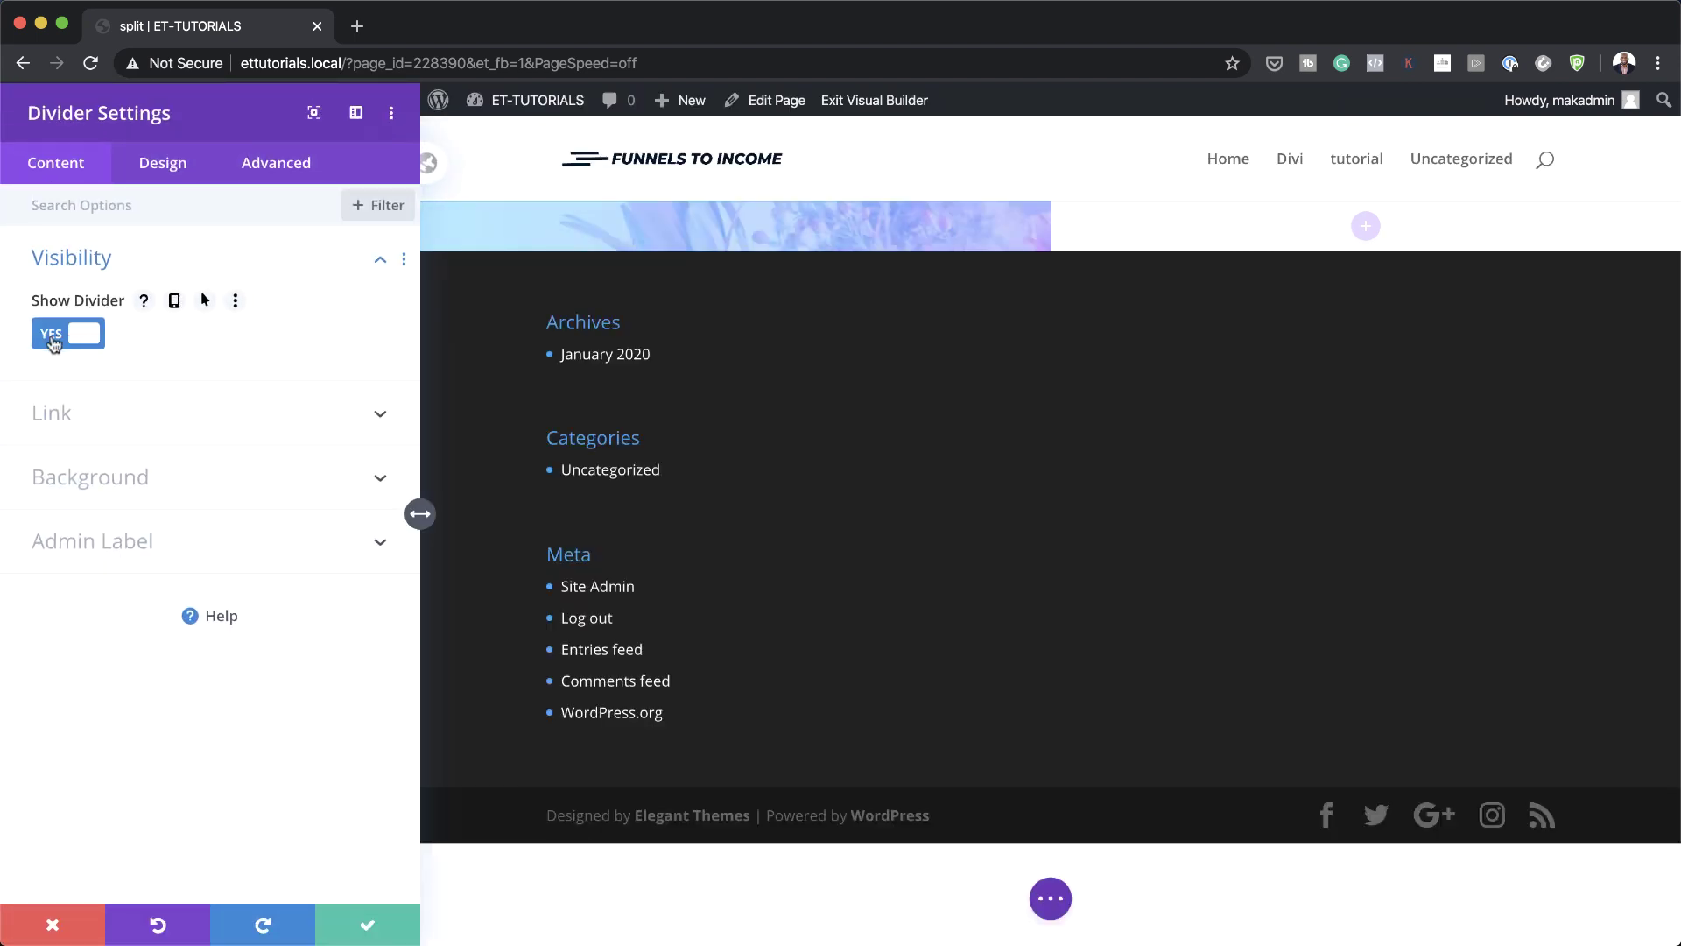
pyautogui.click(52, 340)
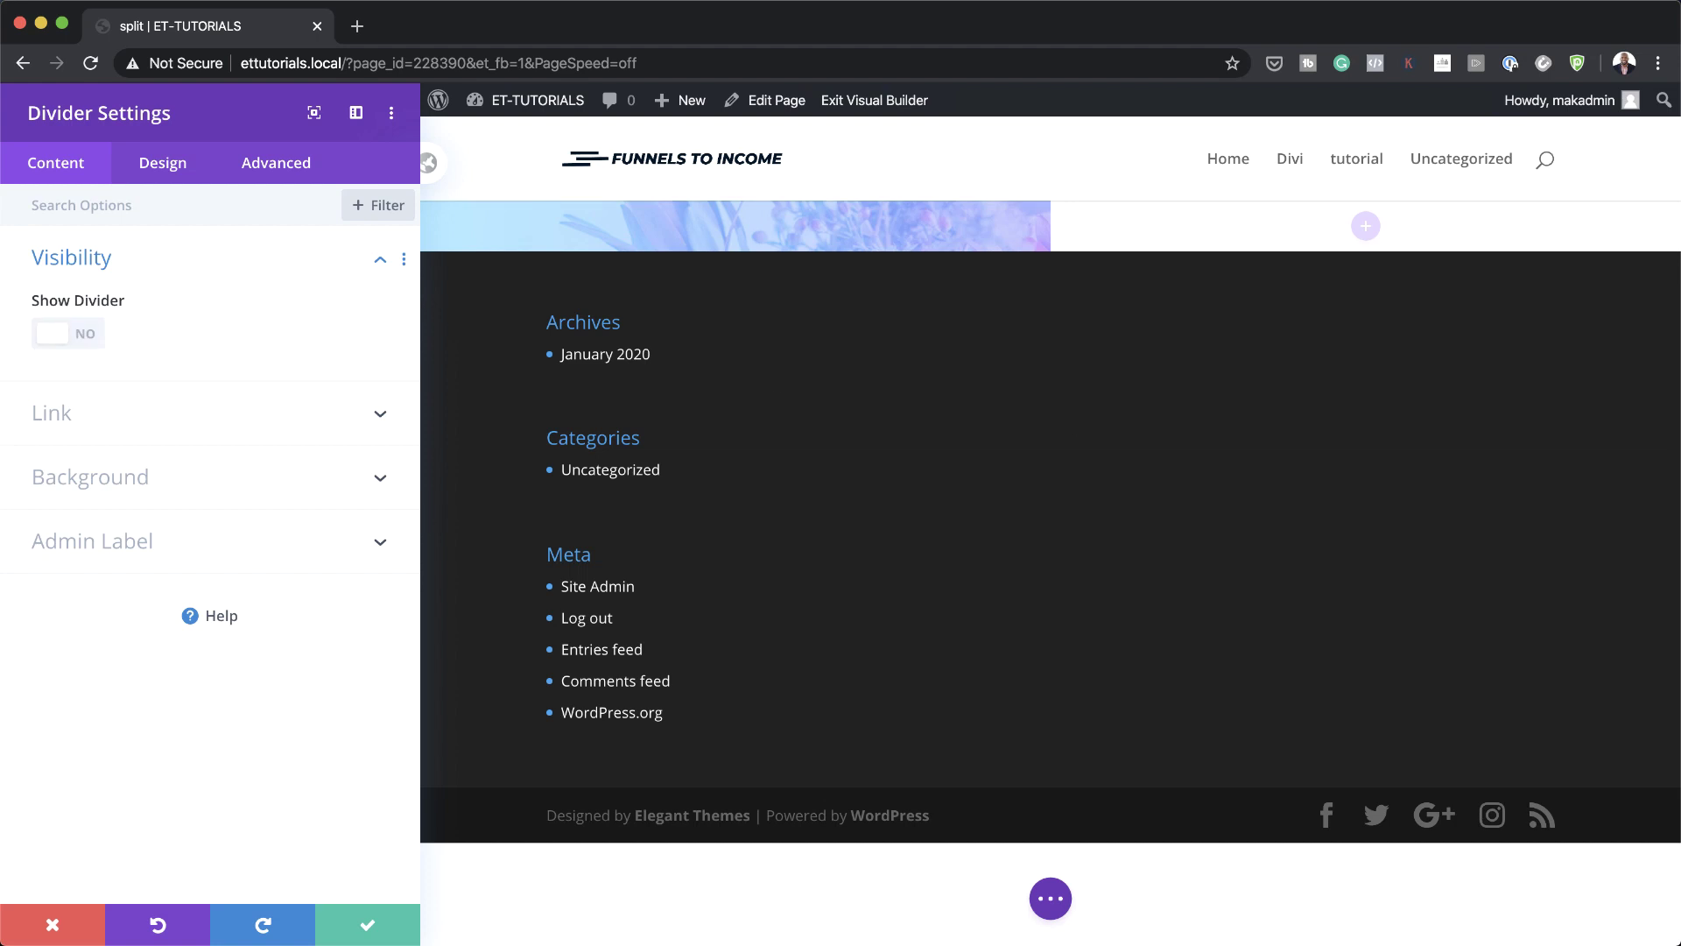
# Give the hidden divider a 50vw bottom margin and save it.
pyautogui.click(163, 165)
pyautogui.click(163, 164)
pyautogui.click(102, 330)
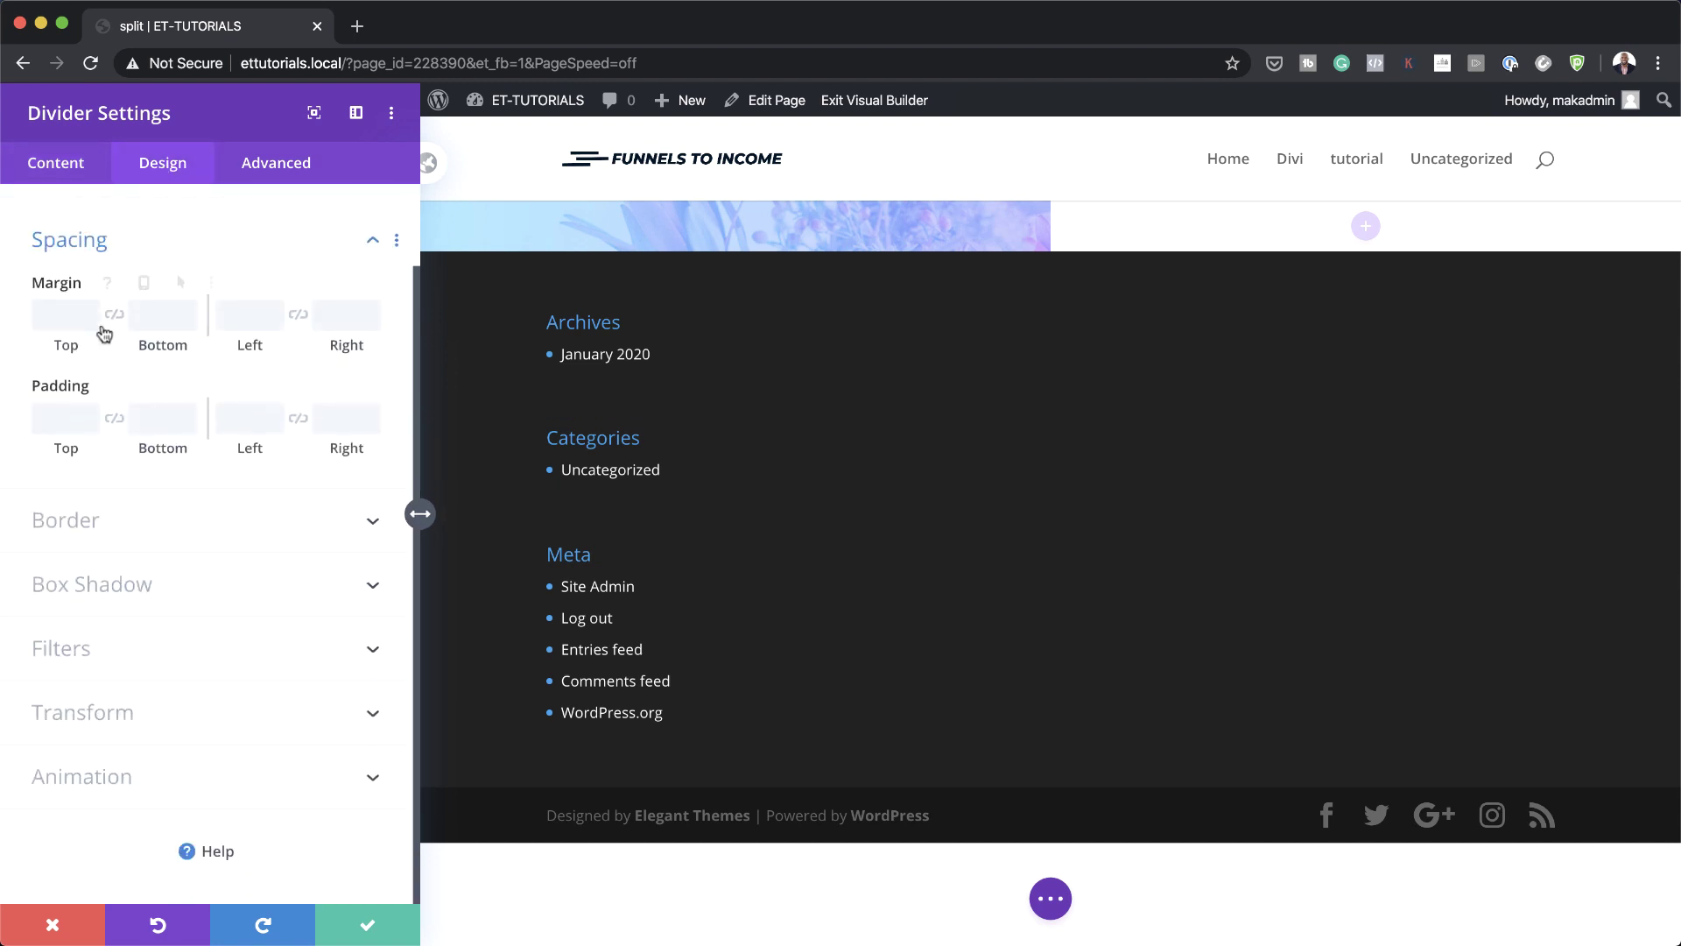
pyautogui.click(177, 315)
pyautogui.write('50vw')
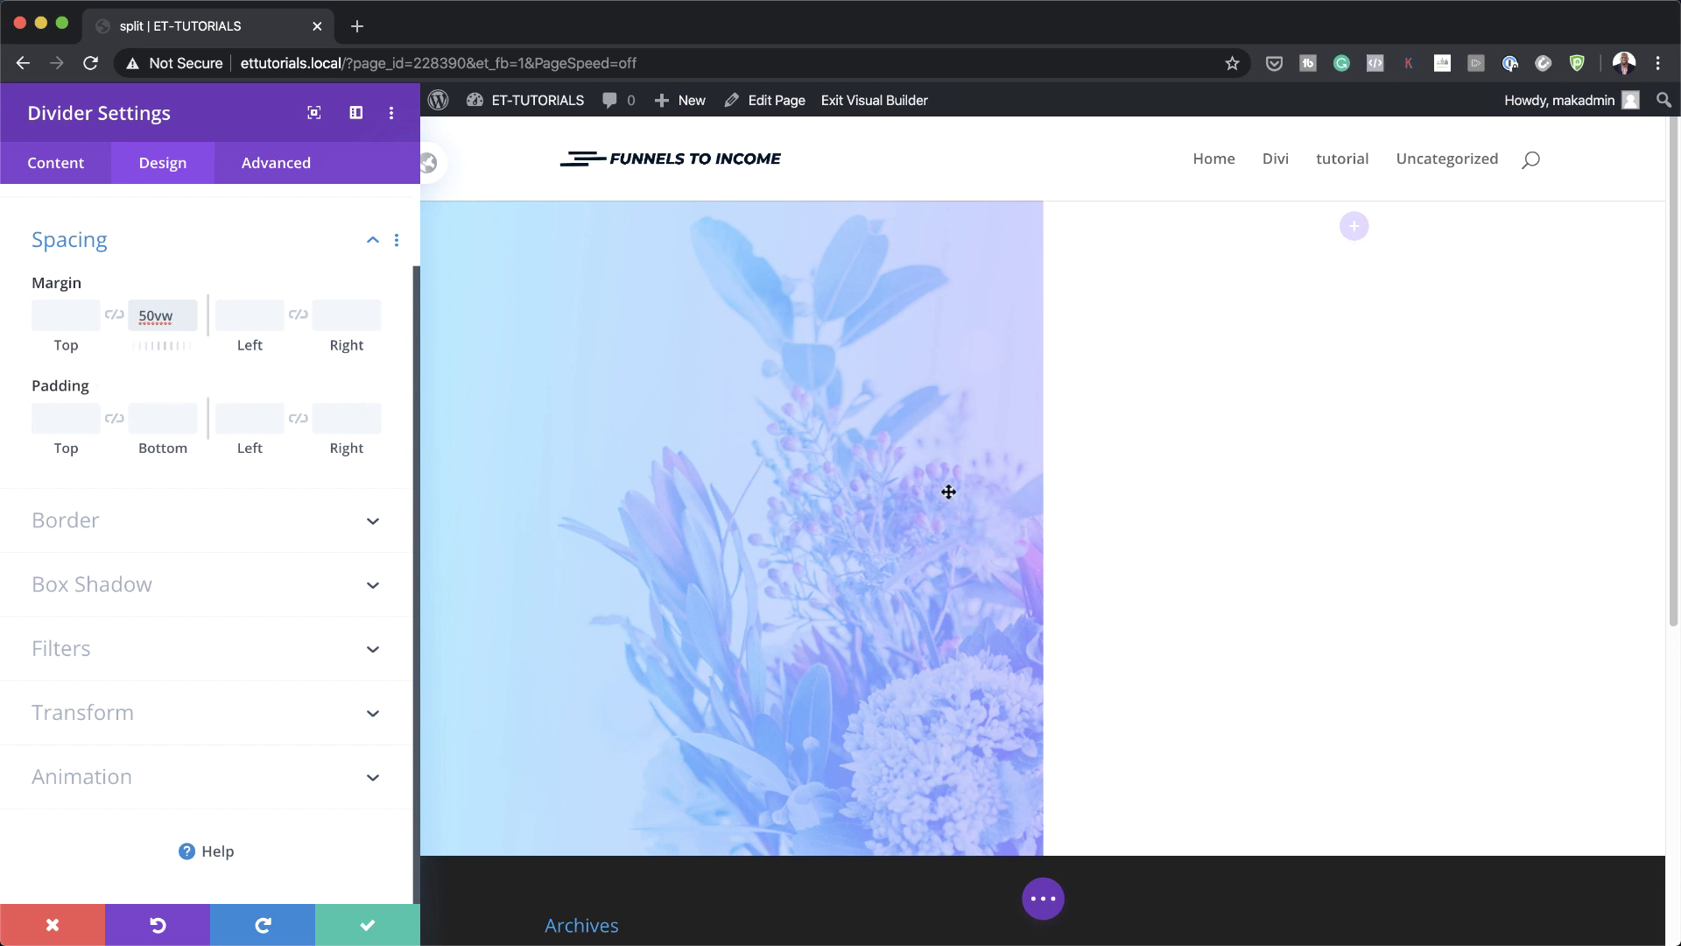
pyautogui.click(366, 924)
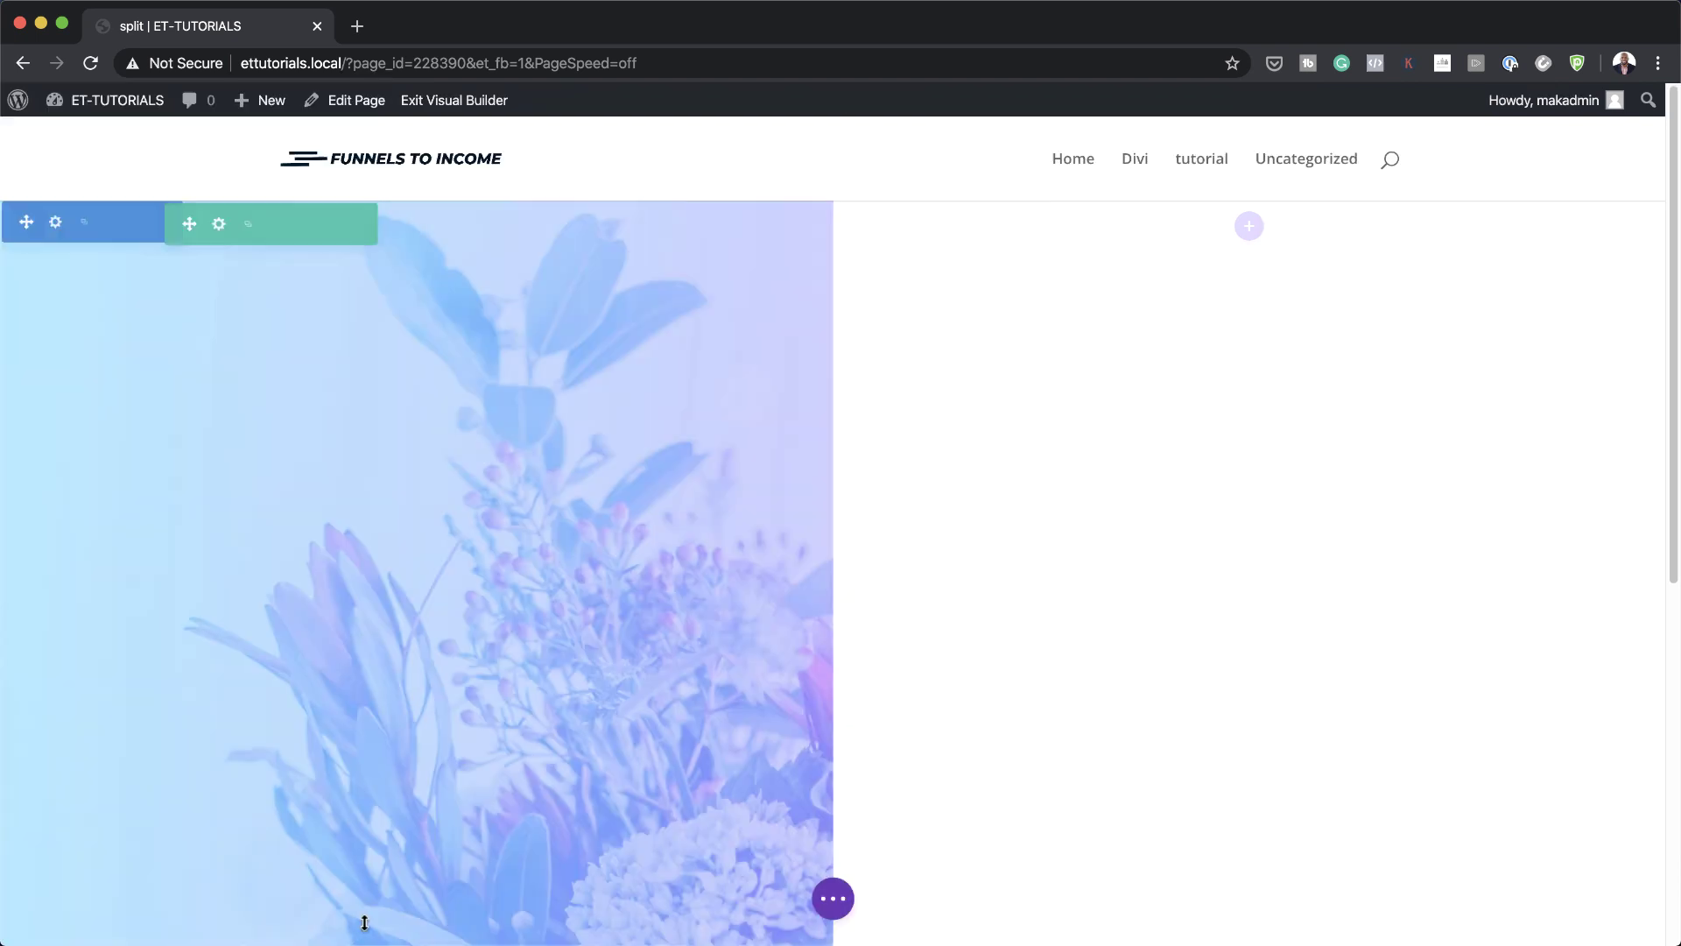
# Insert a Text module into the right column.
pyautogui.click(1256, 233)
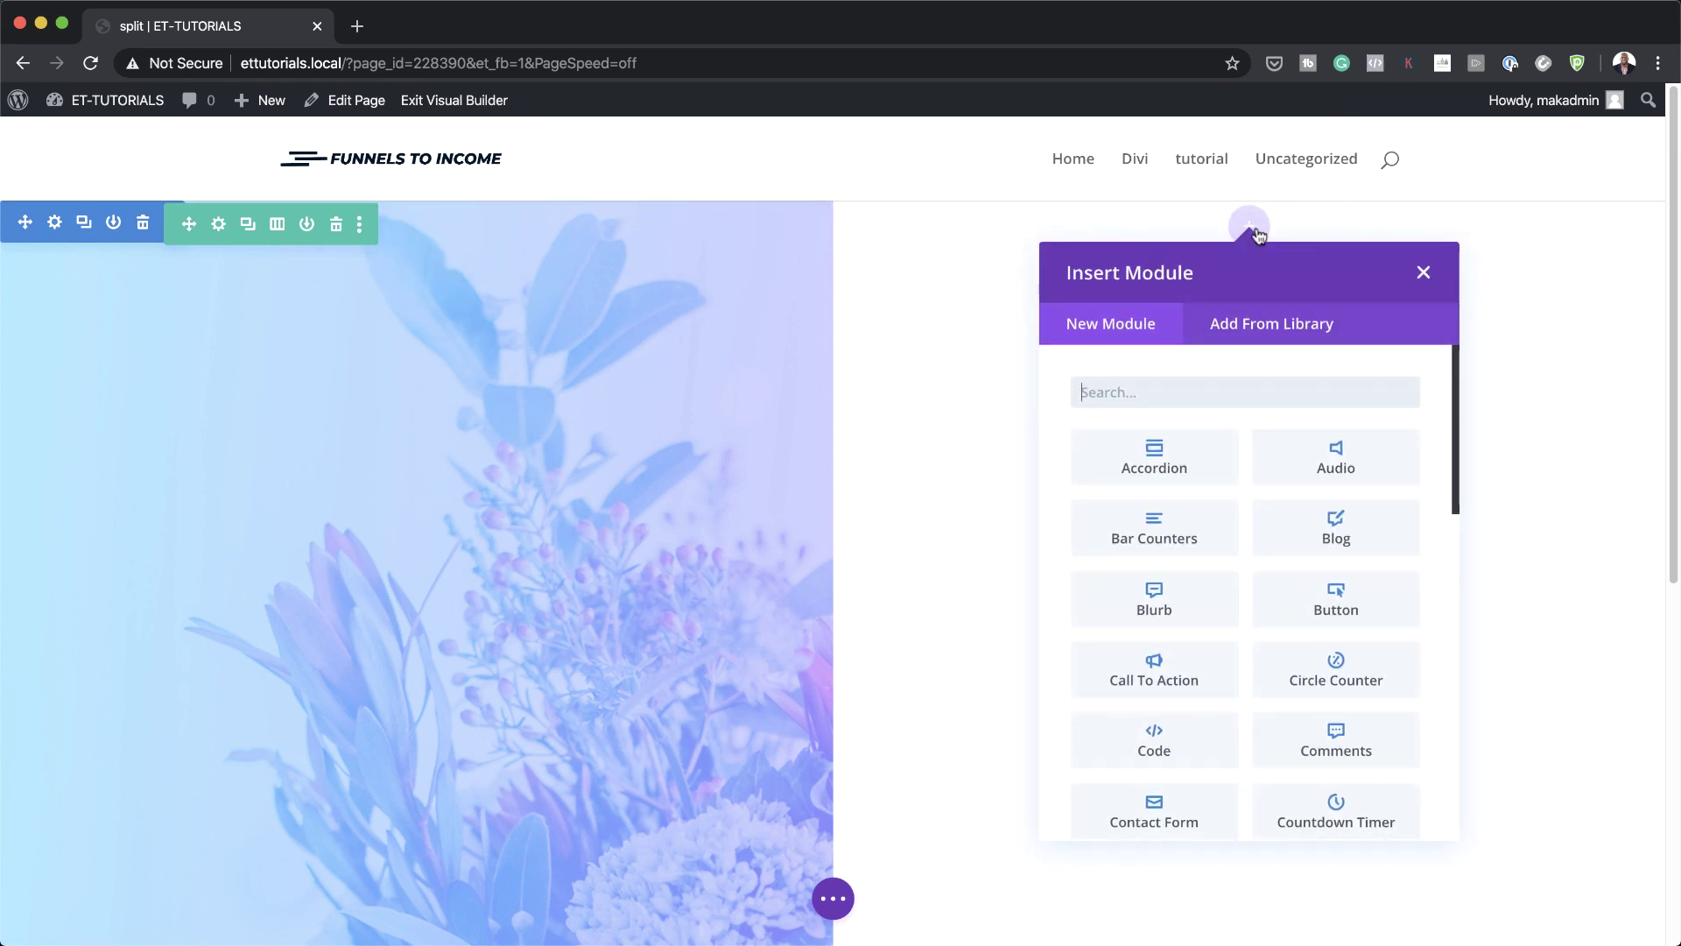
pyautogui.write('text')
pyautogui.click(1149, 456)
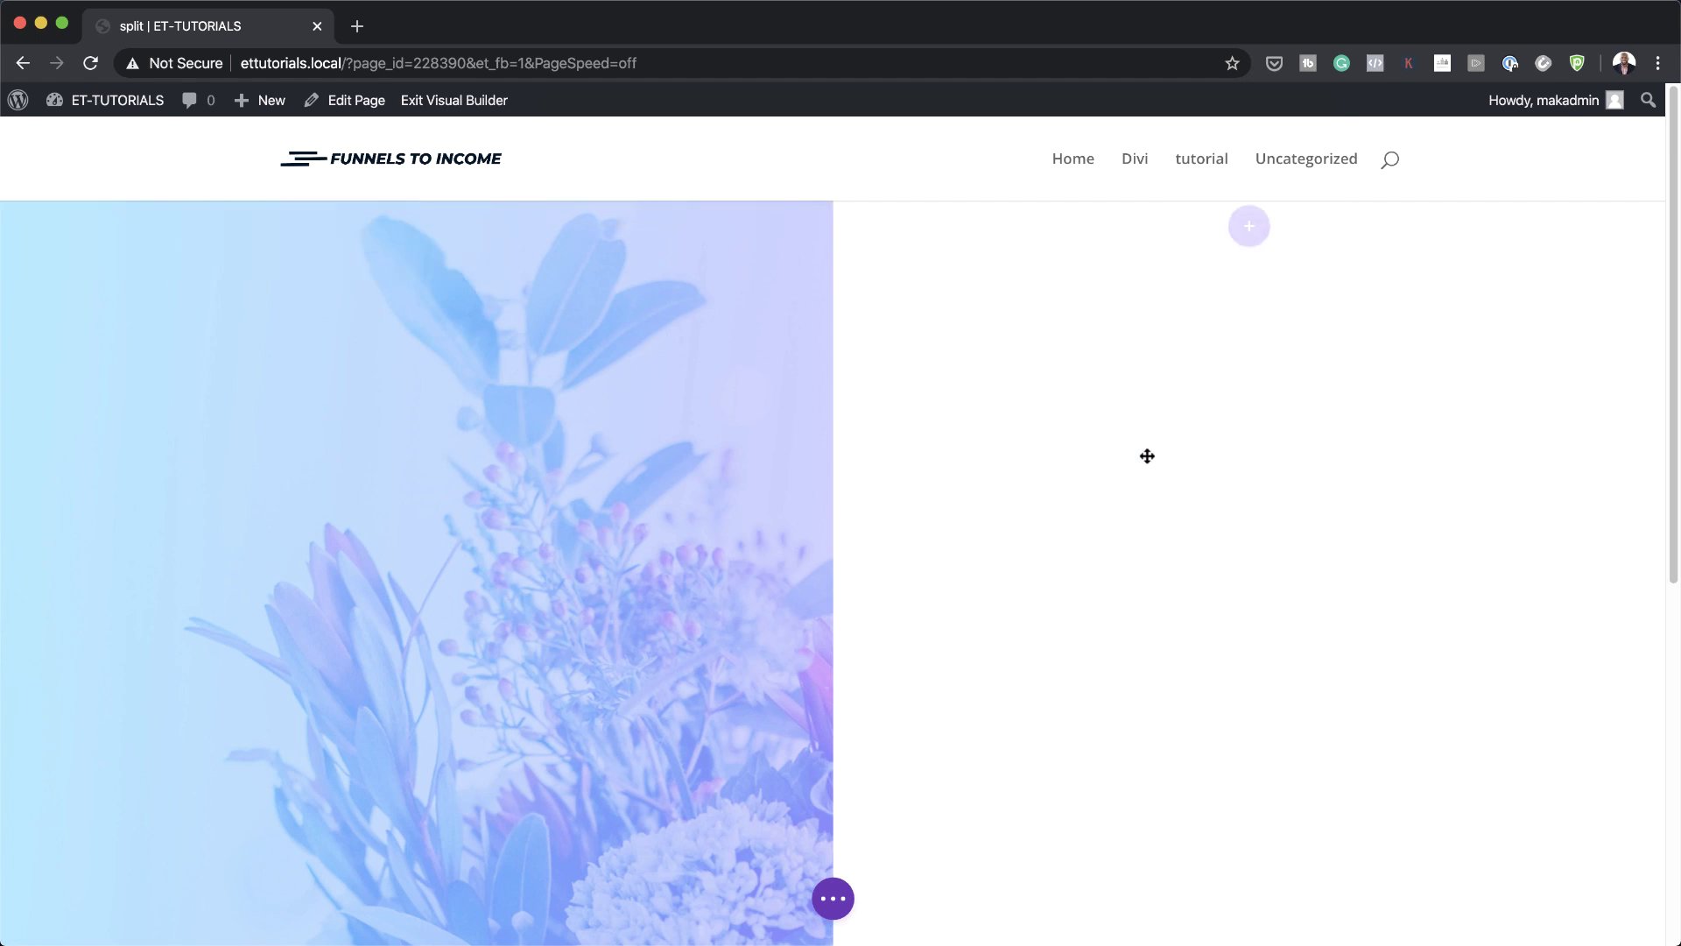
# Replace the placeholder body with 'Headline' formatted as Heading 1.
pyautogui.moveTo(276, 617); pyautogui.dragTo(33, 484)
pyautogui.write('Headline')
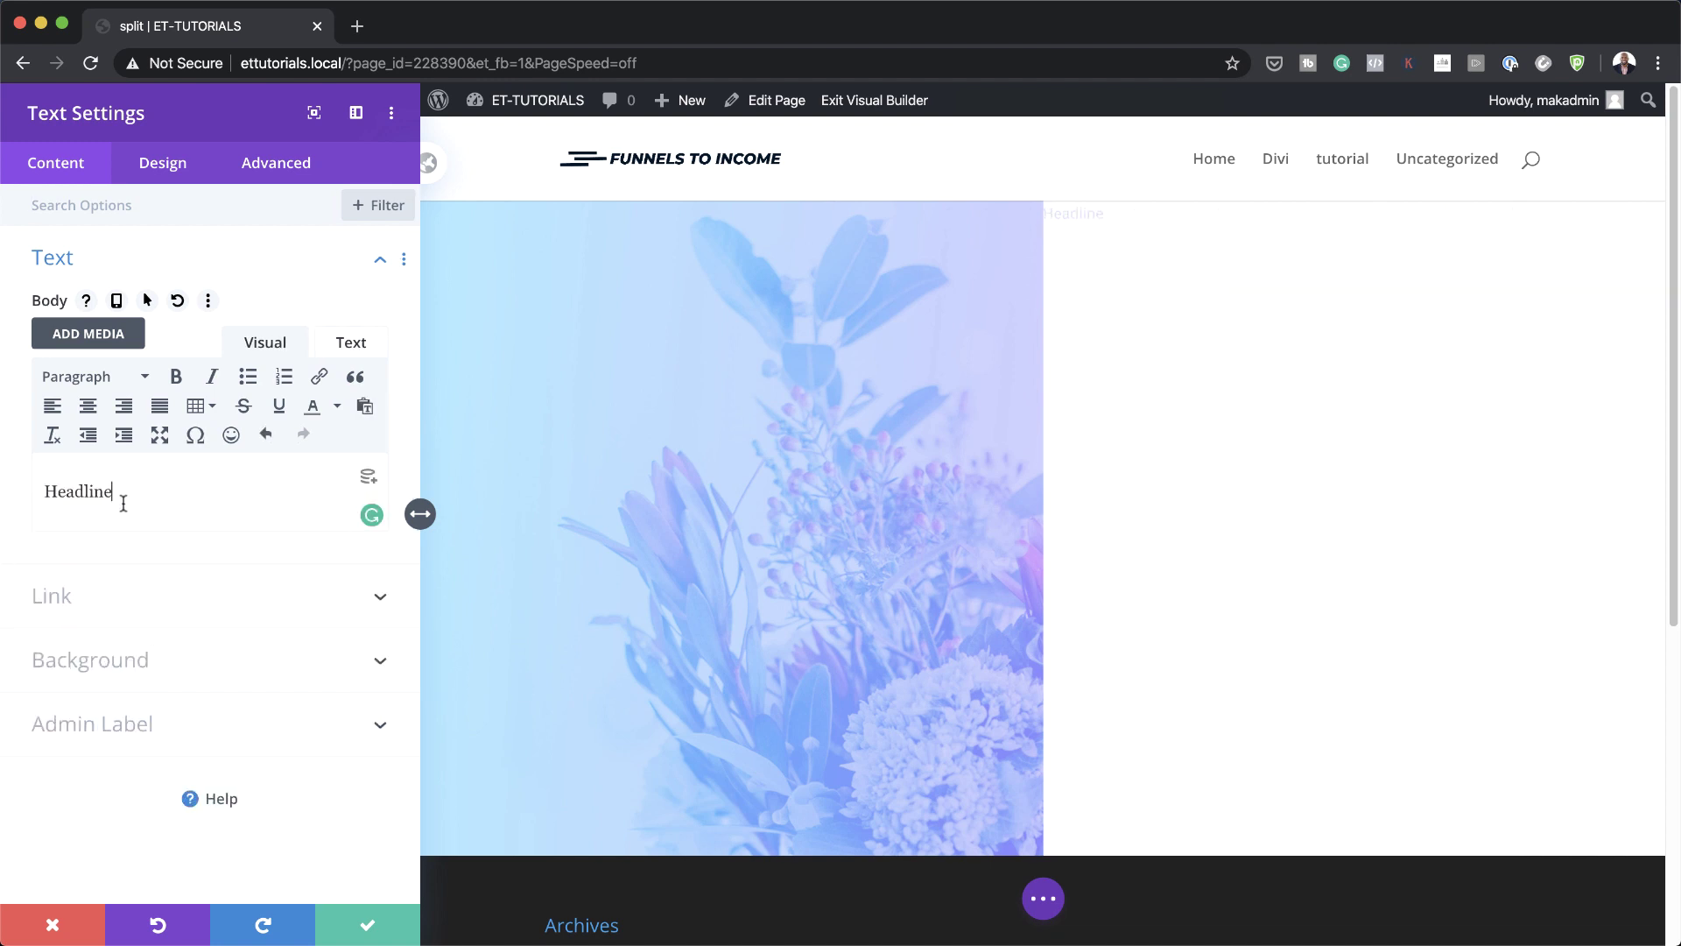
pyautogui.moveTo(123, 504); pyautogui.dragTo(1, 487)
pyautogui.click(123, 378)
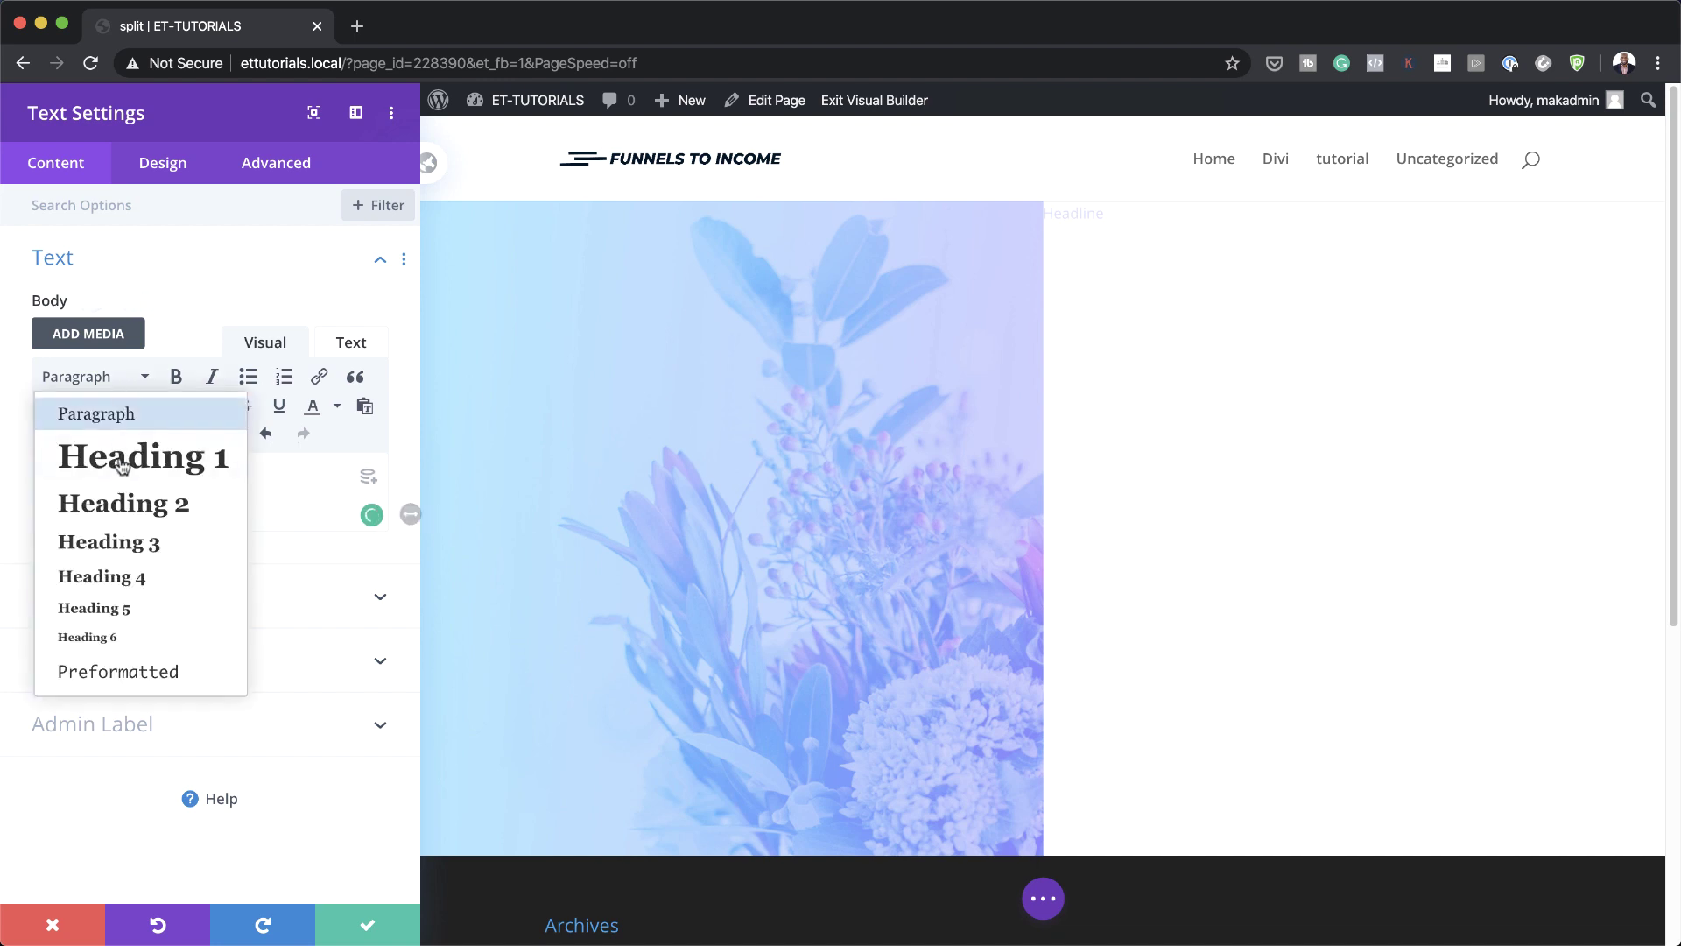
pyautogui.click(142, 454)
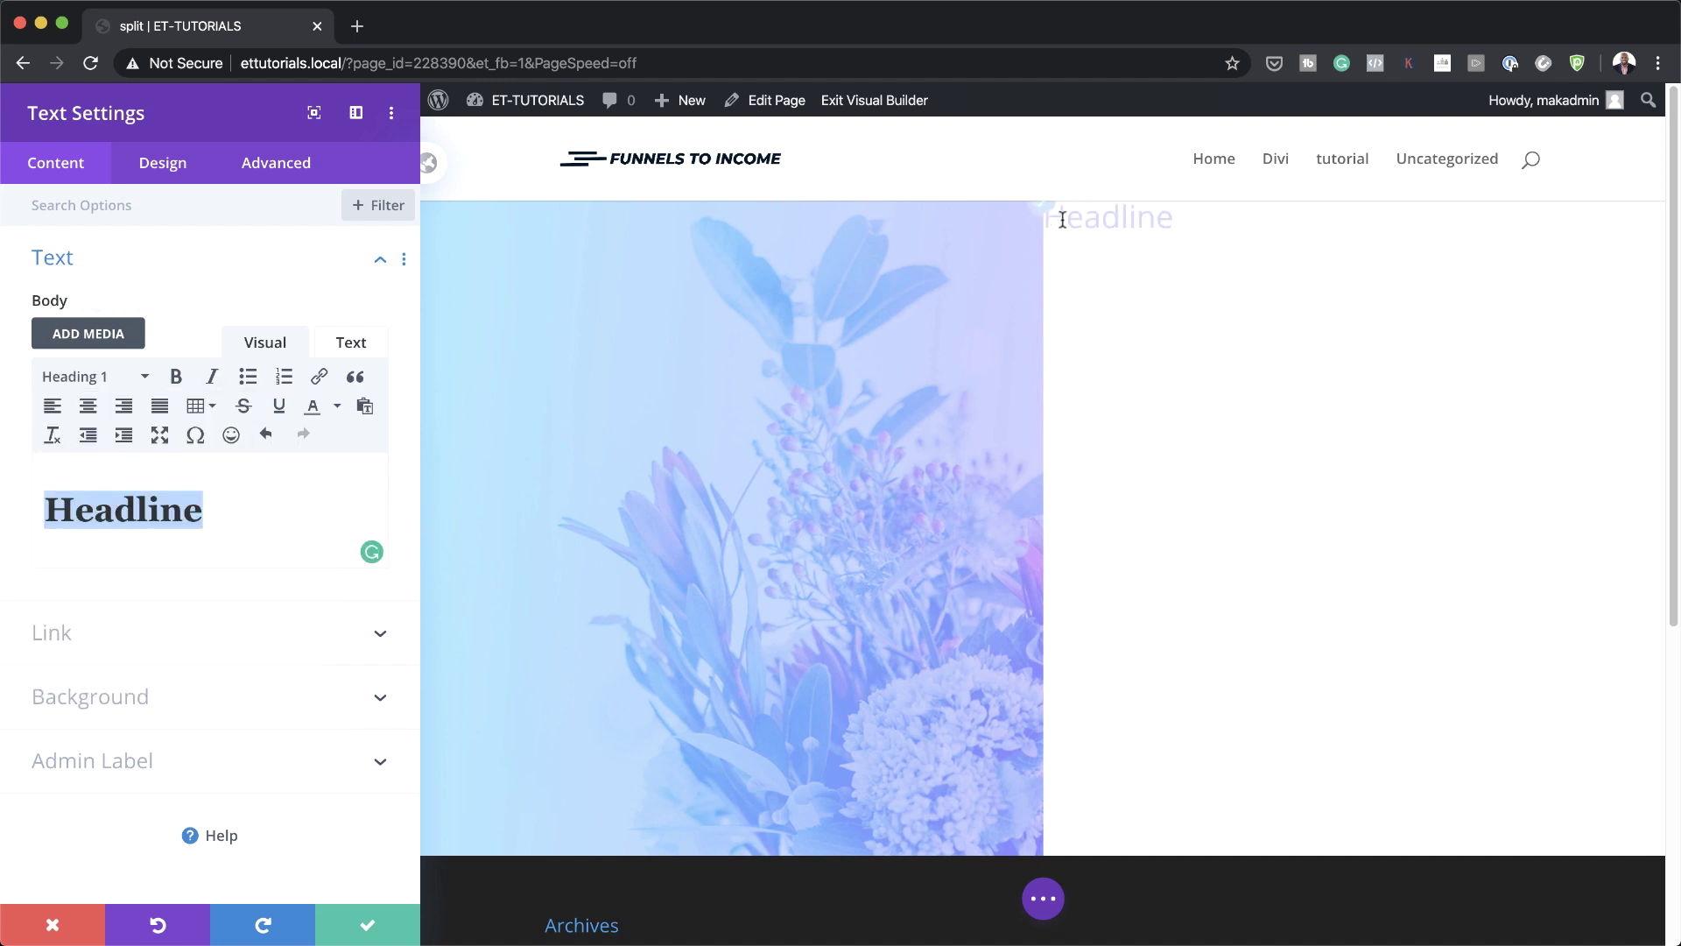
pyautogui.click(162, 163)
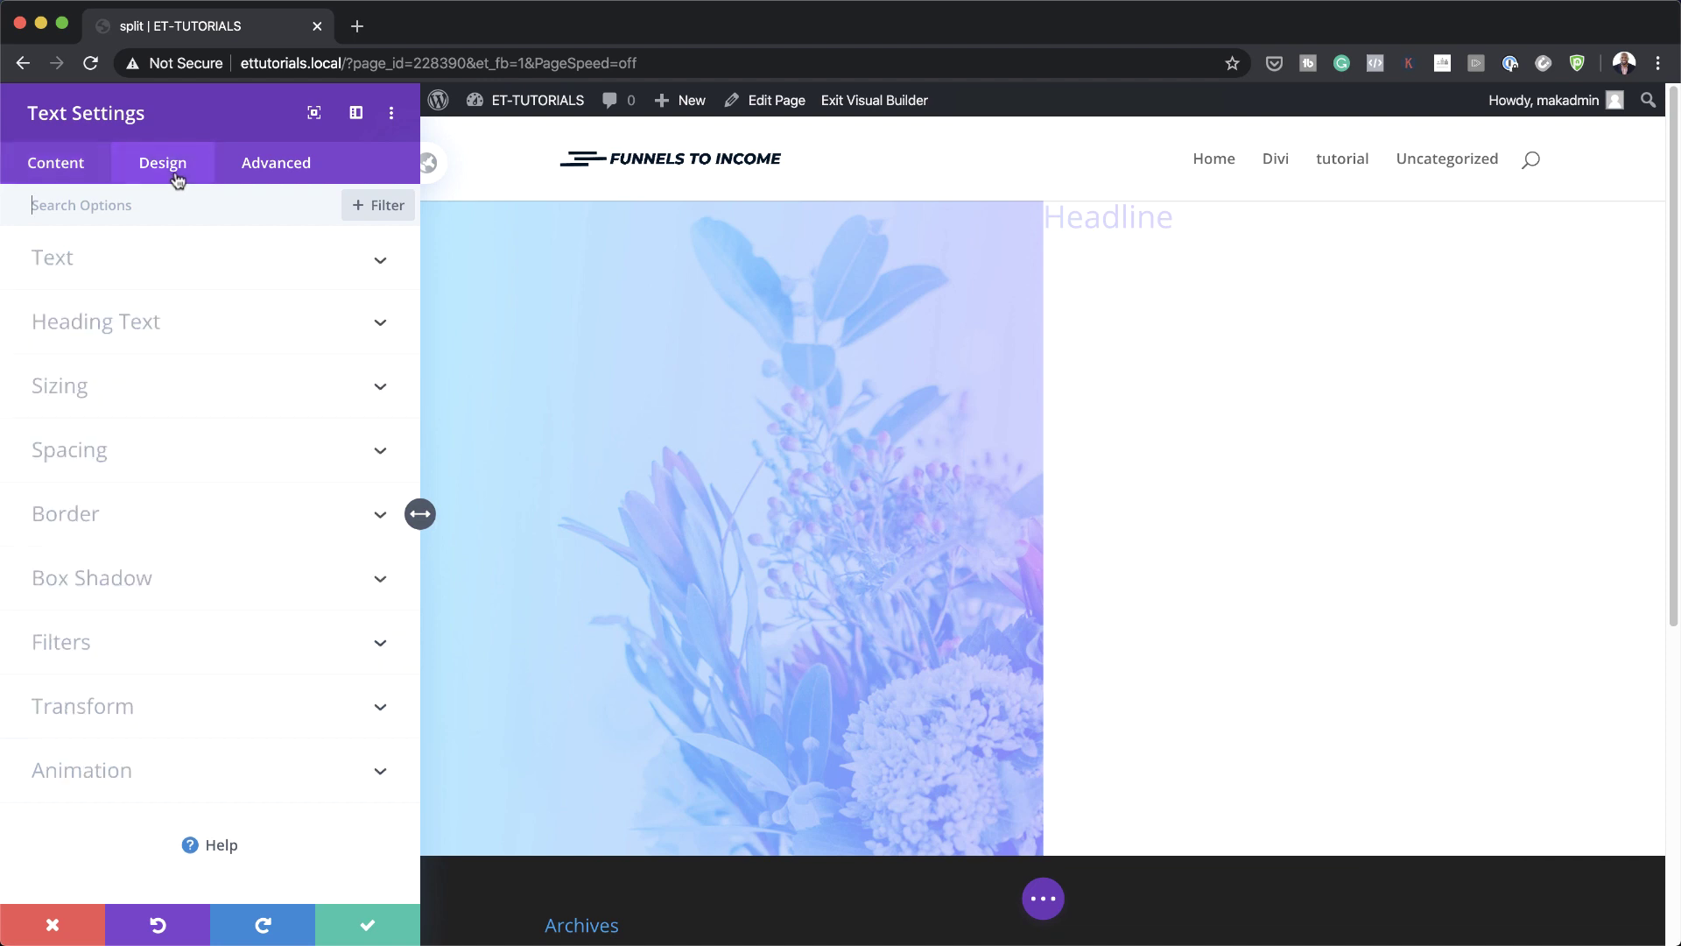
pyautogui.click(82, 322)
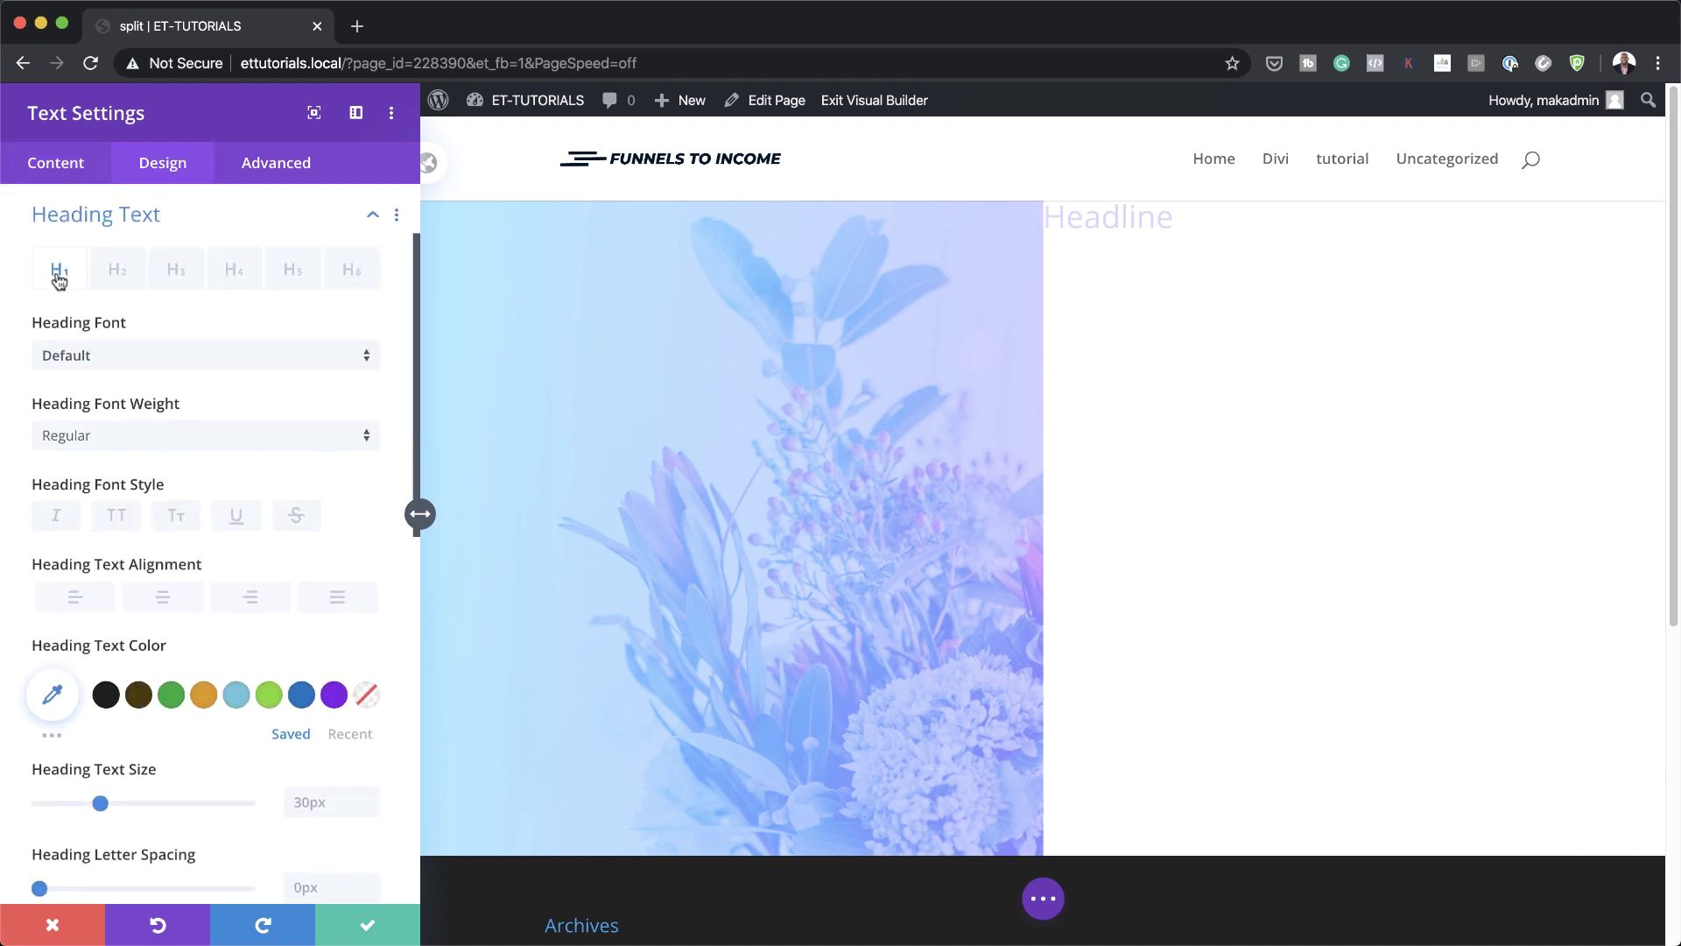
# Set the Heading 1 text to Poppins Bold in white.
pyautogui.click(118, 355)
pyautogui.click(146, 289)
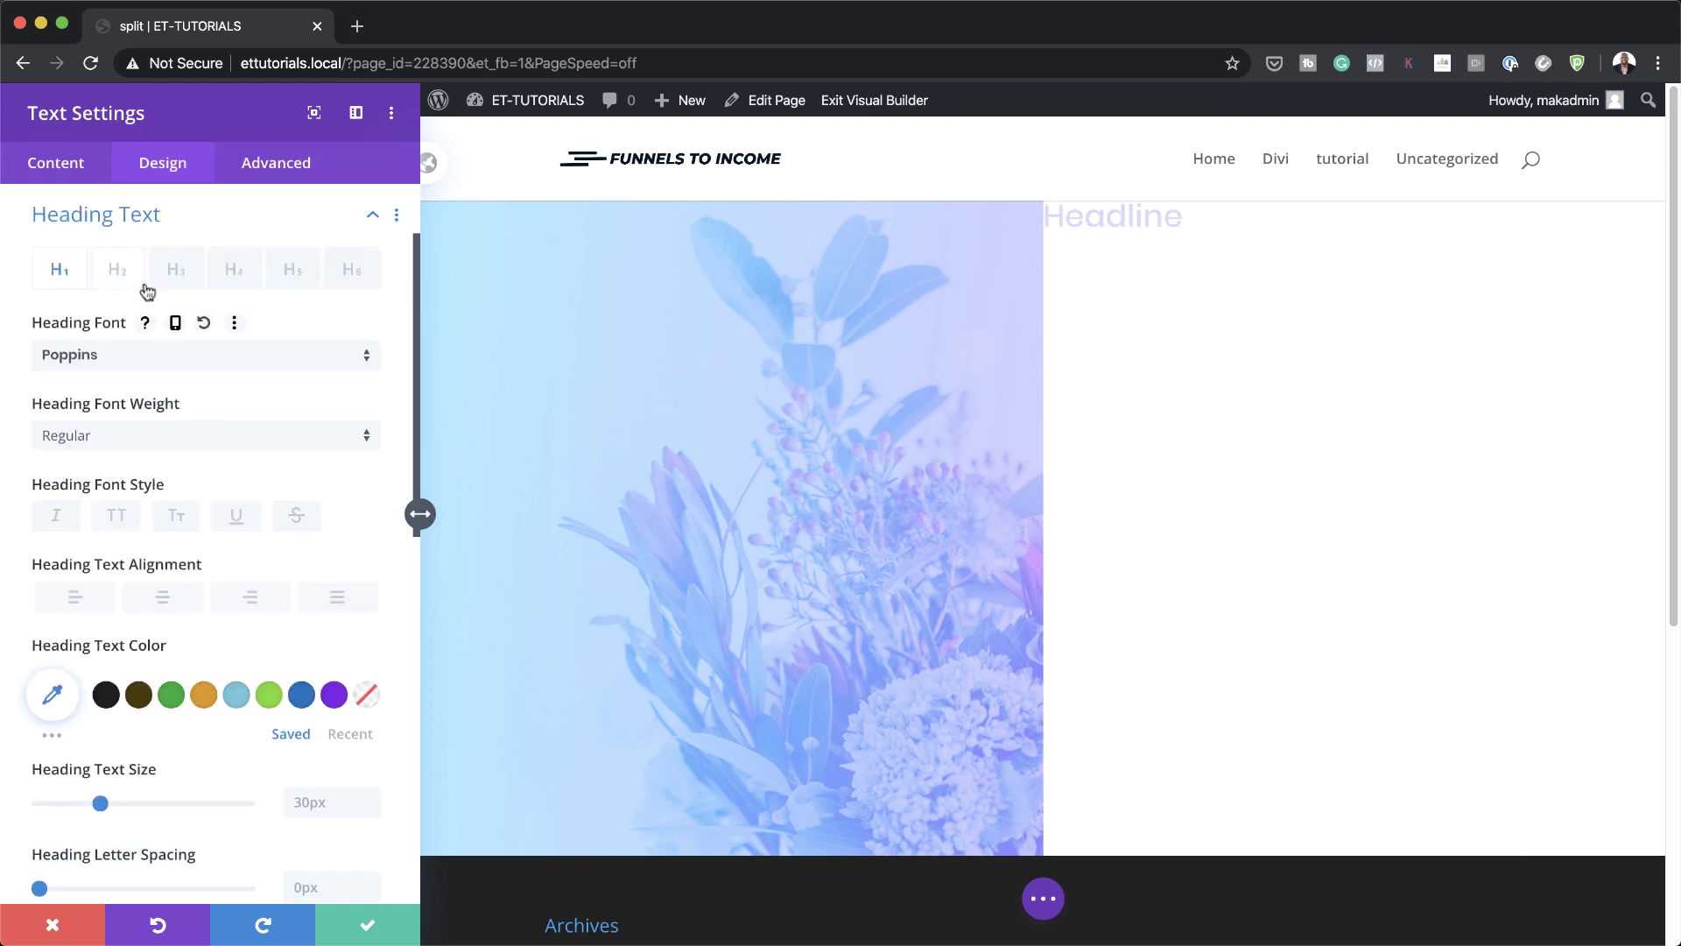
pyautogui.click(188, 439)
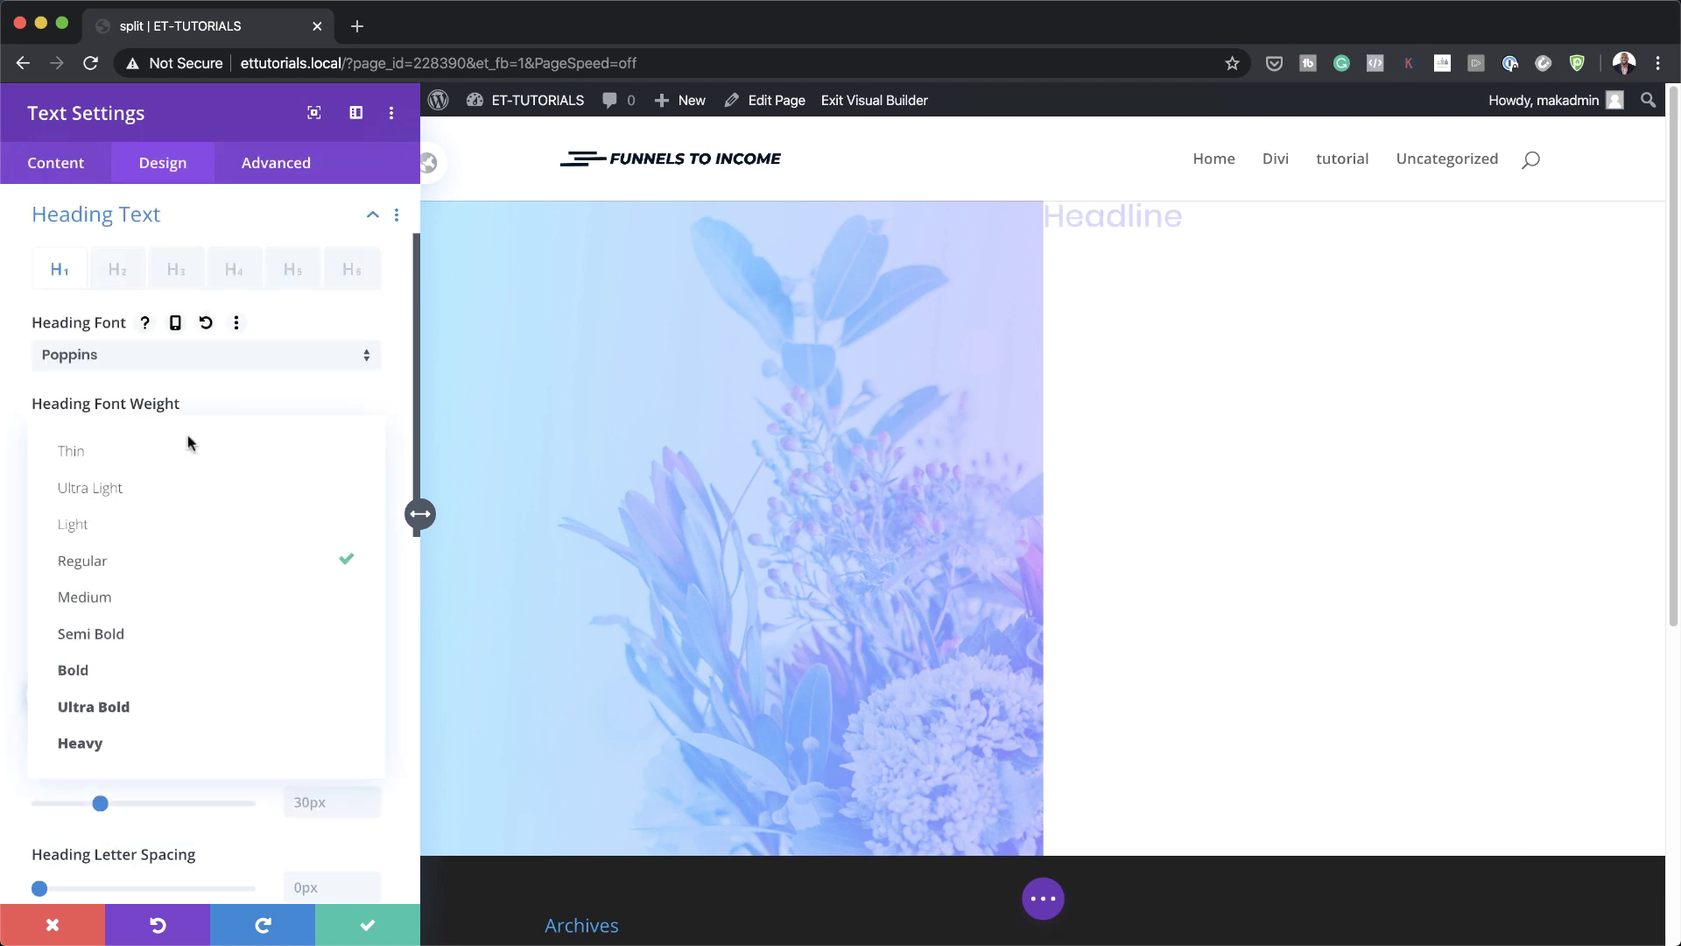
pyautogui.click(171, 679)
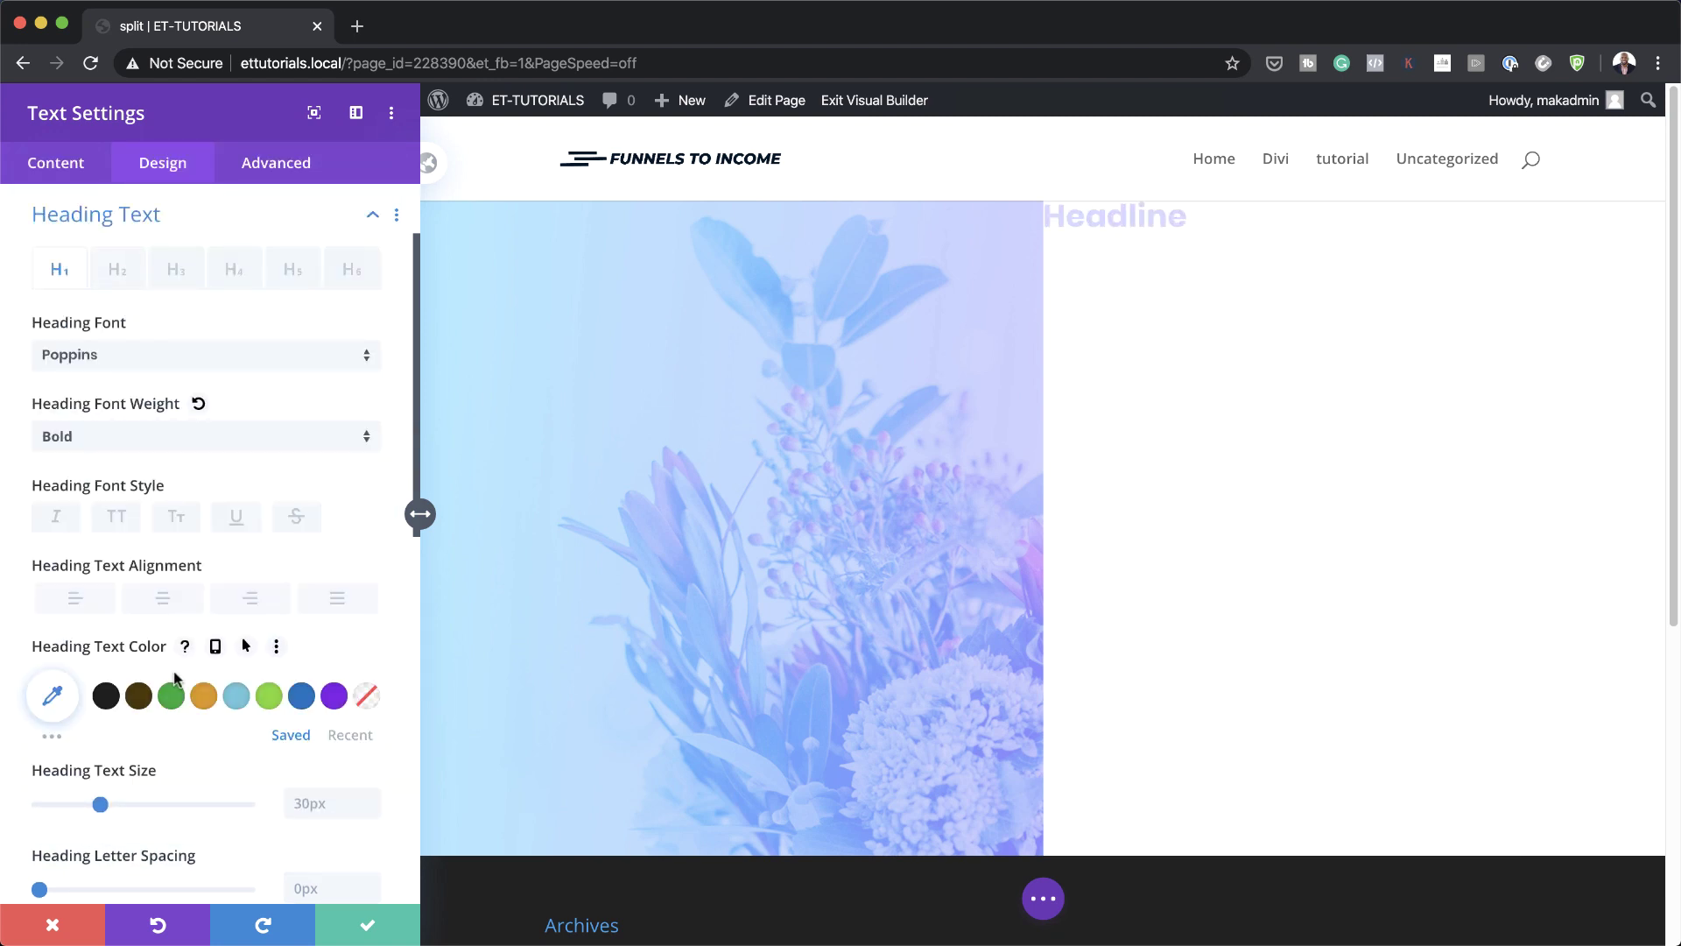
pyautogui.click(52, 696)
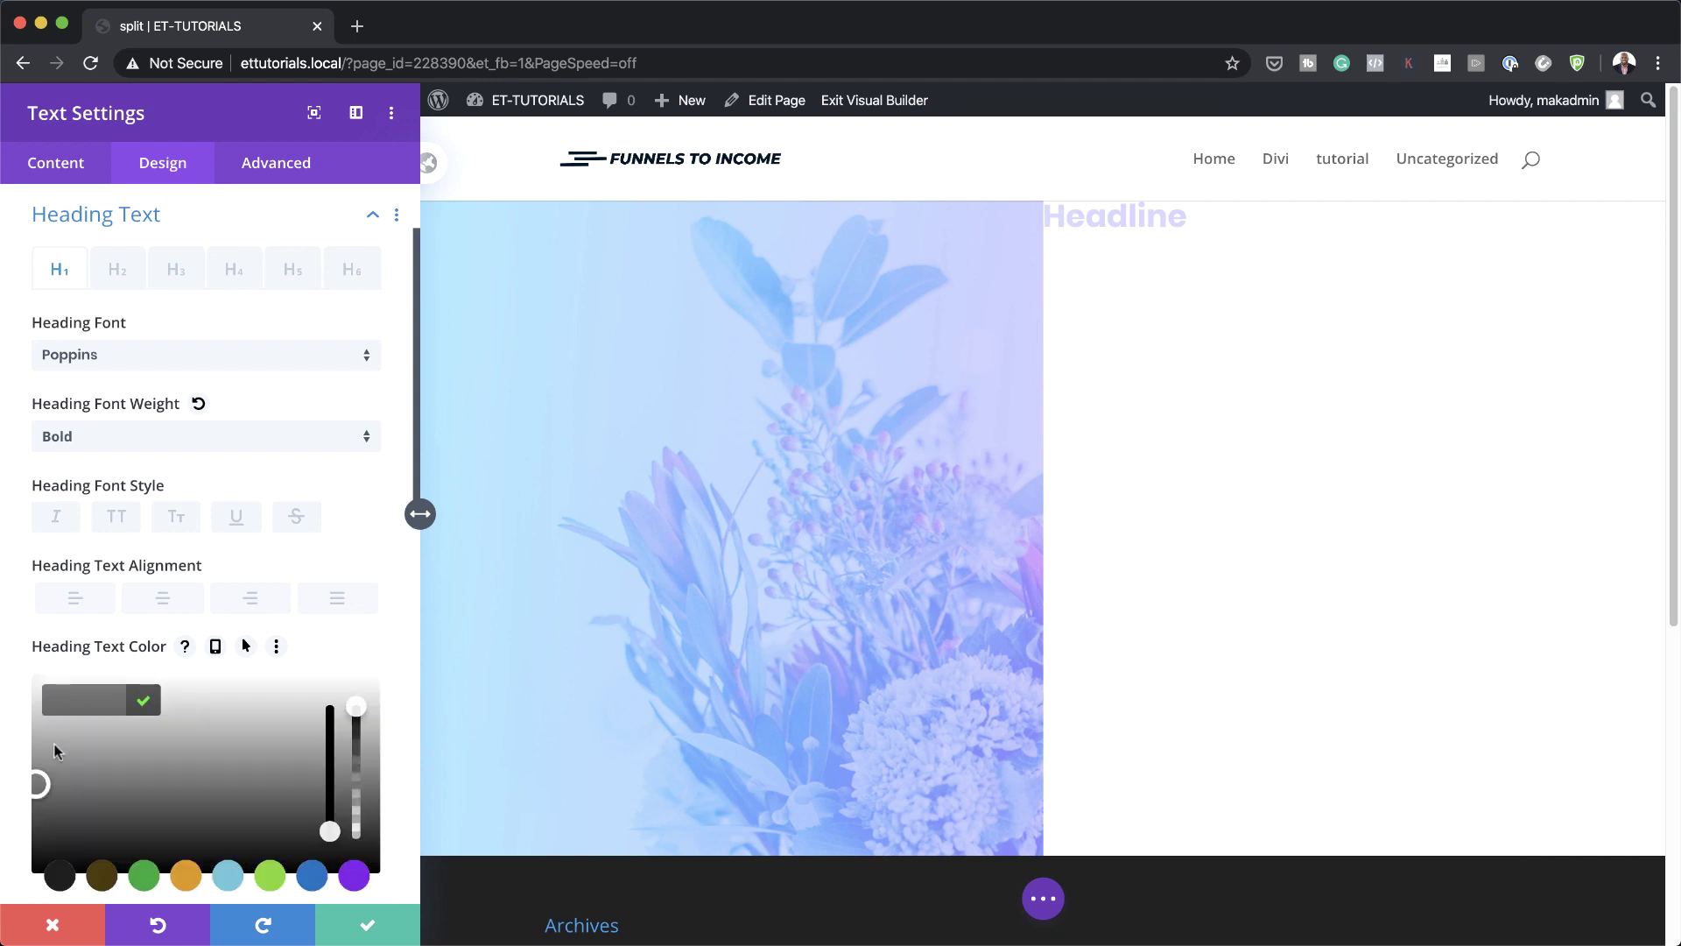
pyautogui.click(19, 652)
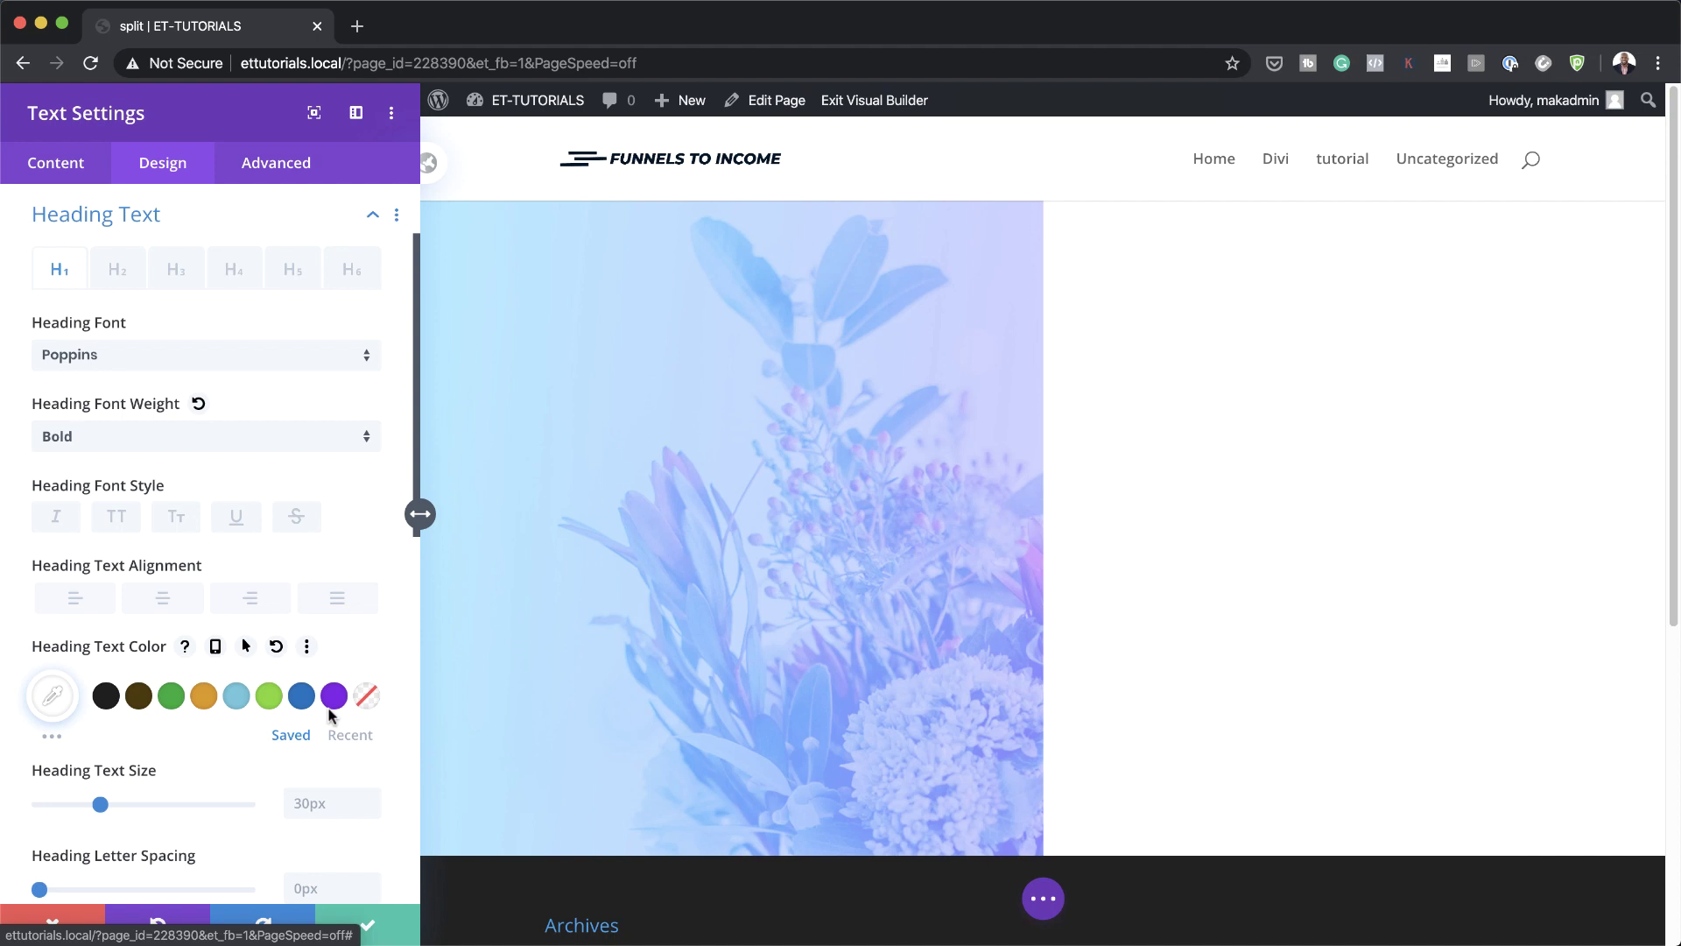
# Set the heading letter spacing to -0.2vw.
pyautogui.scroll(-3, 331, 714)
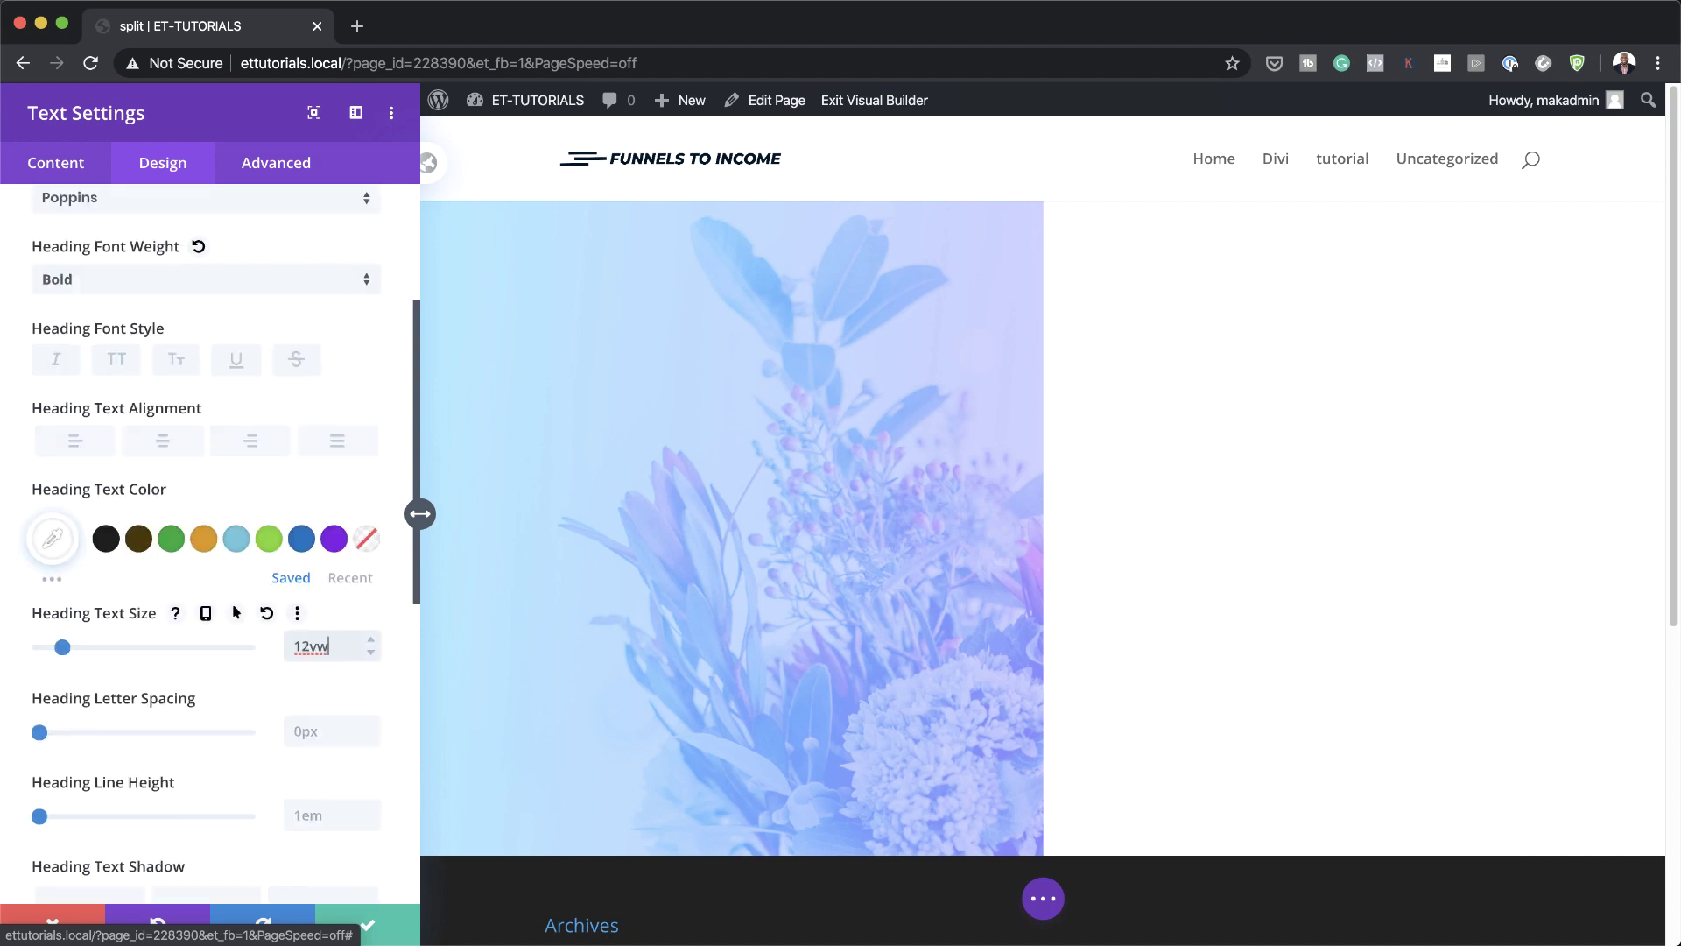
pyautogui.click(305, 729)
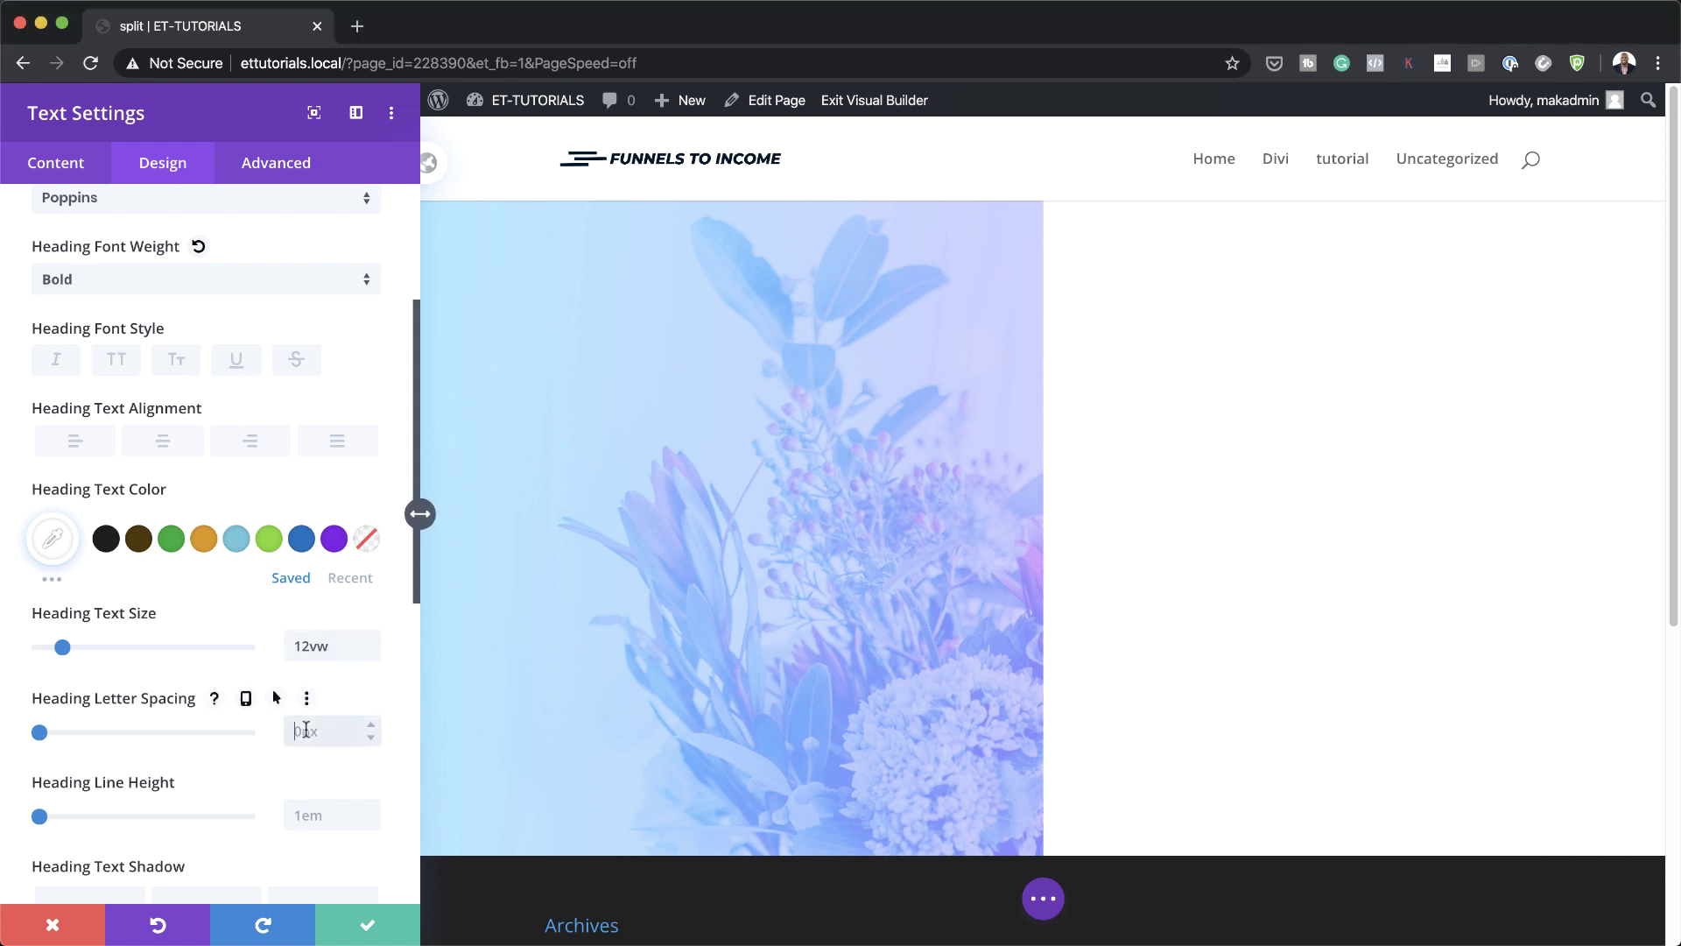
pyautogui.write('-0.2vw')
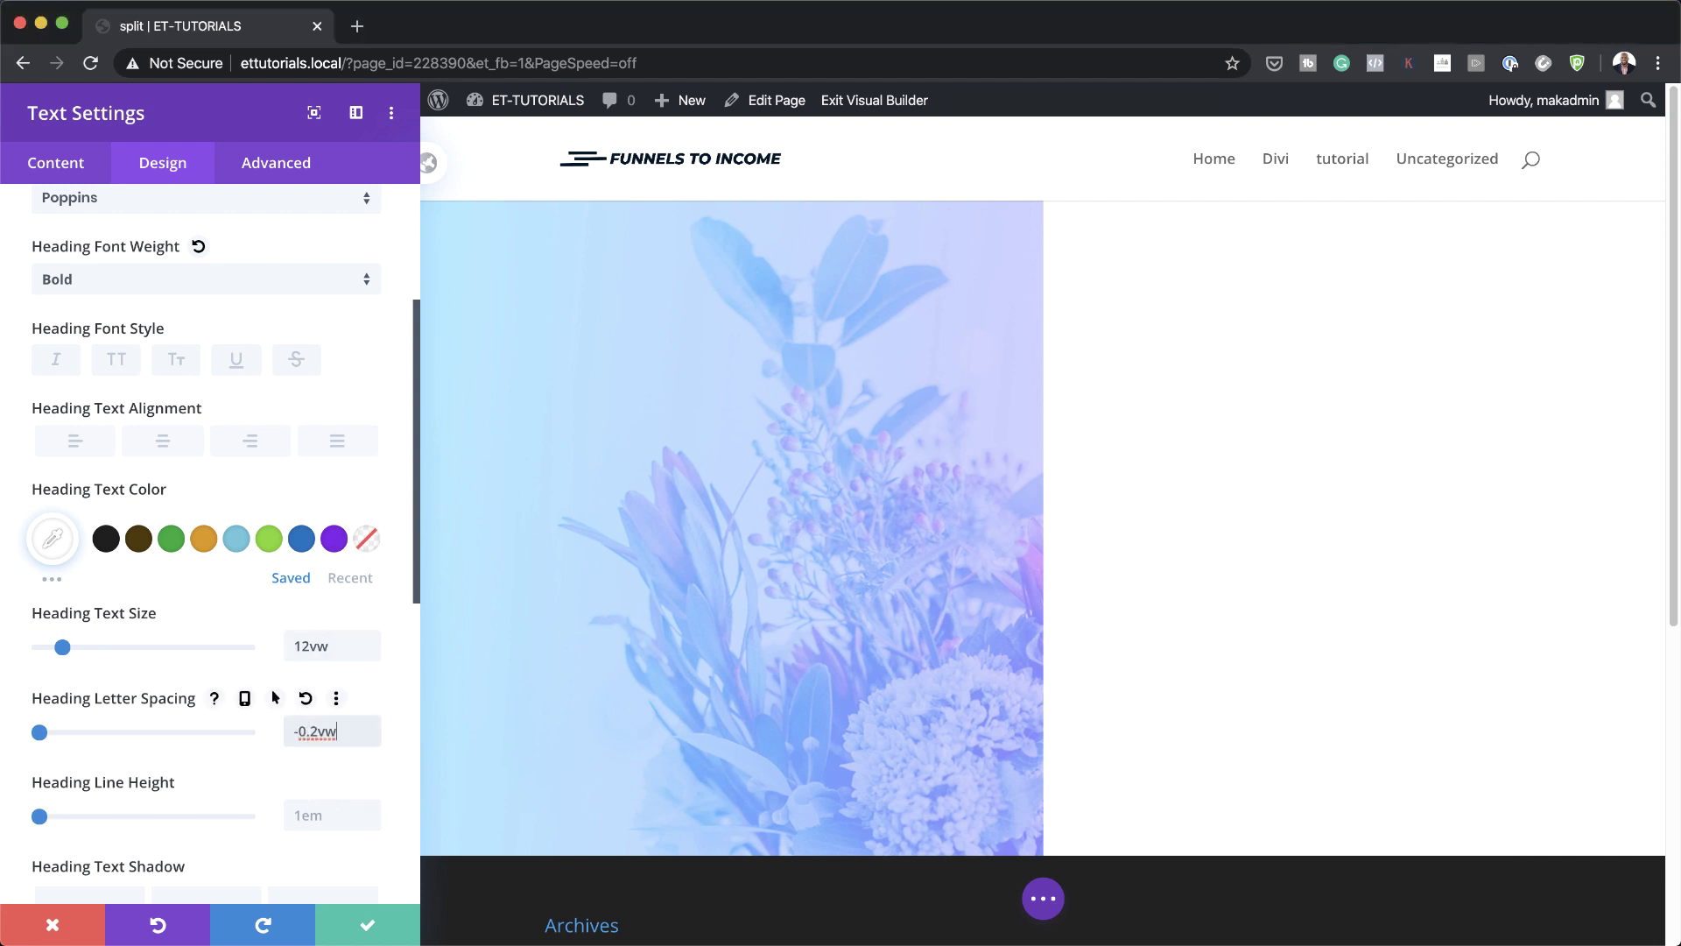
pyautogui.scroll(-5, 263, 711)
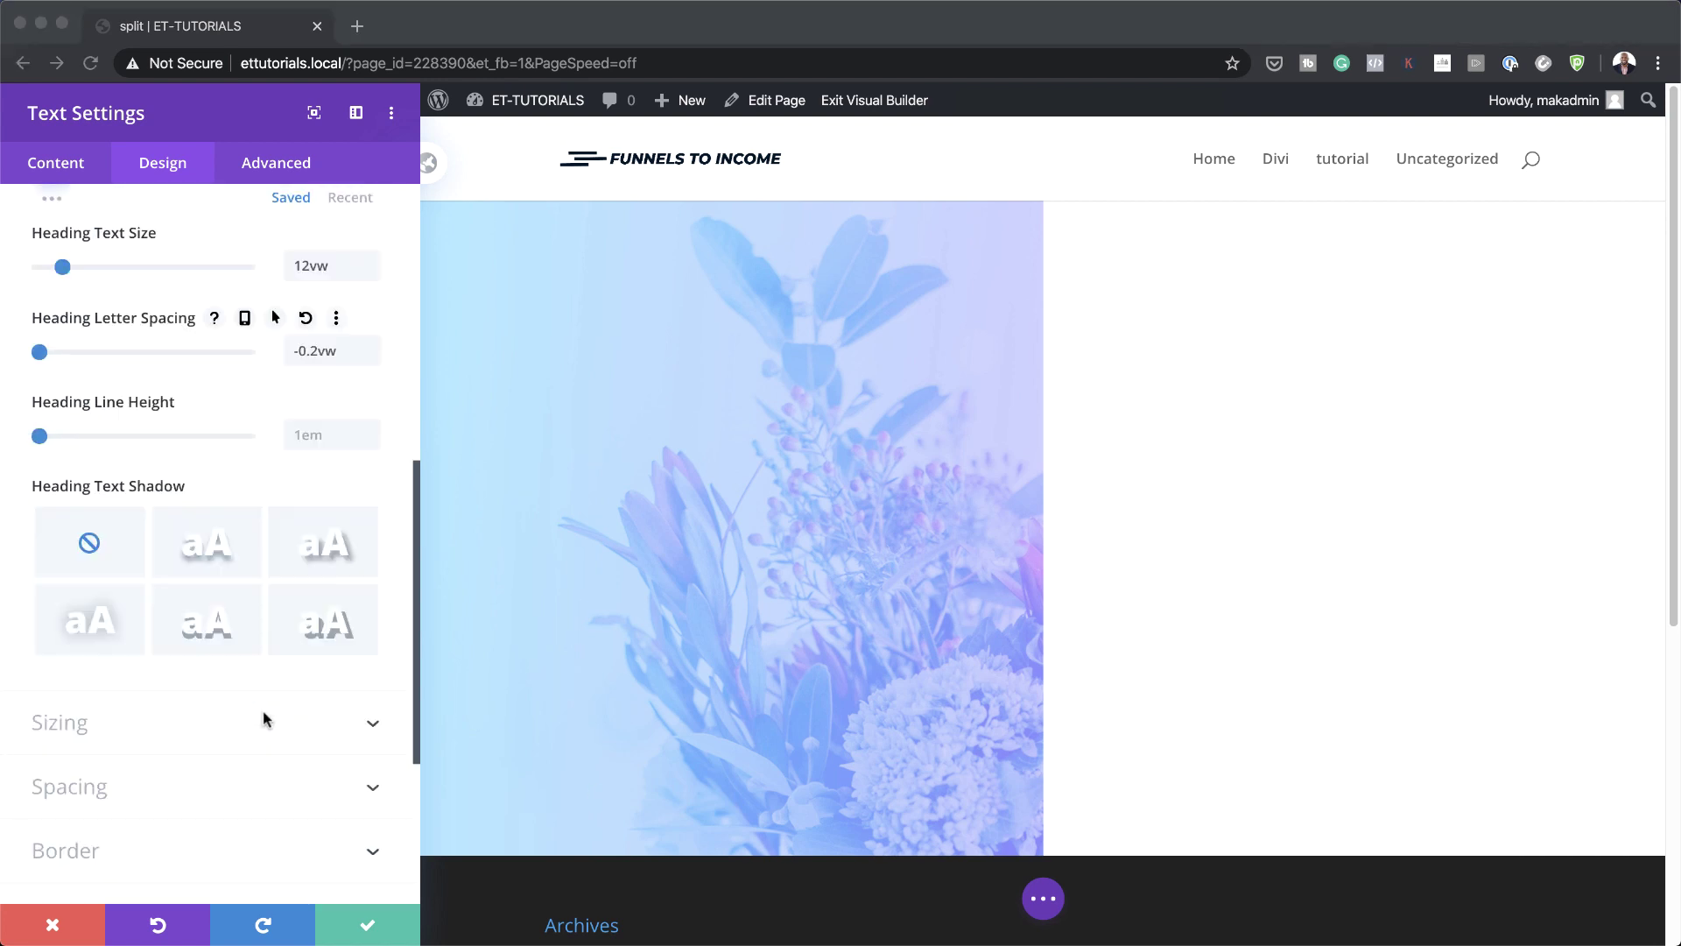
# Give the headline 18vw top, 2vw bottom and -27.3vw left margins.
pyautogui.click(105, 769)
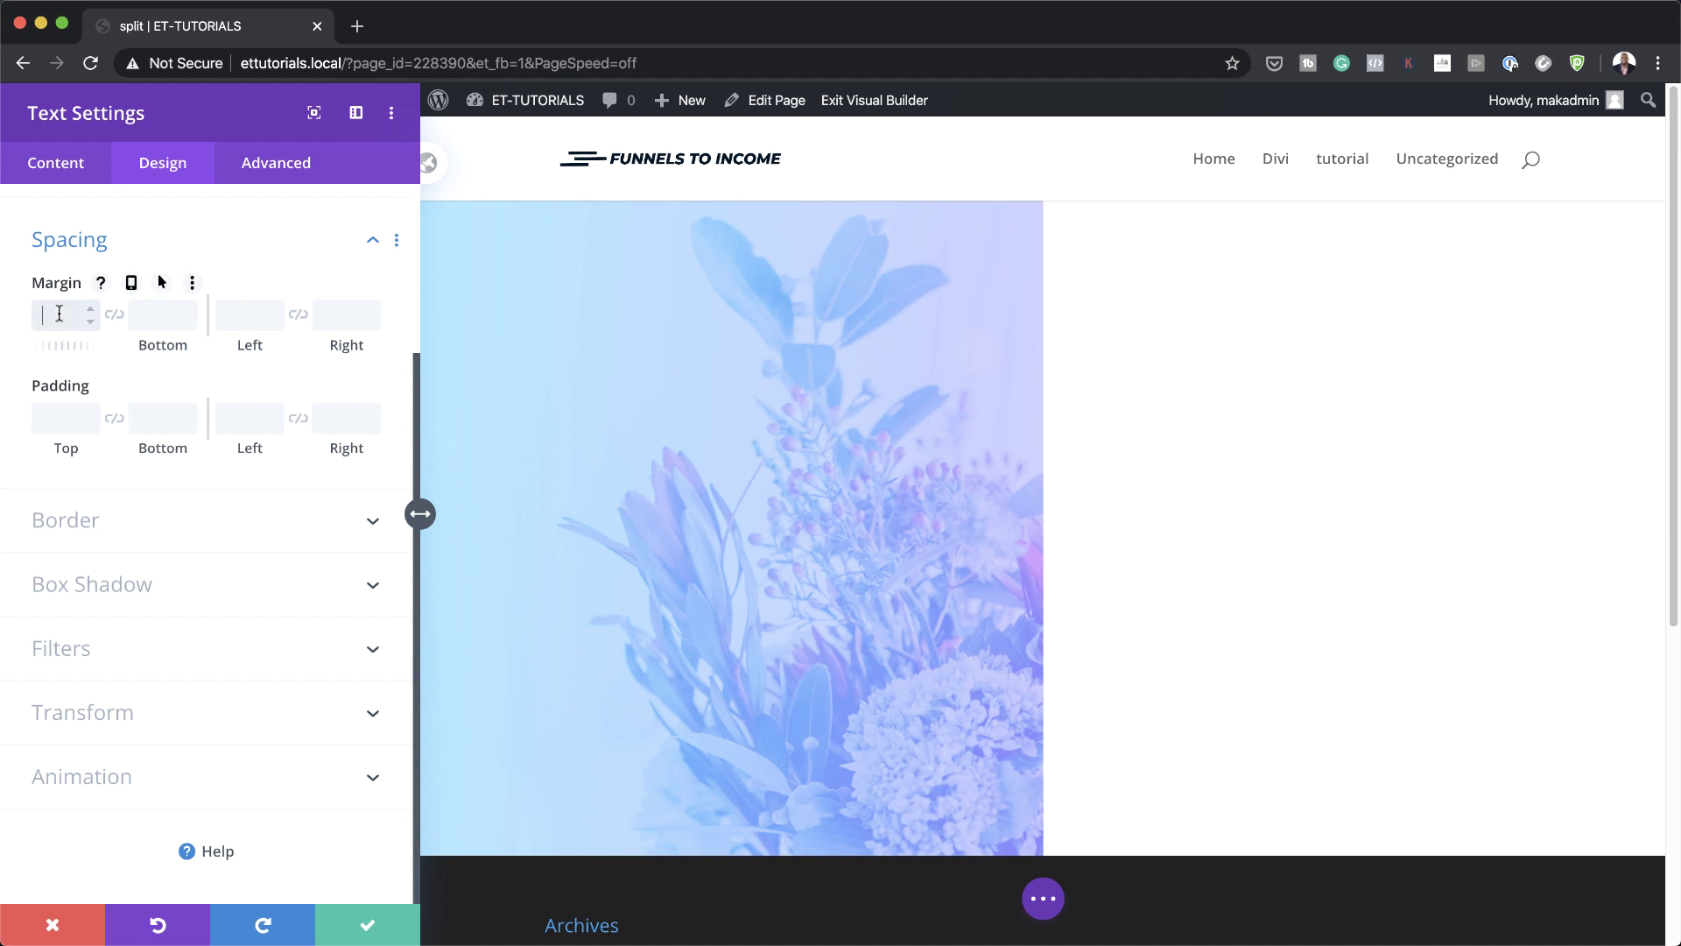
pyautogui.write('18vw')
pyautogui.click(147, 312)
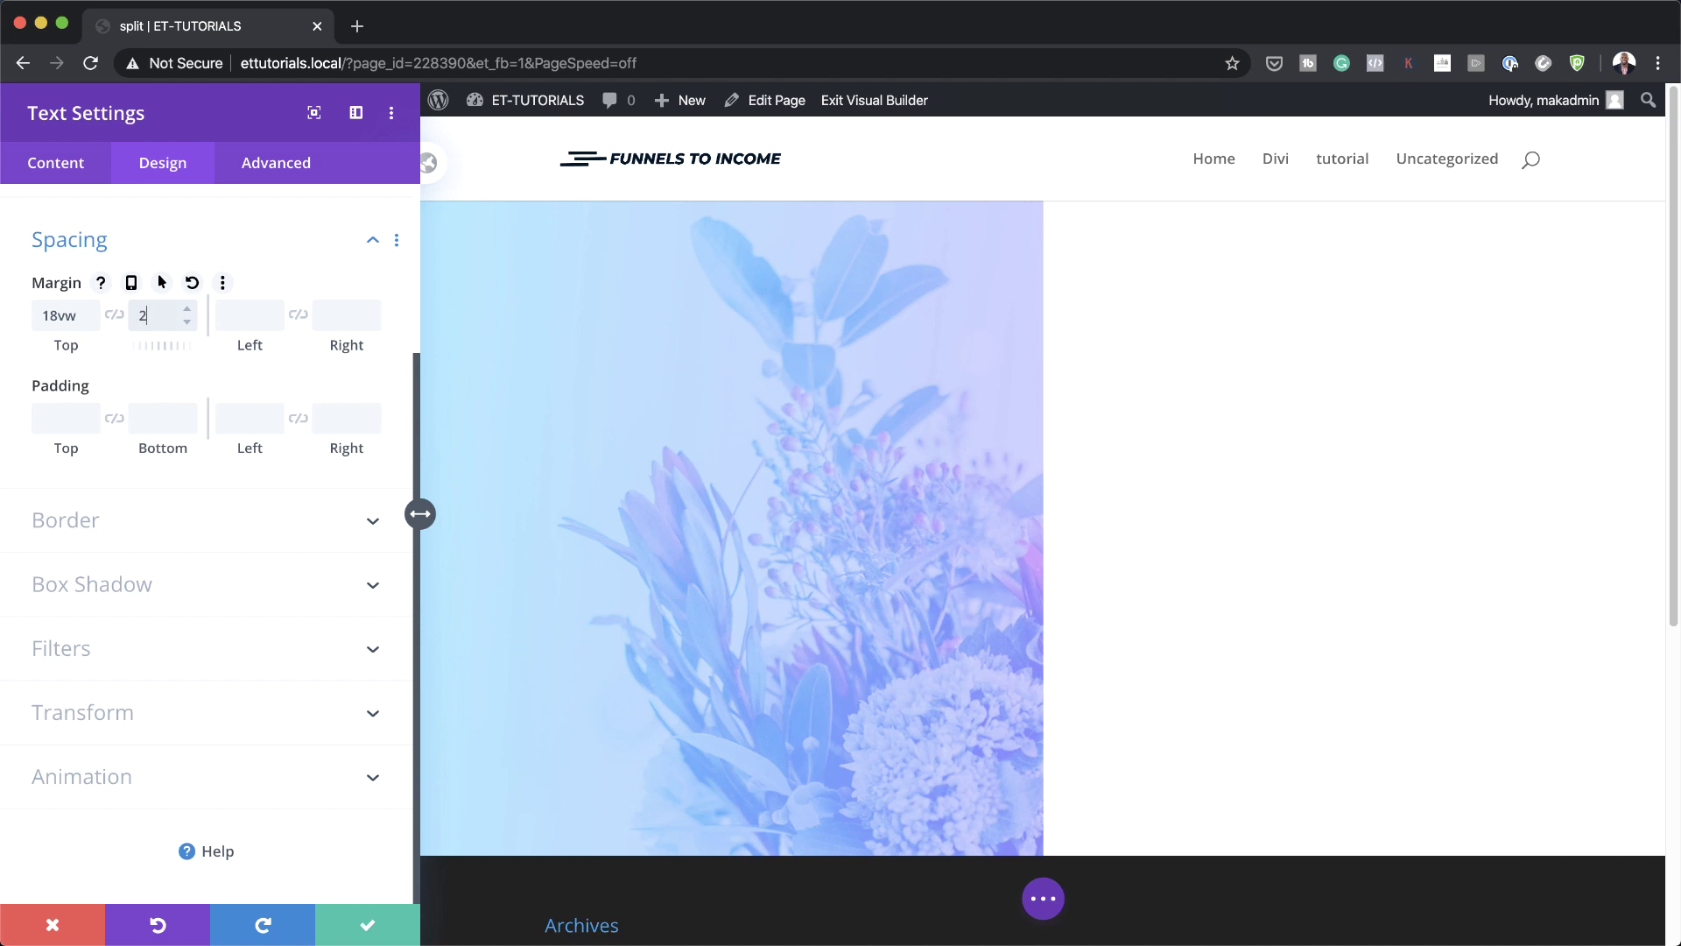
pyautogui.write('2vw')
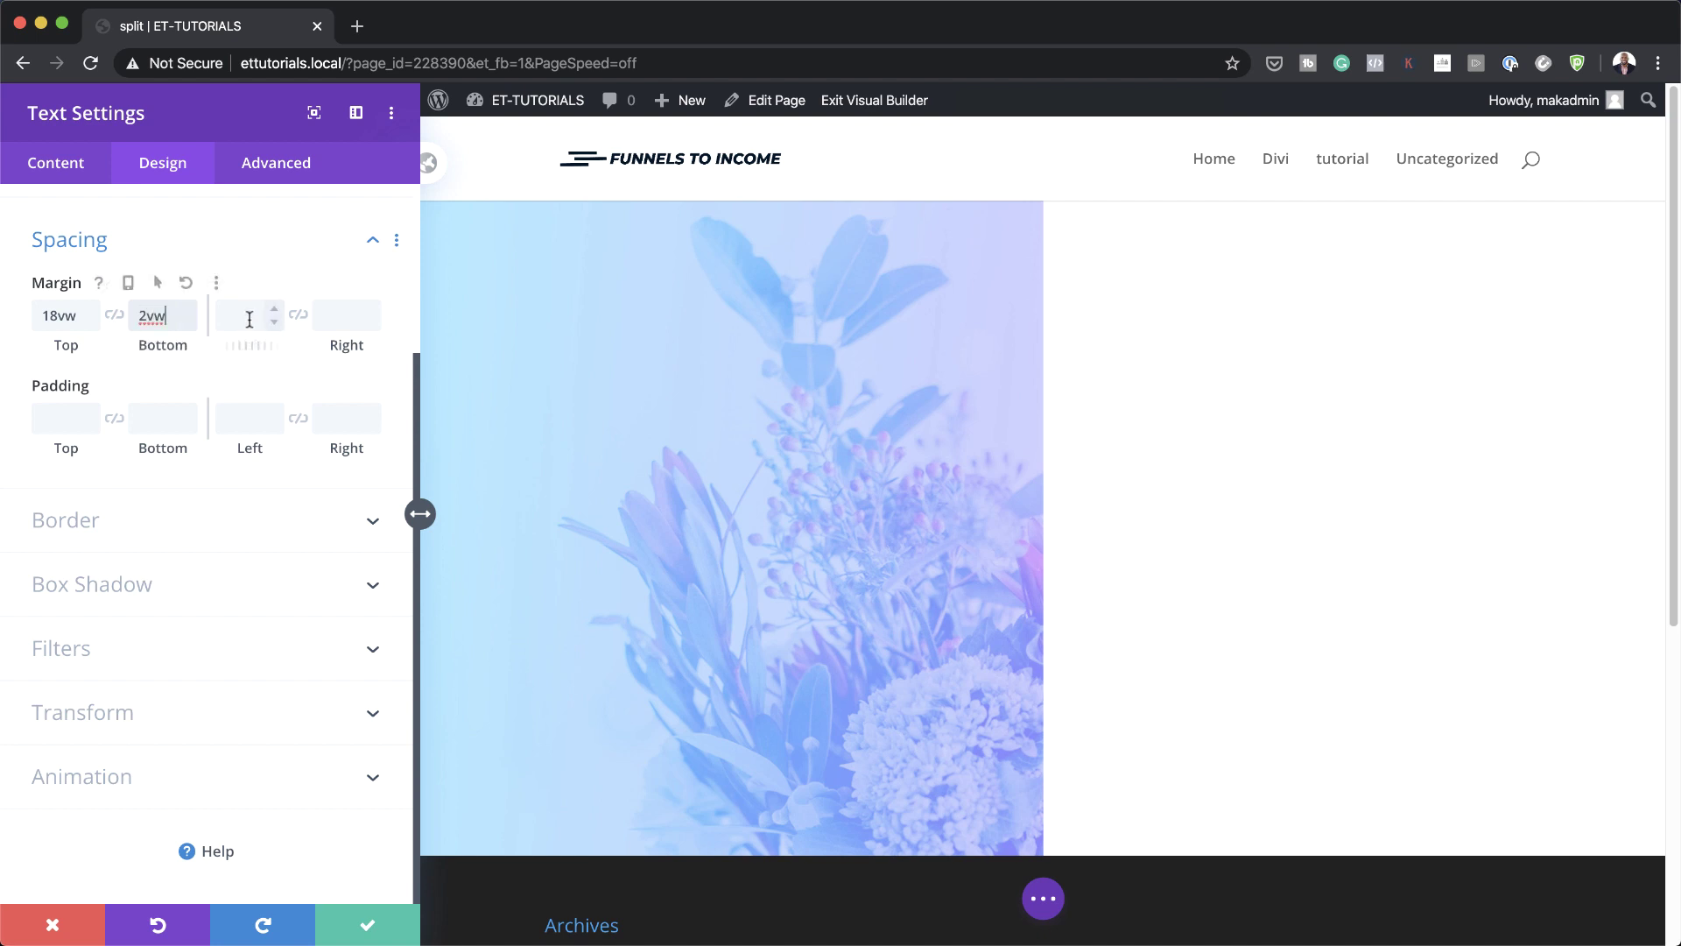
pyautogui.click(250, 317)
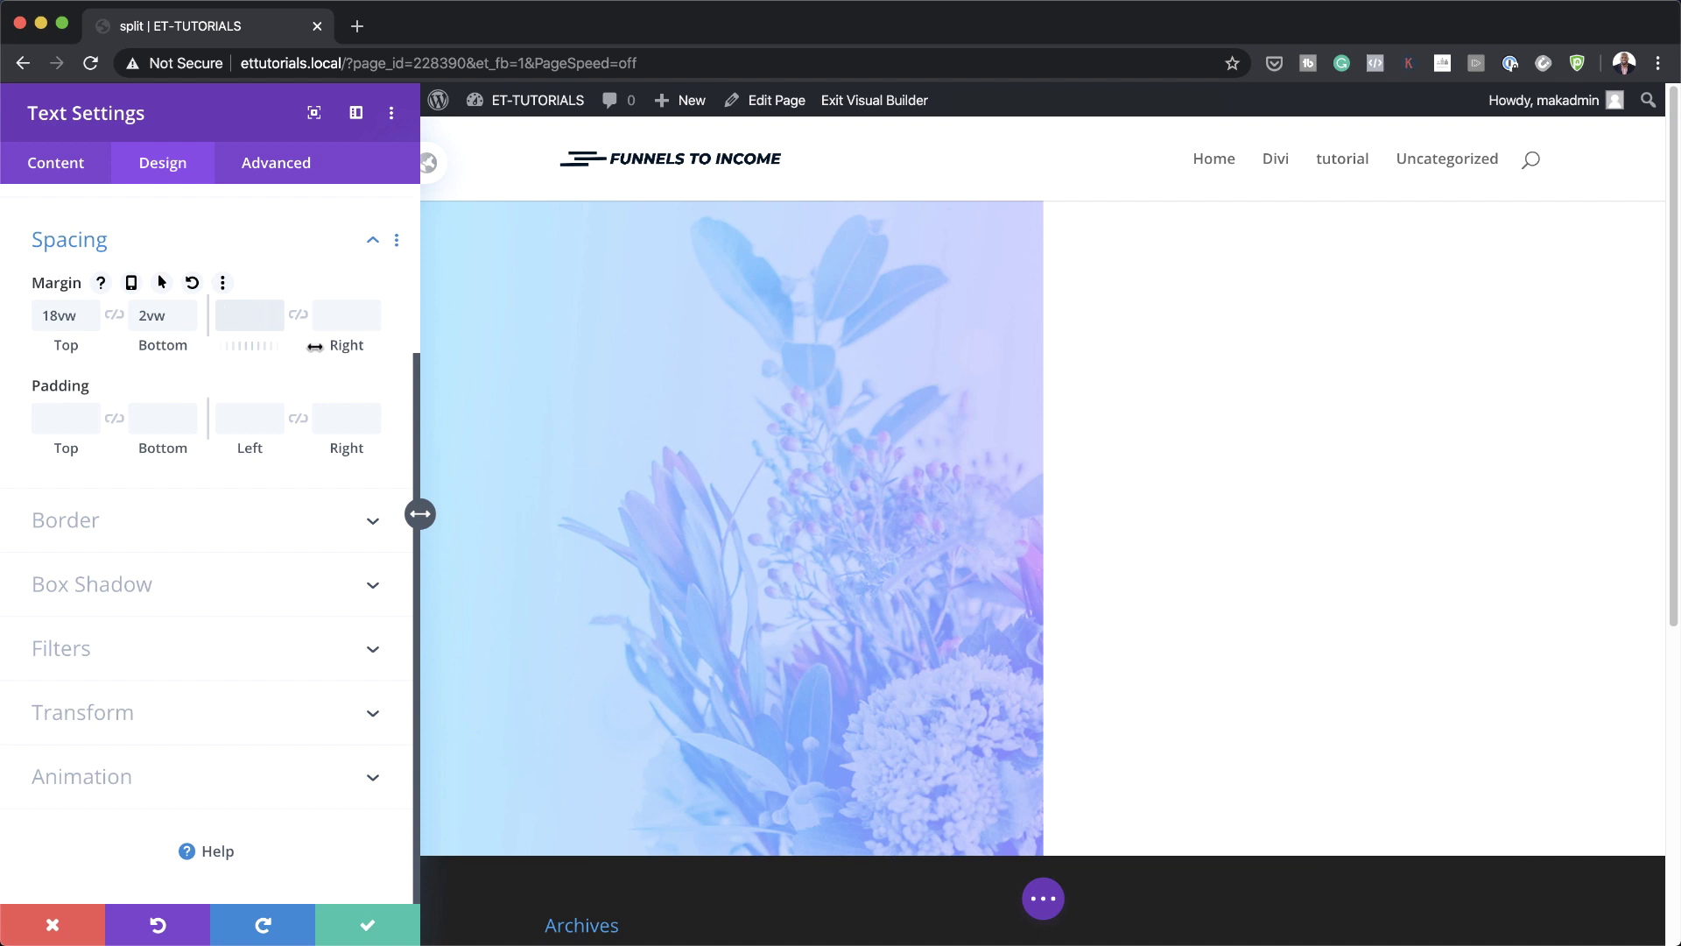
pyautogui.write('-27.3vw')
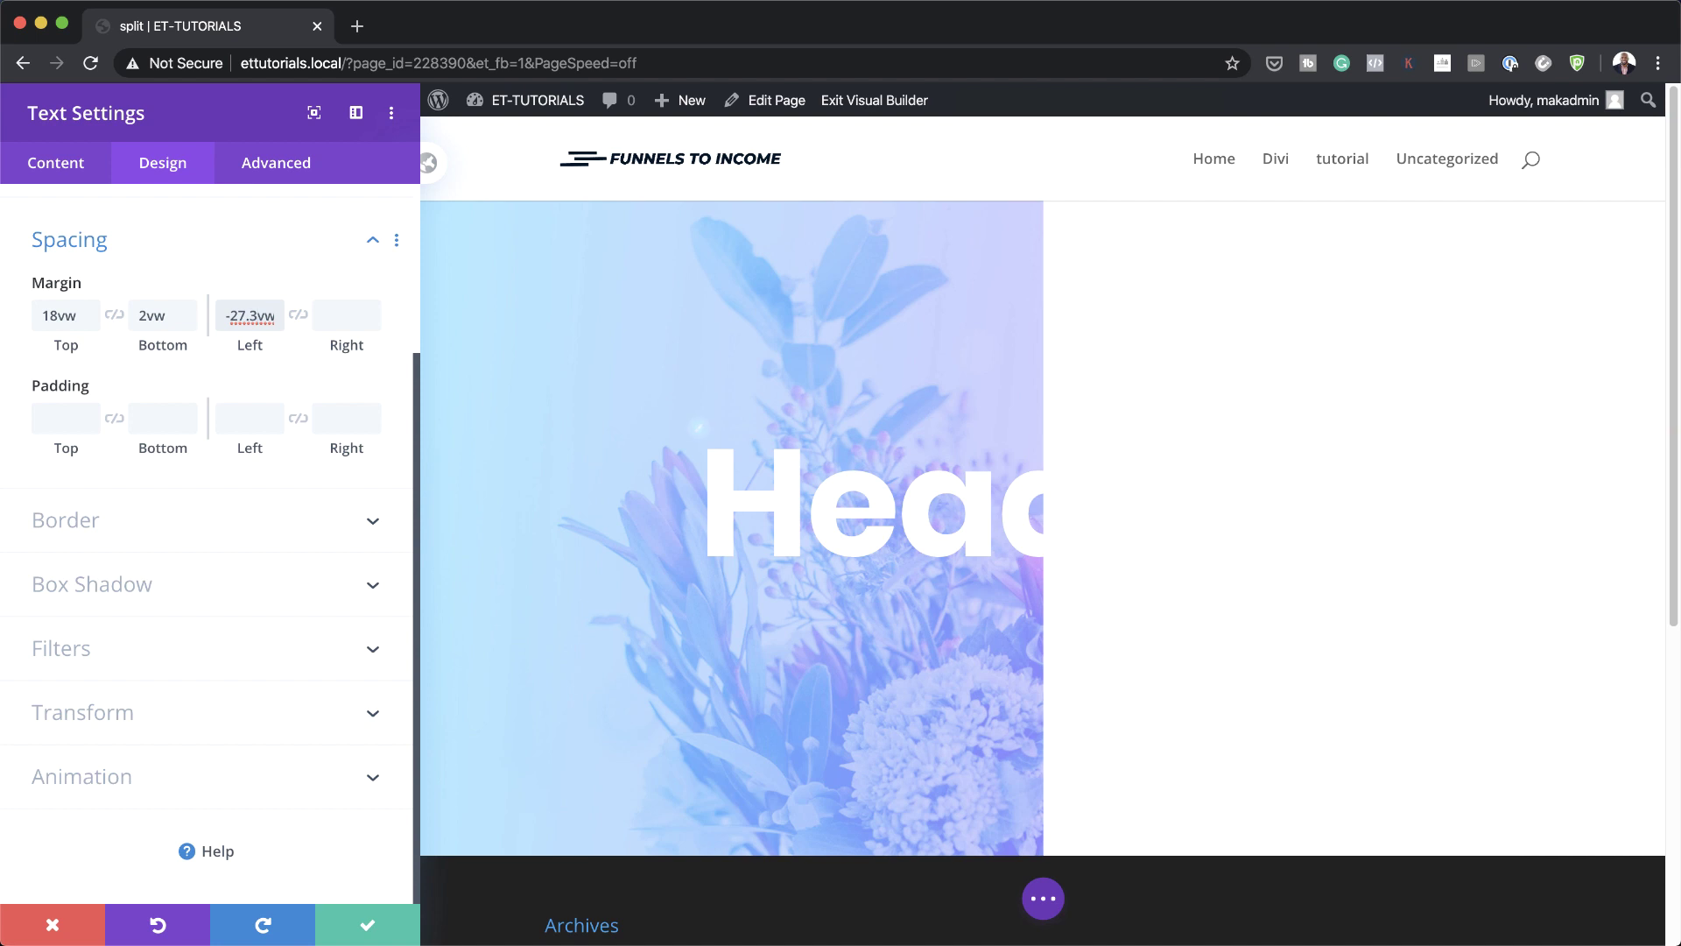
# Set the headline's blend mode to Difference.
pyautogui.click(245, 649)
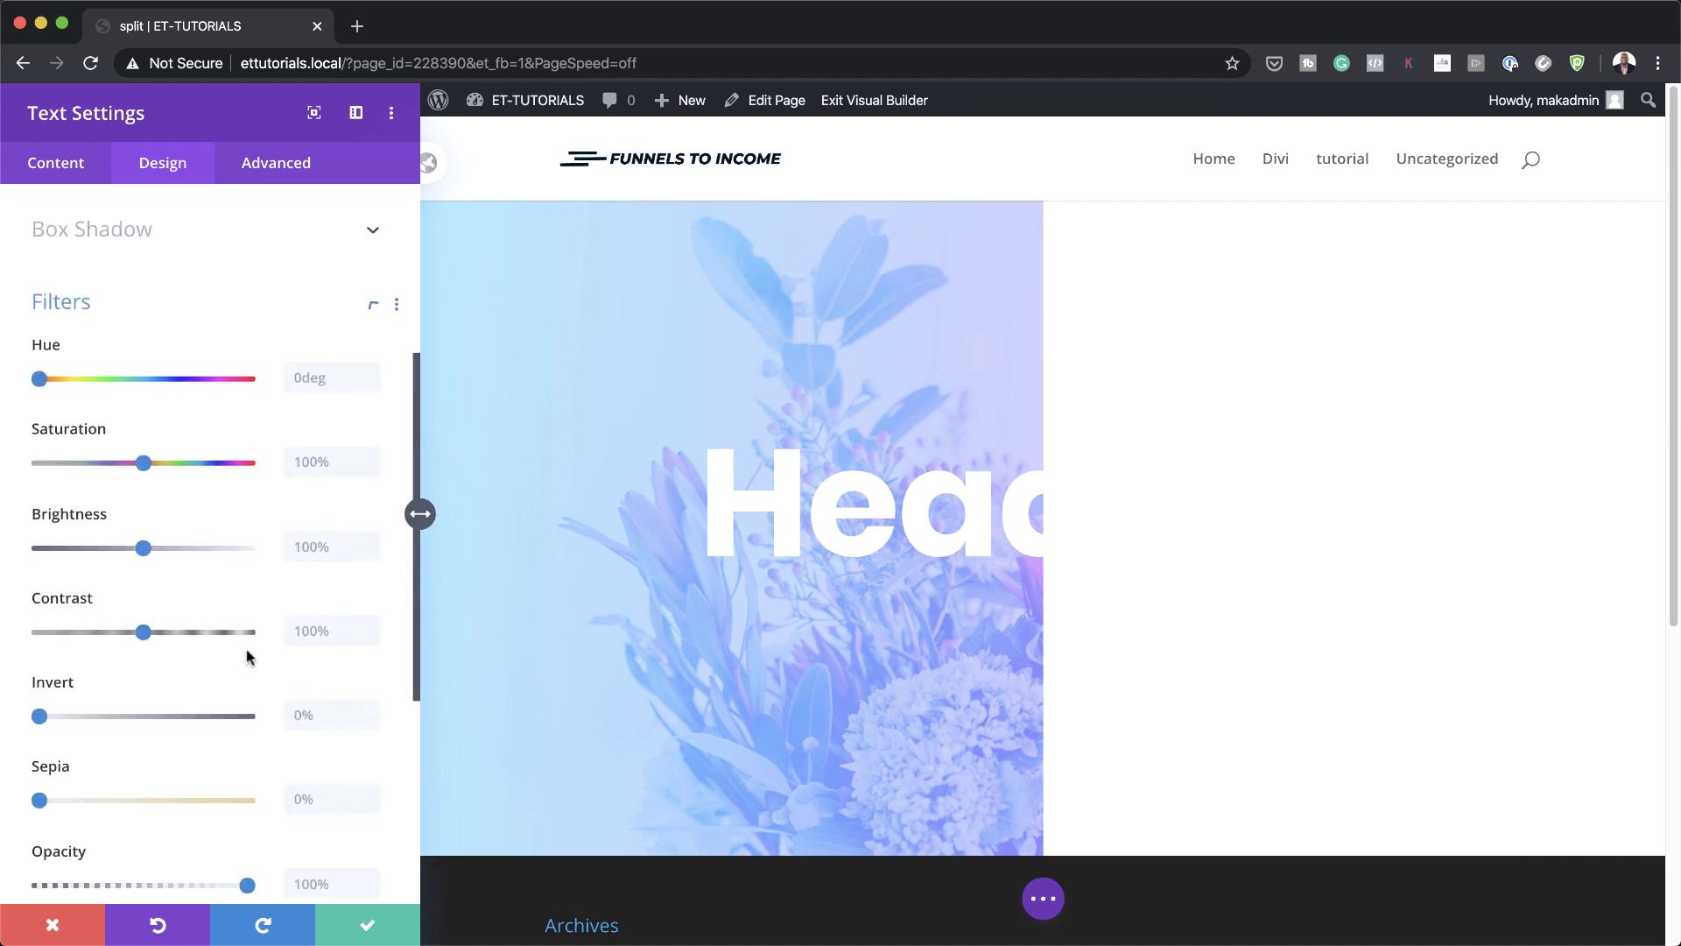
pyautogui.scroll(-5, 193, 806)
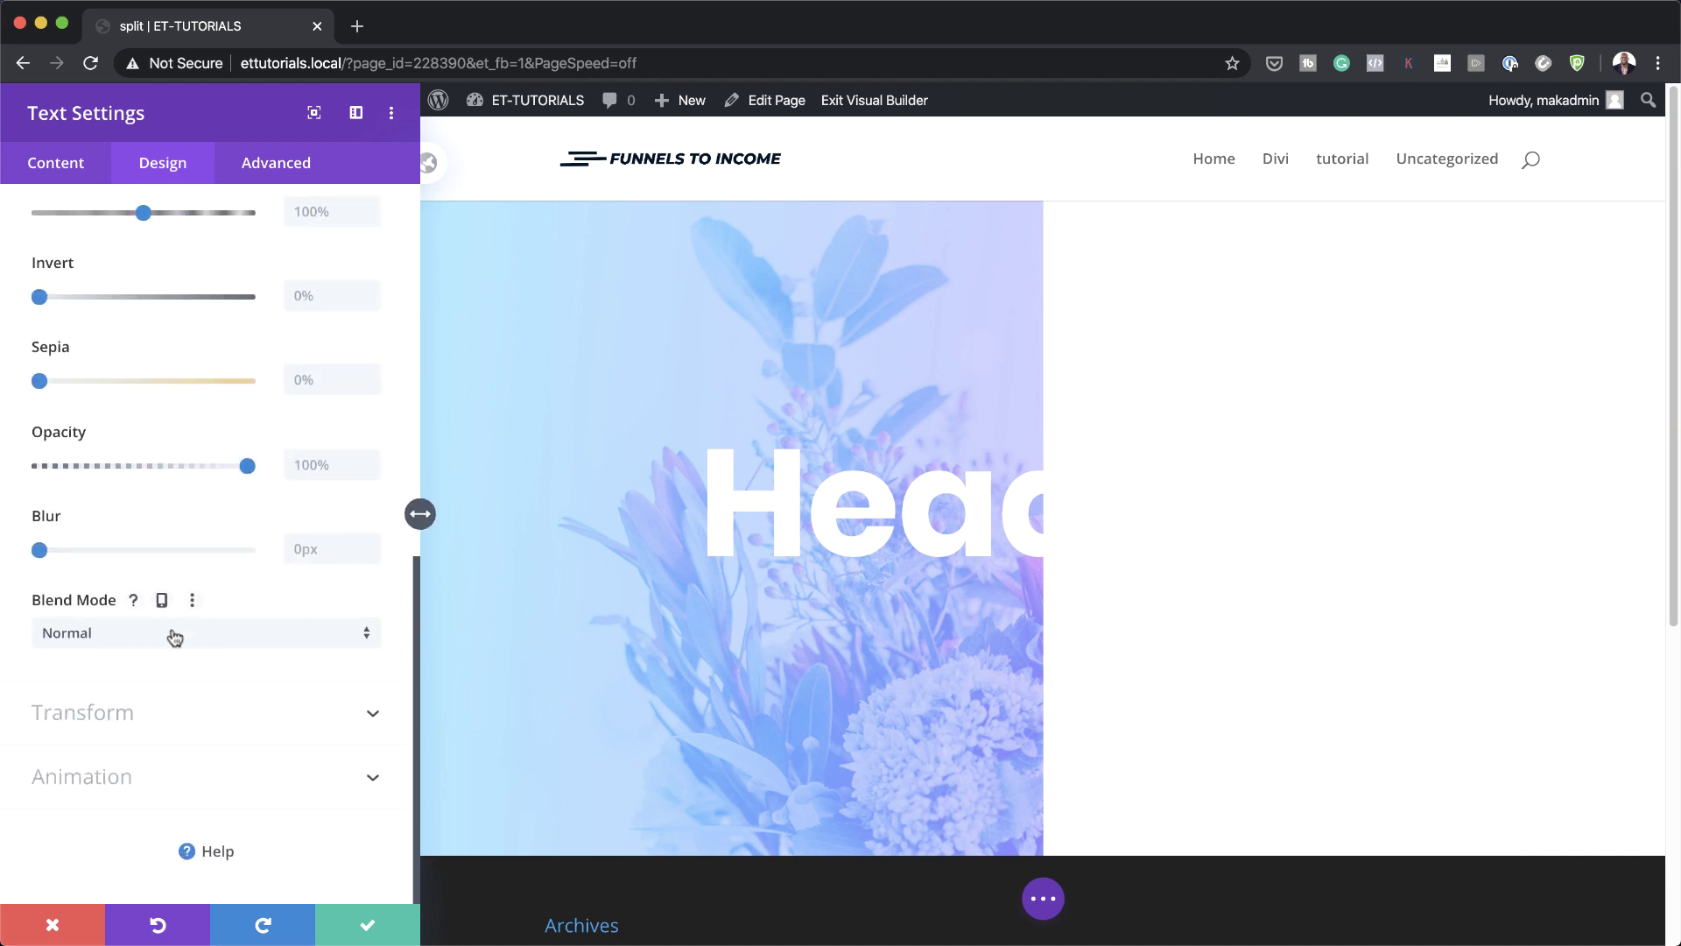
pyautogui.click(163, 636)
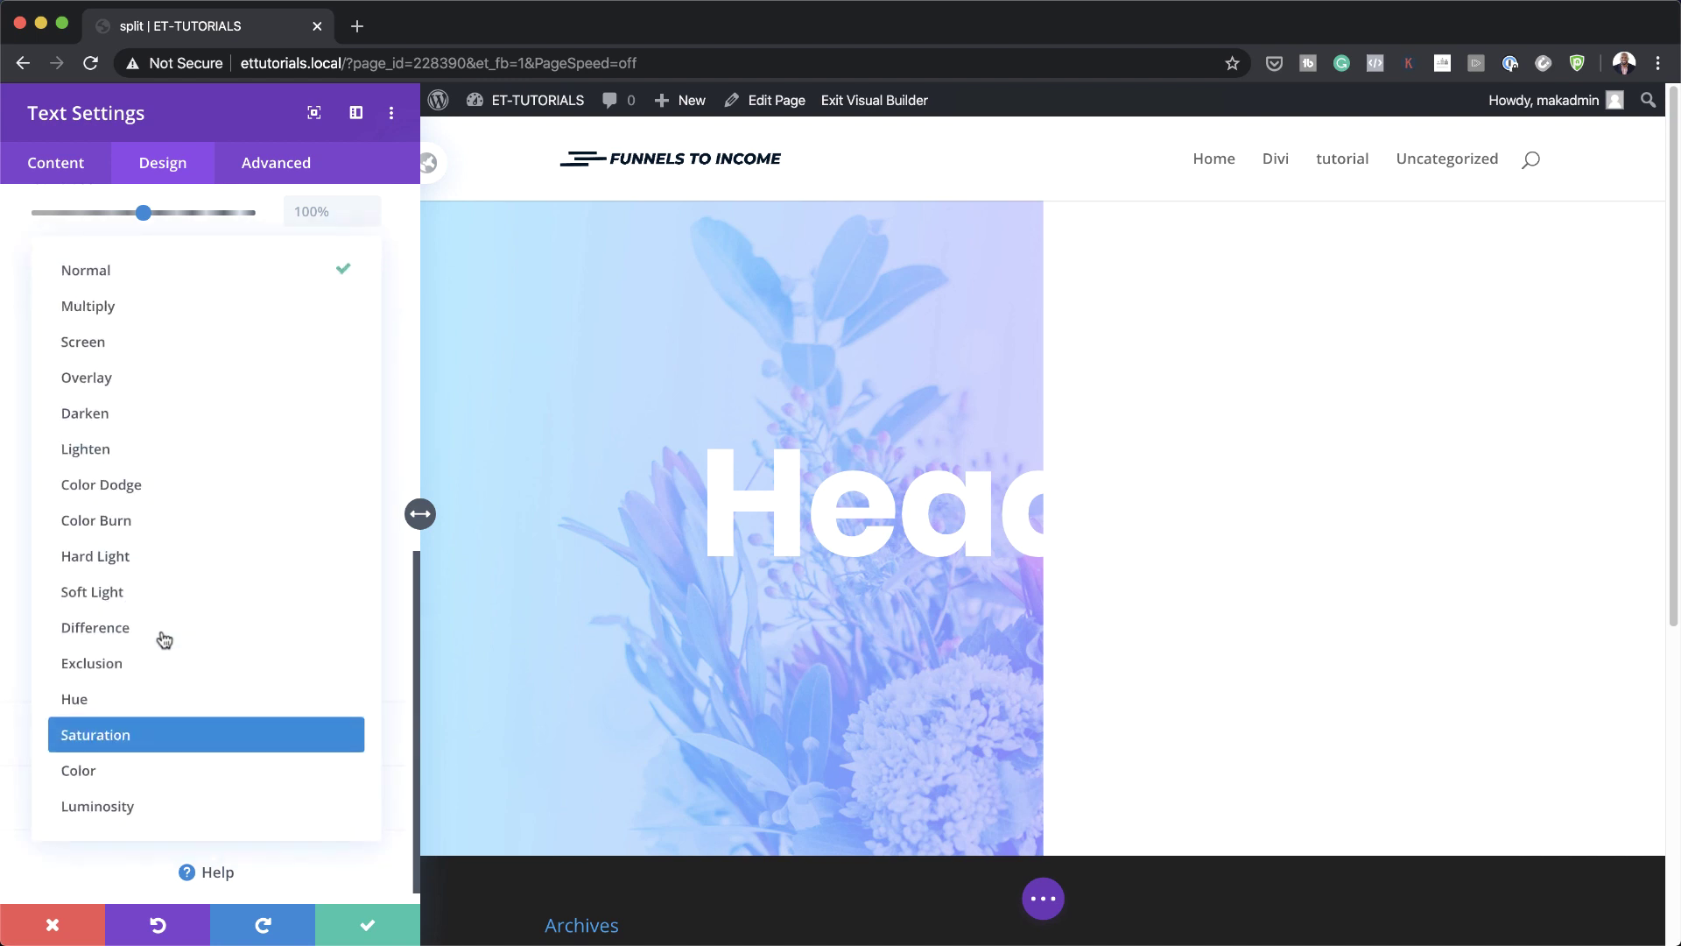
pyautogui.click(163, 633)
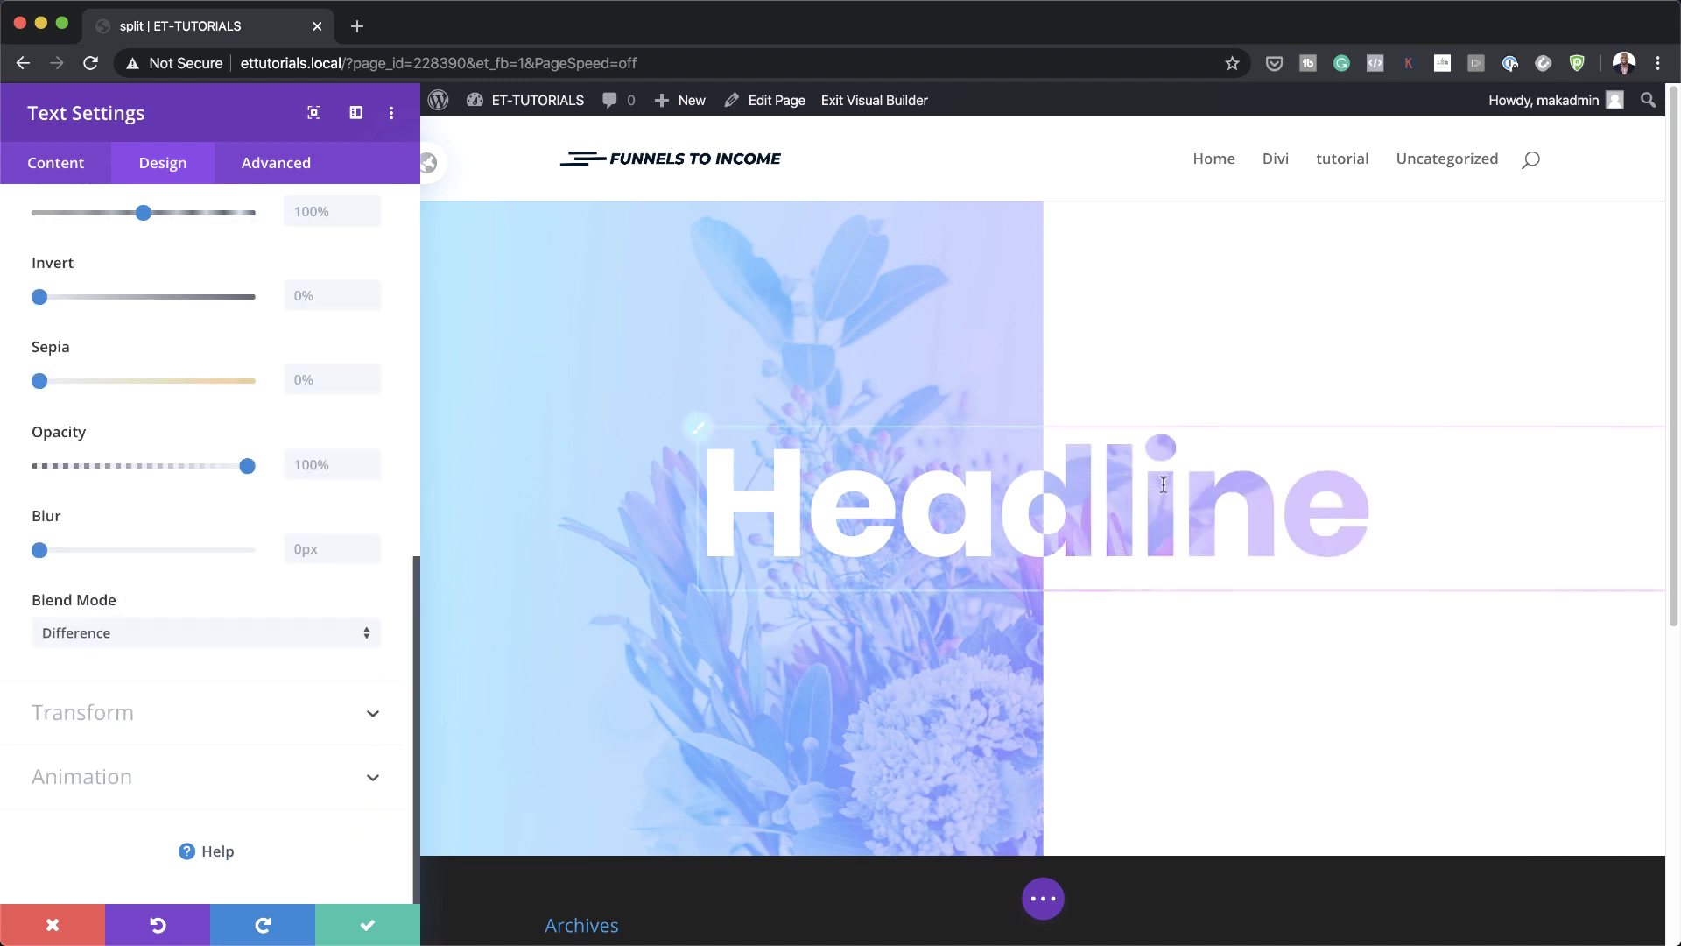
# Save the headline and add a new Text module beneath it.
pyautogui.click(368, 925)
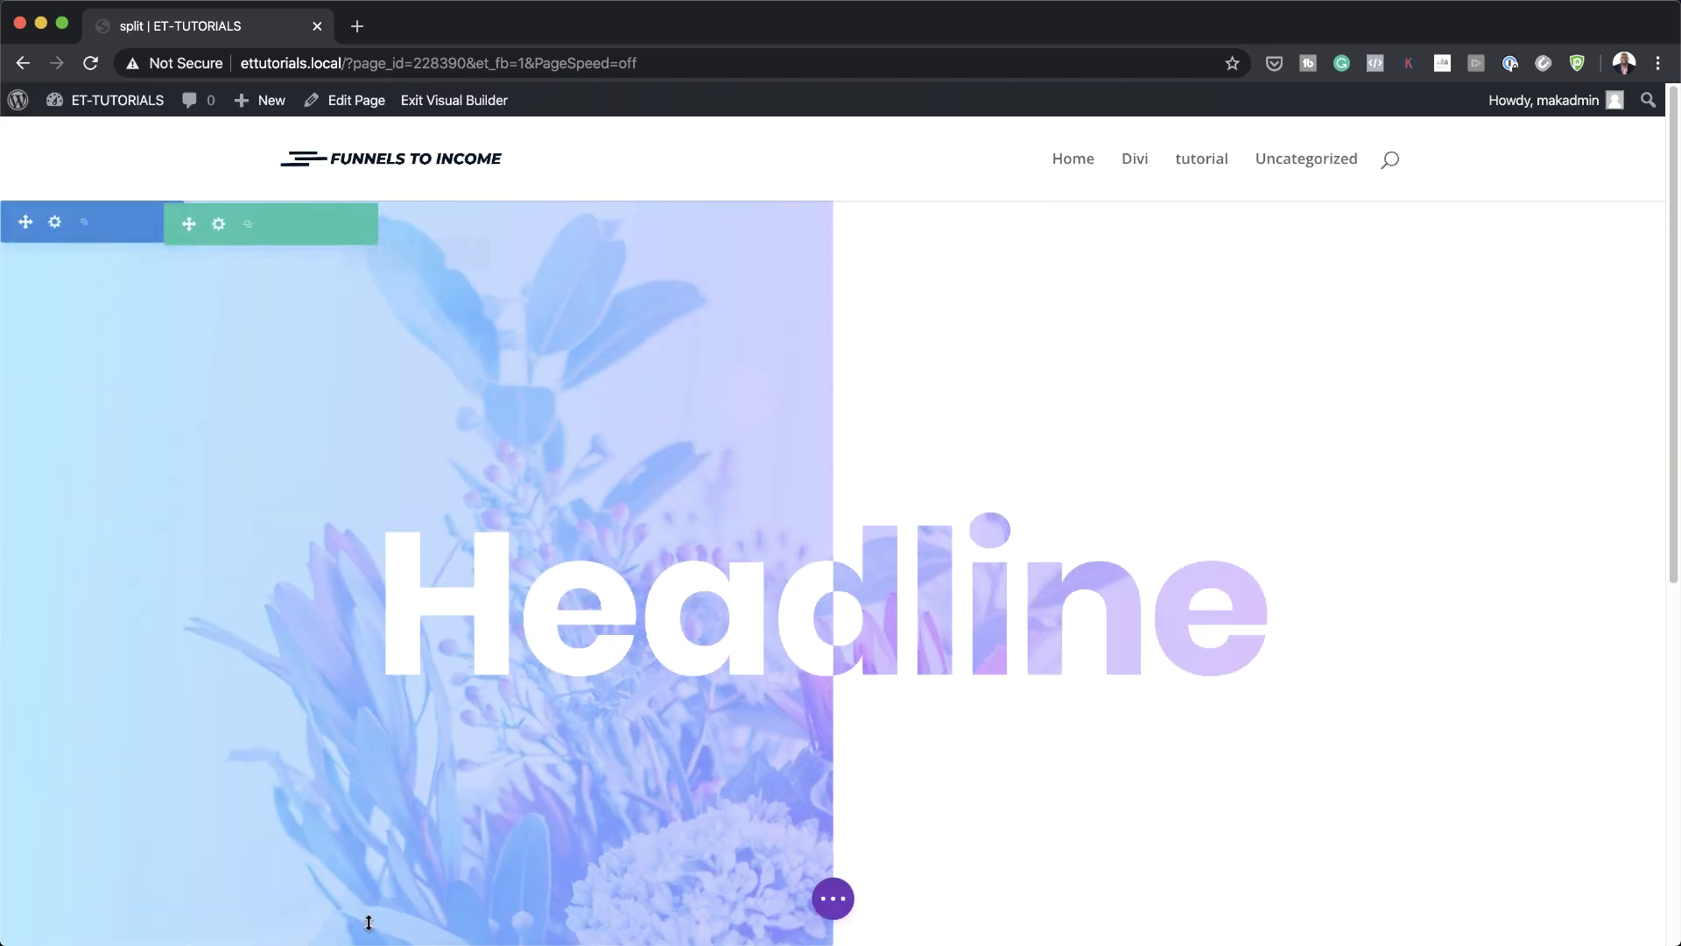
pyautogui.scroll(-3, 1195, 769)
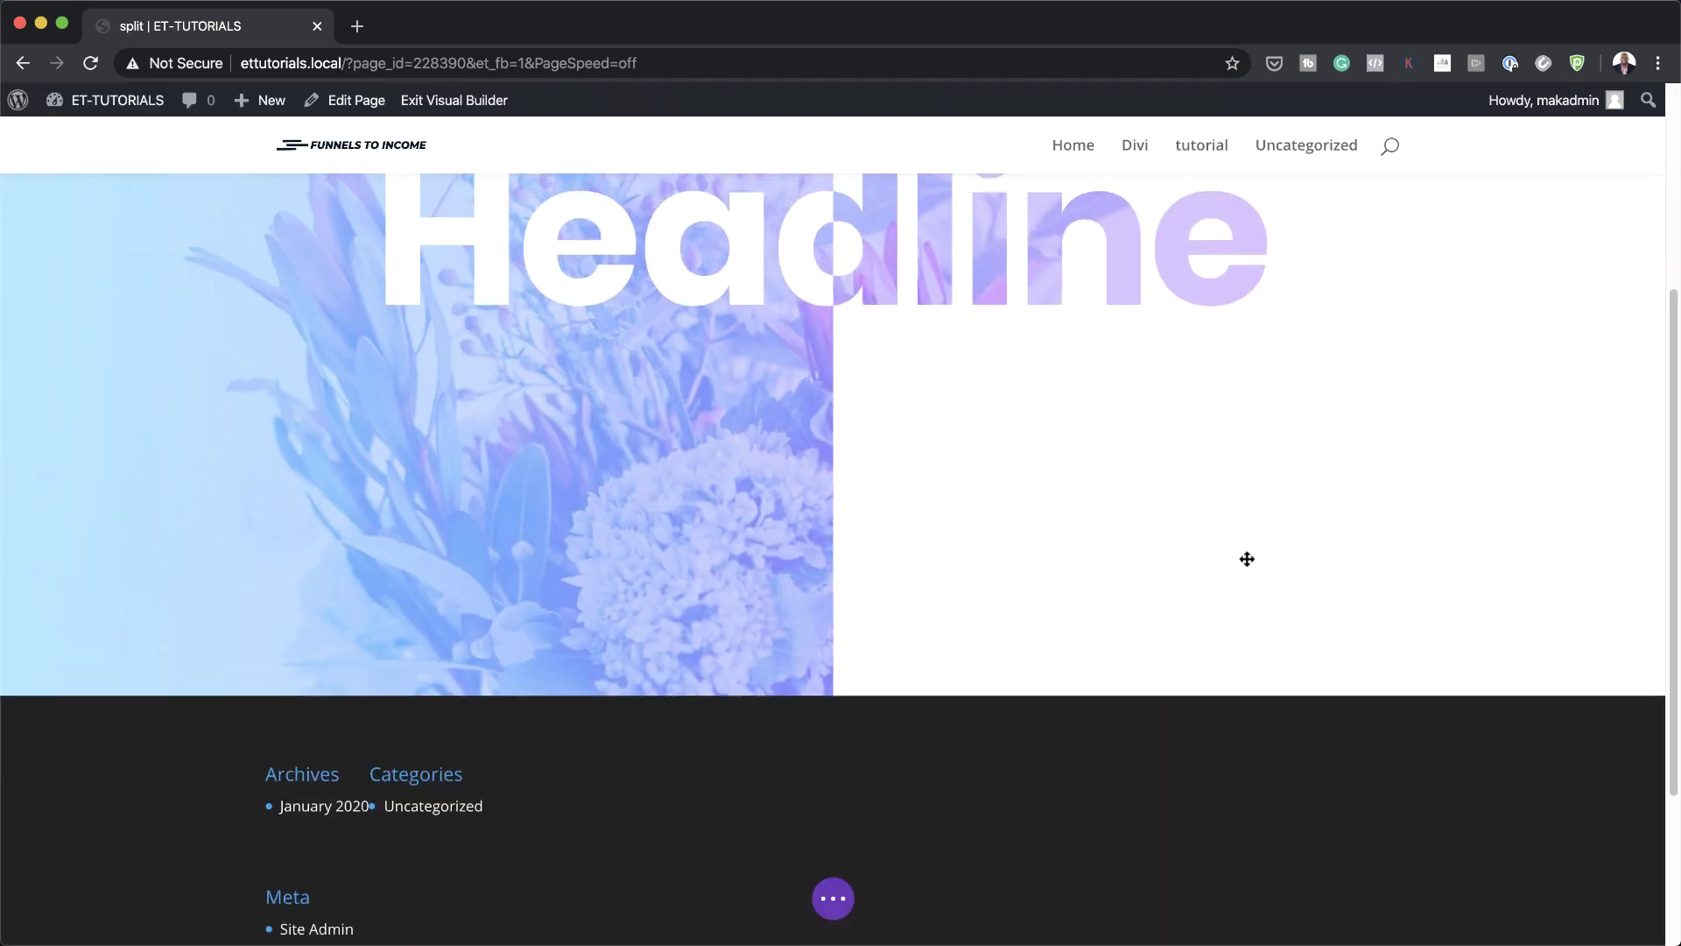
pyautogui.click(1018, 314)
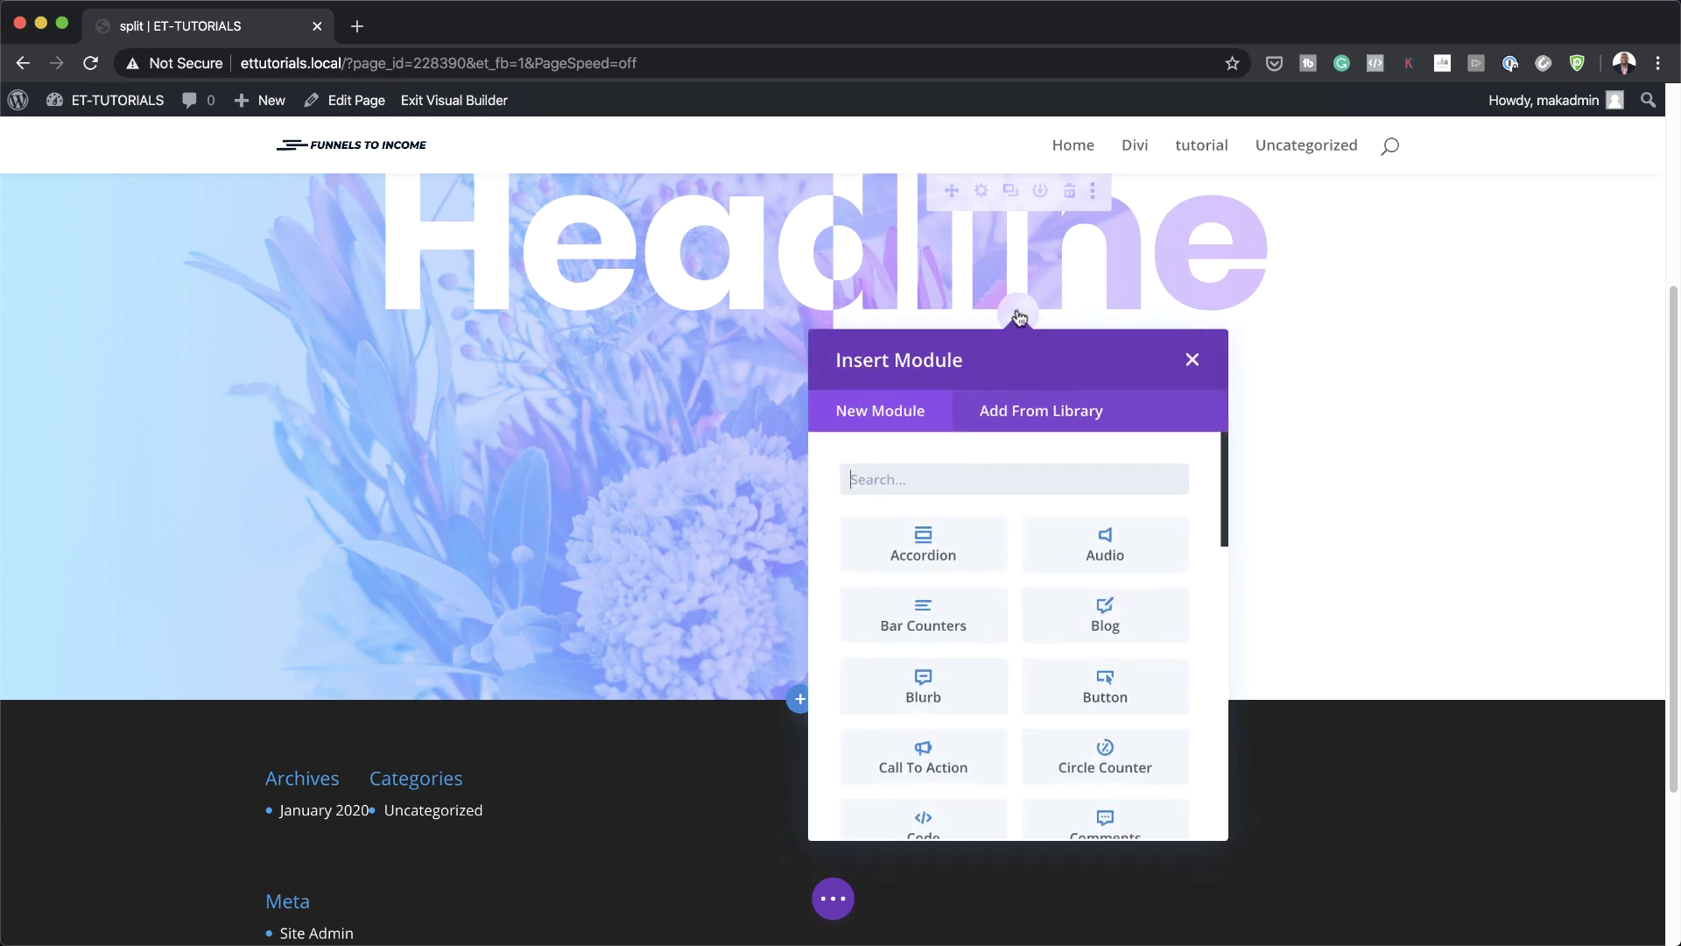
pyautogui.write('text')
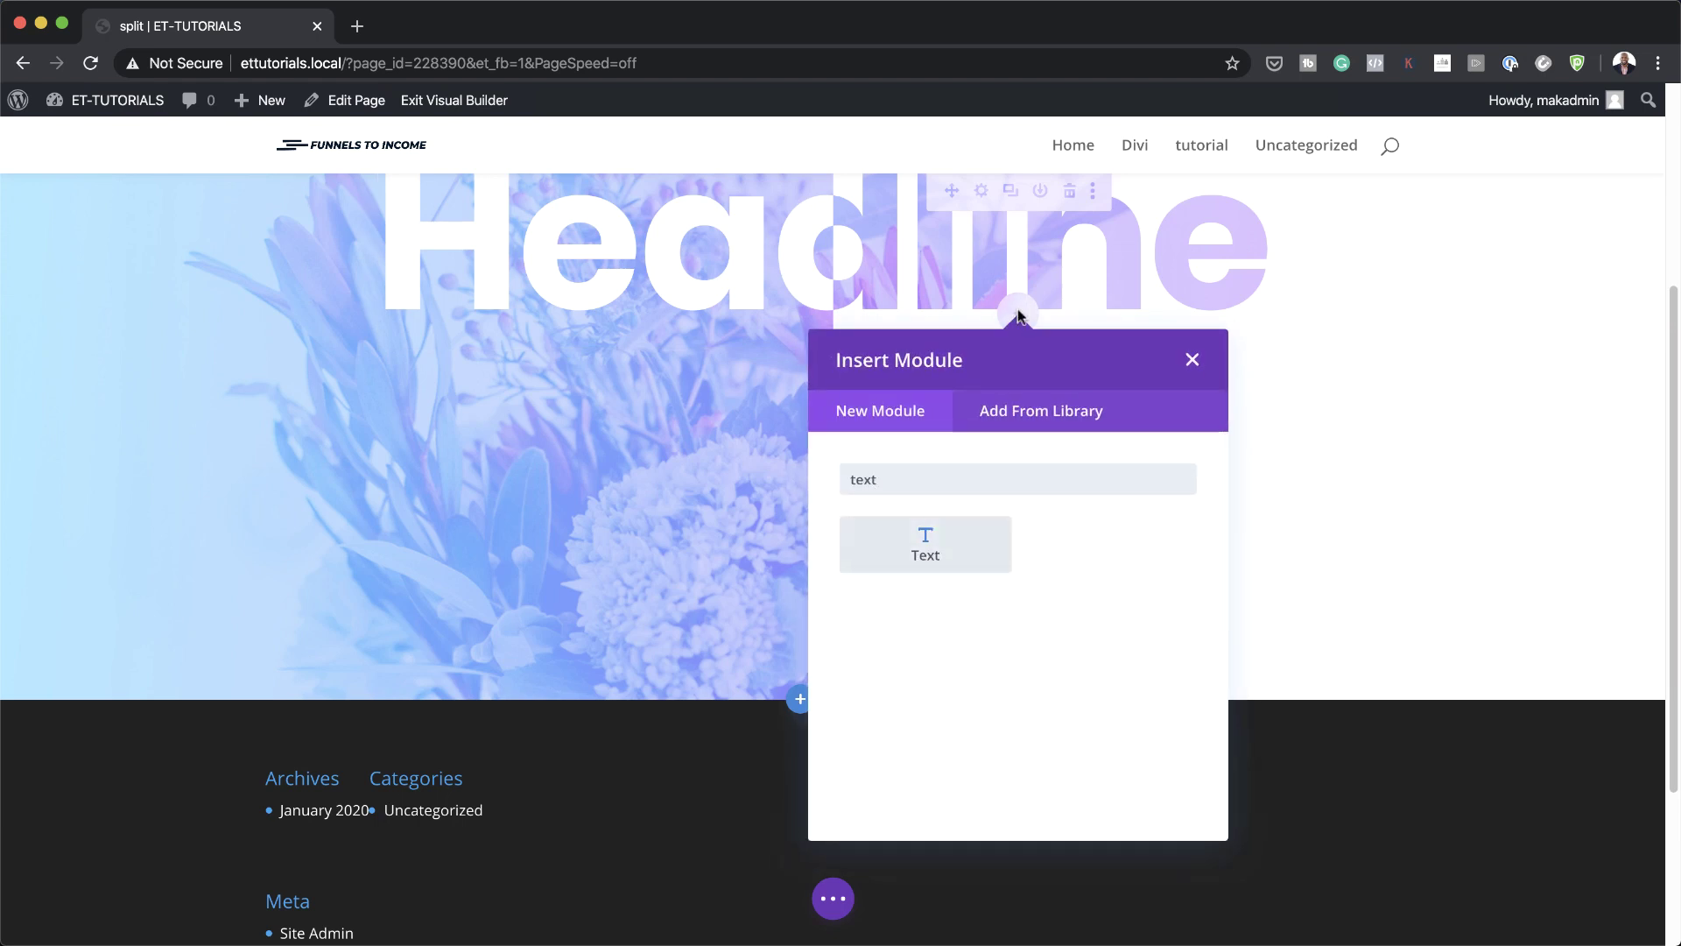
pyautogui.click(964, 537)
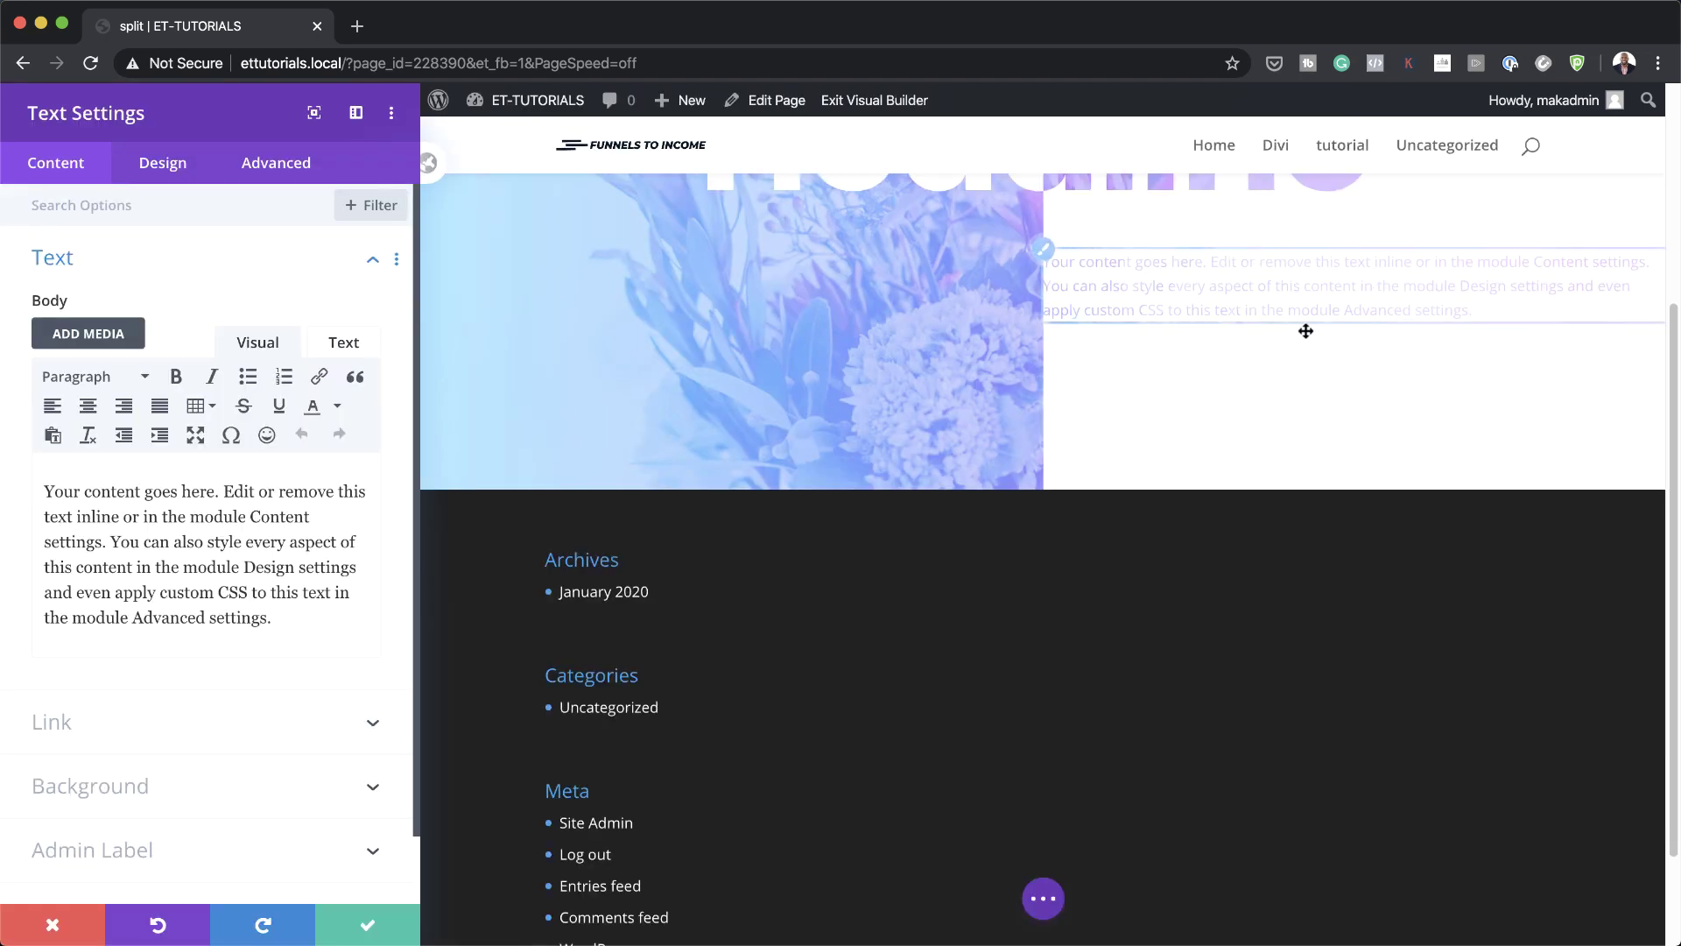
# Style the body text as black Poppins at 0.8vw with 2.5em line height.
pyautogui.click(174, 175)
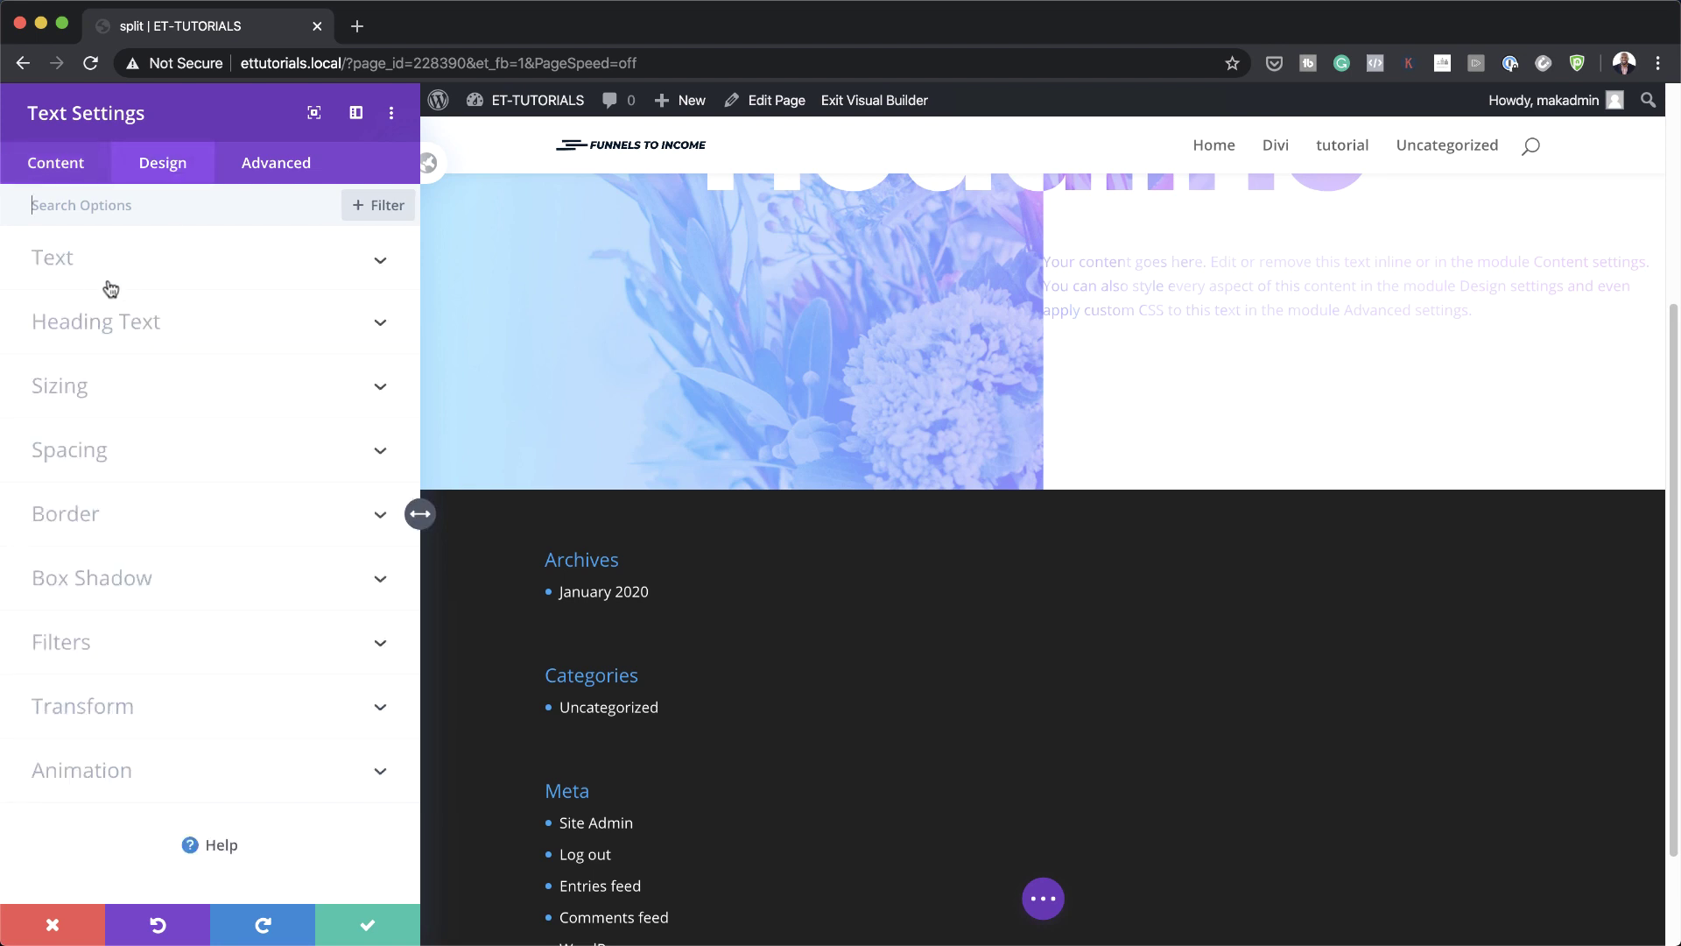
pyautogui.click(93, 262)
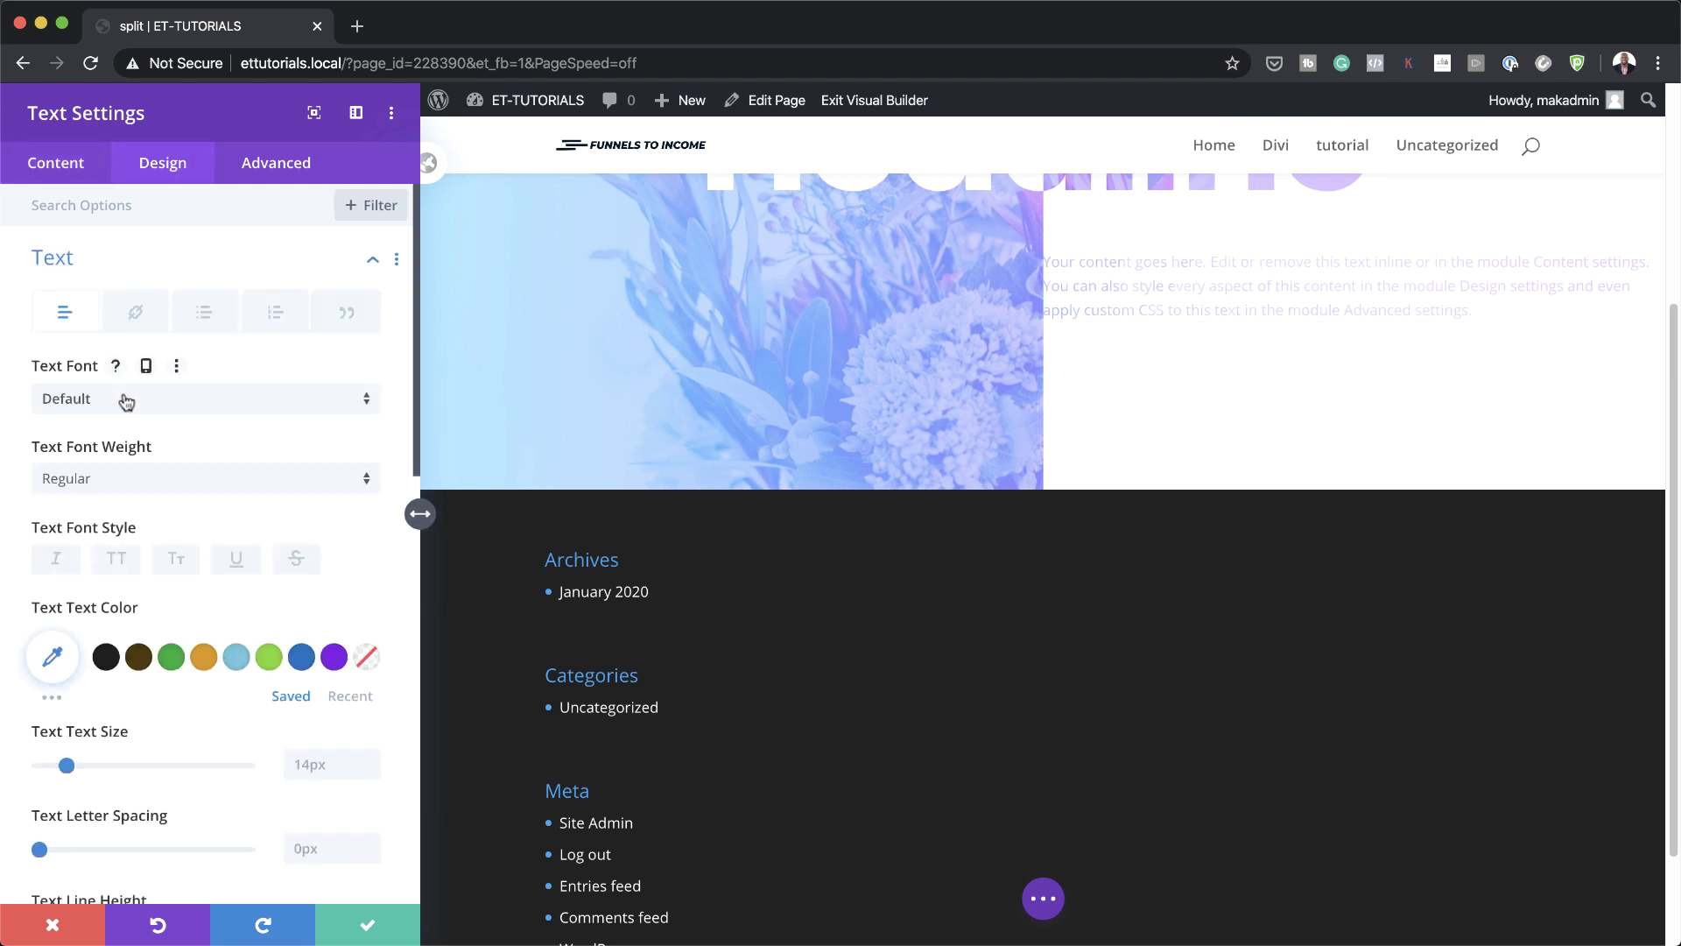
pyautogui.click(126, 401)
pyautogui.click(133, 287)
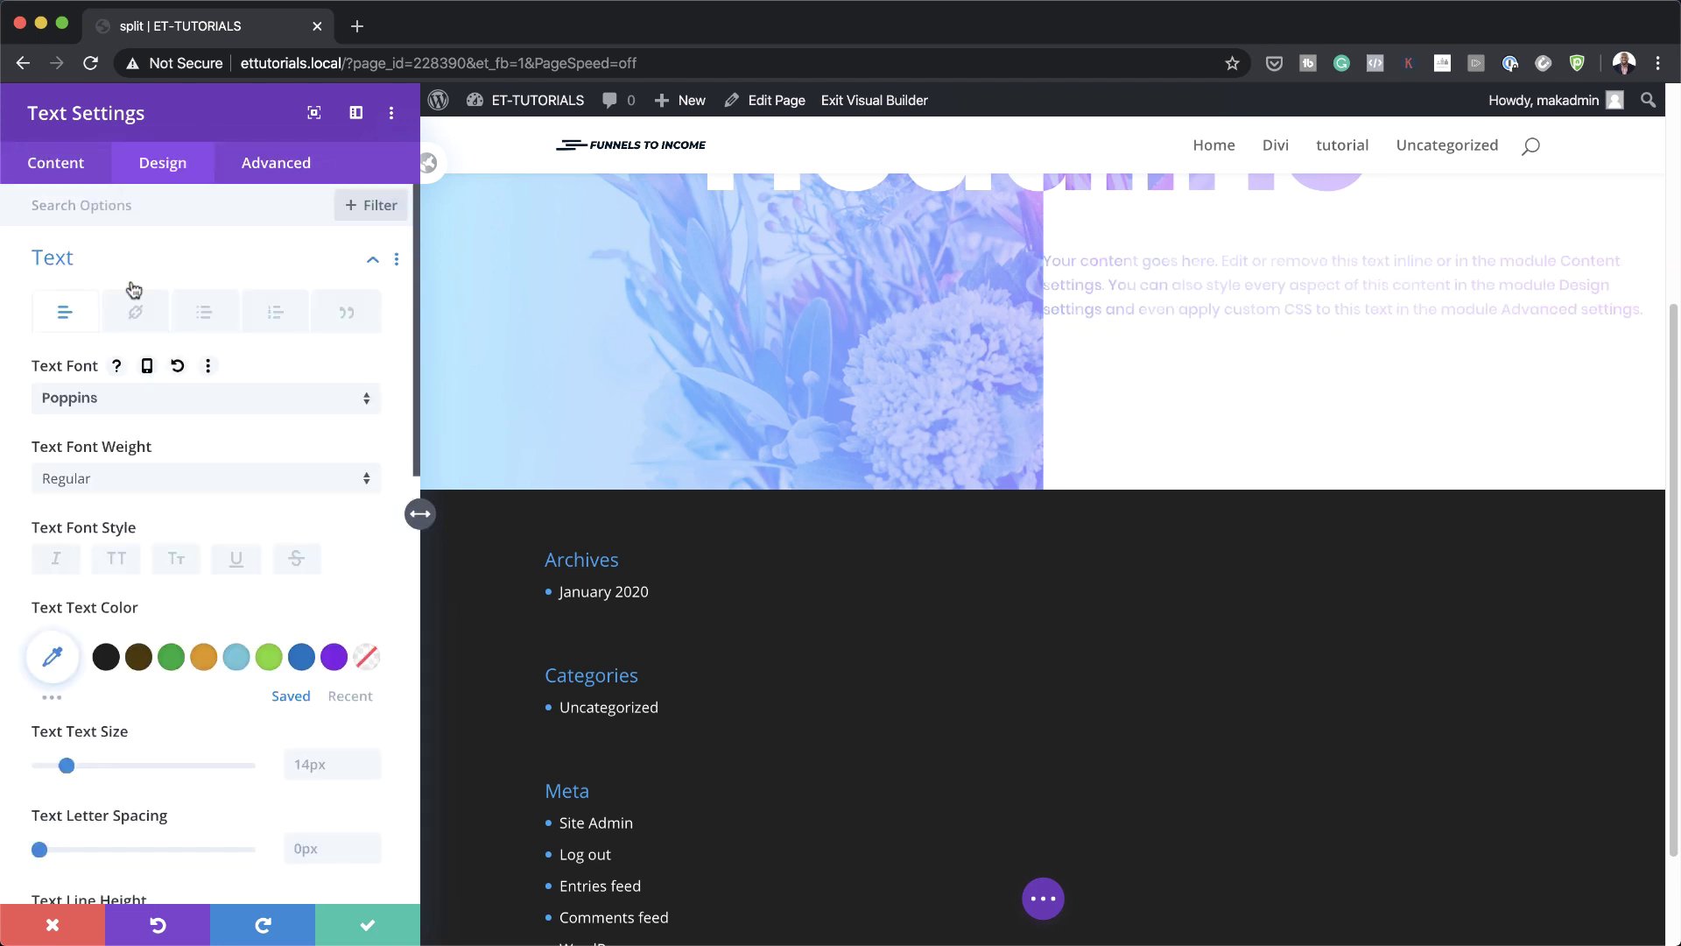
pyautogui.click(105, 656)
pyautogui.scroll(-1, 347, 729)
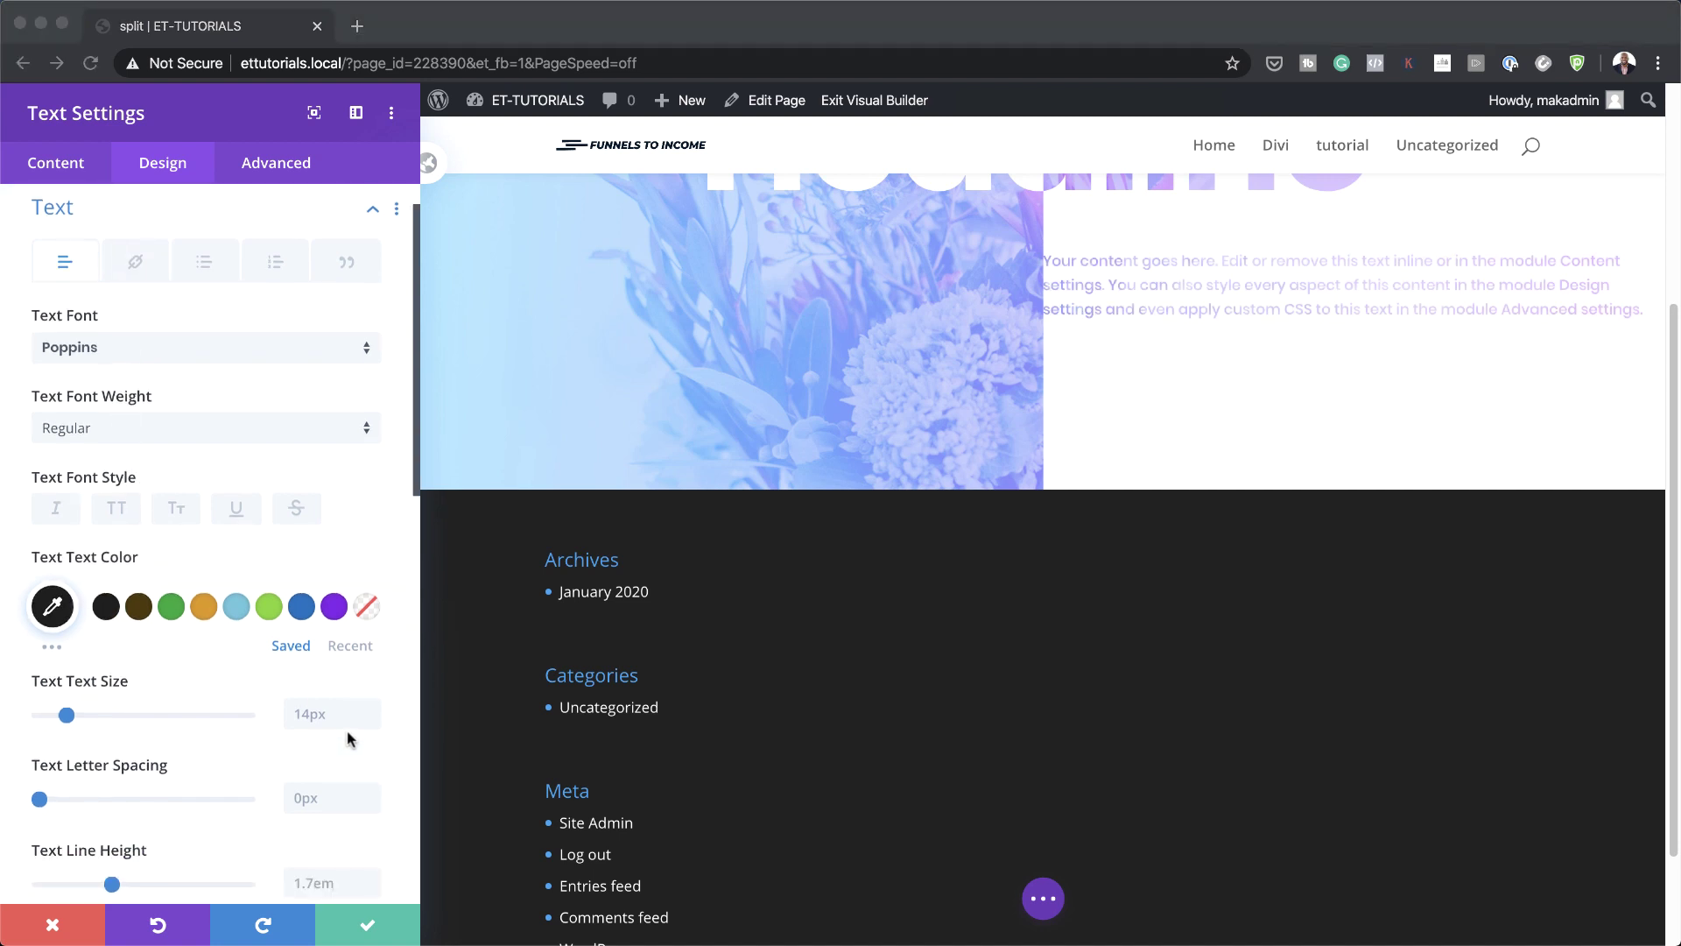
pyautogui.click(319, 711)
pyautogui.write('0.8vw')
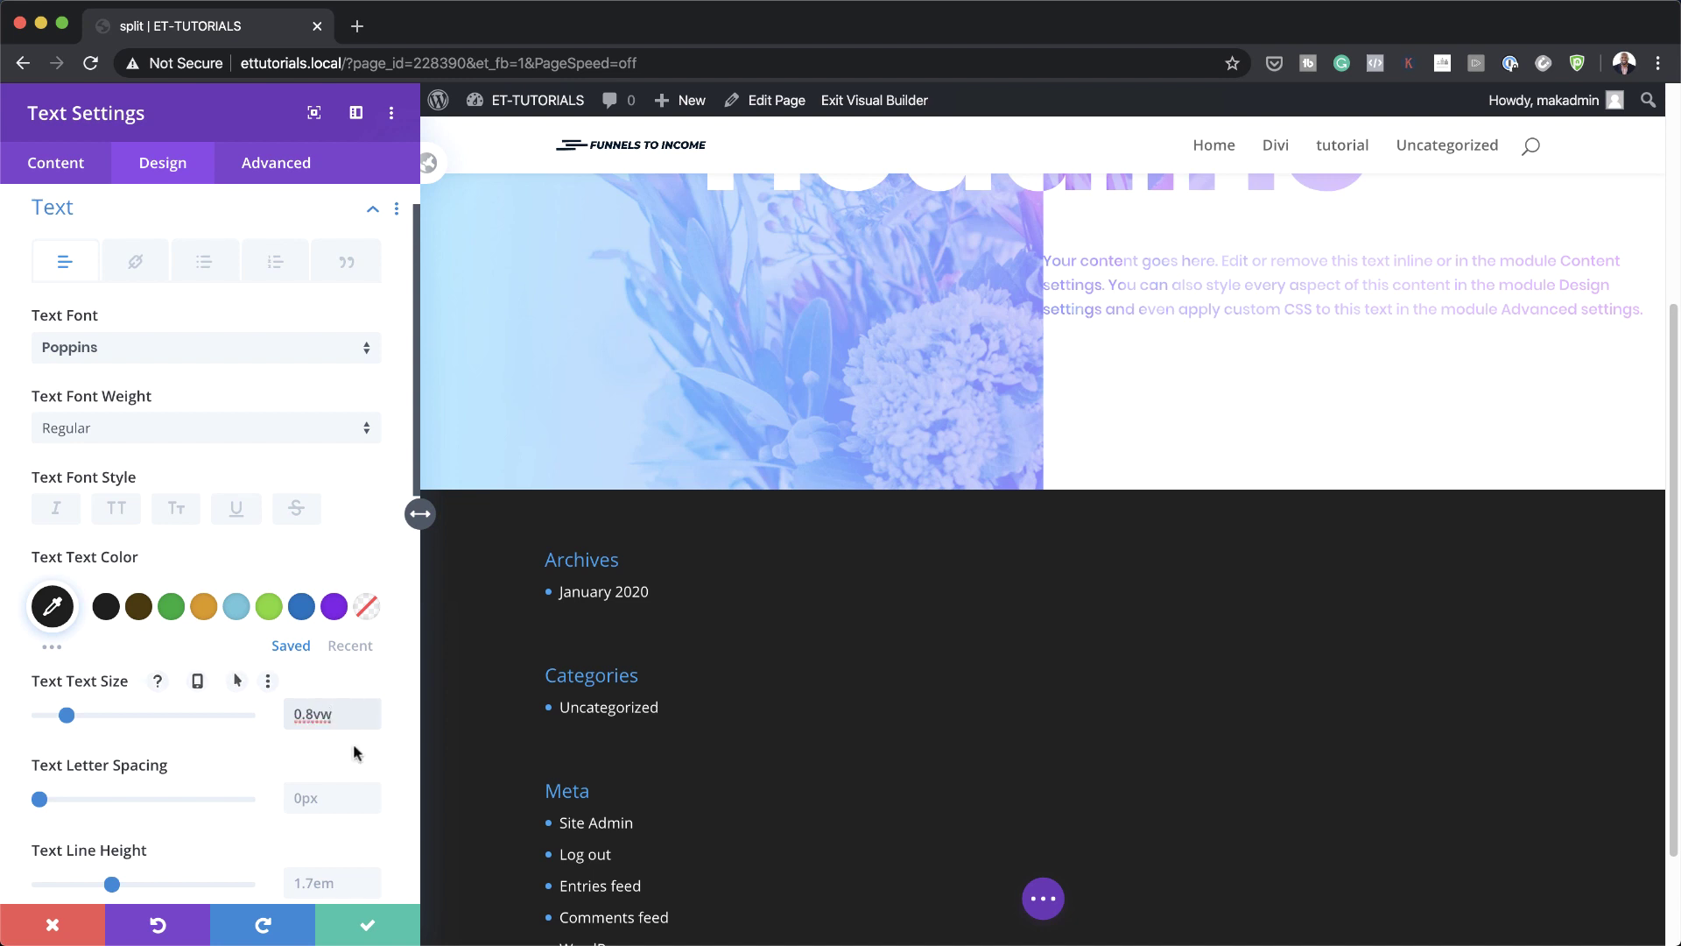
pyautogui.scroll(-3, 350, 755)
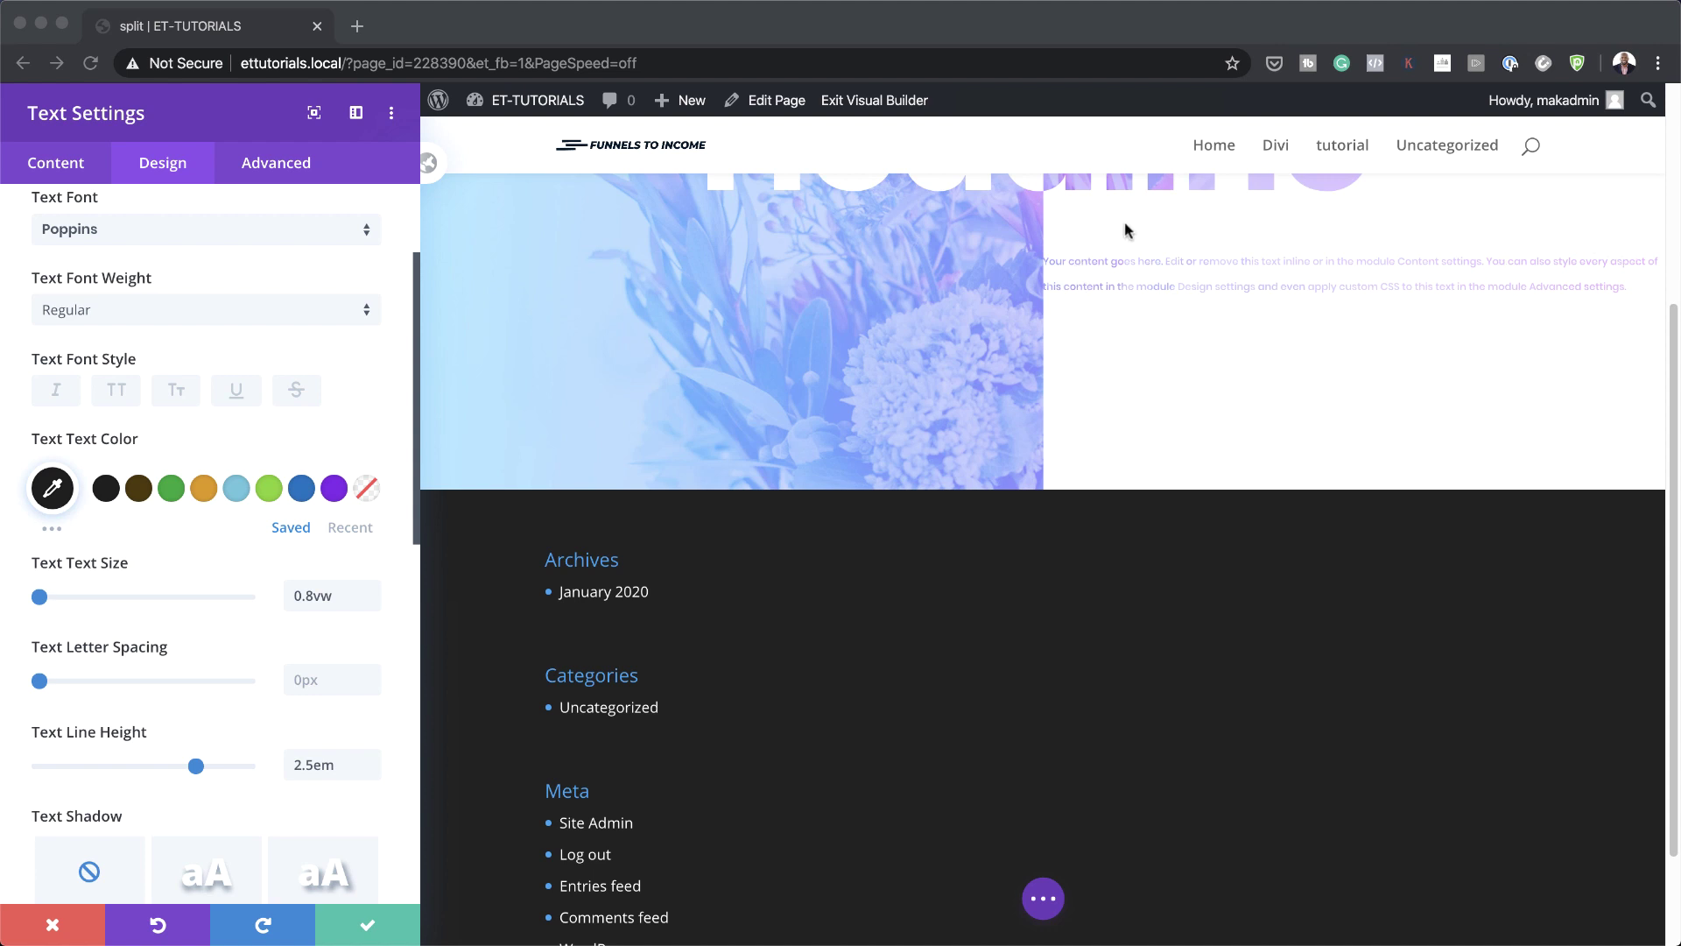
pyautogui.scroll(-5, 285, 656)
pyautogui.scroll(-5, 289, 659)
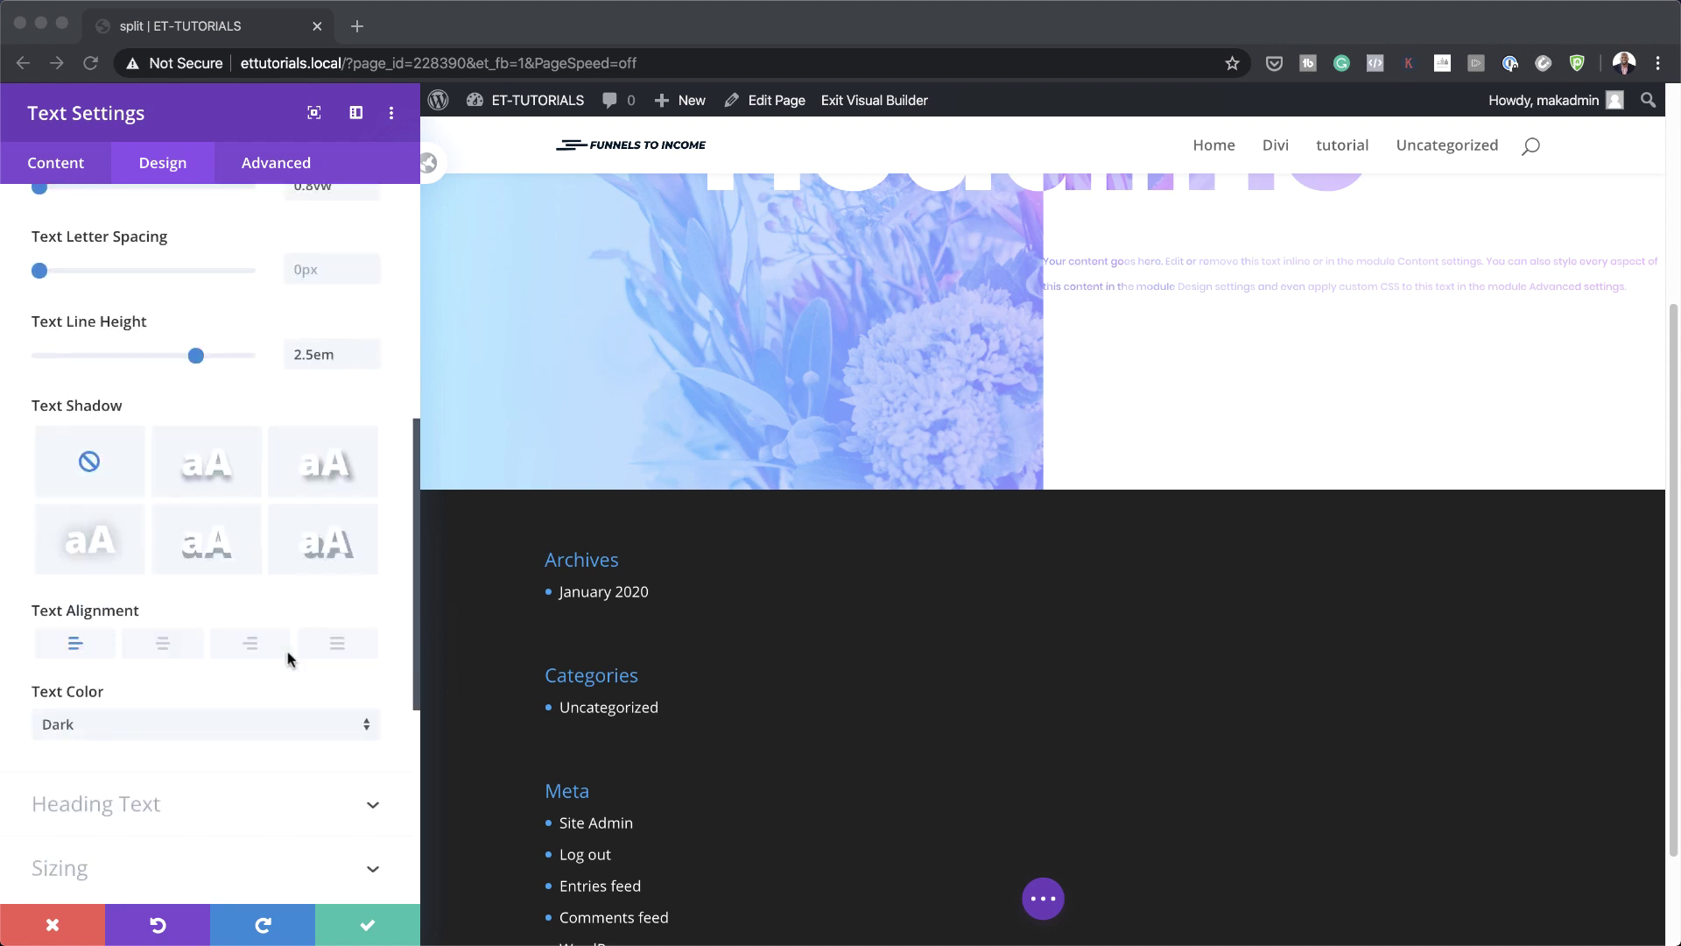
# Give the body text 1vw bottom, 5vw left and 14vw right margins and save it.
pyautogui.click(183, 742)
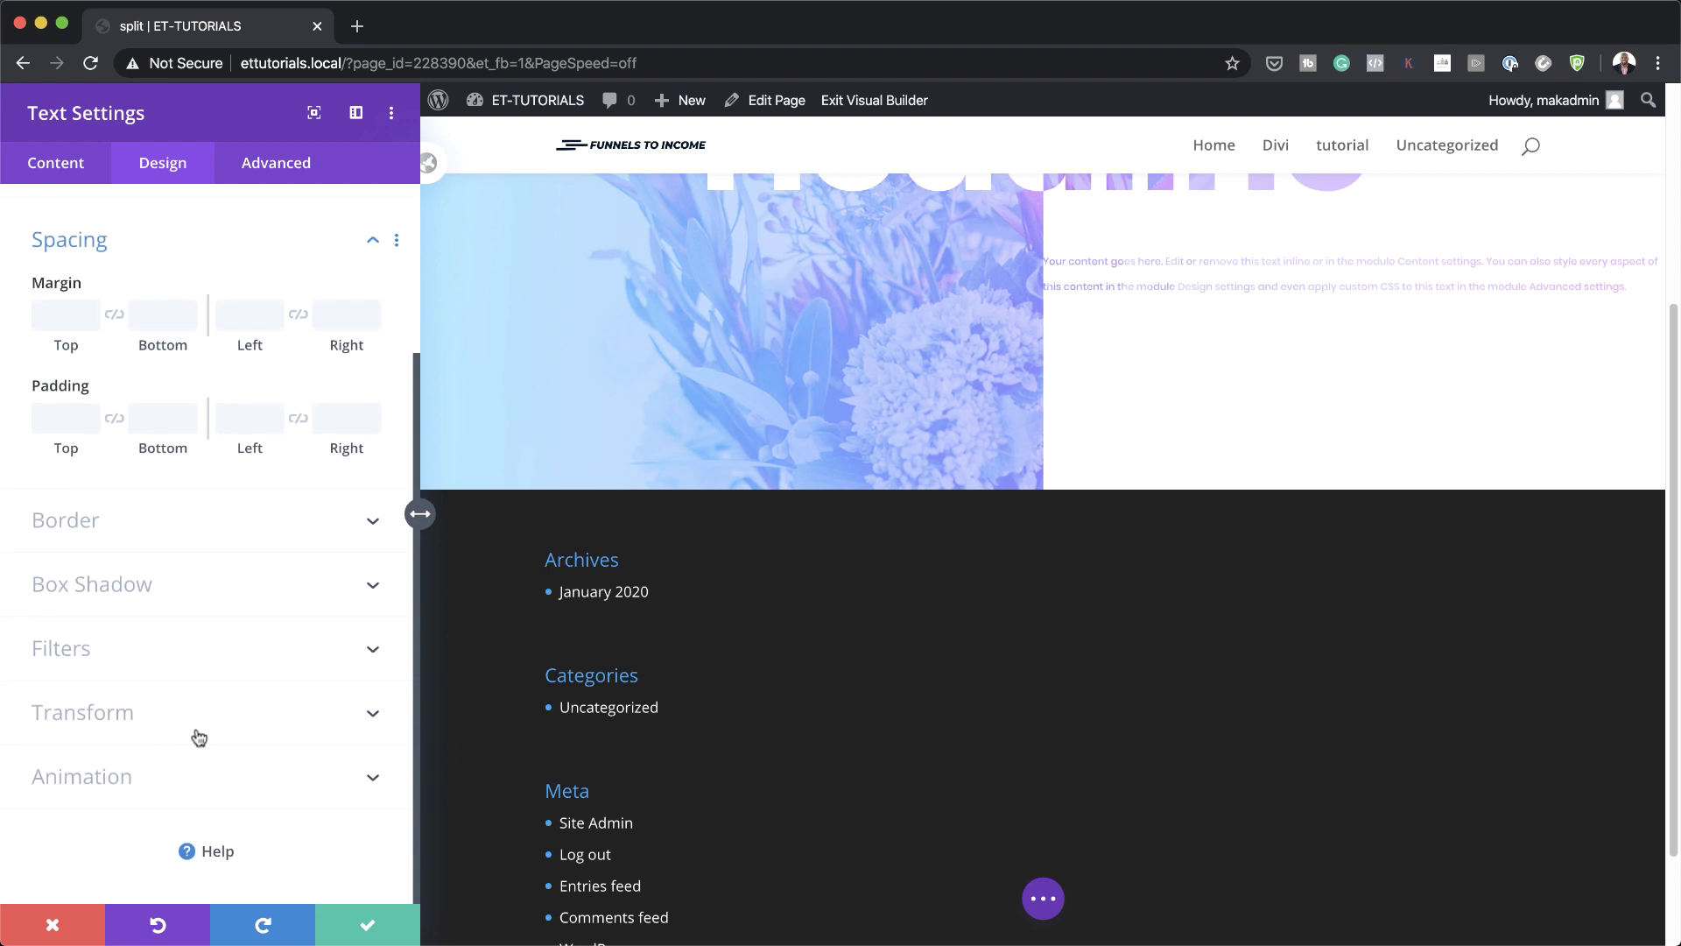
pyautogui.click(153, 317)
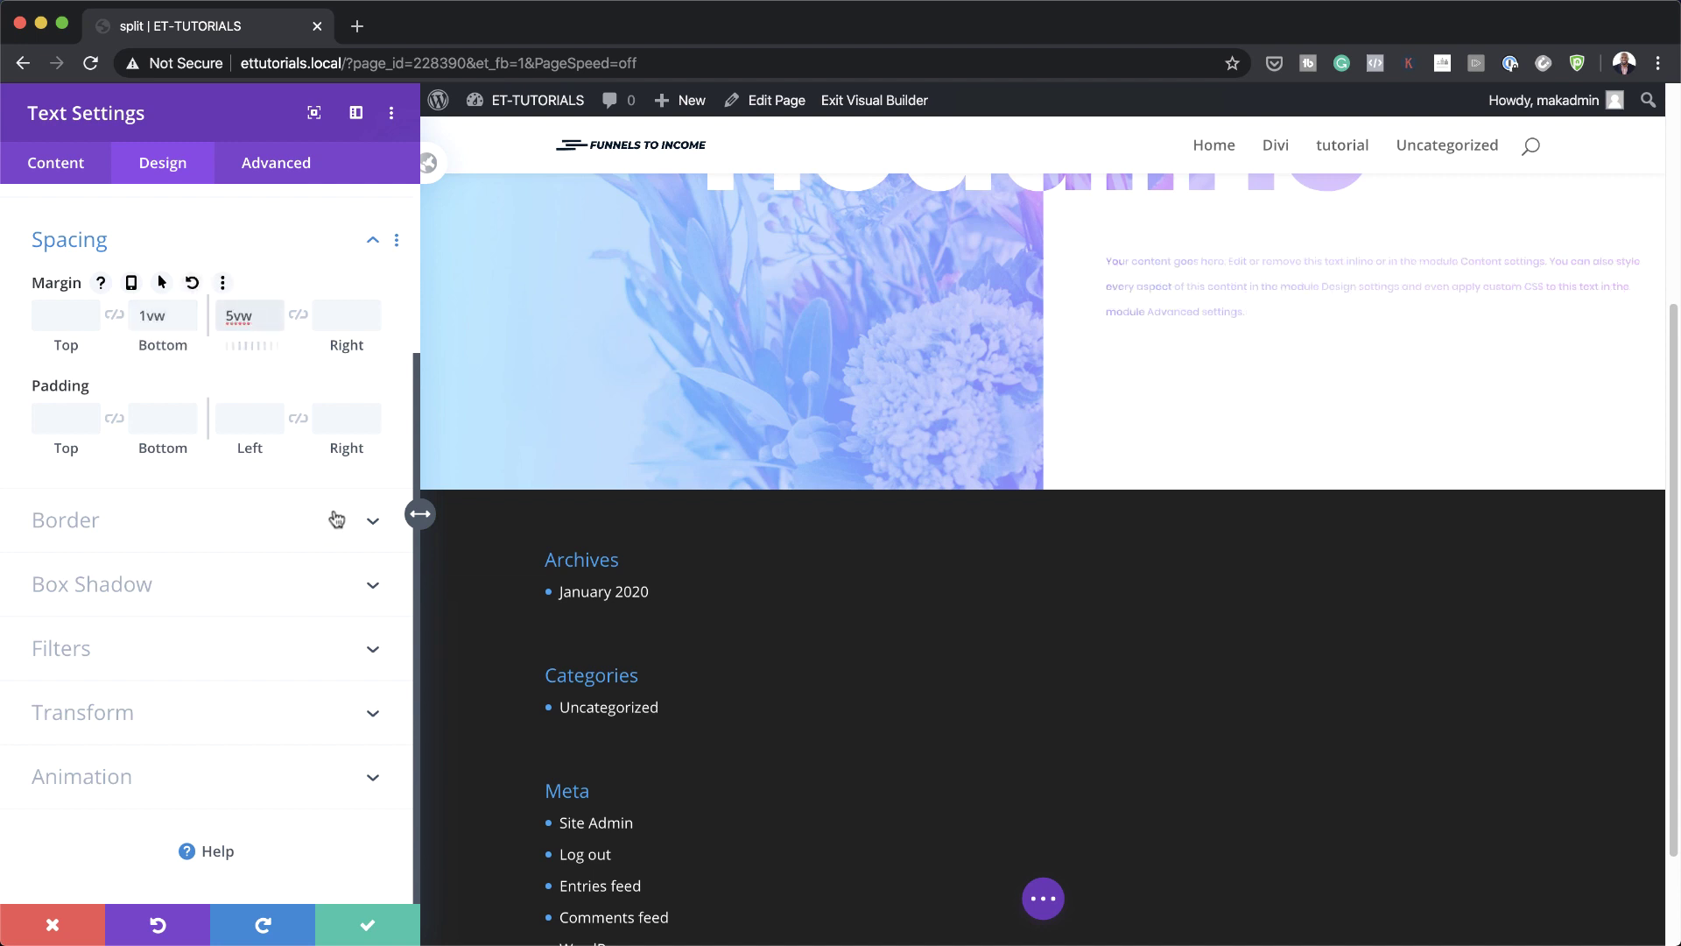
pyautogui.click(339, 315)
pyautogui.write('14vw')
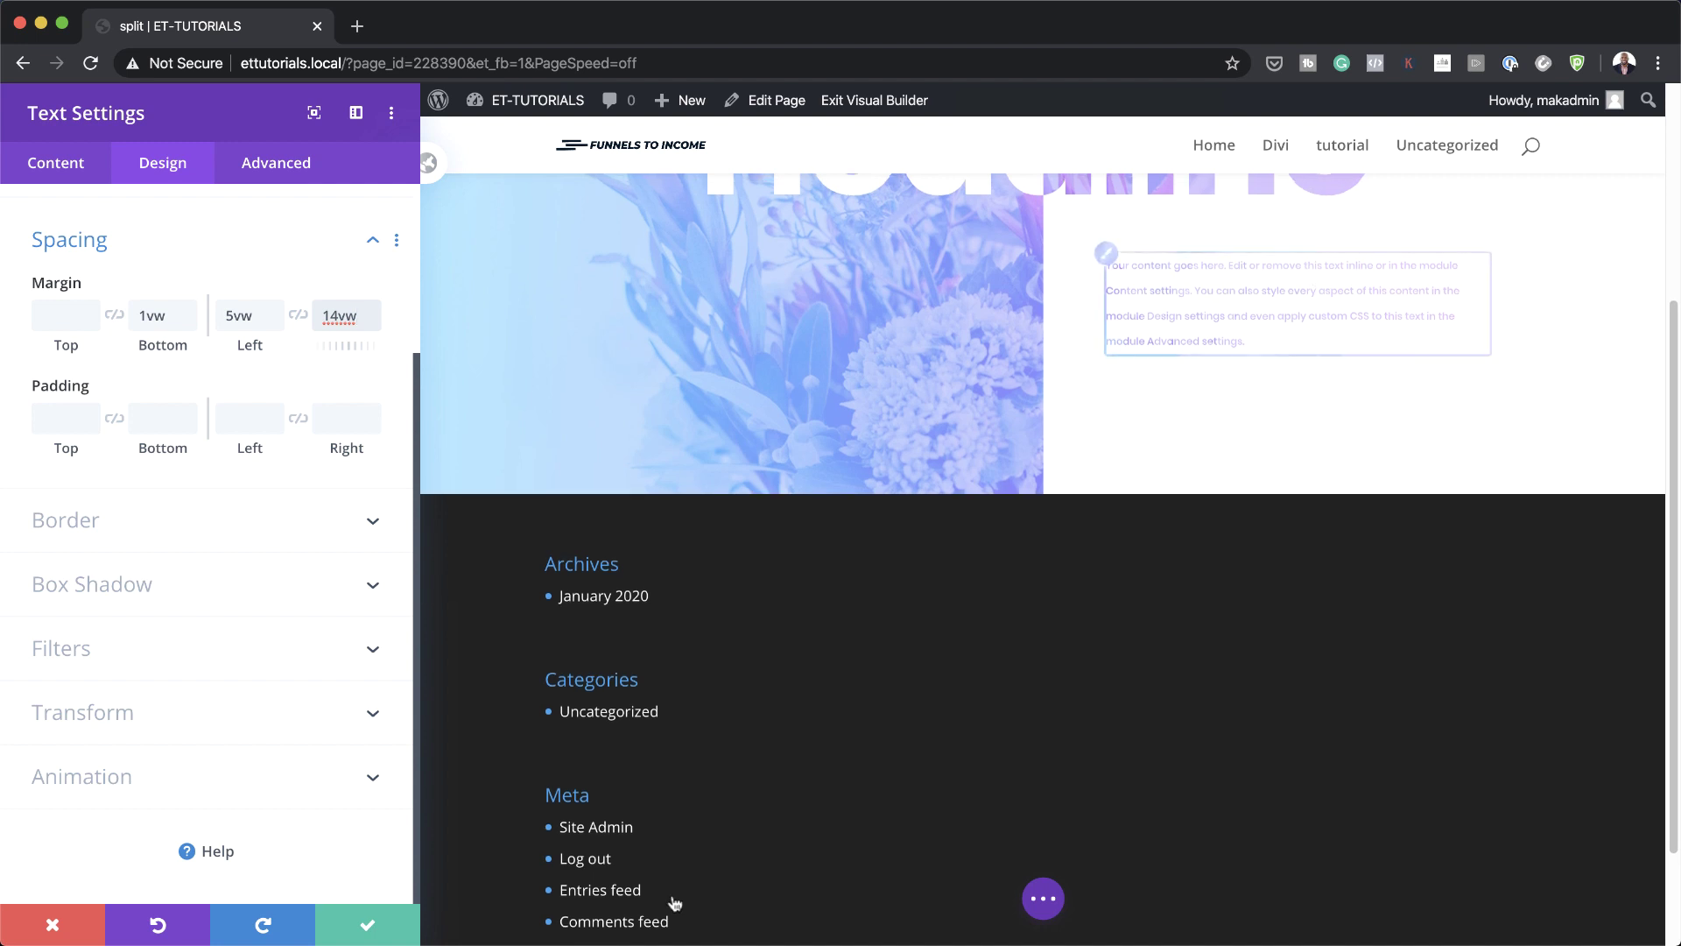
pyautogui.click(368, 925)
pyautogui.click(1175, 486)
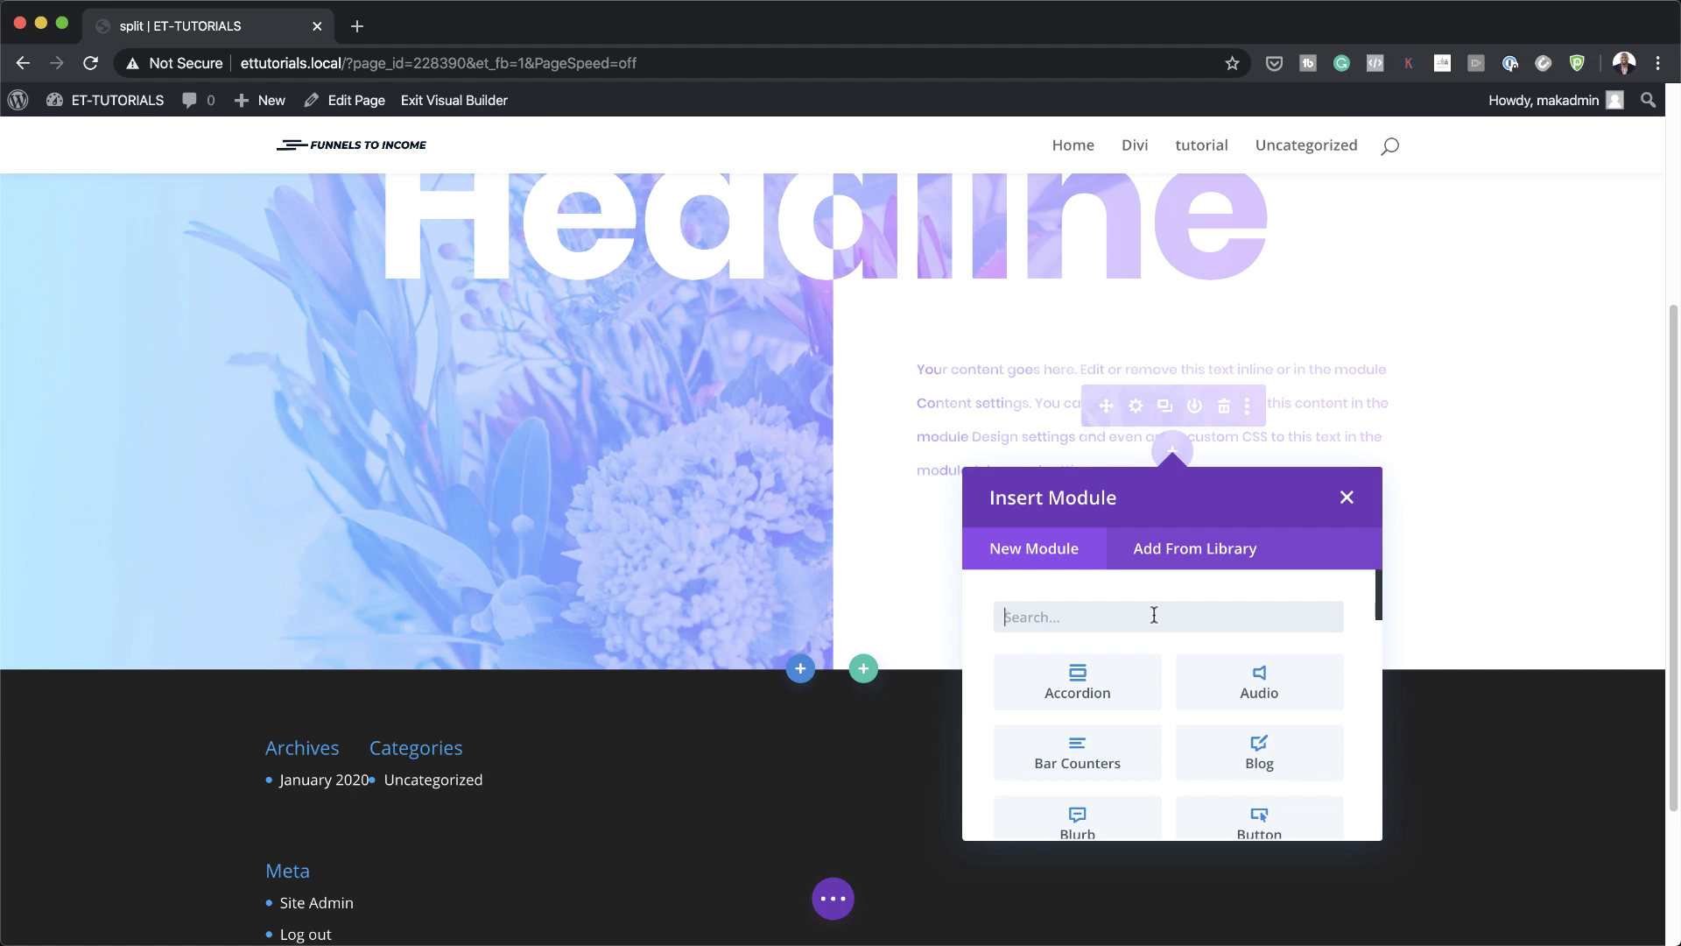
# Add a Divider below the body text and give its line a custom colour.
pyautogui.write('div')
pyautogui.click(1079, 682)
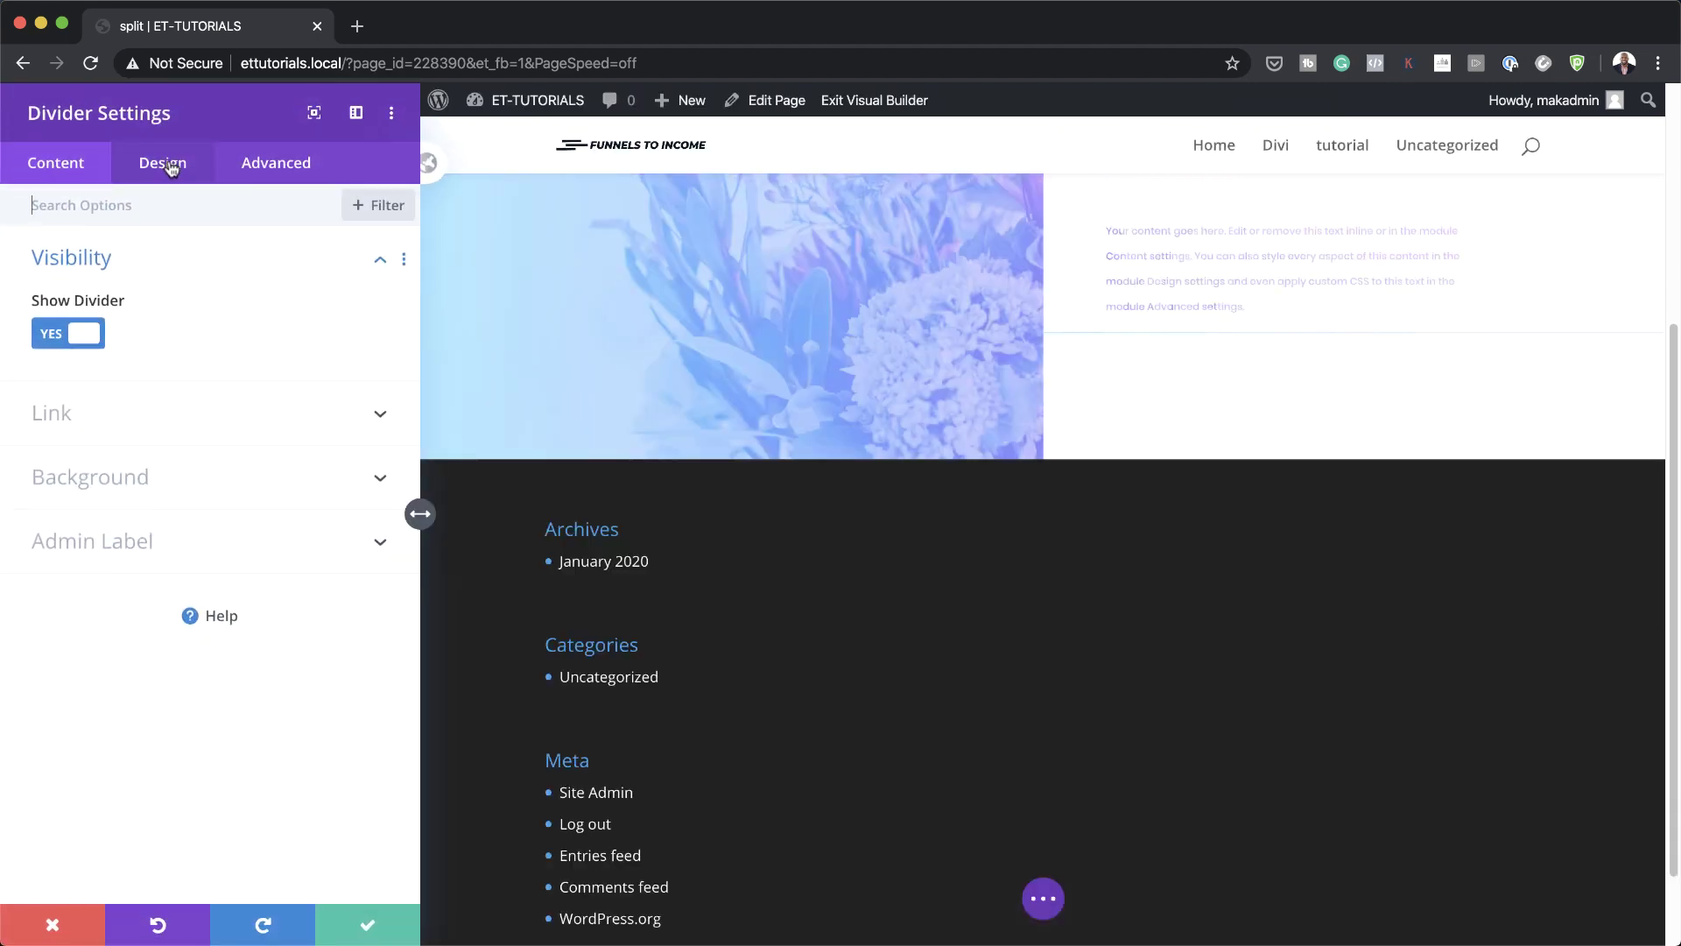
pyautogui.click(167, 168)
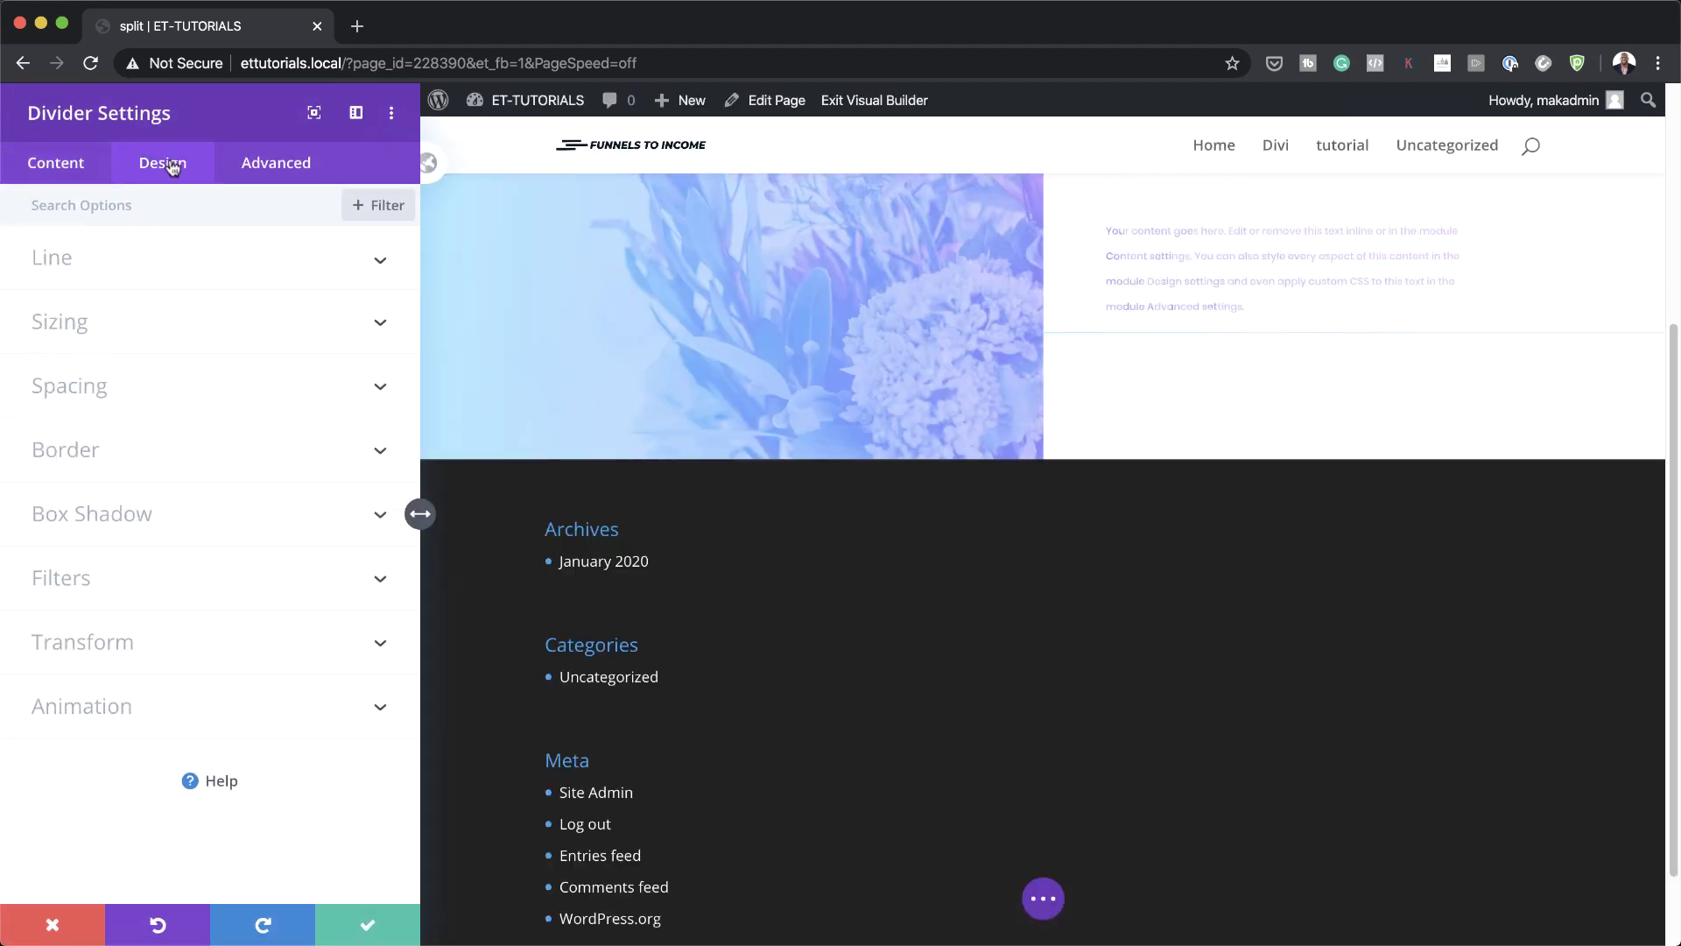
pyautogui.click(116, 268)
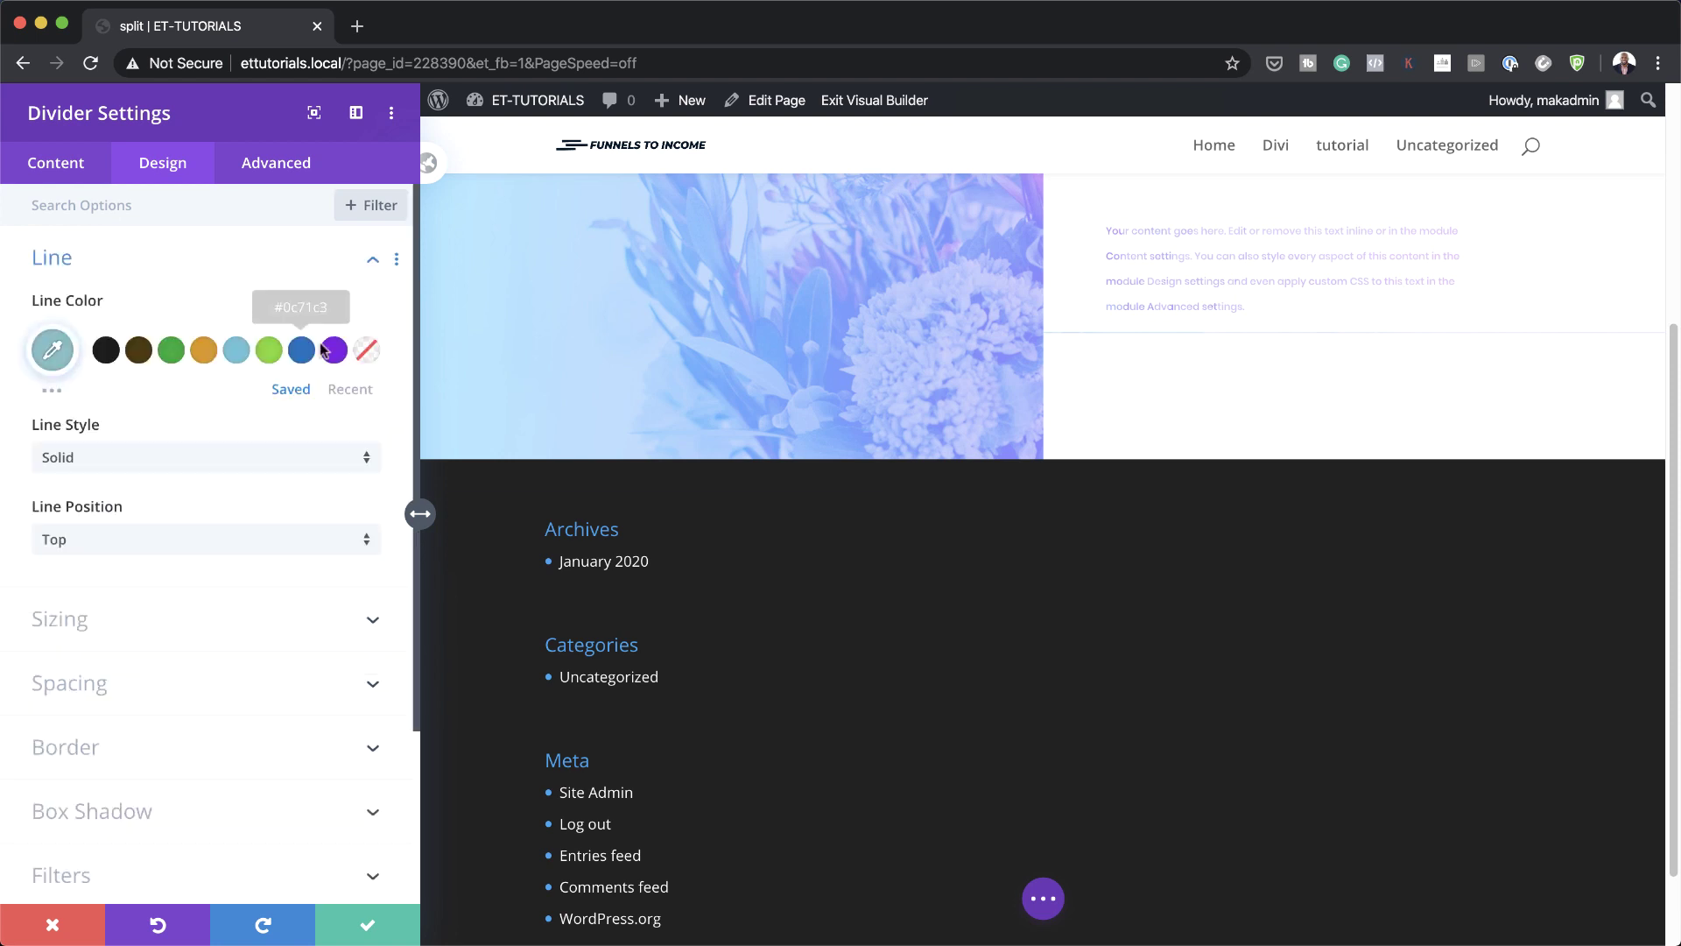
pyautogui.click(53, 350)
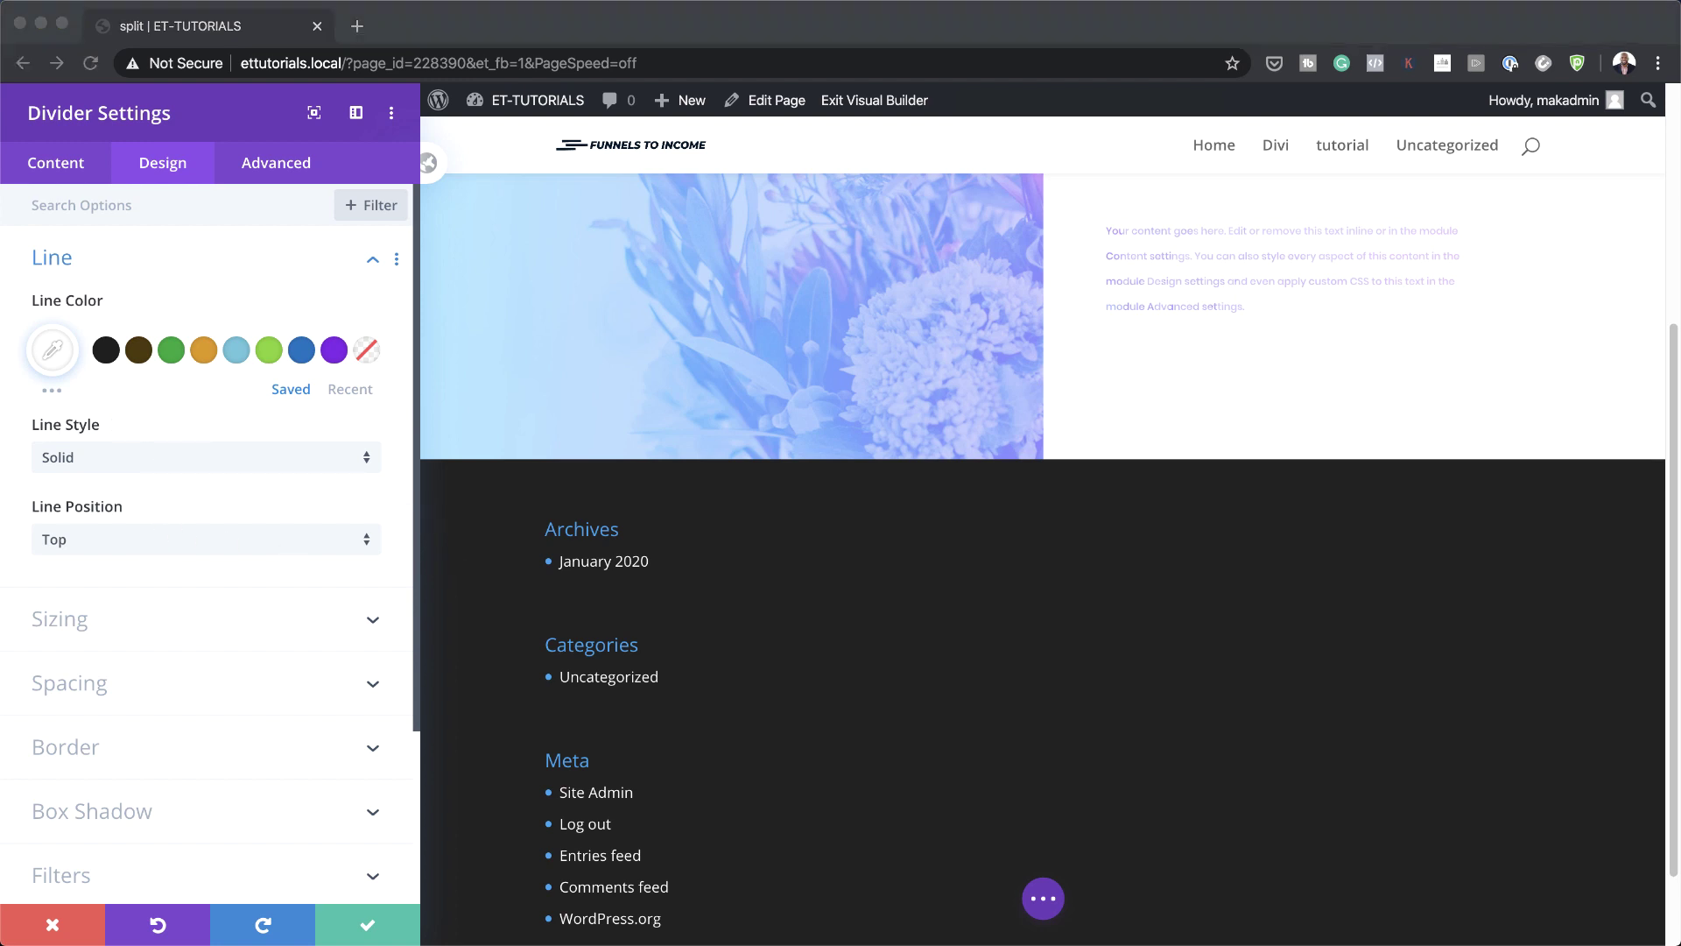
# Size the divider at 0.7vw thickness, 9% width and 0px height.
pyautogui.click(154, 621)
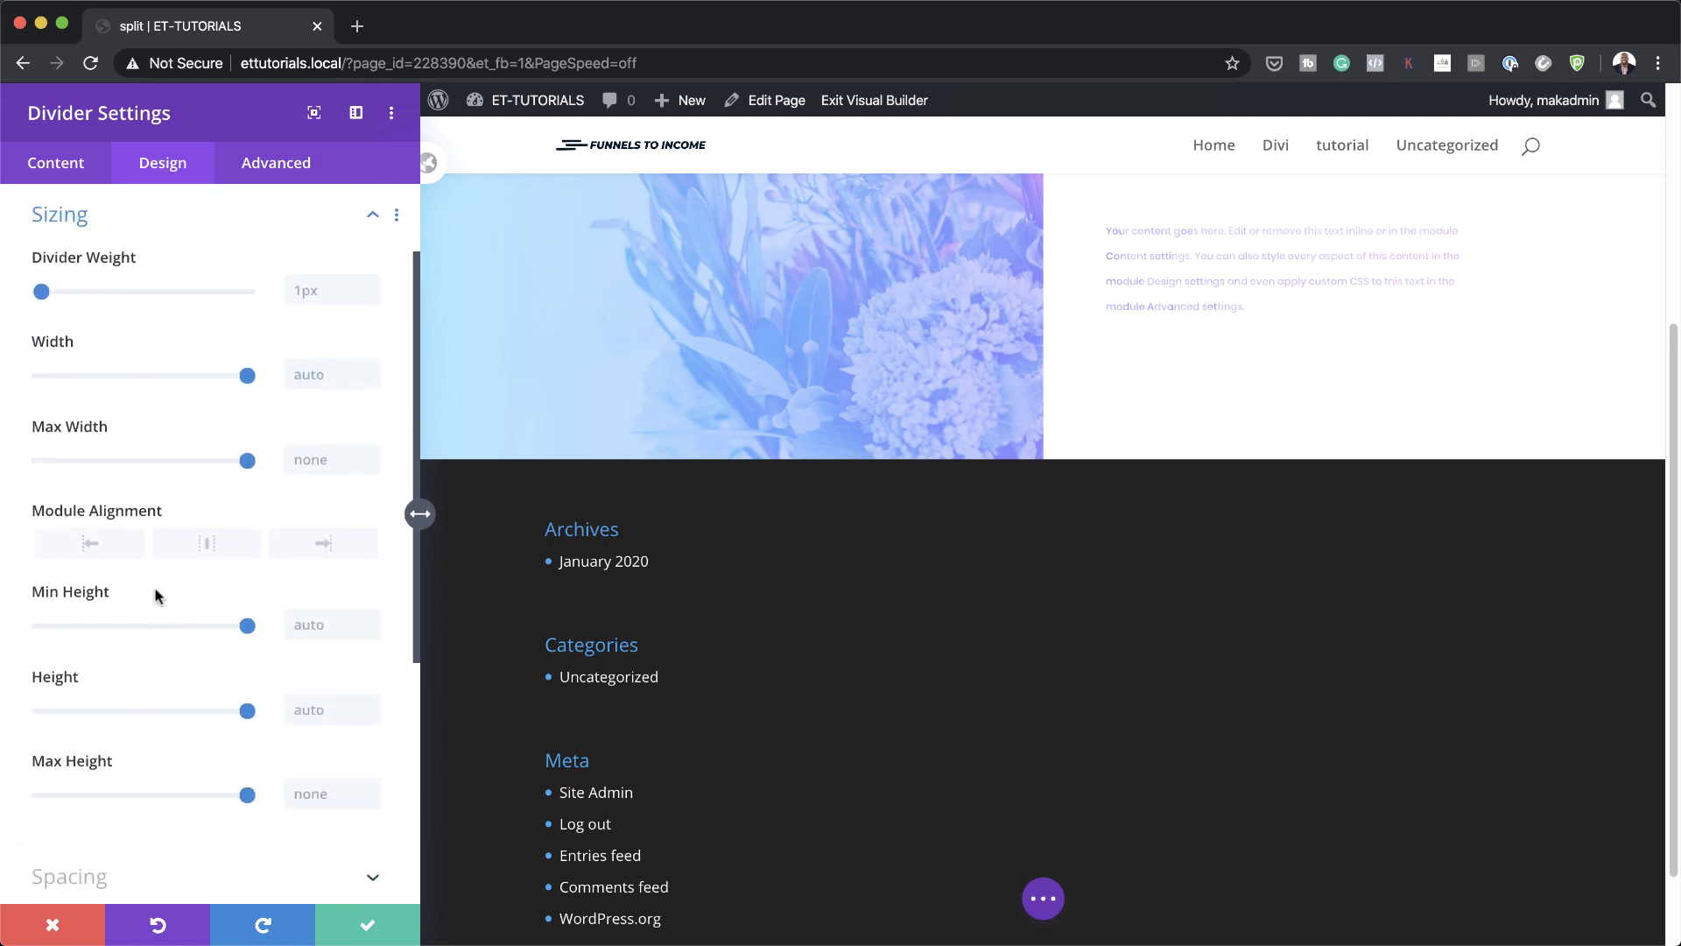
pyautogui.click(300, 295)
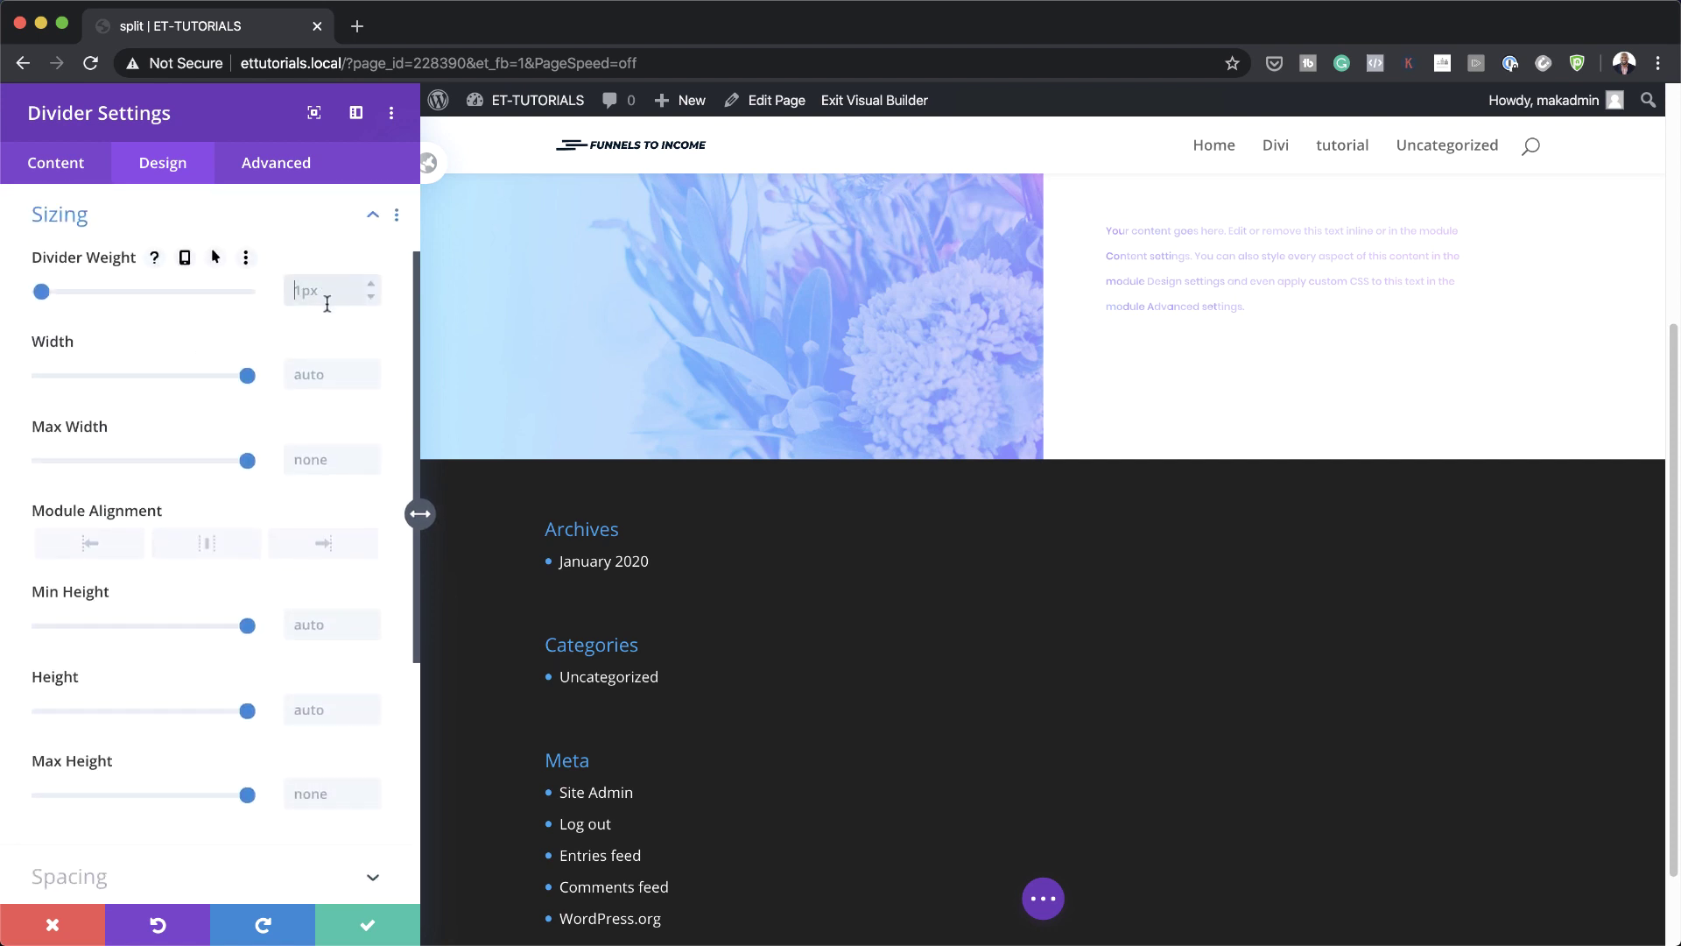
pyautogui.write('0.7vw')
pyautogui.click(320, 376)
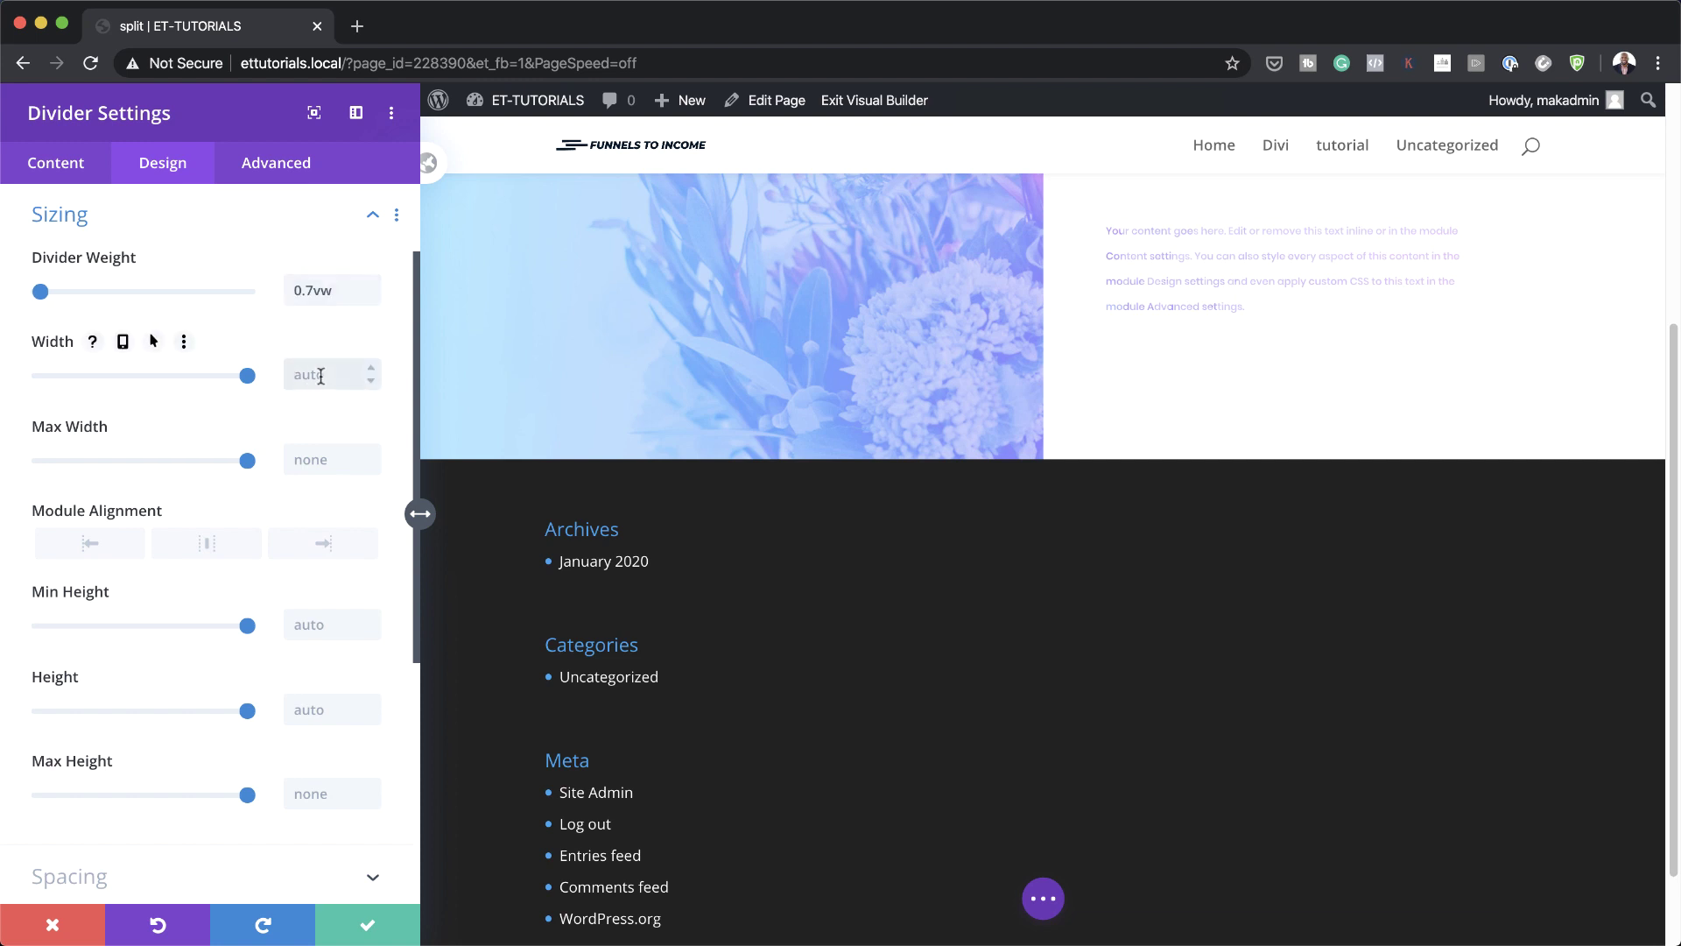
pyautogui.write('9%')
pyautogui.scroll(-1, 323, 639)
pyautogui.click(322, 657)
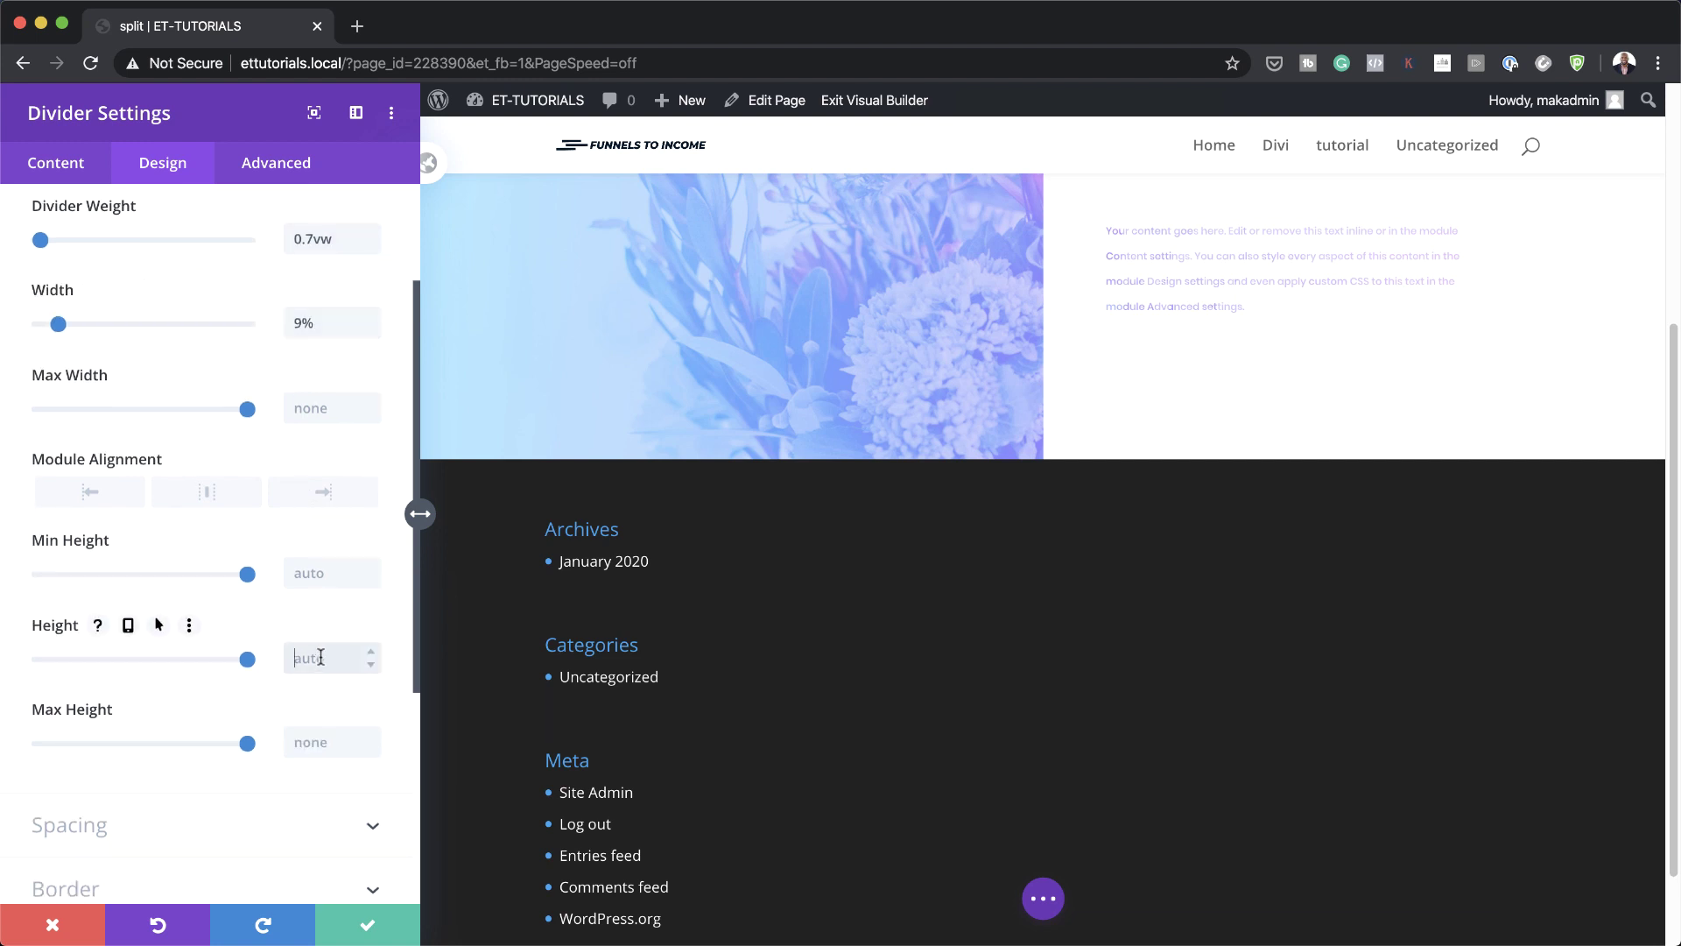
pyautogui.write('0px')
pyautogui.scroll(-2, 159, 713)
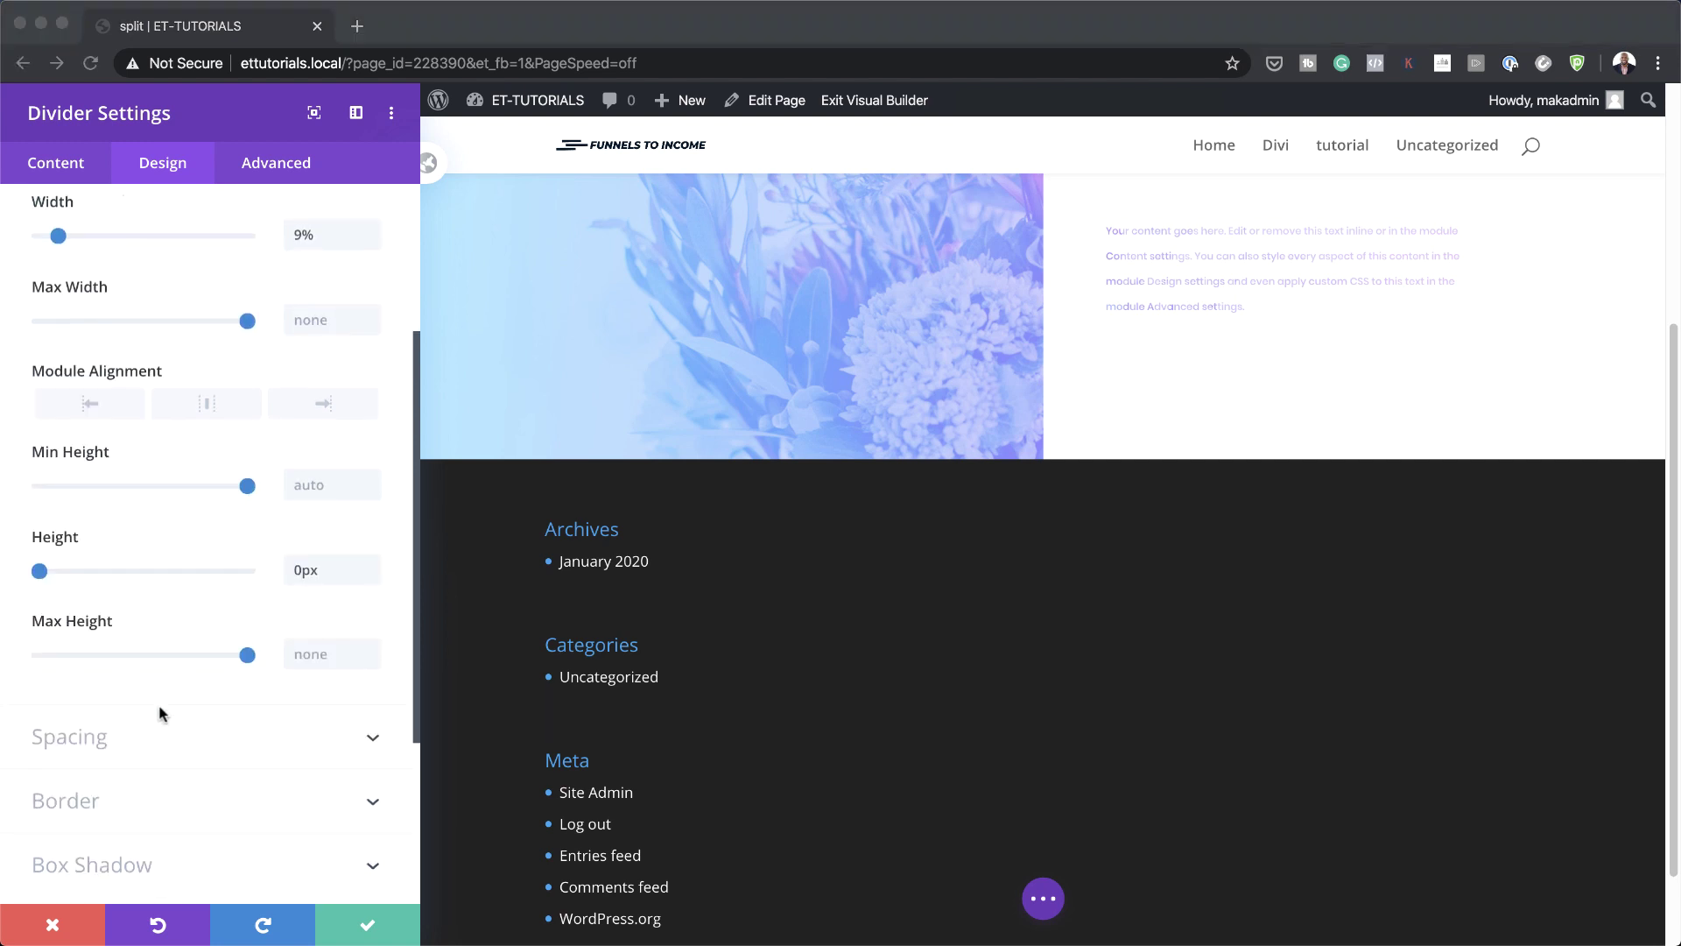
# Give the divider 2vw top, 3vw bottom and 5vw left margins.
pyautogui.click(97, 736)
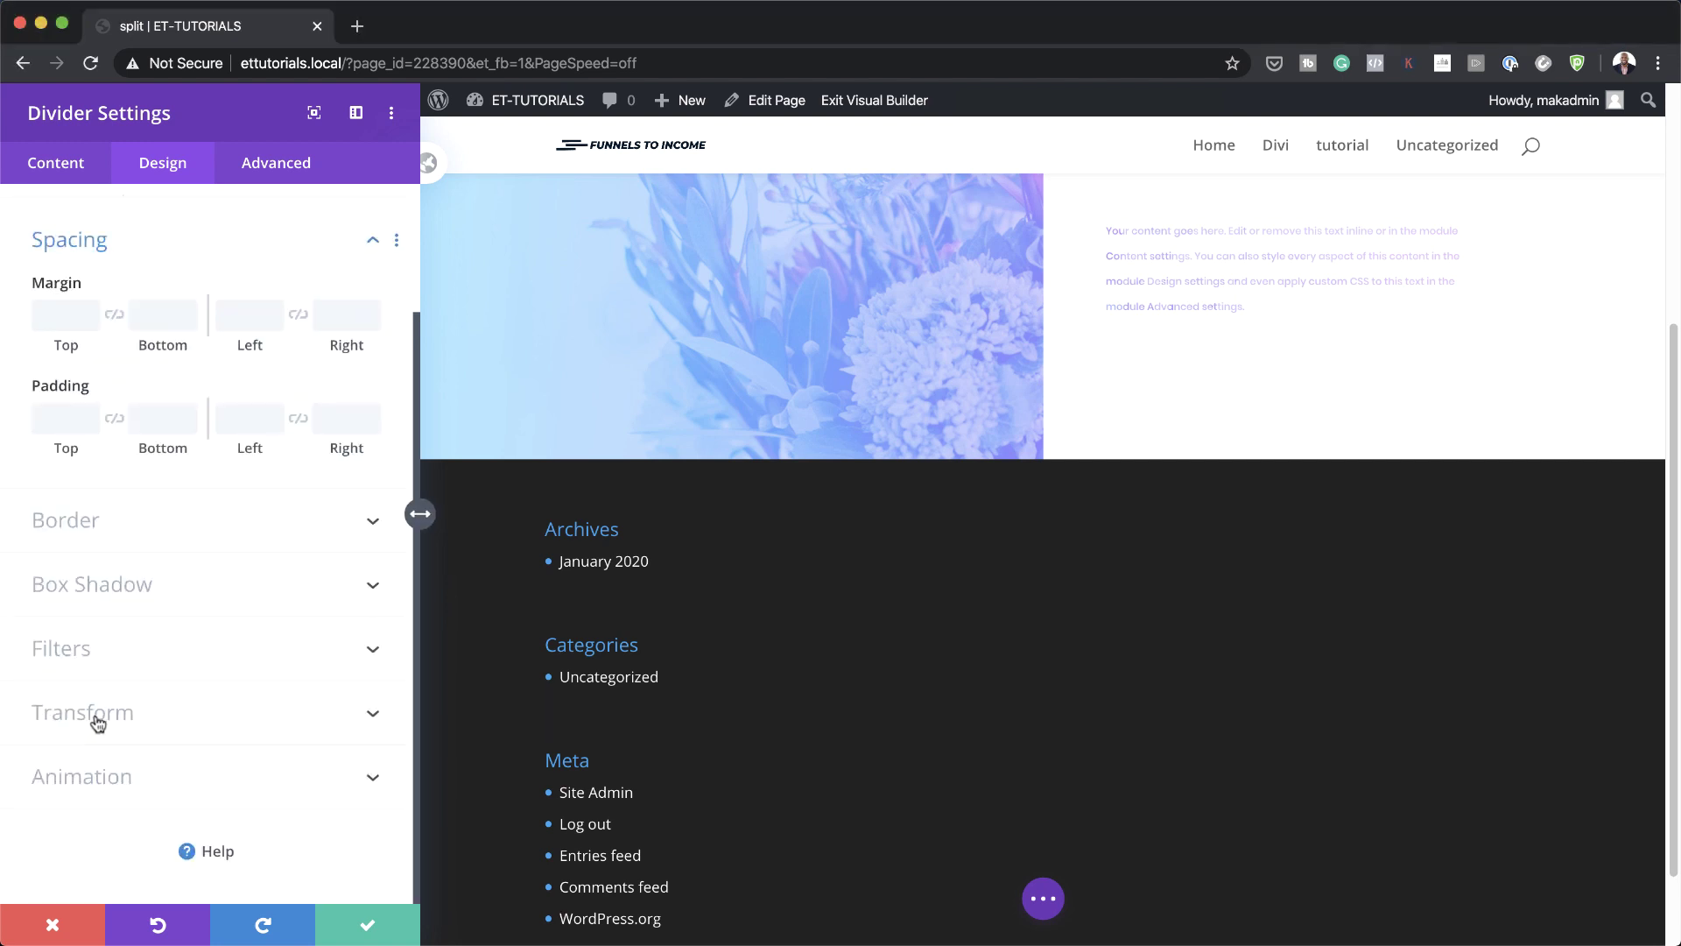
pyautogui.click(45, 315)
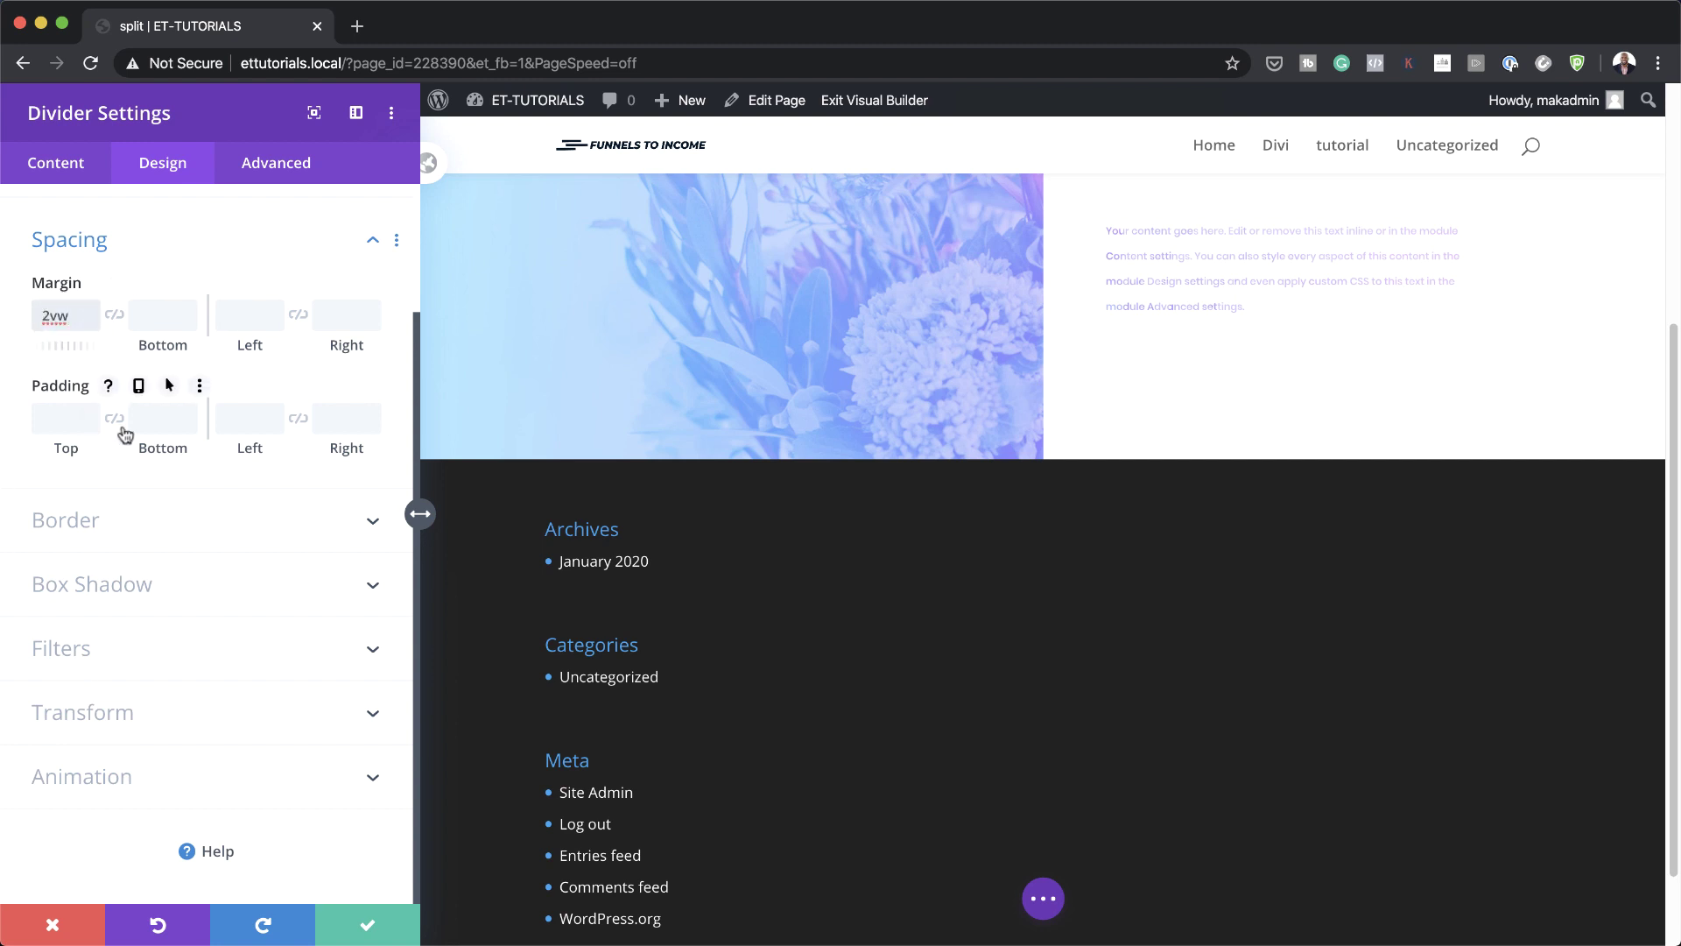
pyautogui.click(157, 316)
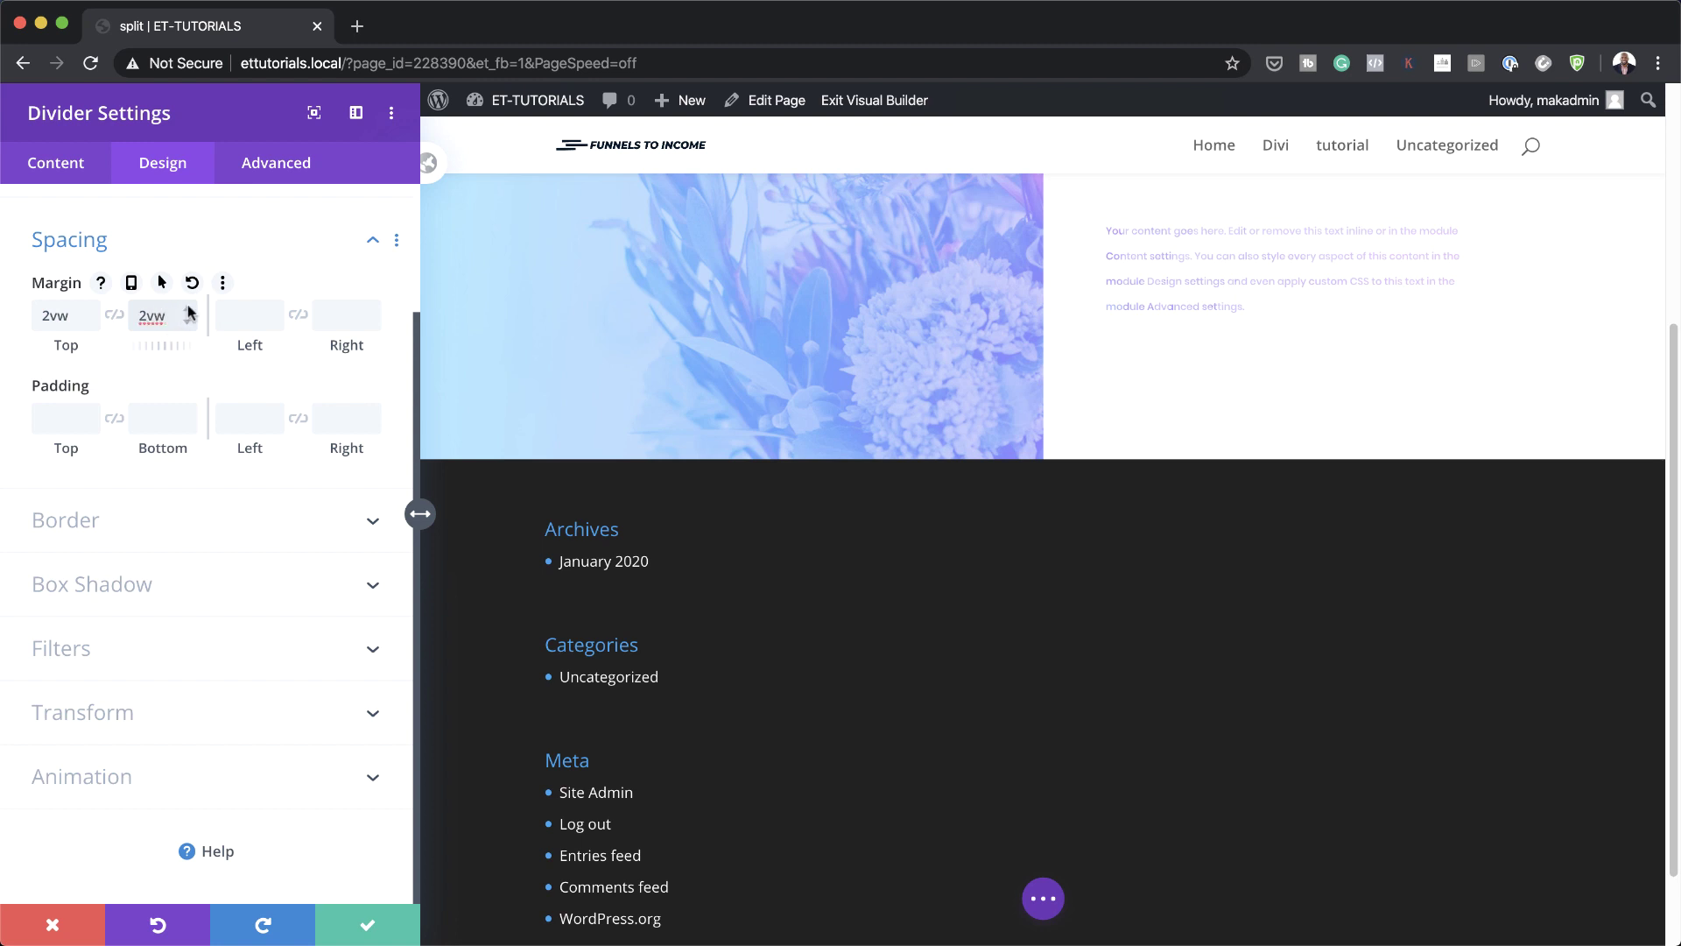
pyautogui.click(187, 309)
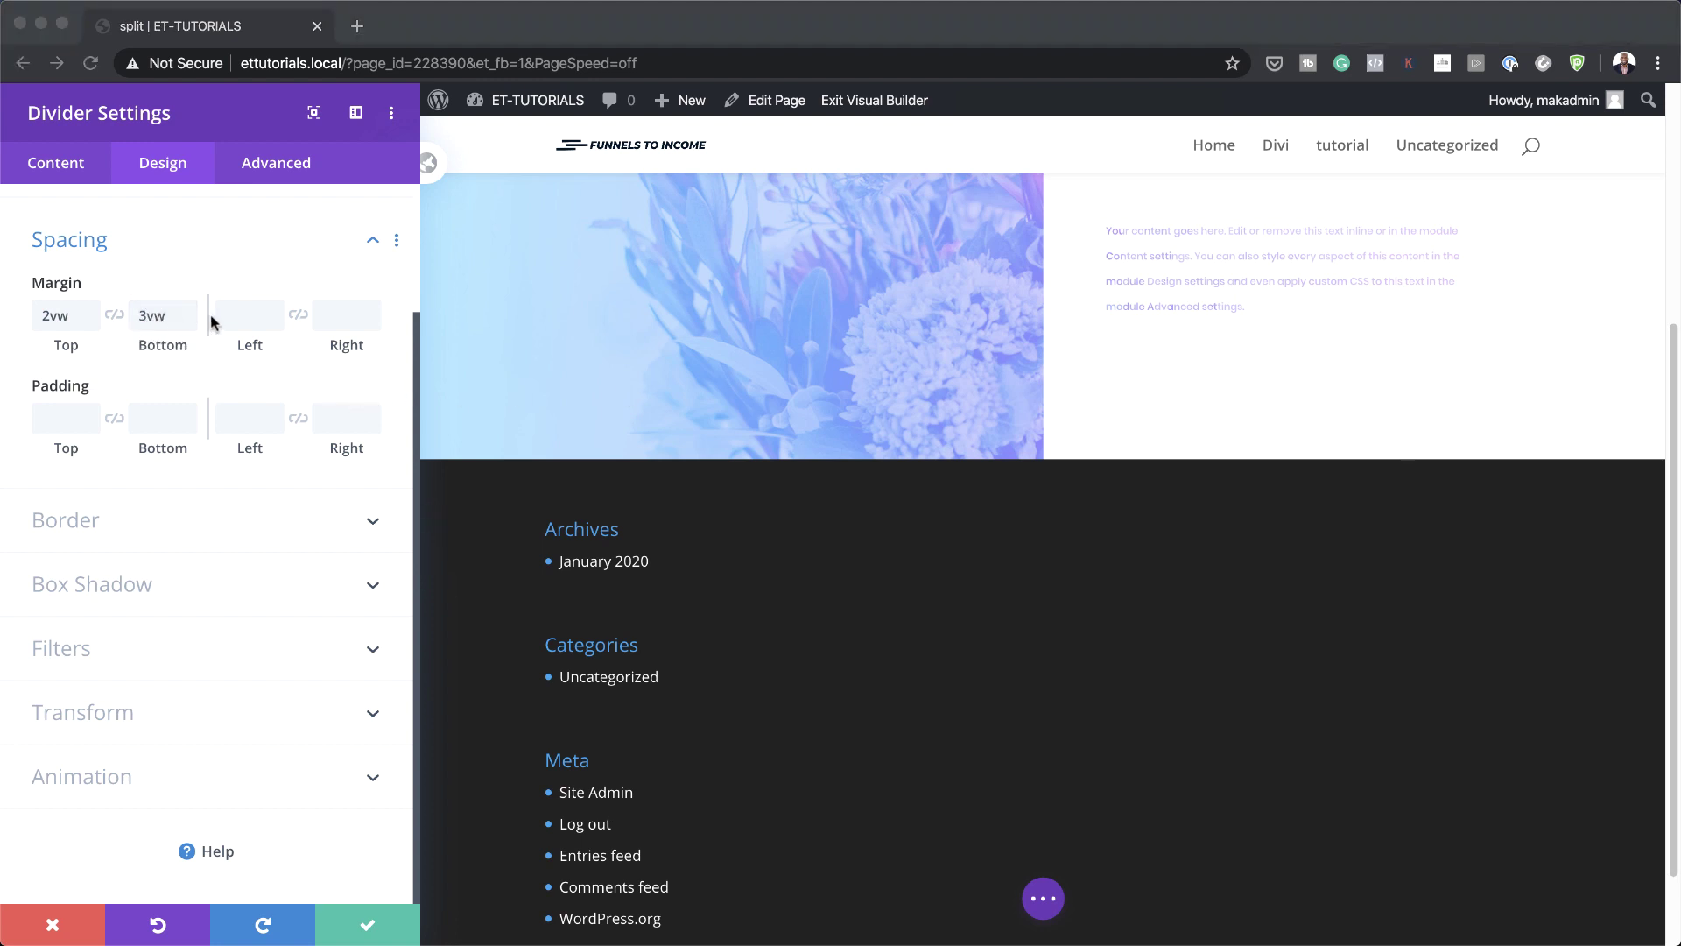
pyautogui.click(243, 316)
pyautogui.write('5vw')
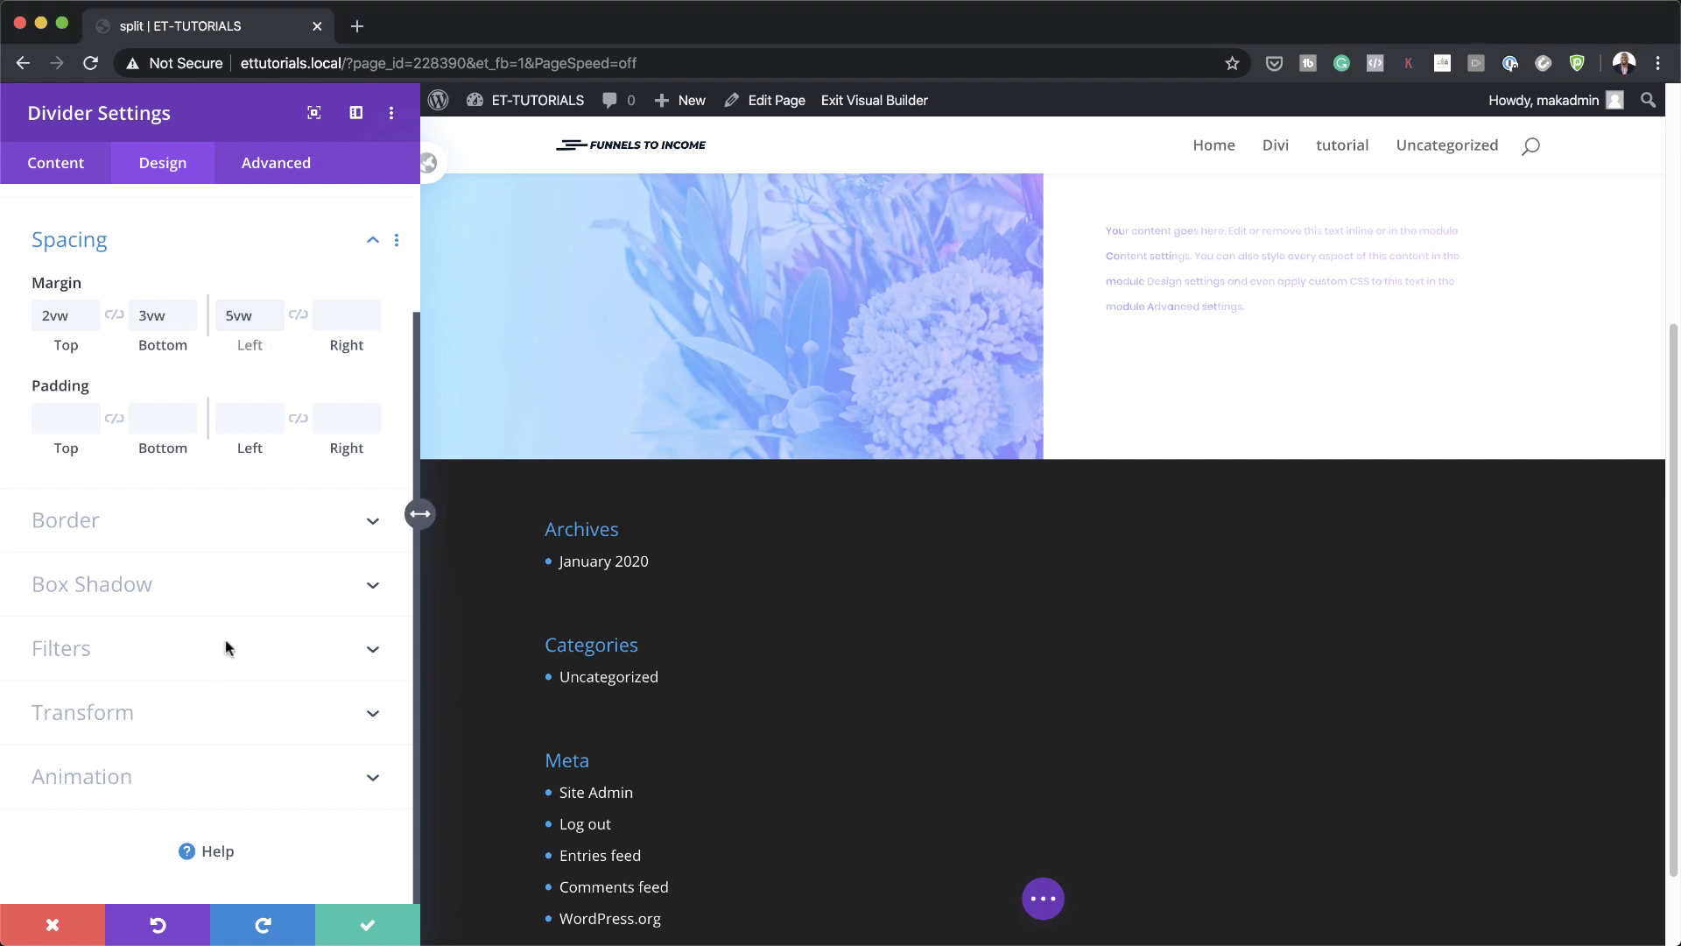
# Set the divider's blend mode to Difference and save it.
pyautogui.click(225, 649)
pyautogui.scroll(-4, 237, 702)
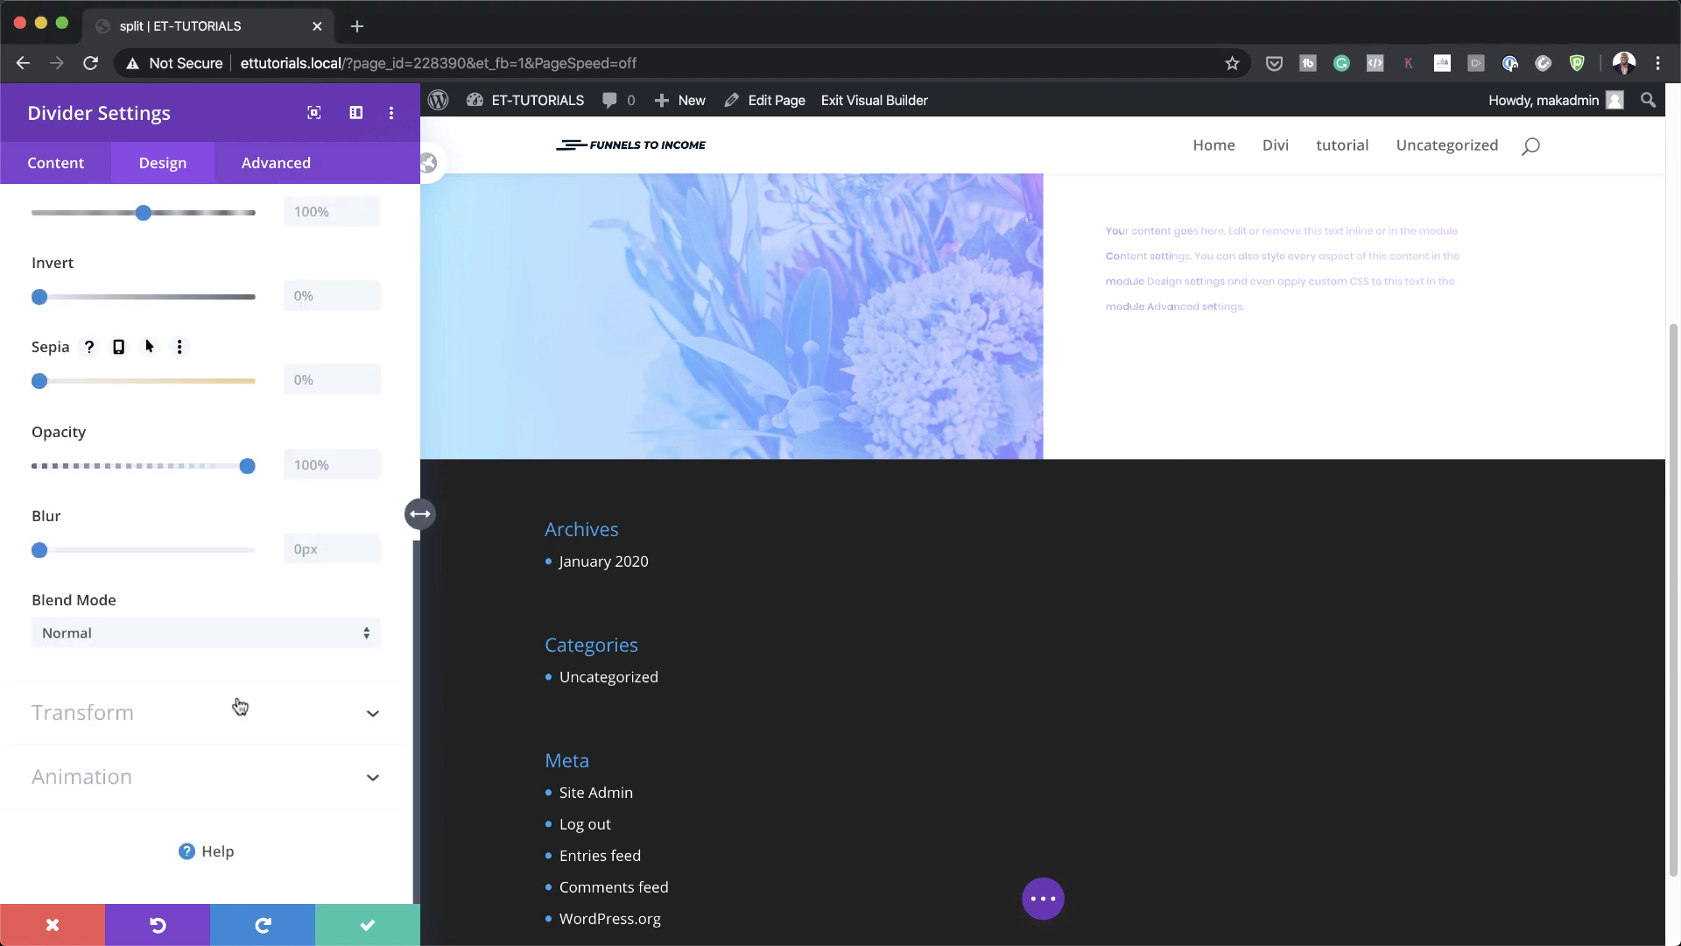
pyautogui.click(123, 634)
pyautogui.click(124, 629)
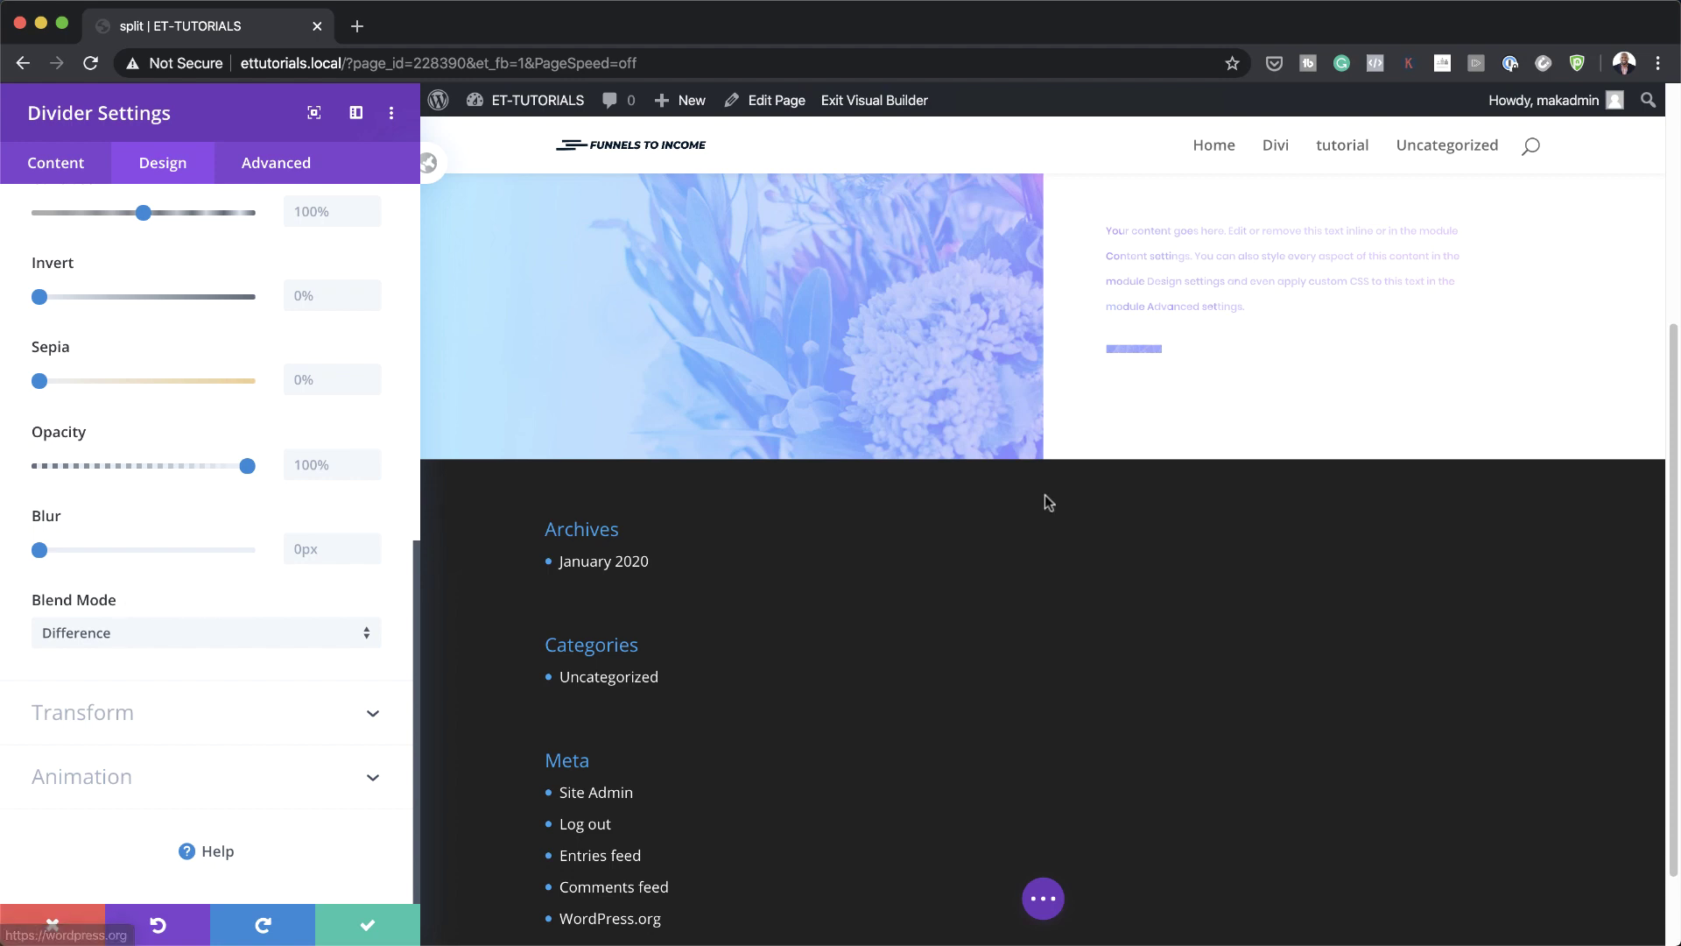
pyautogui.click(368, 928)
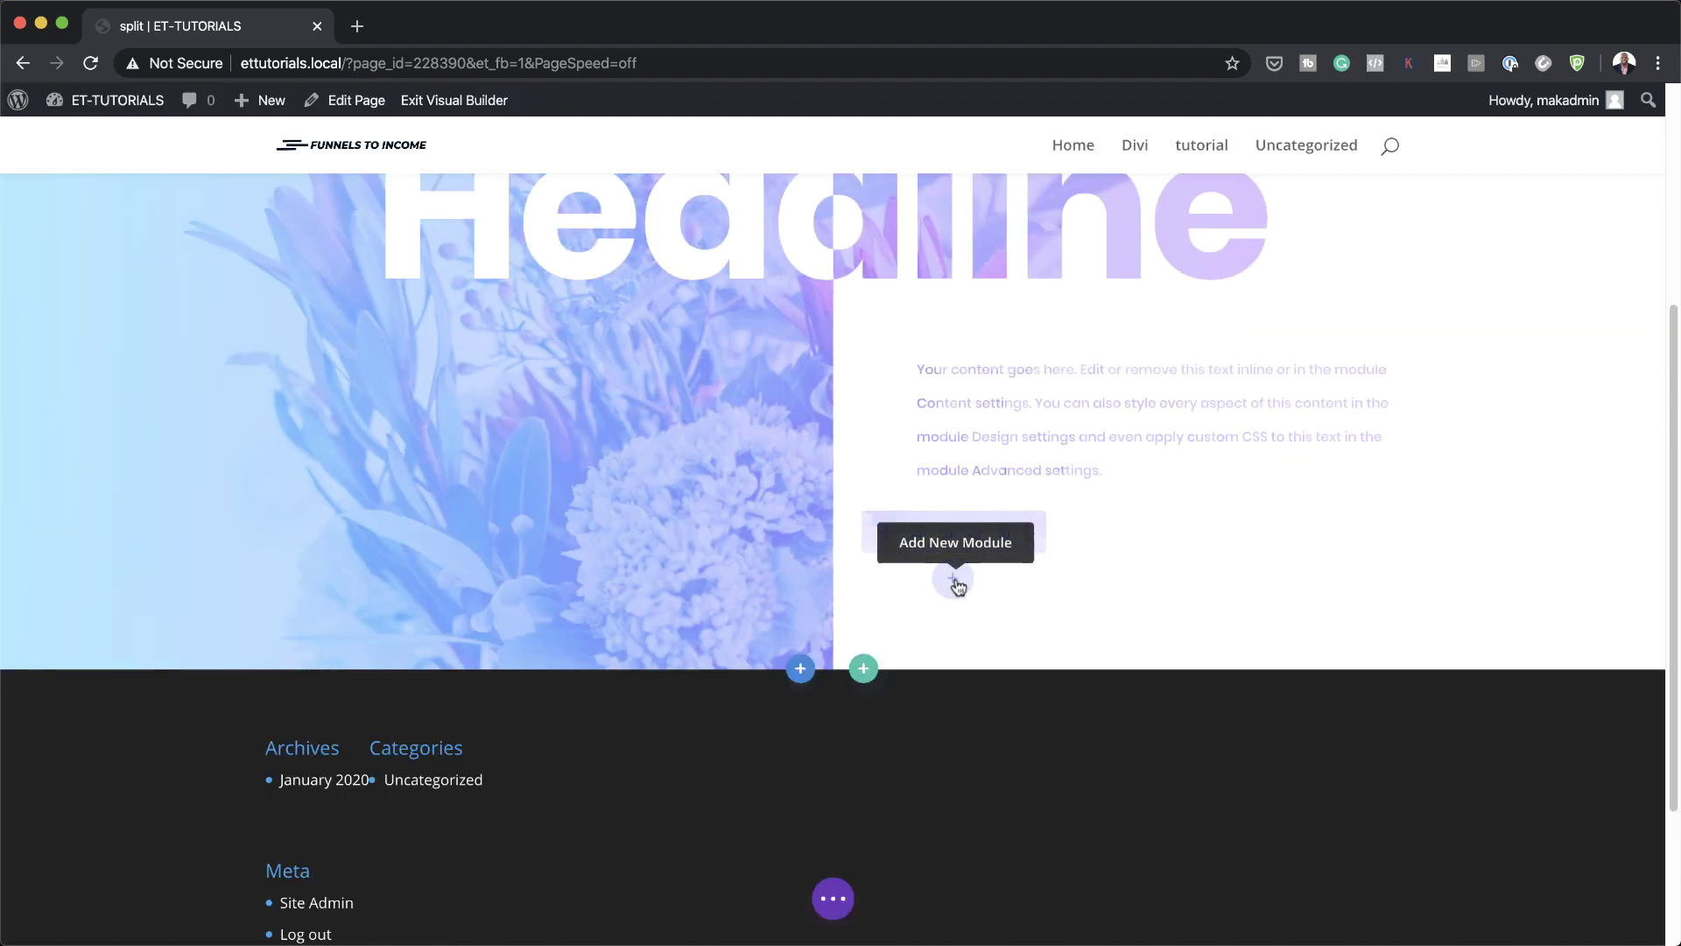
# Insert a Button module under the divider and align it left.
pyautogui.click(954, 580)
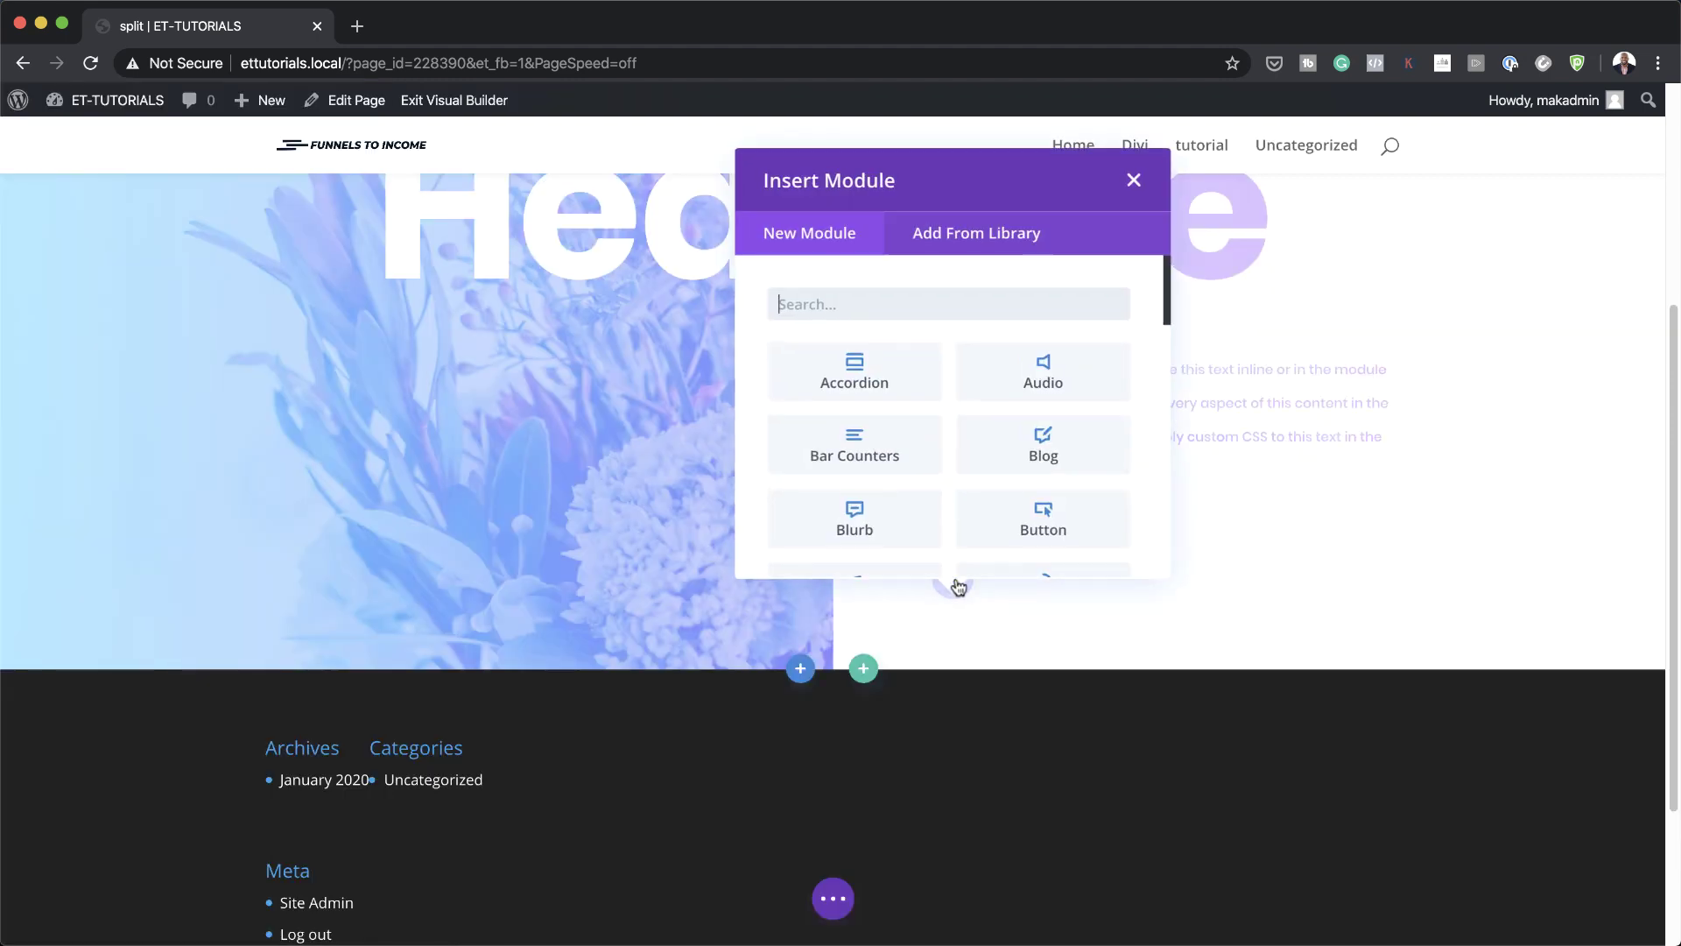
pyautogui.click(1064, 508)
pyautogui.click(182, 169)
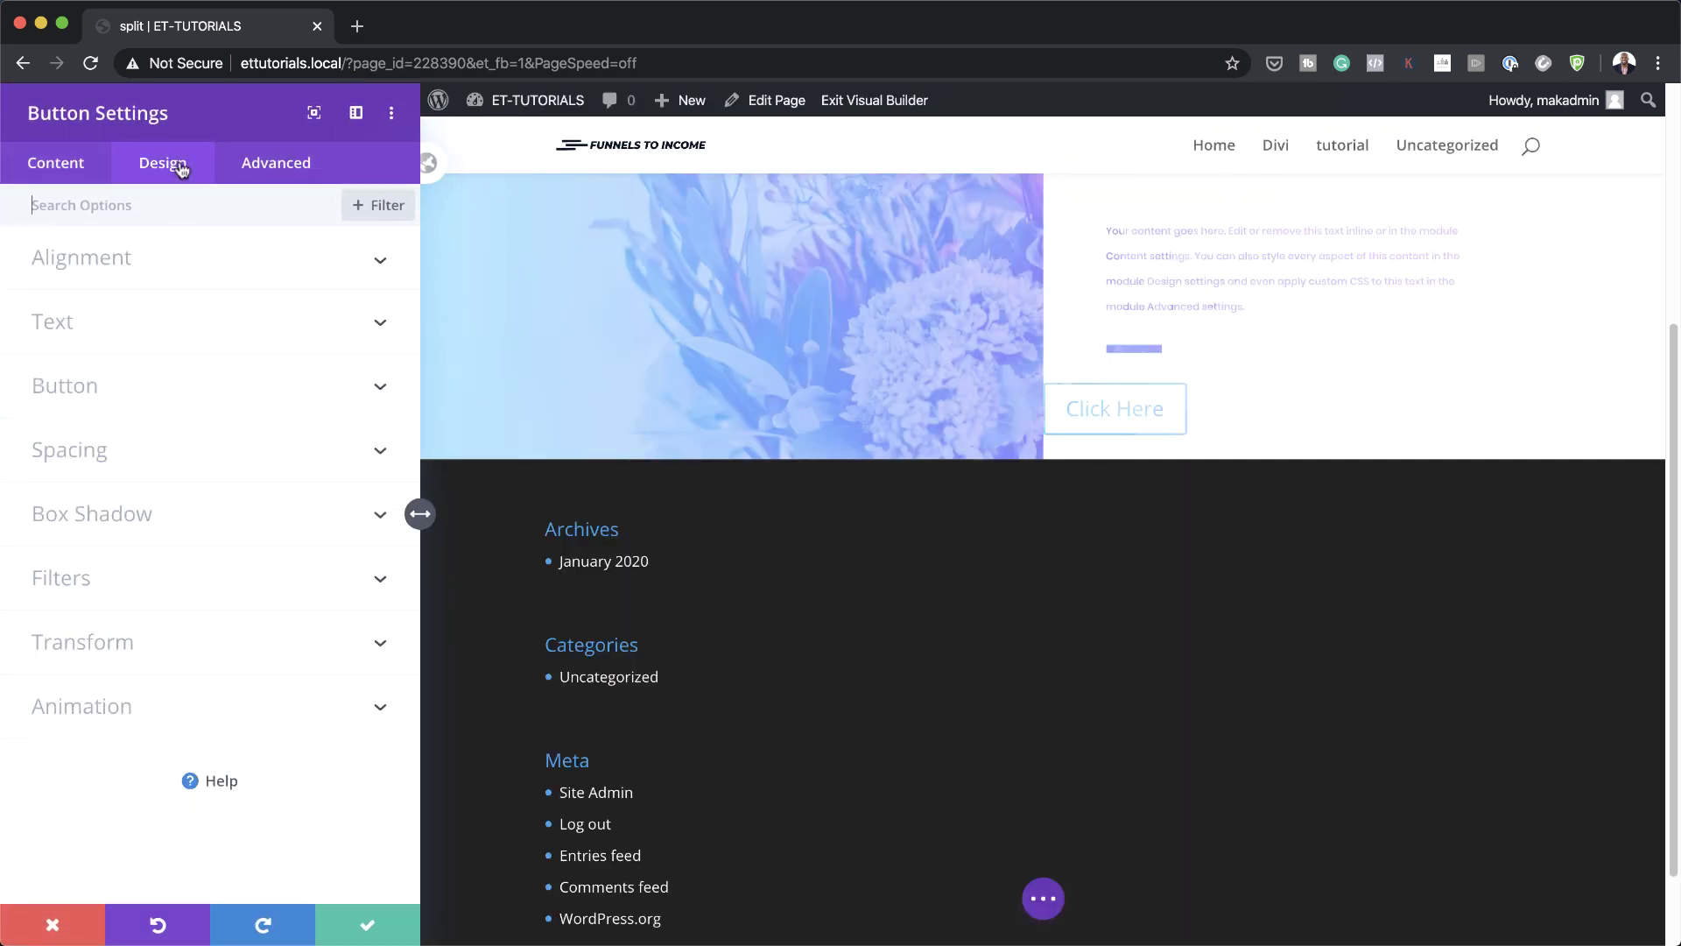
pyautogui.click(133, 261)
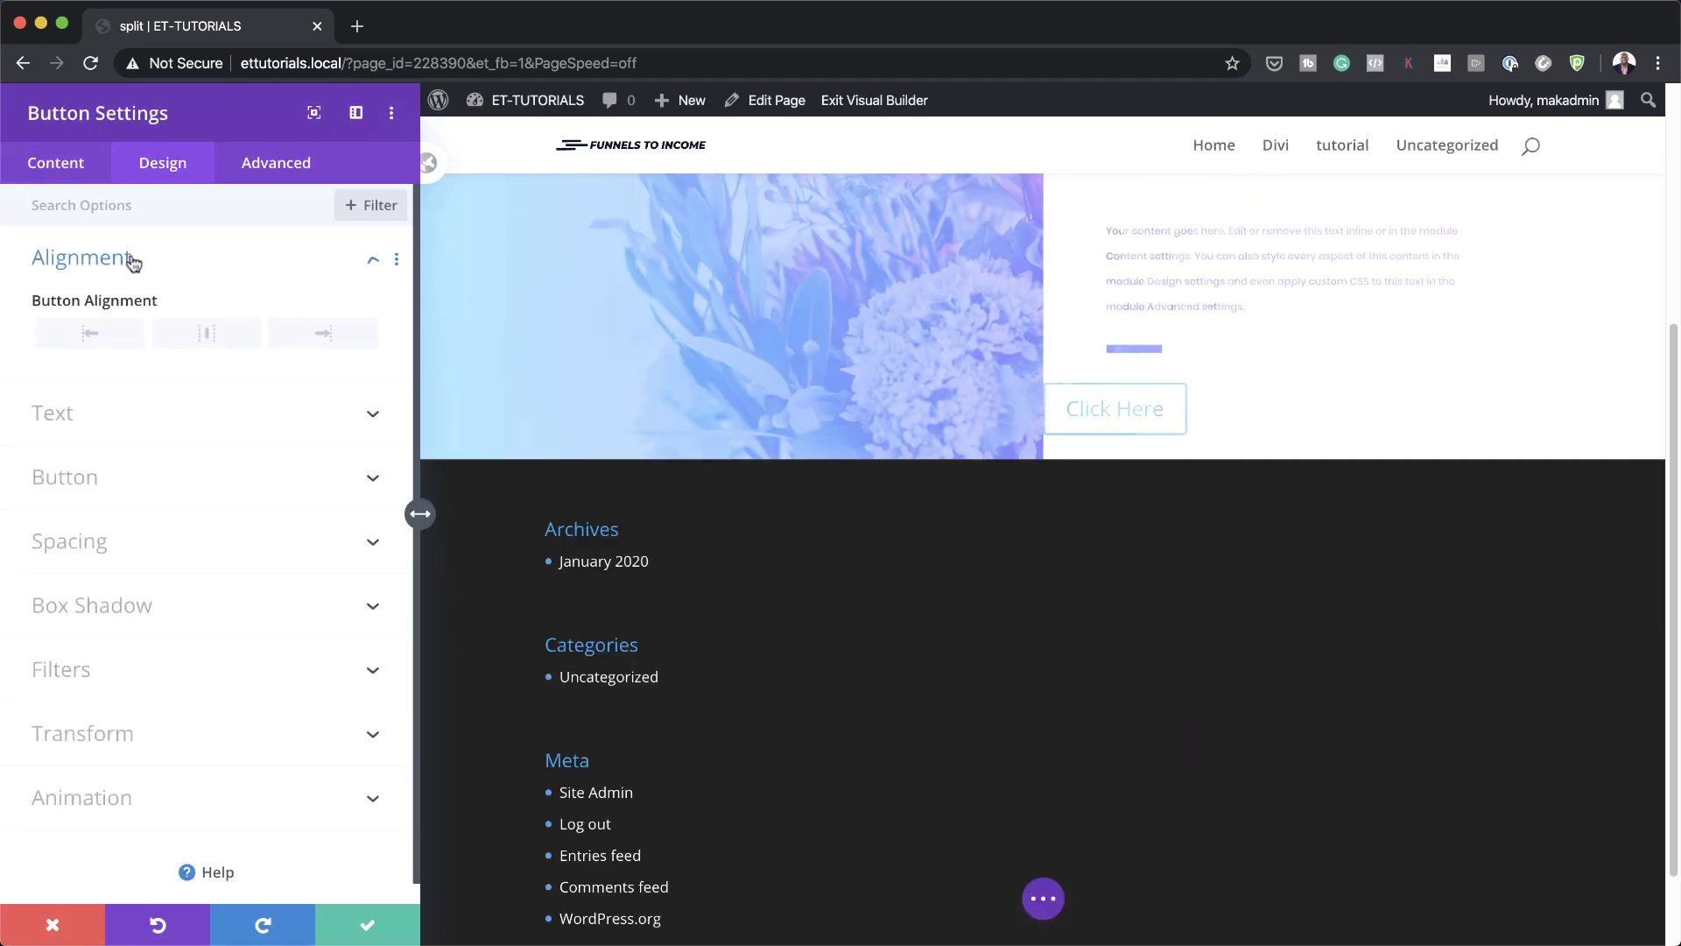
pyautogui.click(103, 336)
# Enable custom button styles with 1vw black text and a 0px corner radius.
pyautogui.click(145, 483)
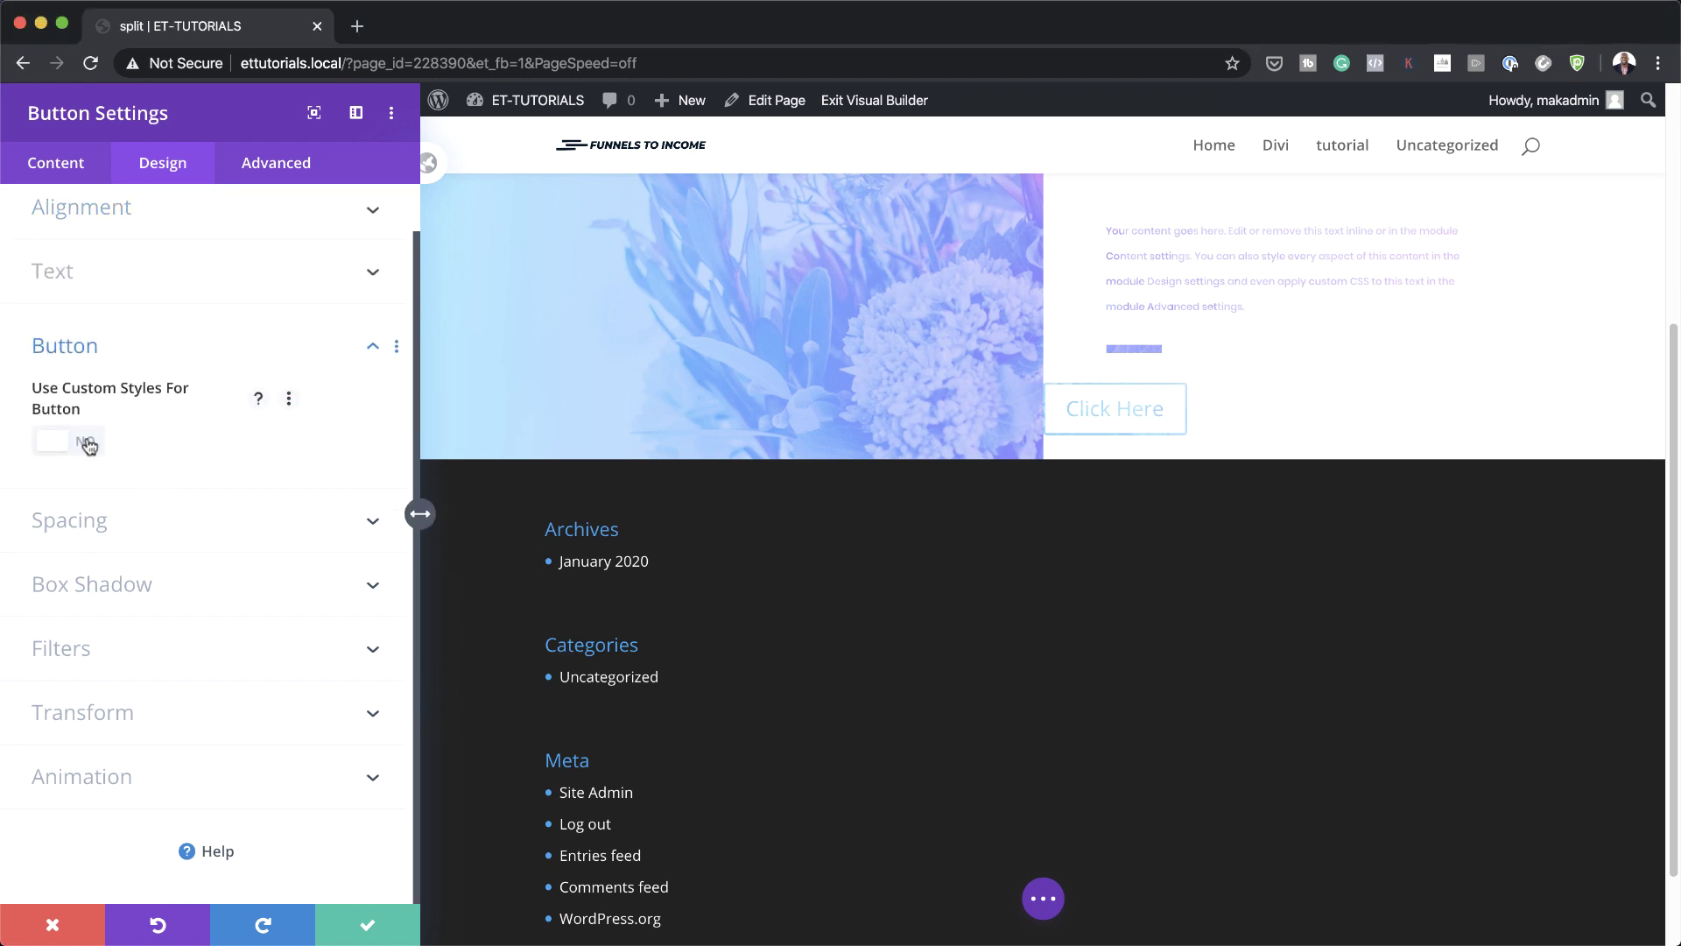
pyautogui.click(89, 445)
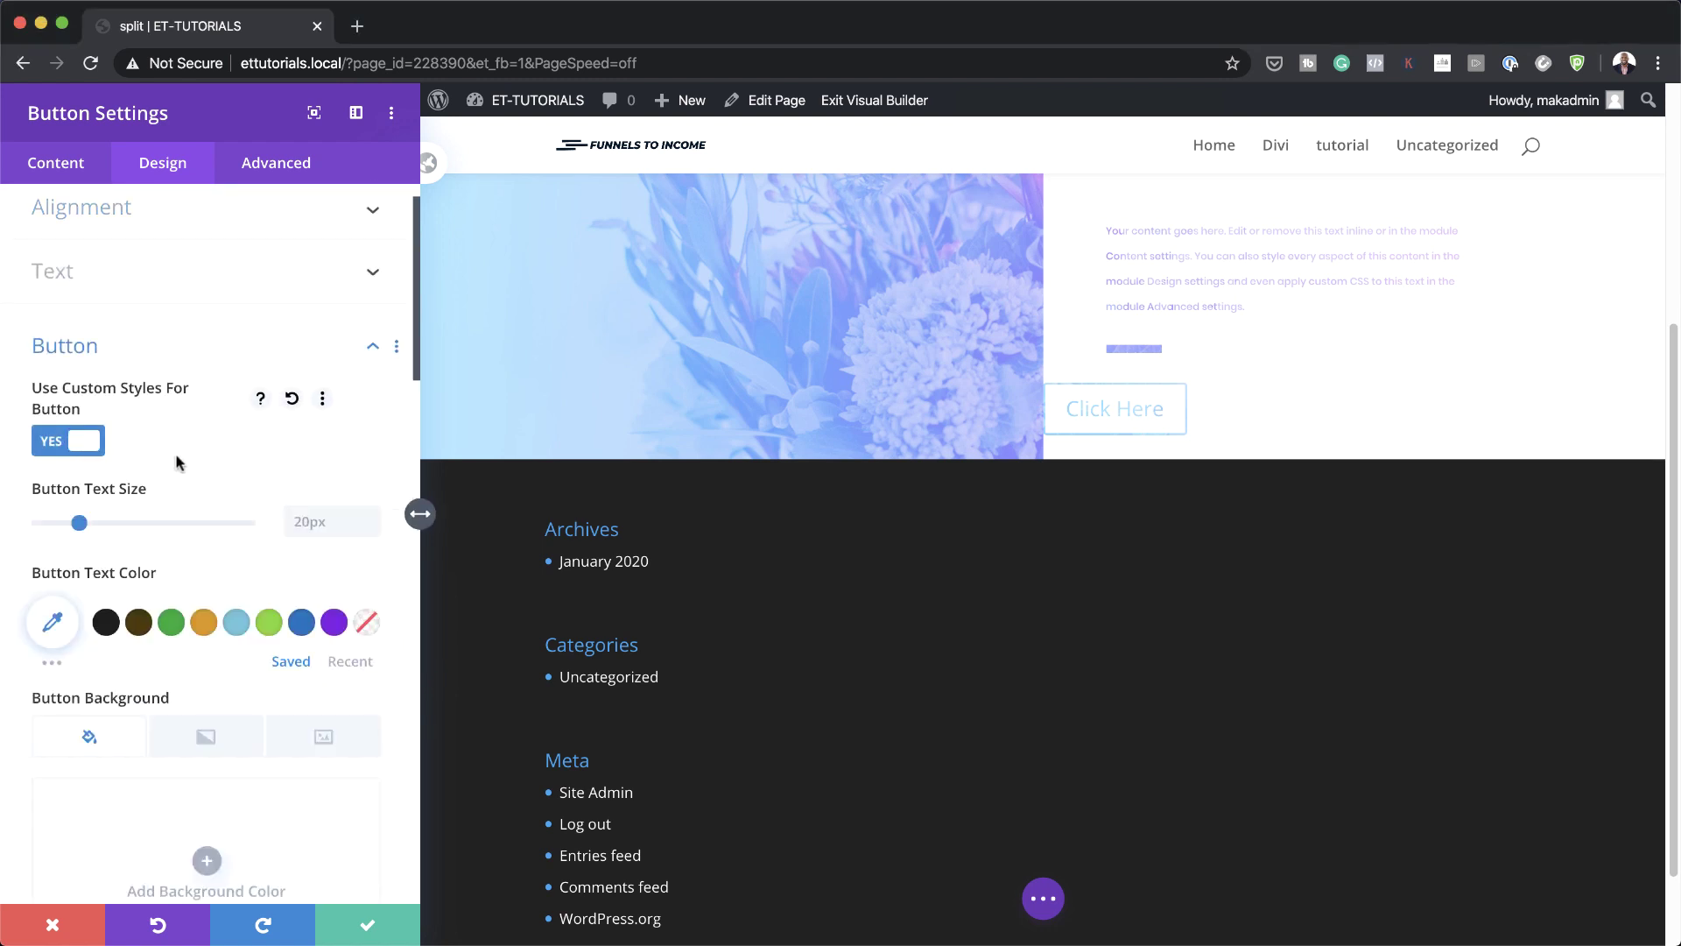
pyautogui.click(315, 521)
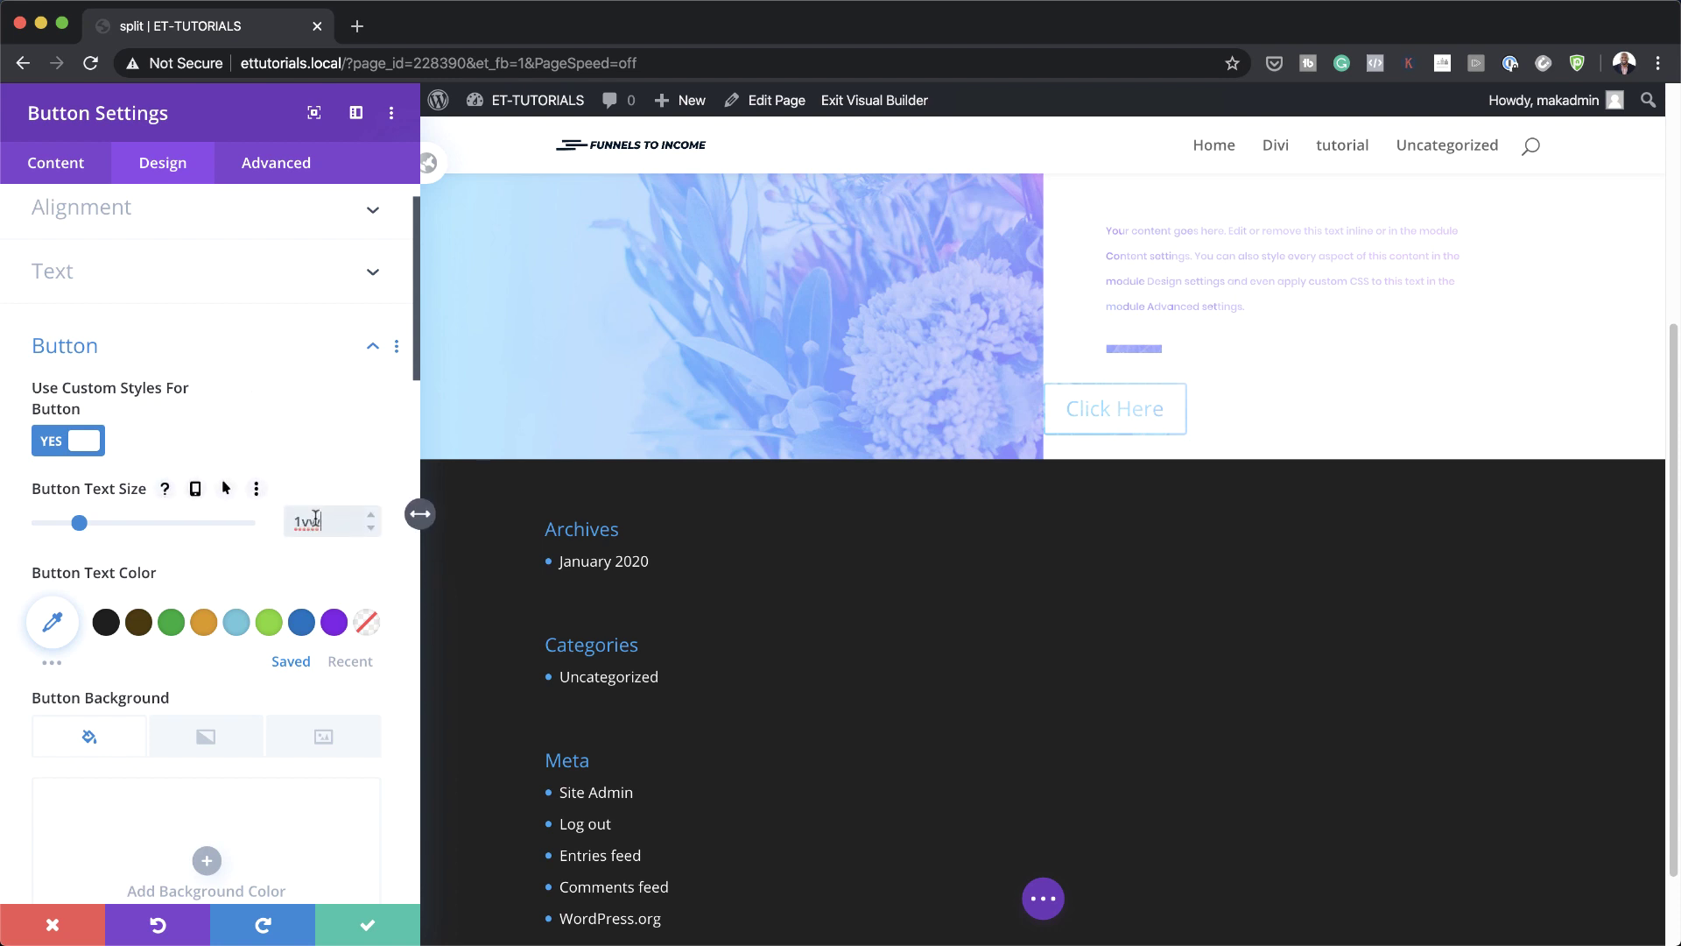
pyautogui.write('1vw')
pyautogui.scroll(-2, 307, 523)
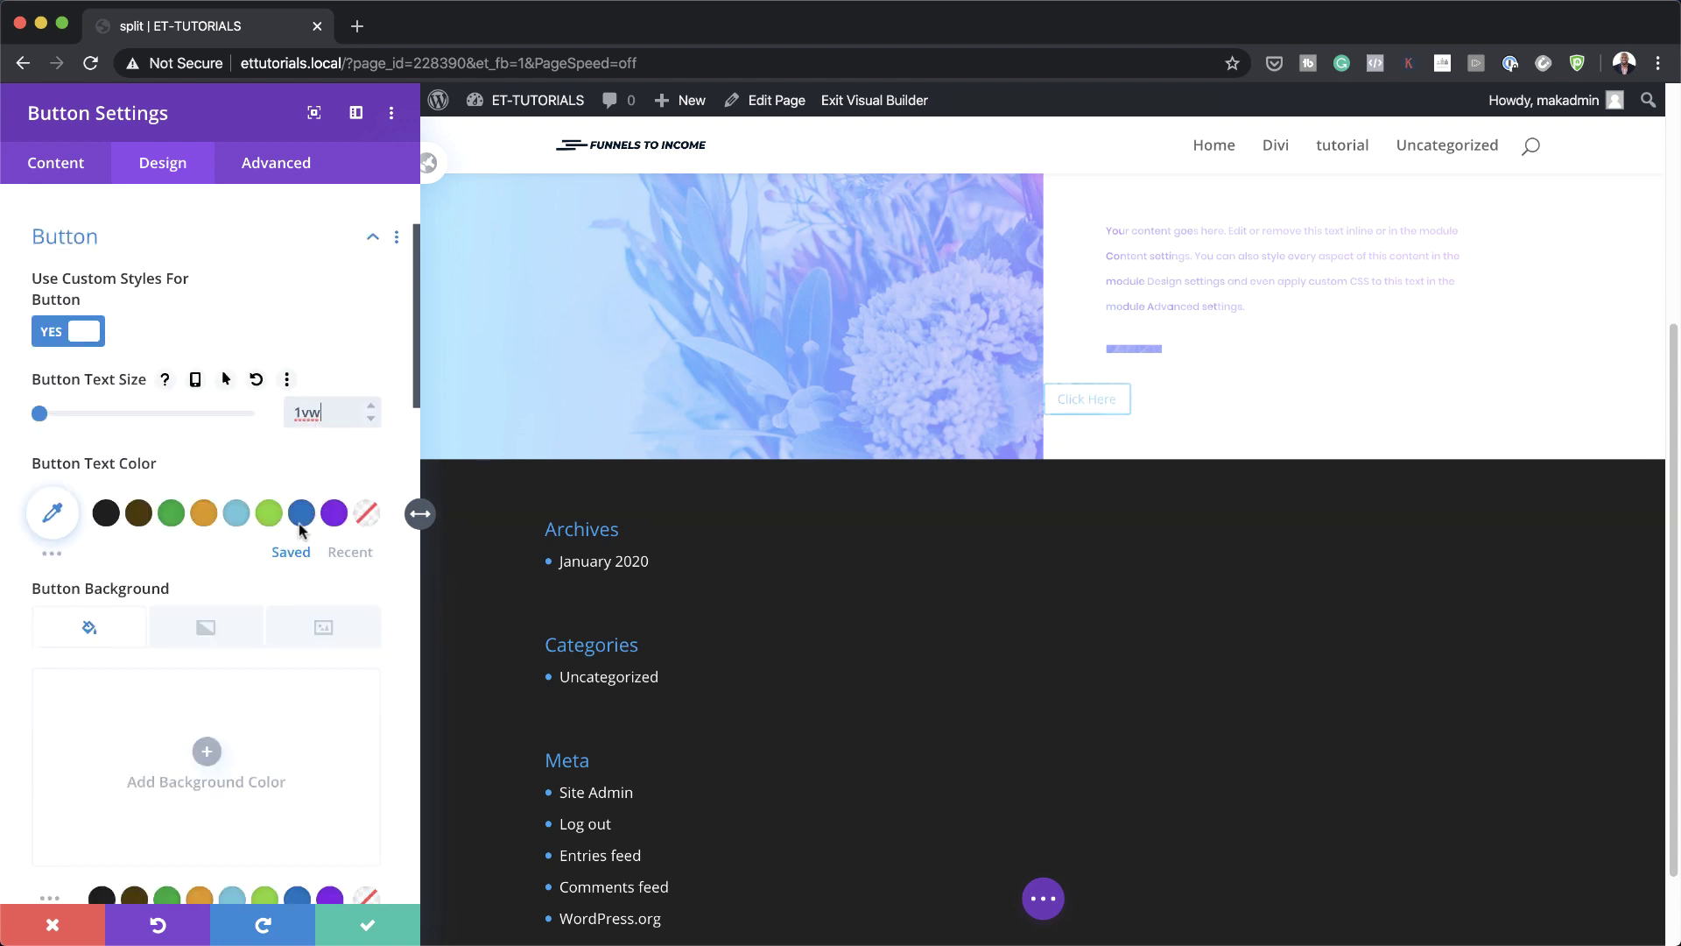
pyautogui.click(105, 513)
pyautogui.scroll(-9, 337, 705)
pyautogui.click(334, 698)
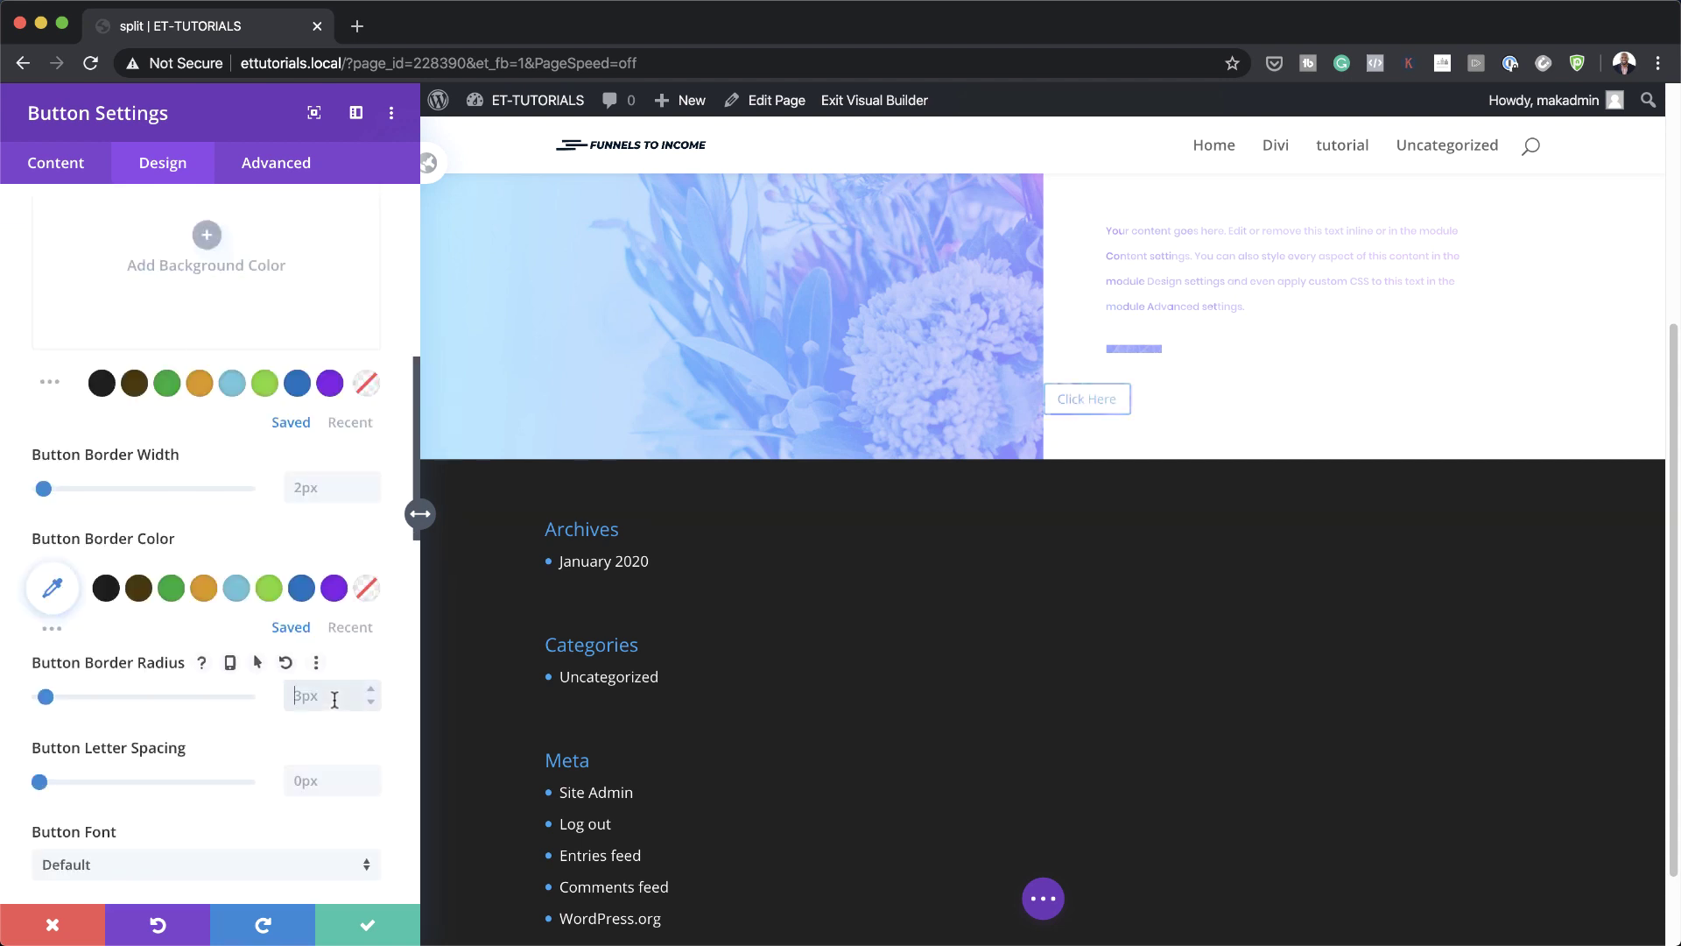
pyautogui.write('0px')
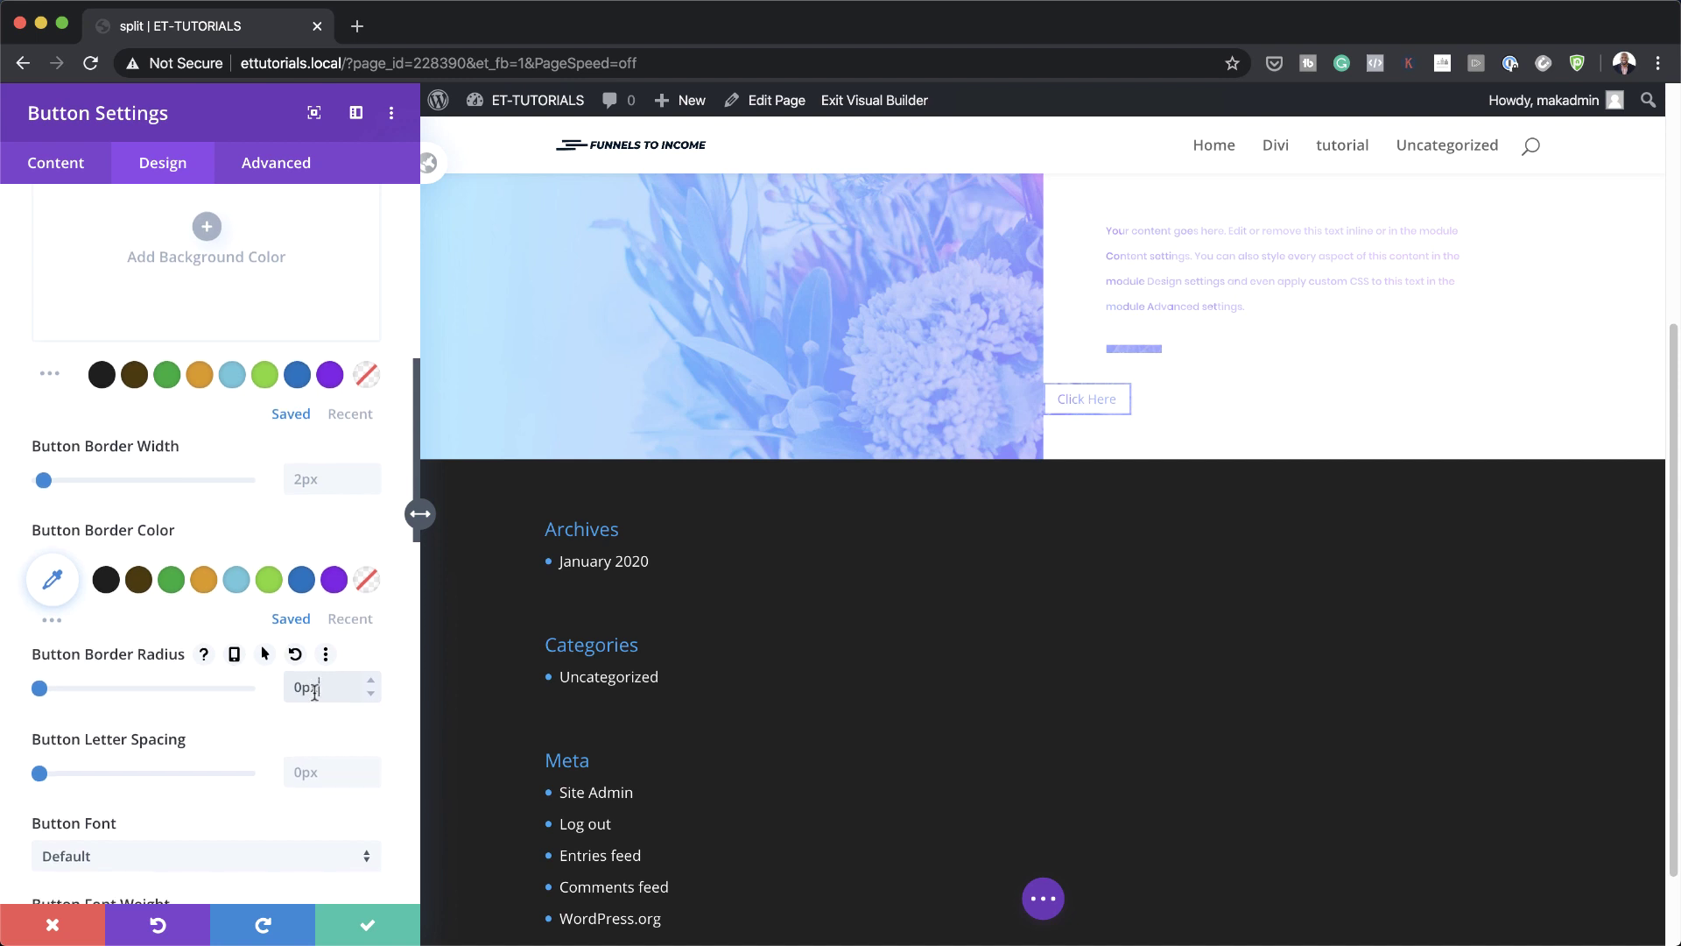
pyautogui.scroll(-3, 314, 692)
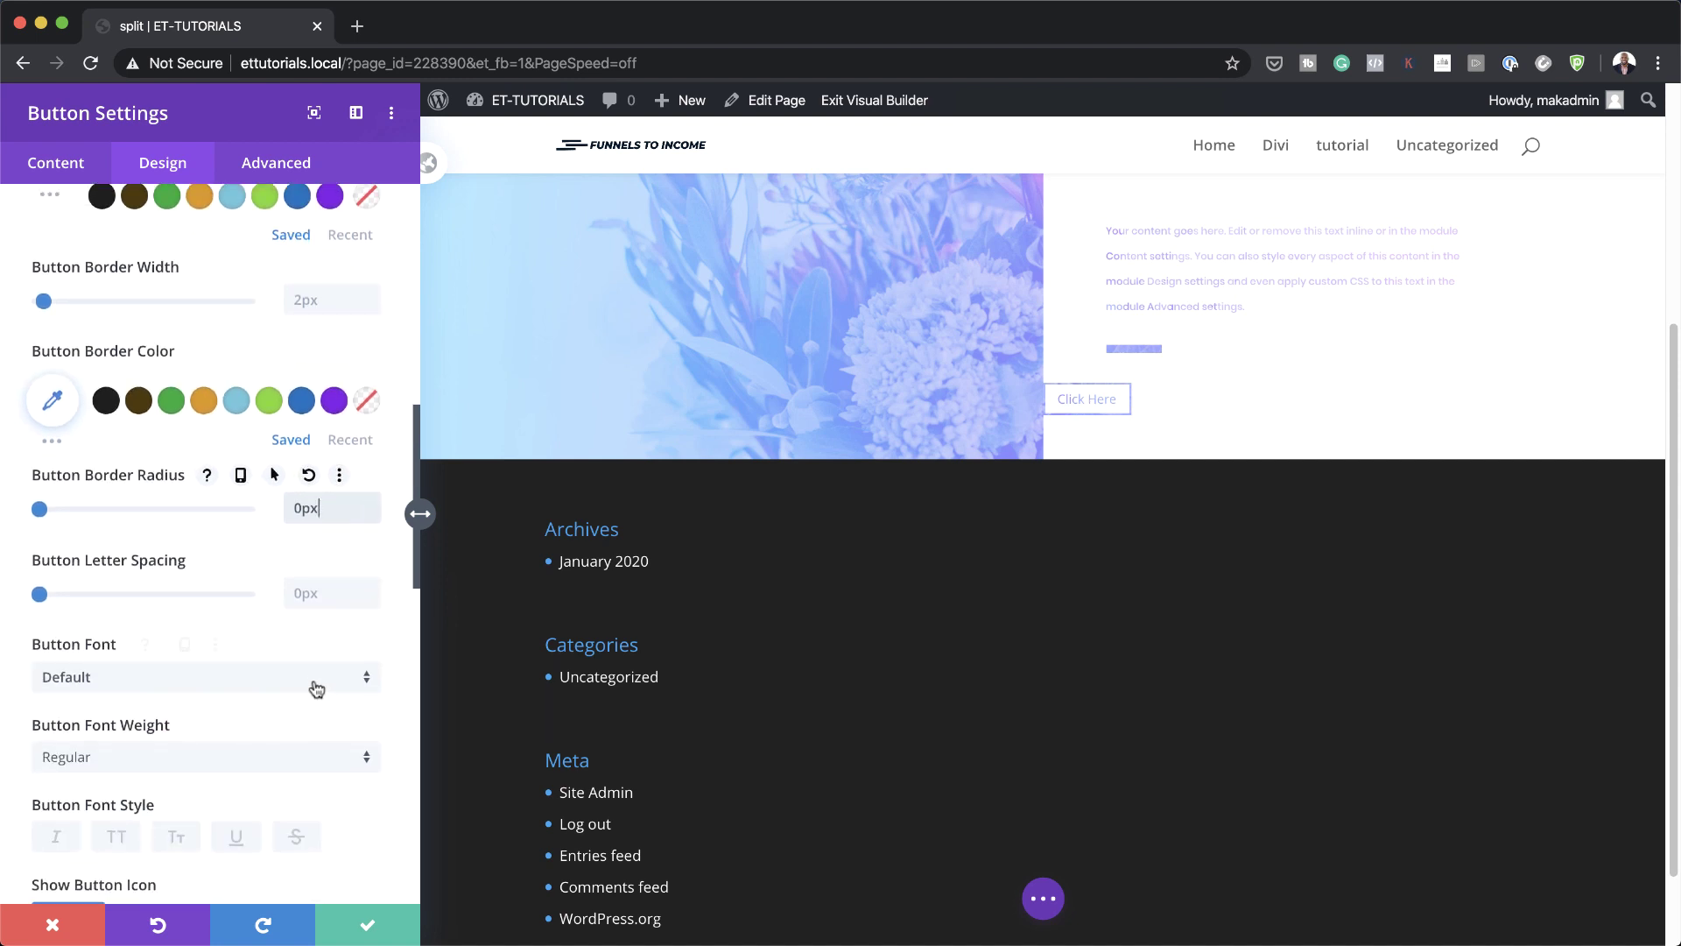
# Set the button font to Poppins.
pyautogui.click(316, 687)
pyautogui.click(188, 287)
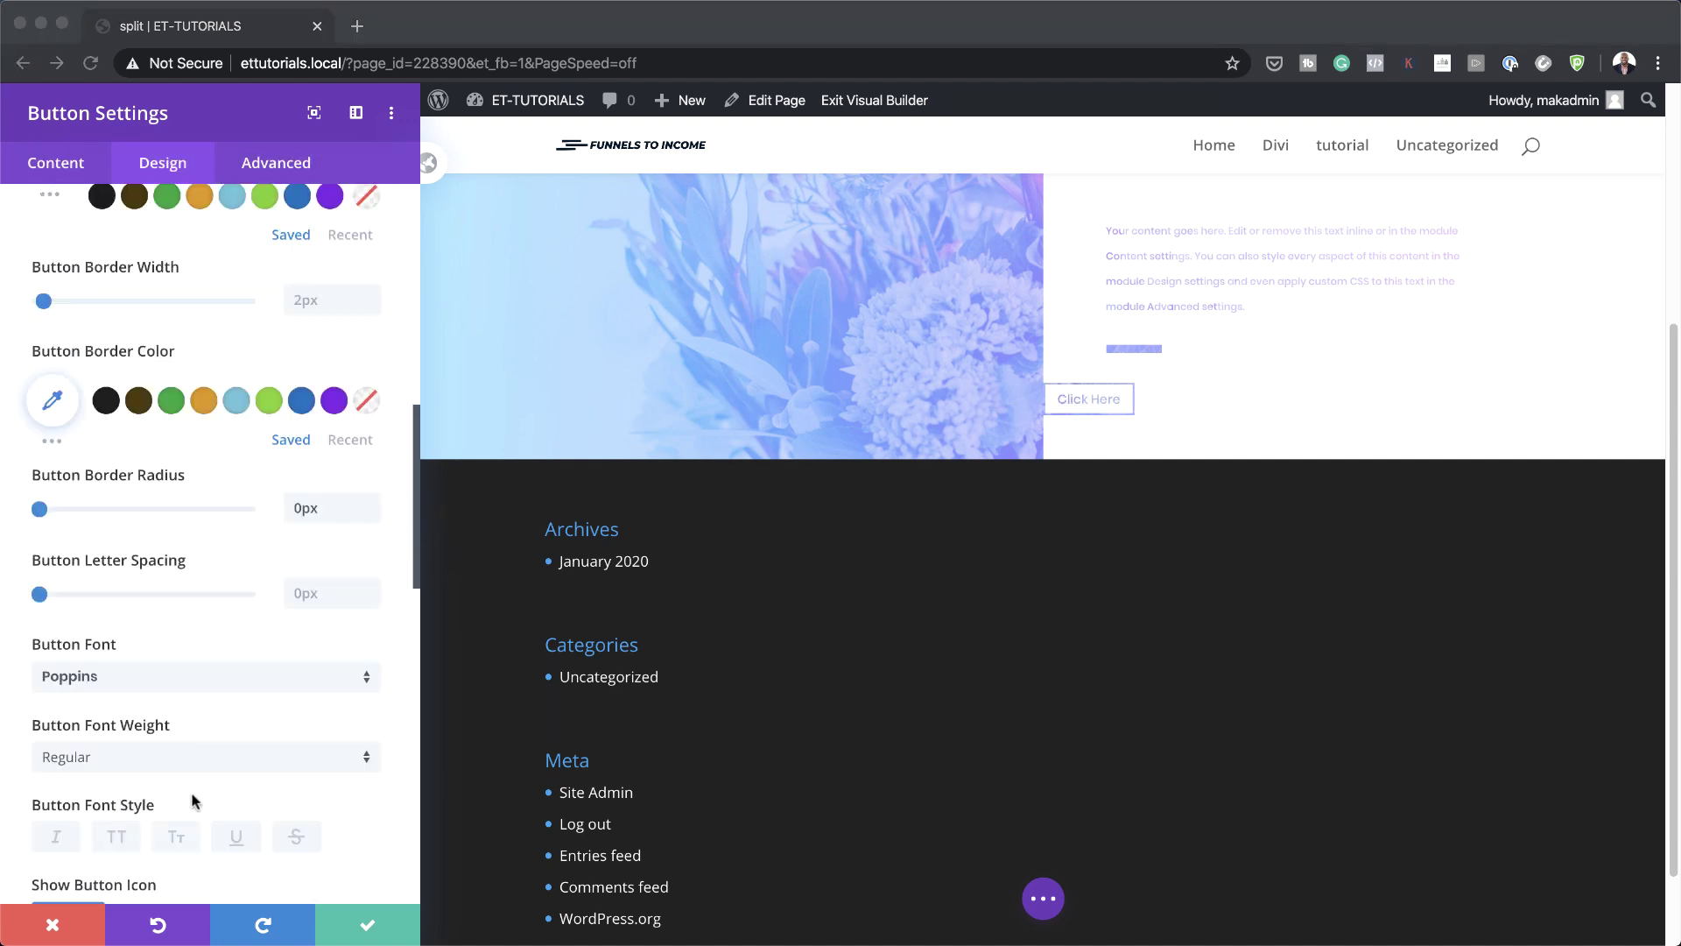
pyautogui.scroll(-10, 196, 797)
pyautogui.scroll(-7, 197, 795)
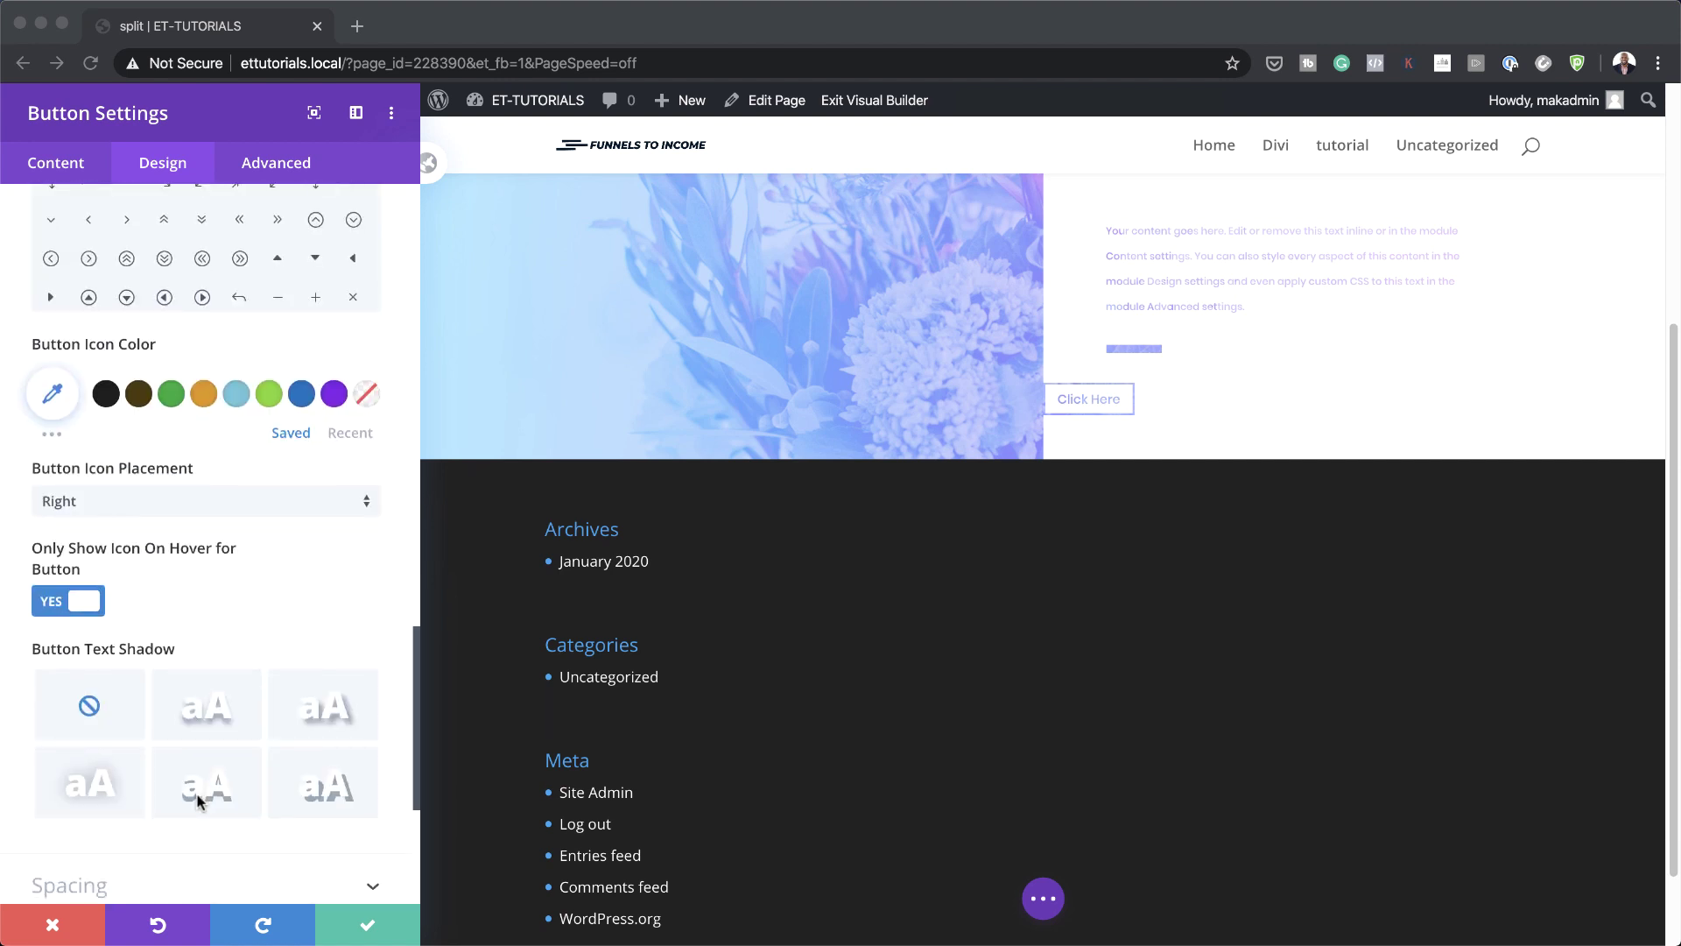
pyautogui.click(196, 760)
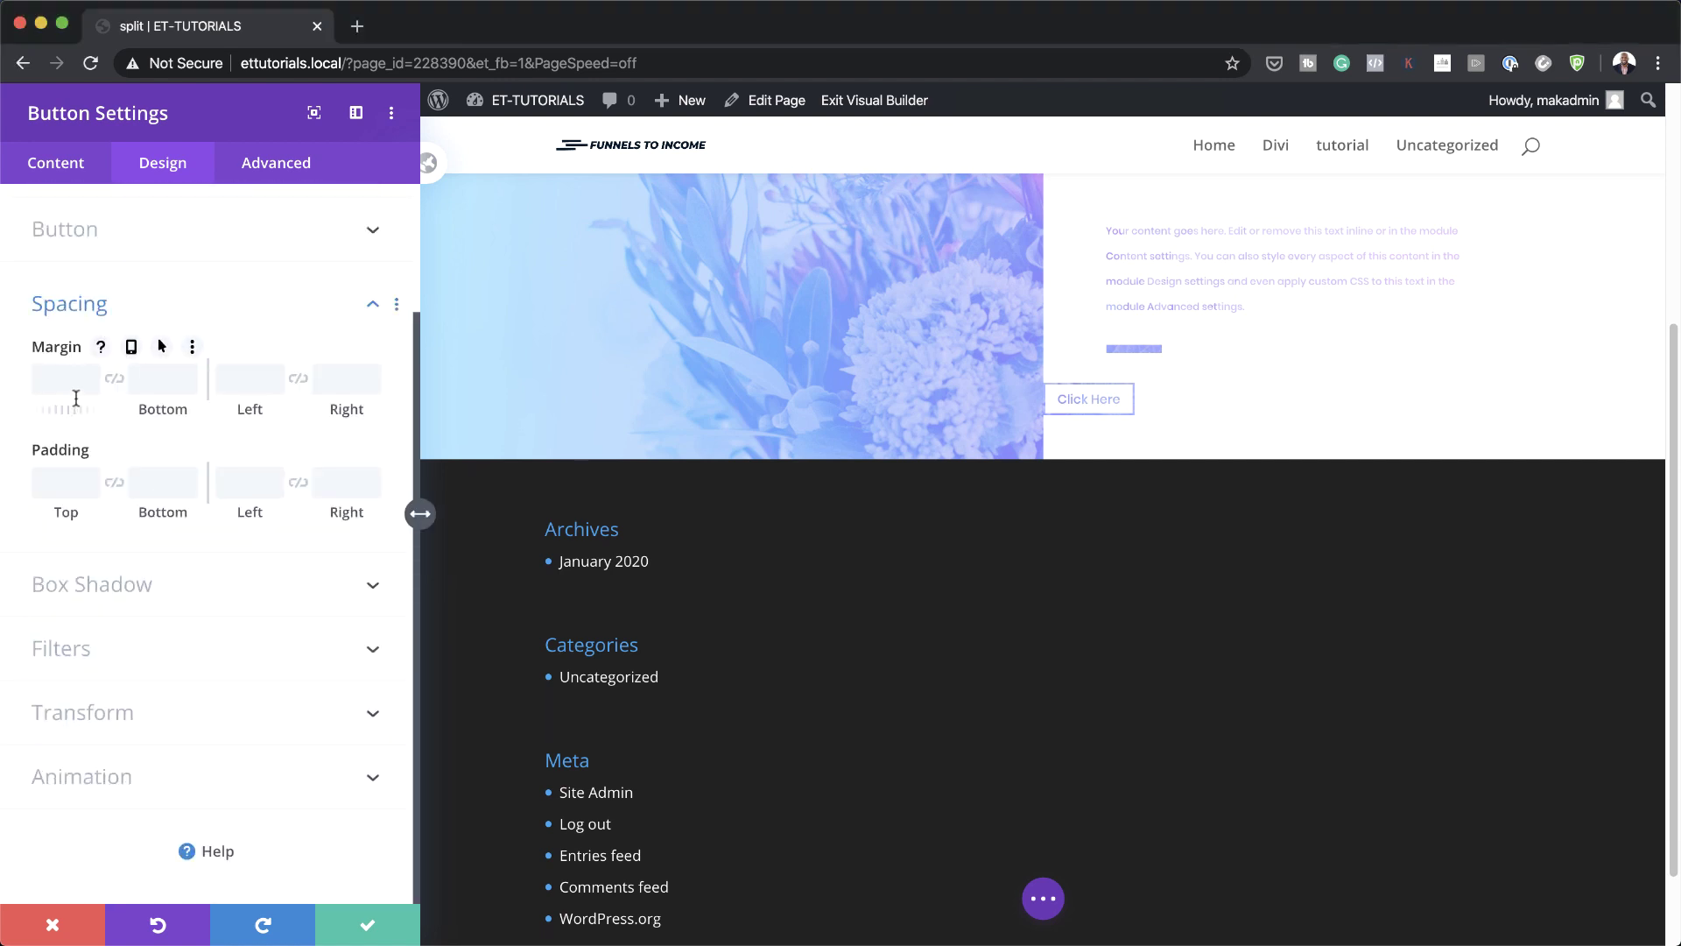
# Give the button a 10vw bottom margin and a 5vw left margin.
pyautogui.click(153, 379)
pyautogui.write('10vw')
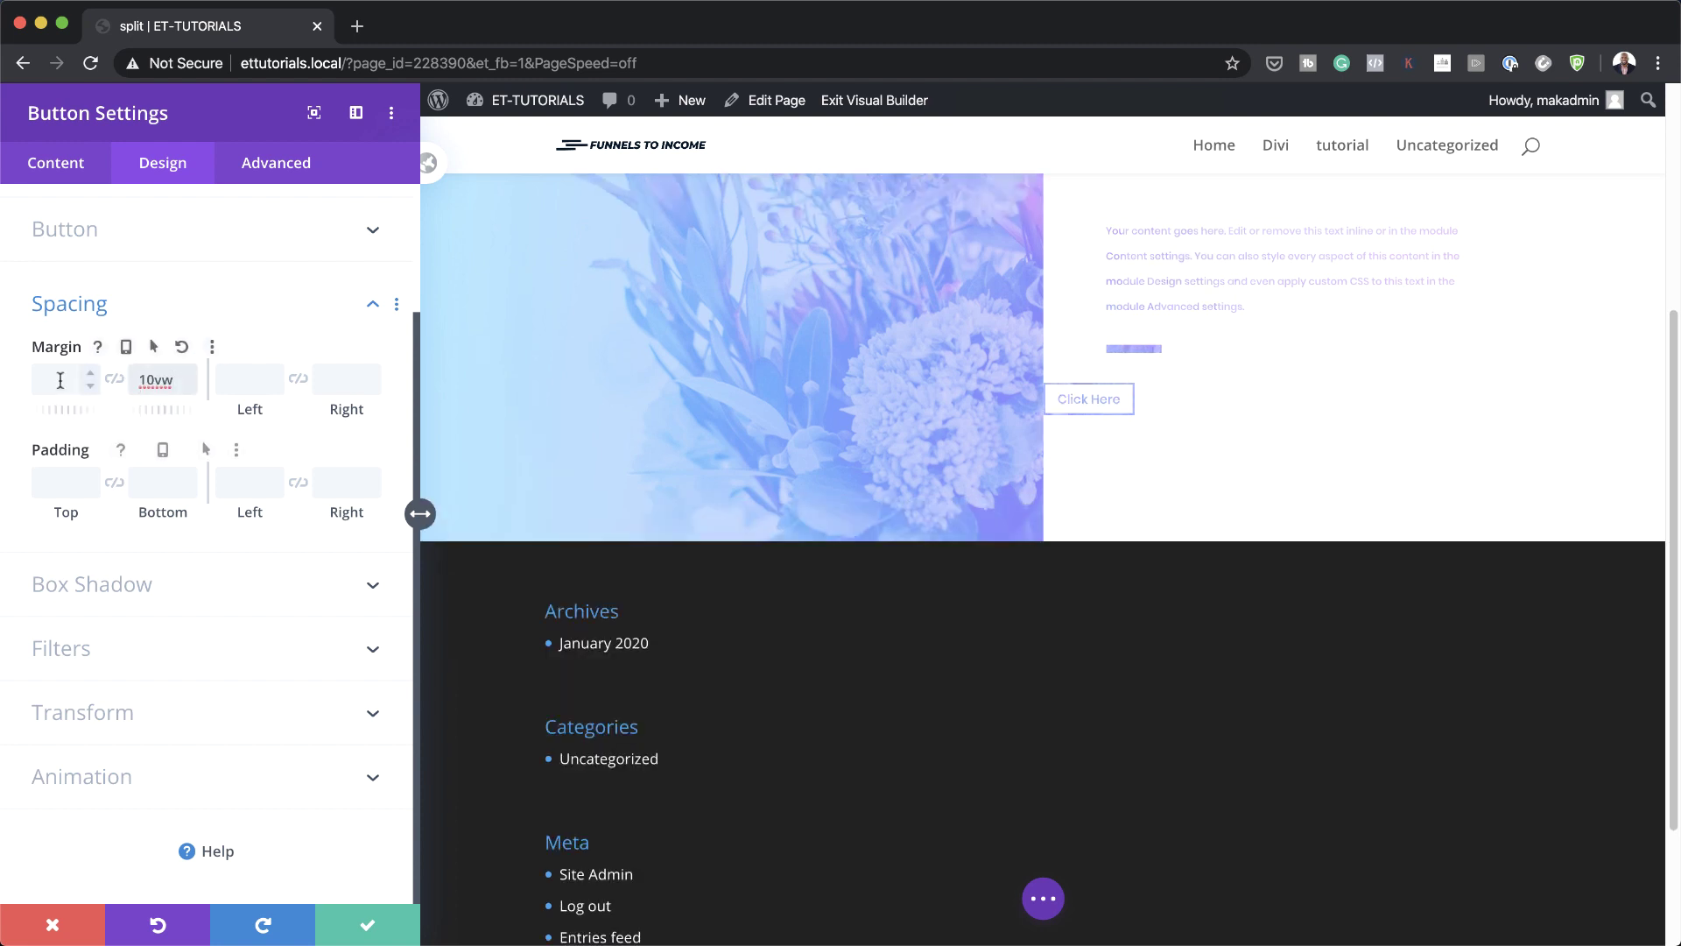
pyautogui.click(238, 379)
pyautogui.write('5vw')
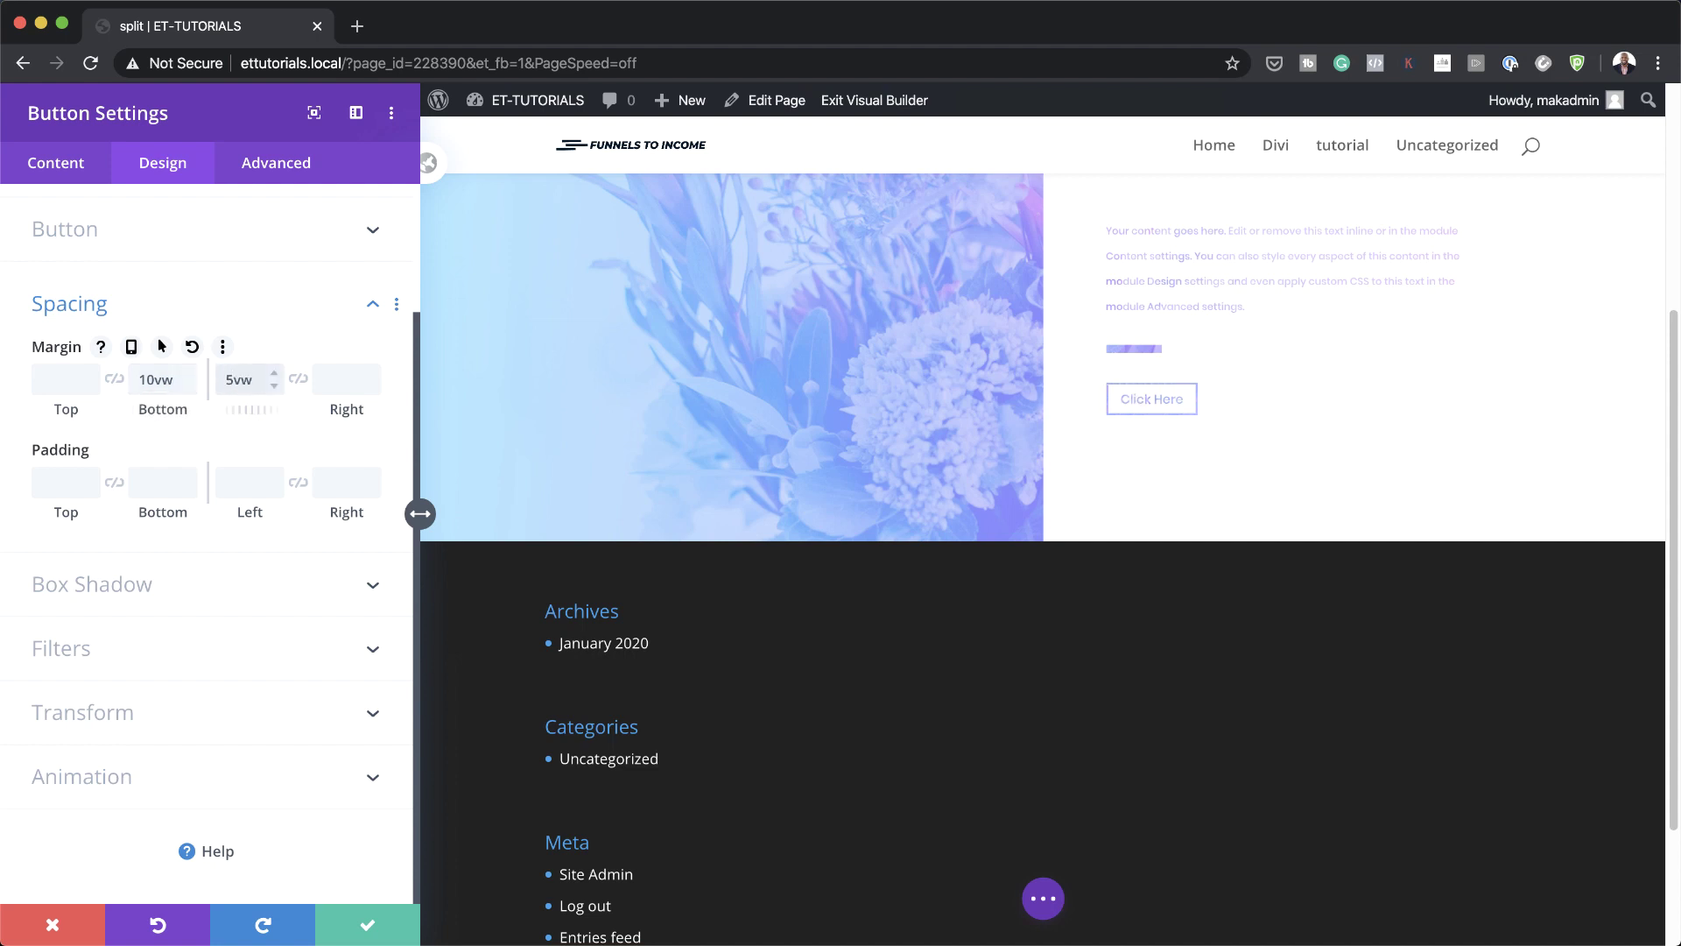
# Set linked button padding to 1vw top/bottom and 3vw left/right, then save.
pyautogui.click(56, 487)
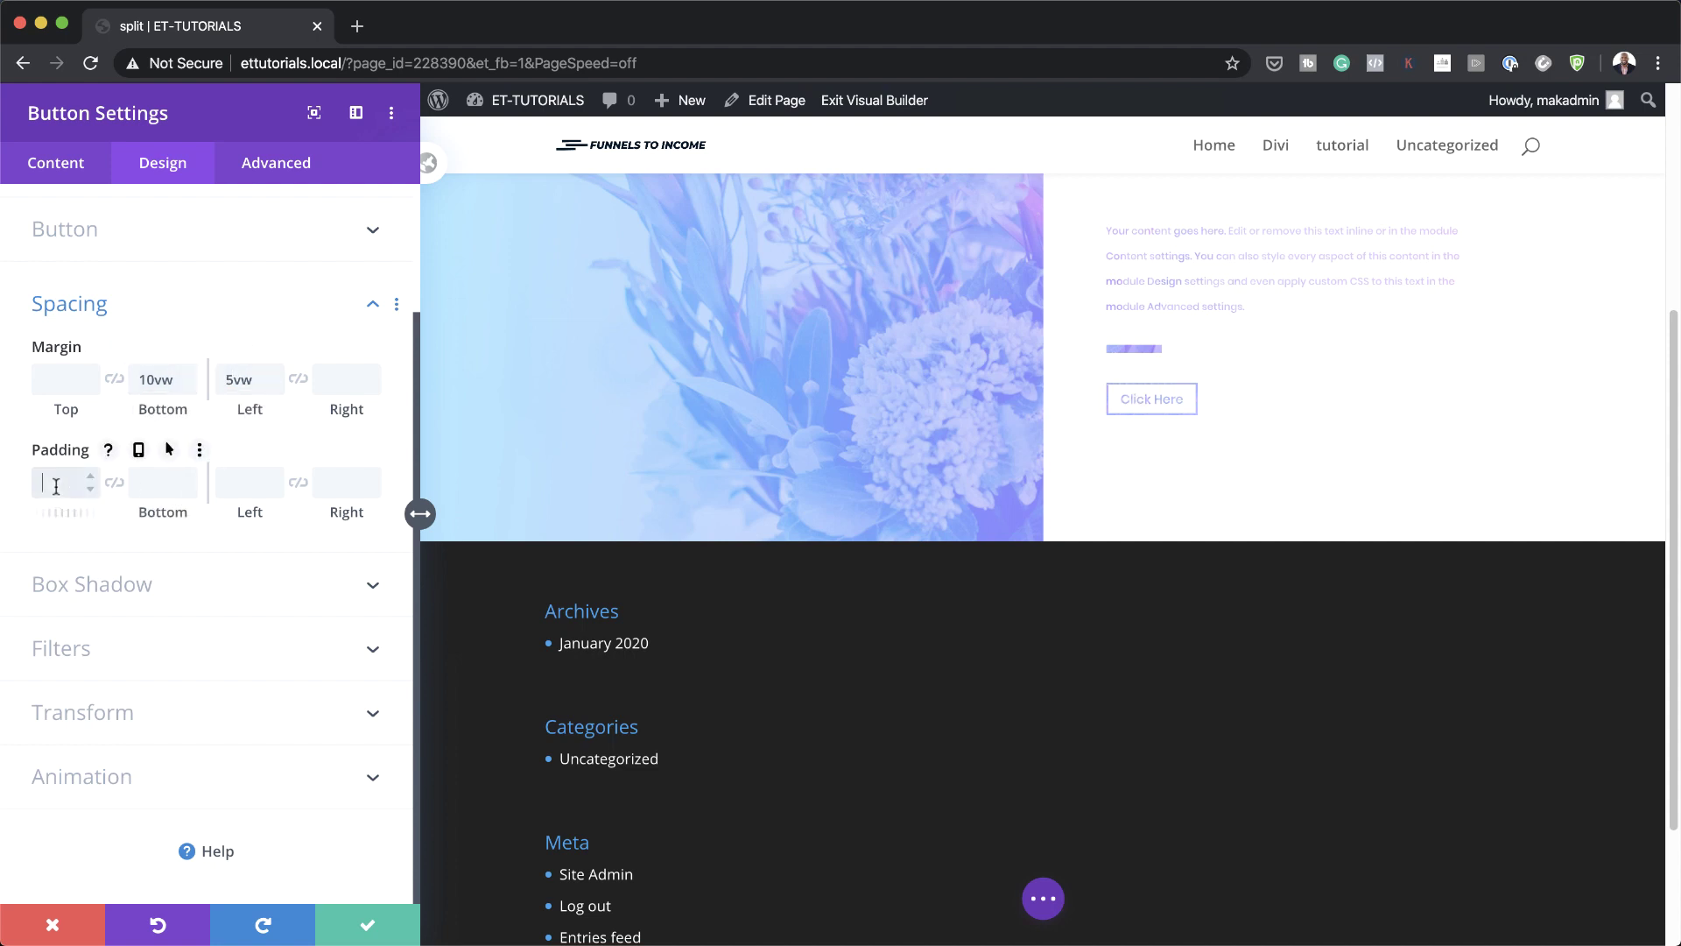
pyautogui.write('1vw')
pyautogui.click(115, 482)
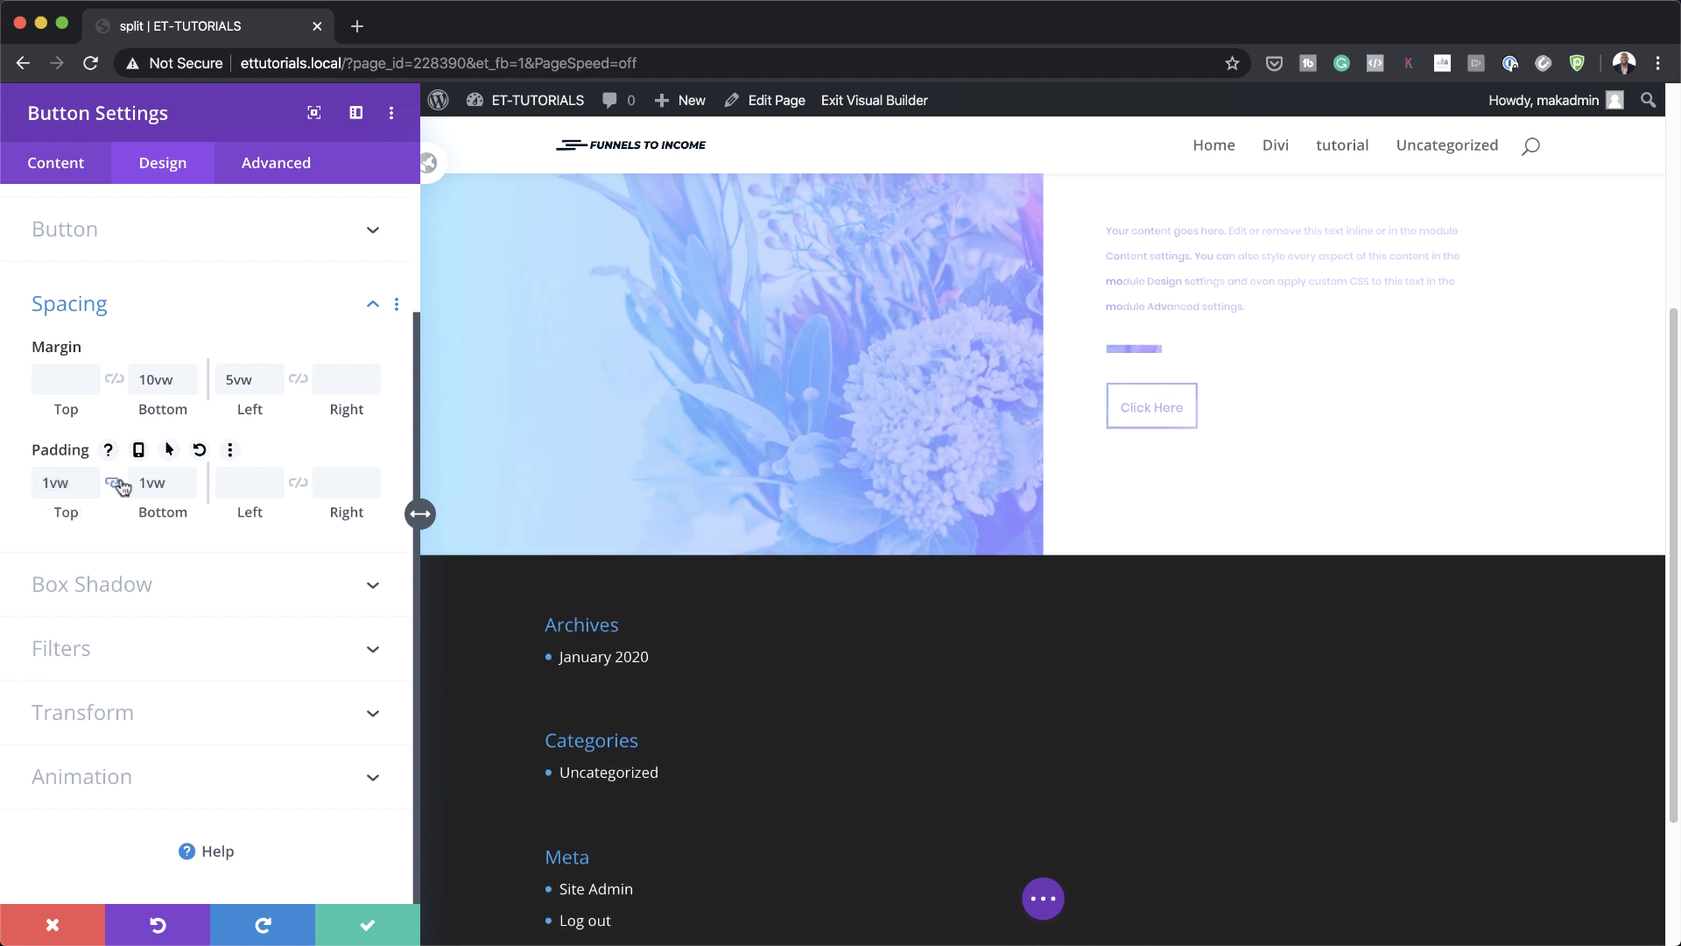
pyautogui.click(219, 483)
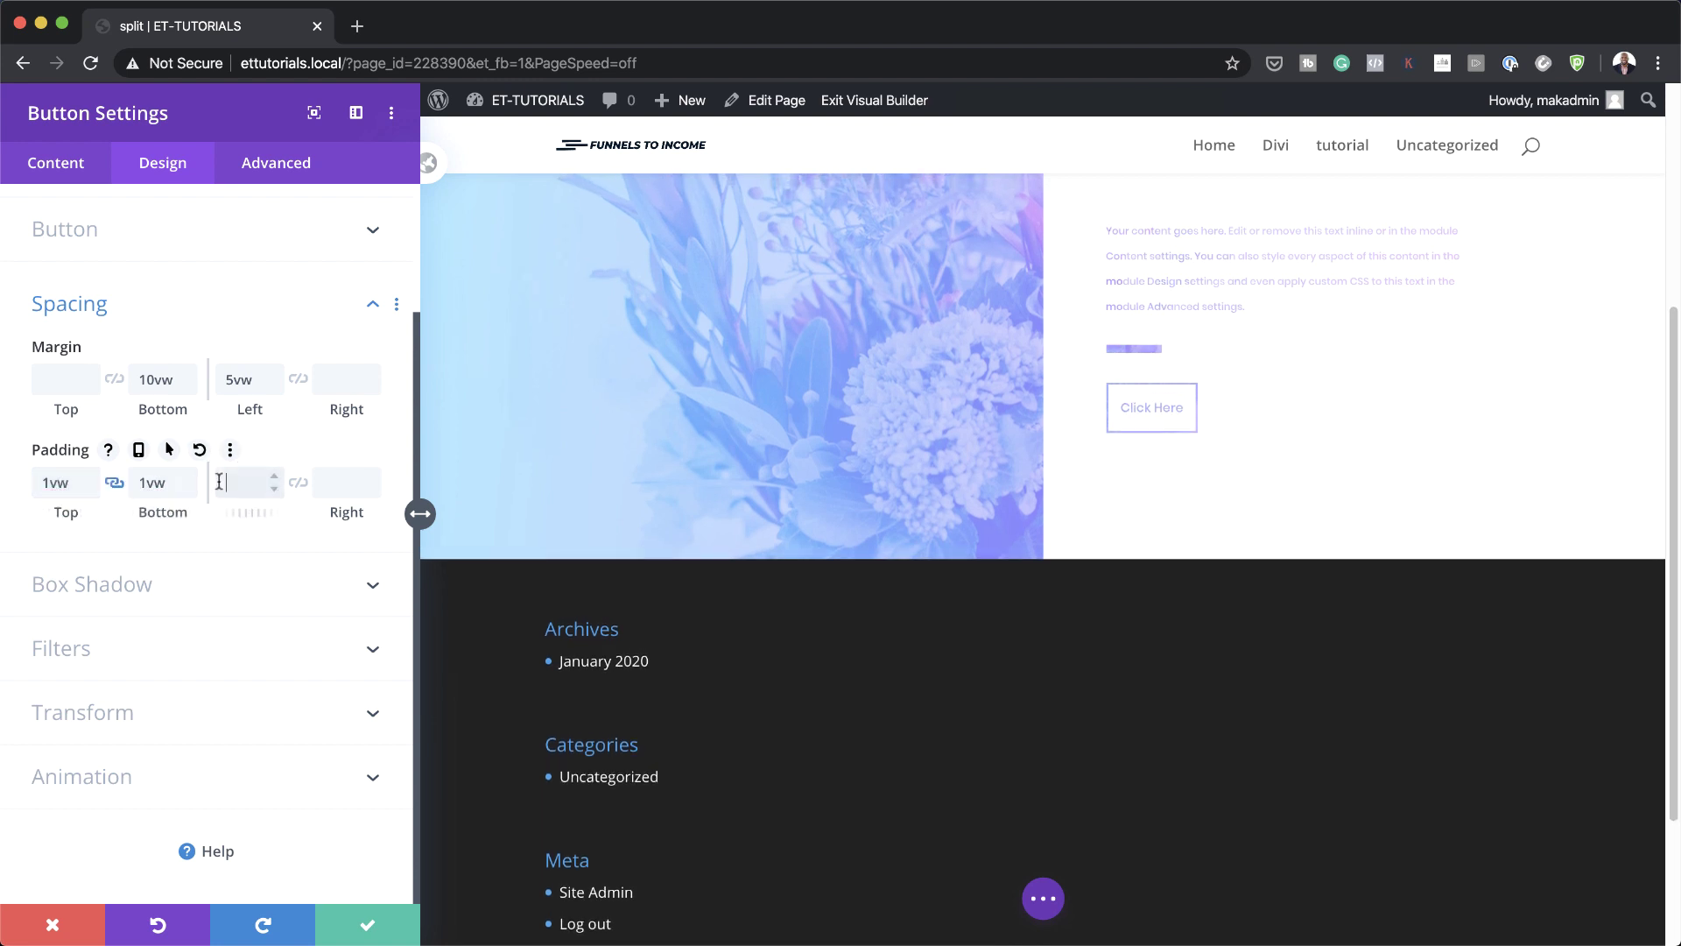
pyautogui.write('3vw')
pyautogui.click(298, 483)
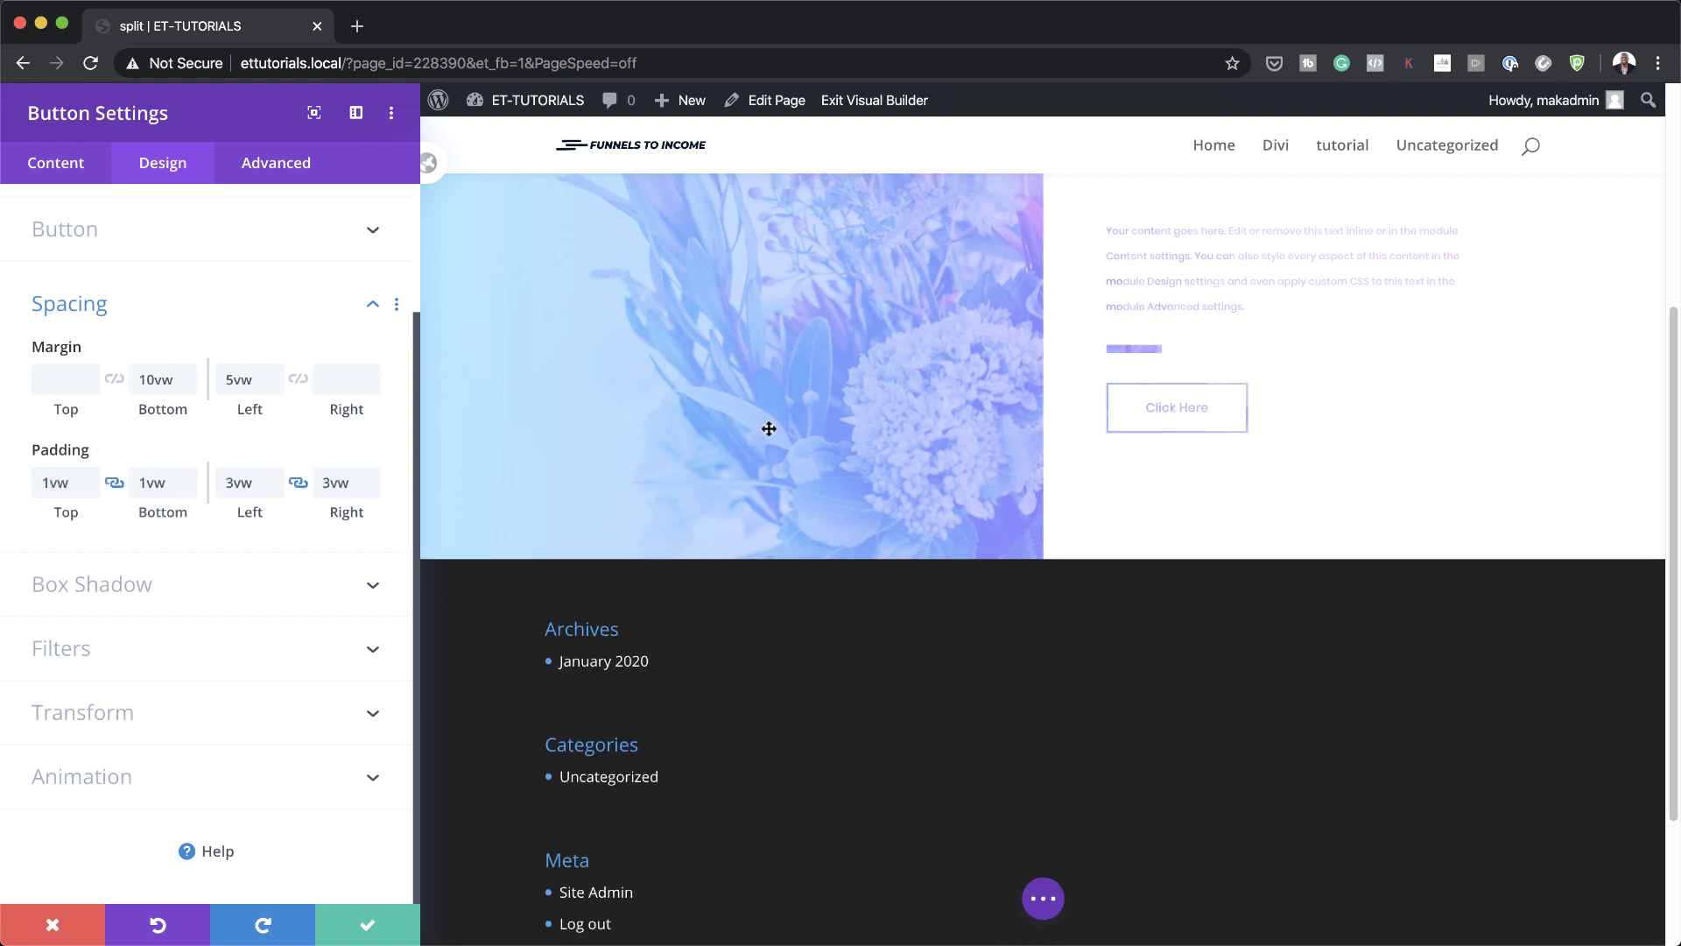
pyautogui.click(366, 923)
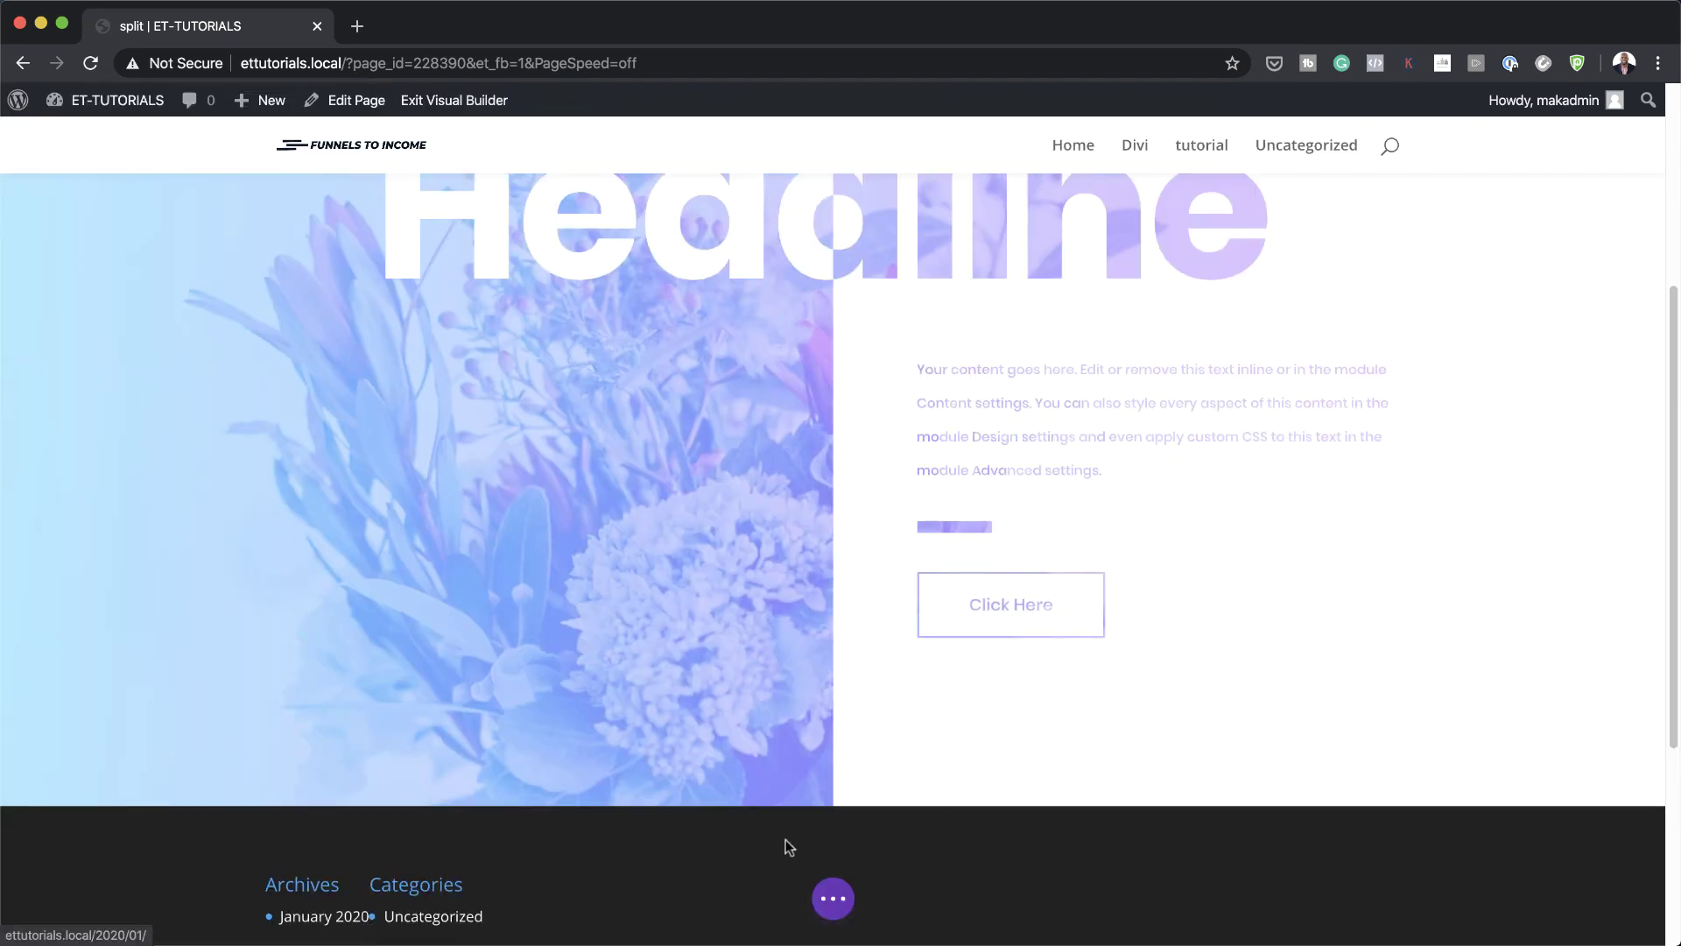
# Exit the Visual Builder and scroll the live page to review the finished hero.
pyautogui.scroll(-6, 1480, 804)
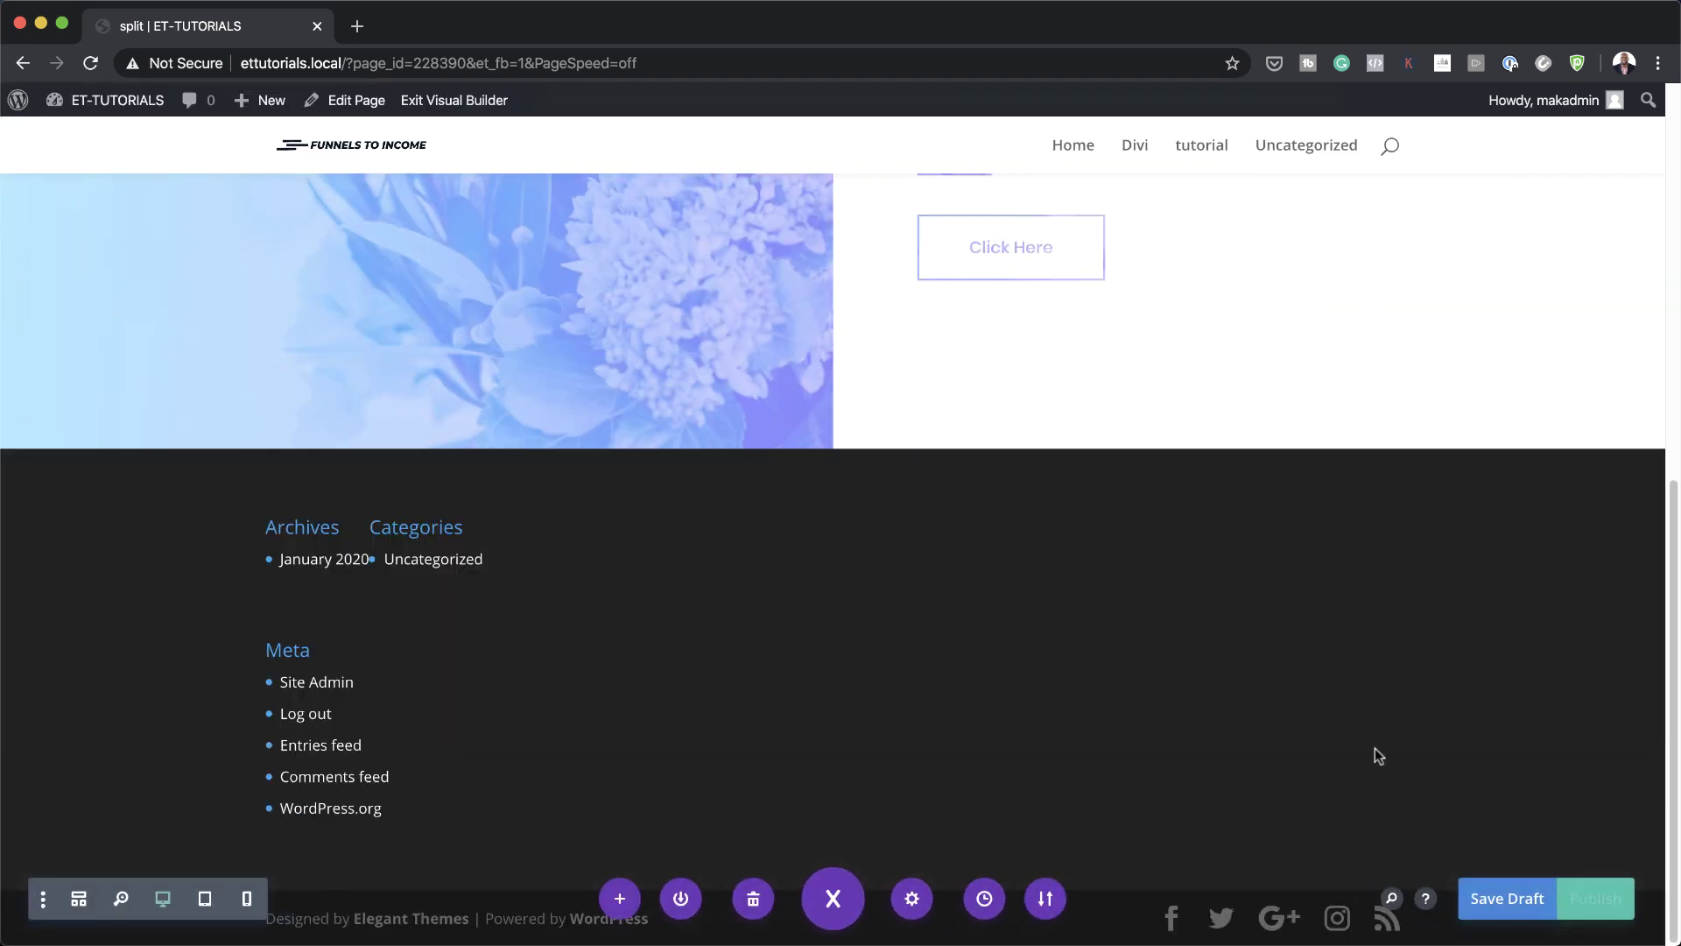
pyautogui.click(465, 103)
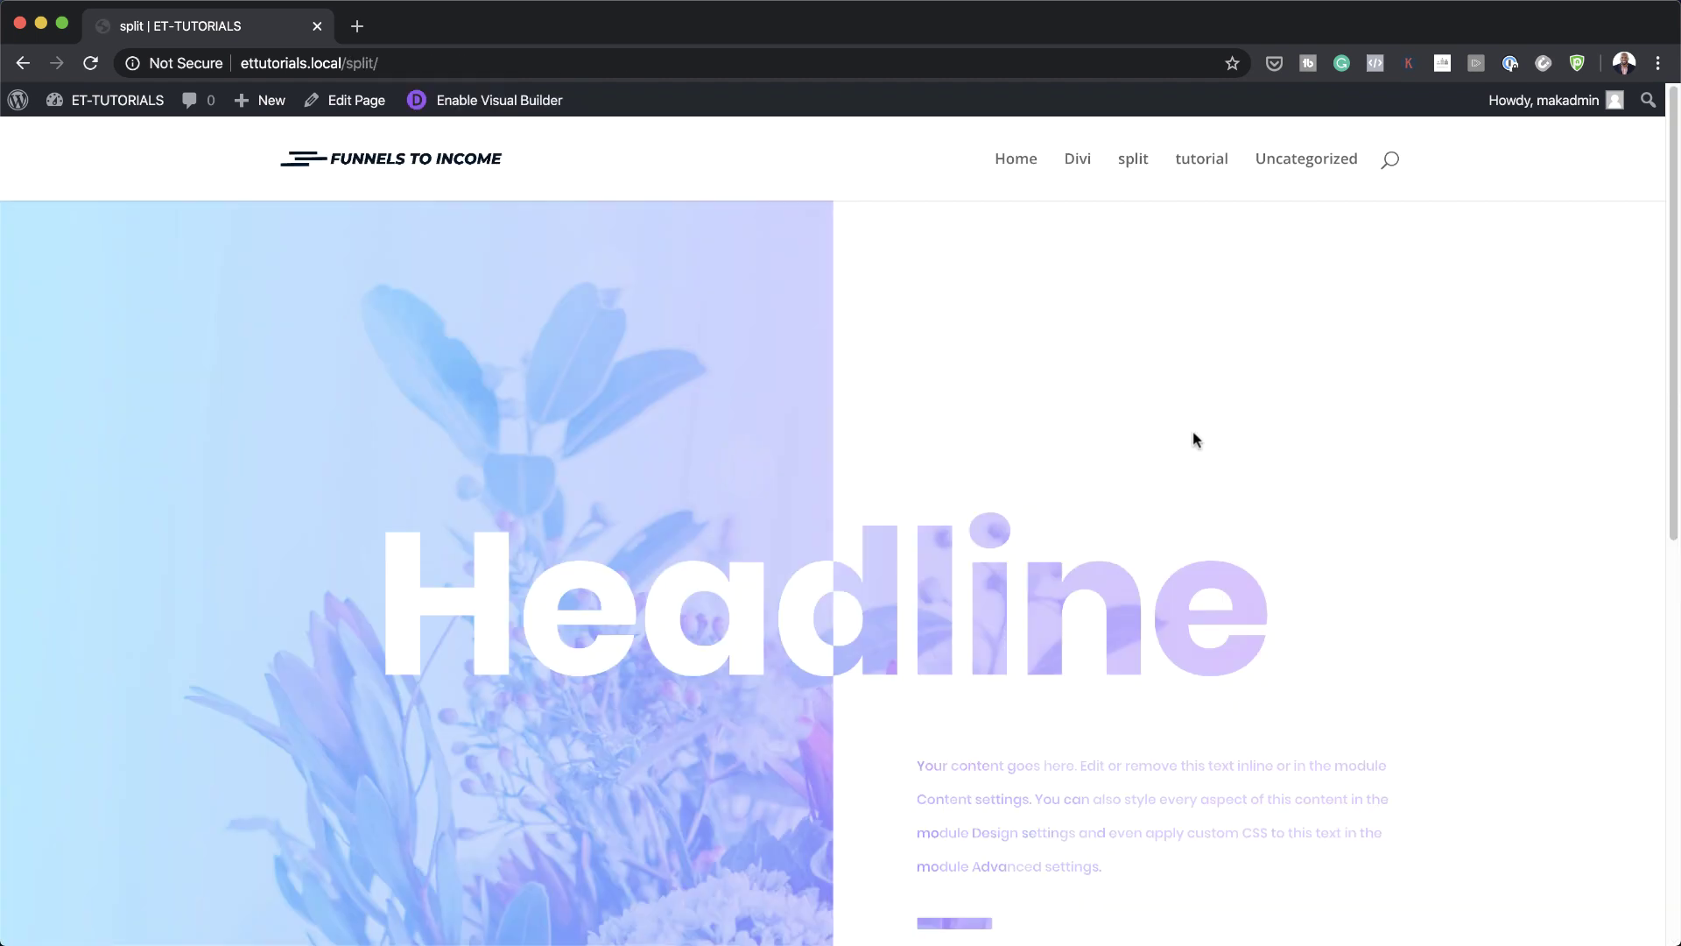
pyautogui.scroll(-5, 1385, 375)
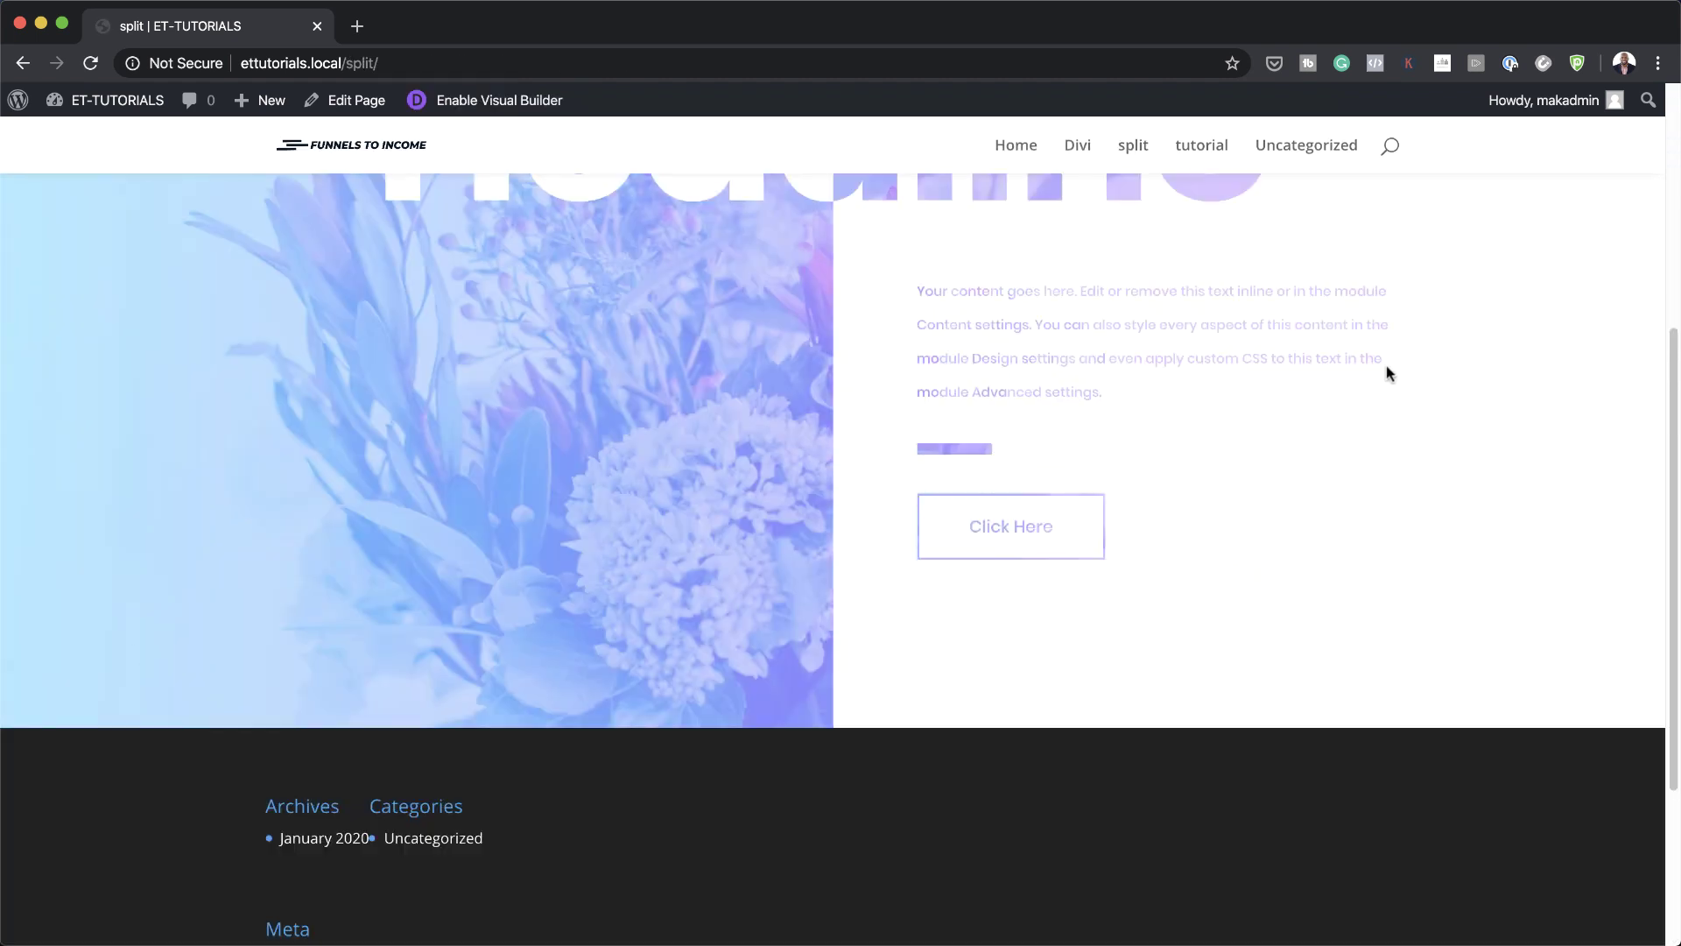
pyautogui.scroll(3, 1385, 365)
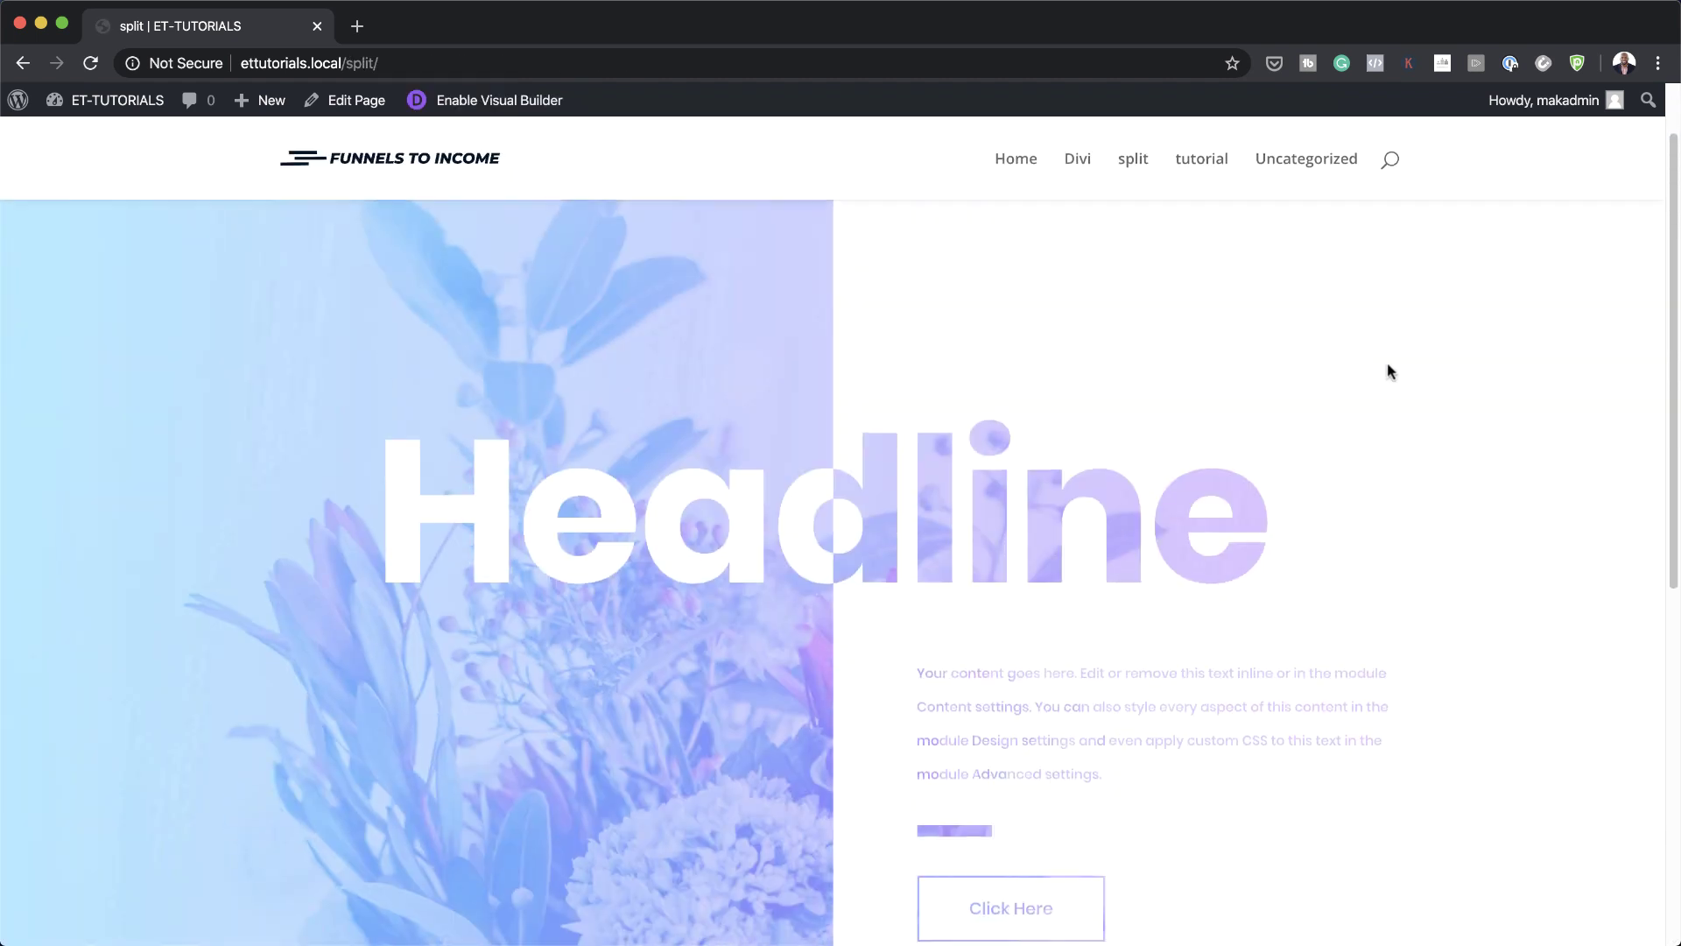
pyautogui.scroll(-3, 1388, 368)
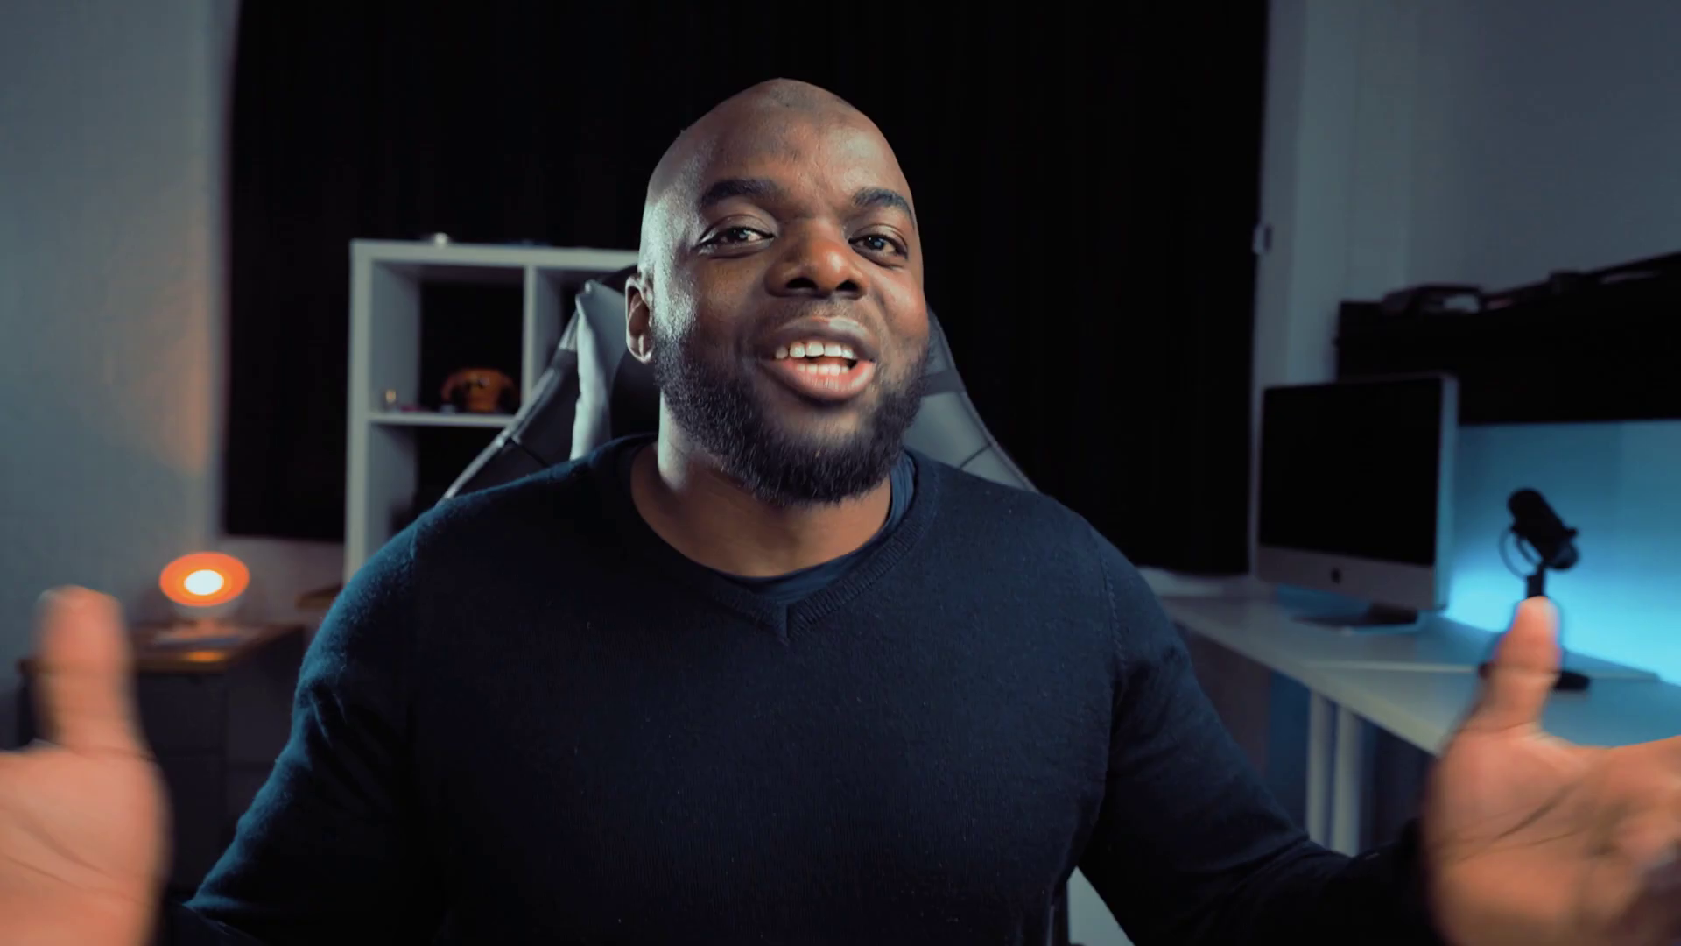